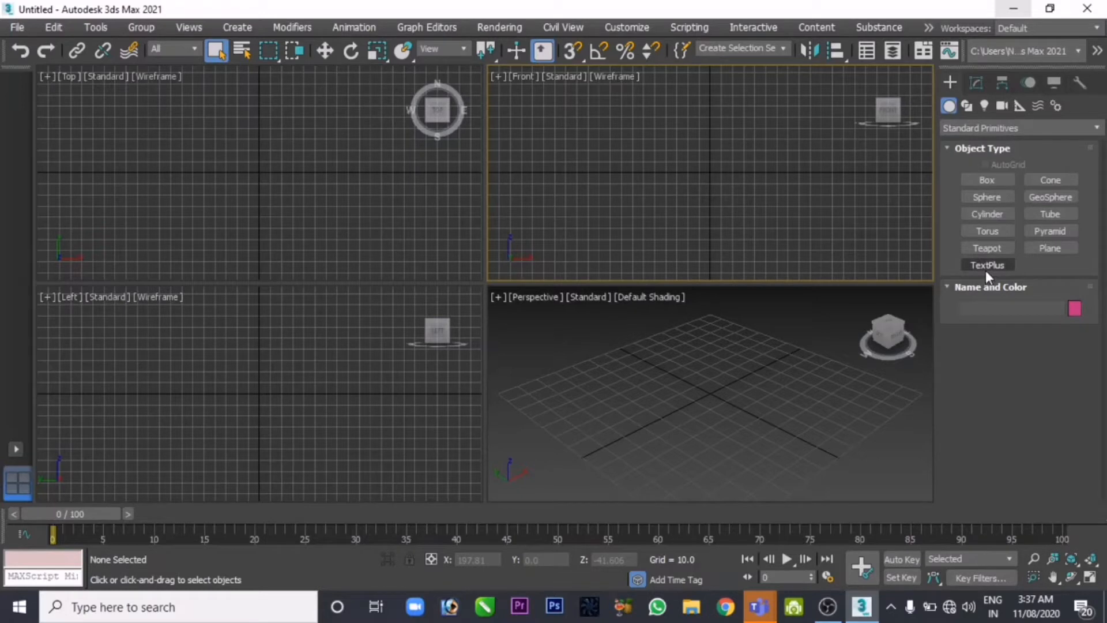
- Create a sphere with a radius of about 43 near the grid's centre in the Perspective view and activate the Move tool
{"action": "left_click", "coordinate": [983, 202]}
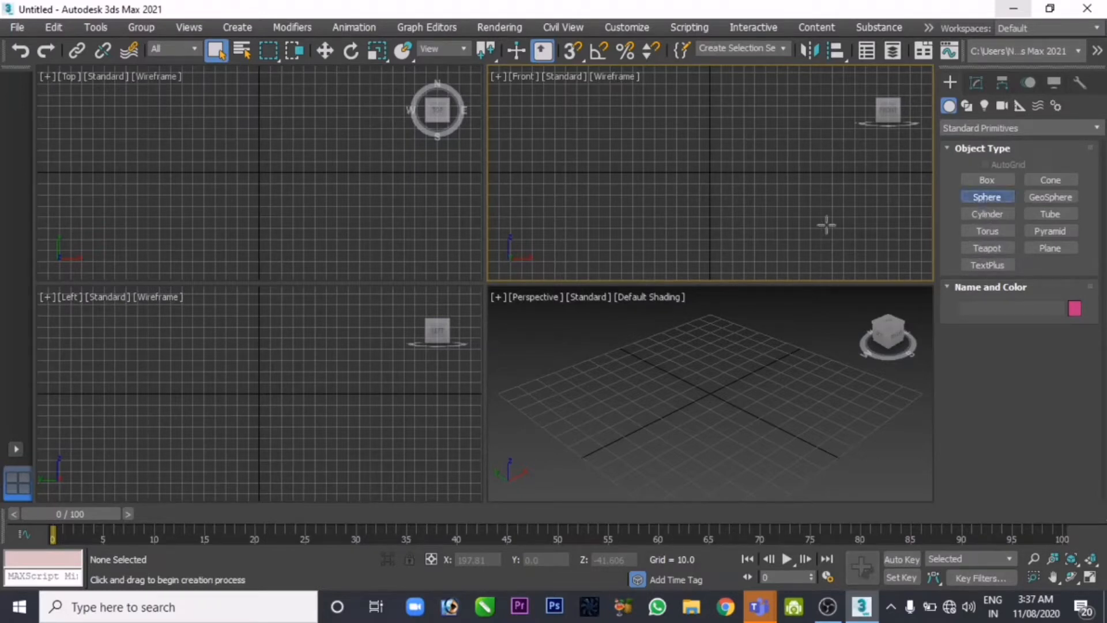
{"action": "left_click_drag", "start_coordinate": [713, 390], "coordinate": [773, 437]}
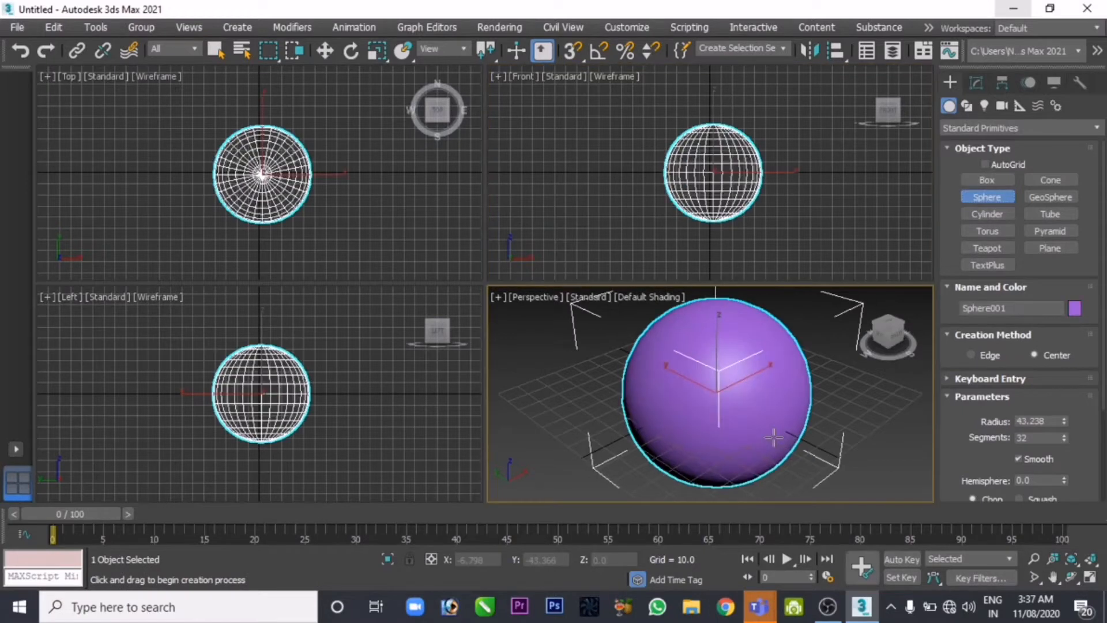
{"action": "left_click", "coordinate": [325, 52]}
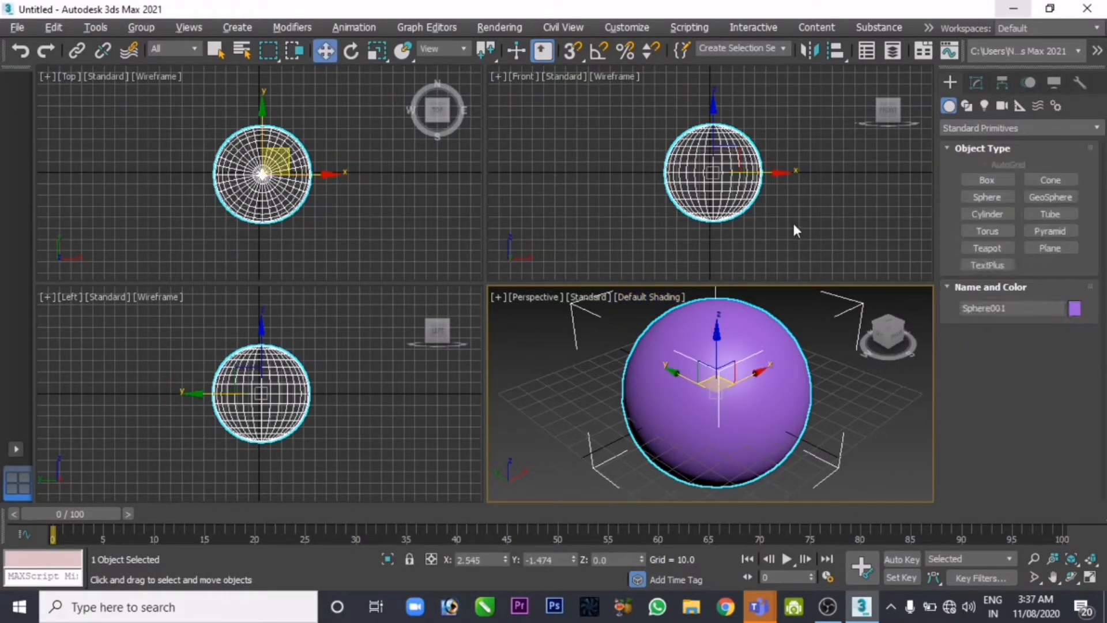
- Inspect the sphere in the maximized Front and Top views, and return to the four-view layout with Perspective active
{"action": "key", "text": "alt+w"}
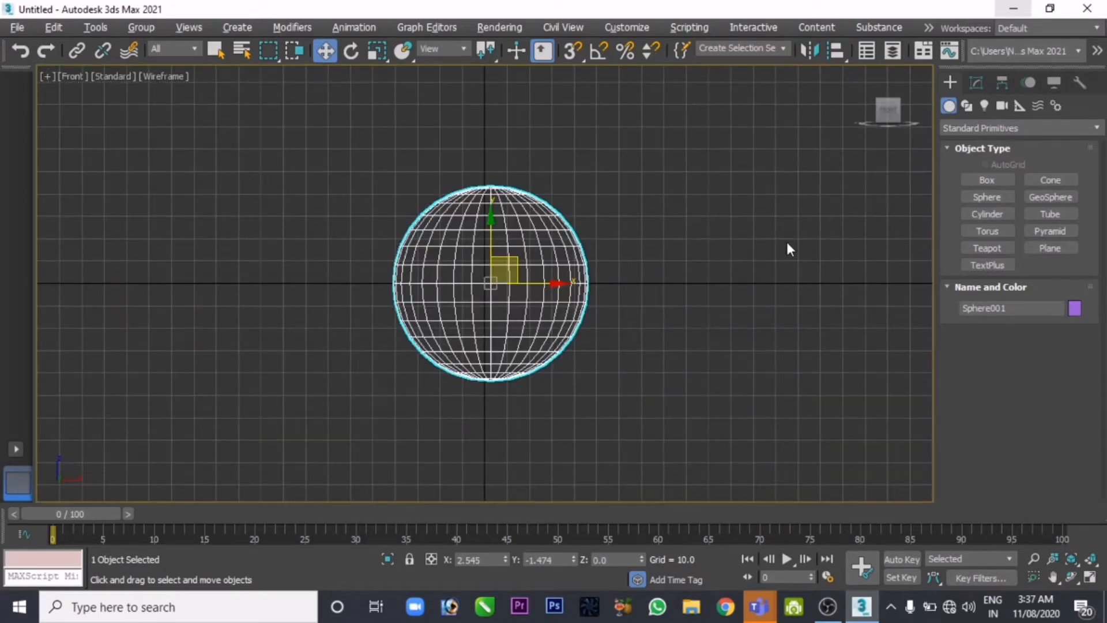
{"action": "key", "text": "alt+w"}
{"action": "right_click", "coordinate": [448, 235]}
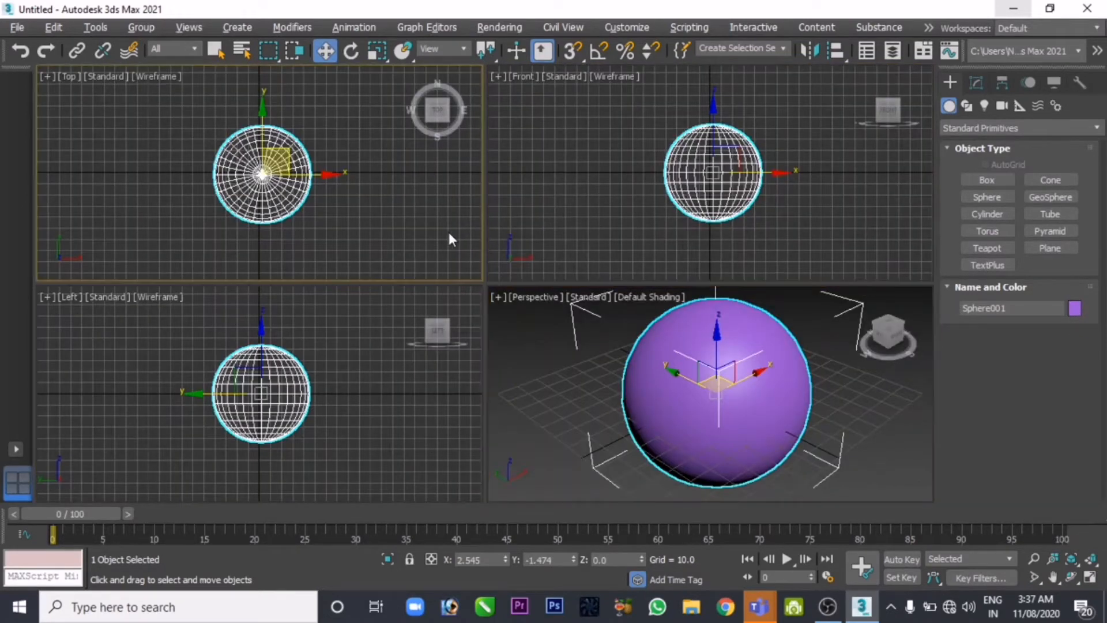
{"action": "key", "text": "alt+w"}
{"action": "key", "text": "alt+w"}
{"action": "right_click", "coordinate": [624, 427]}
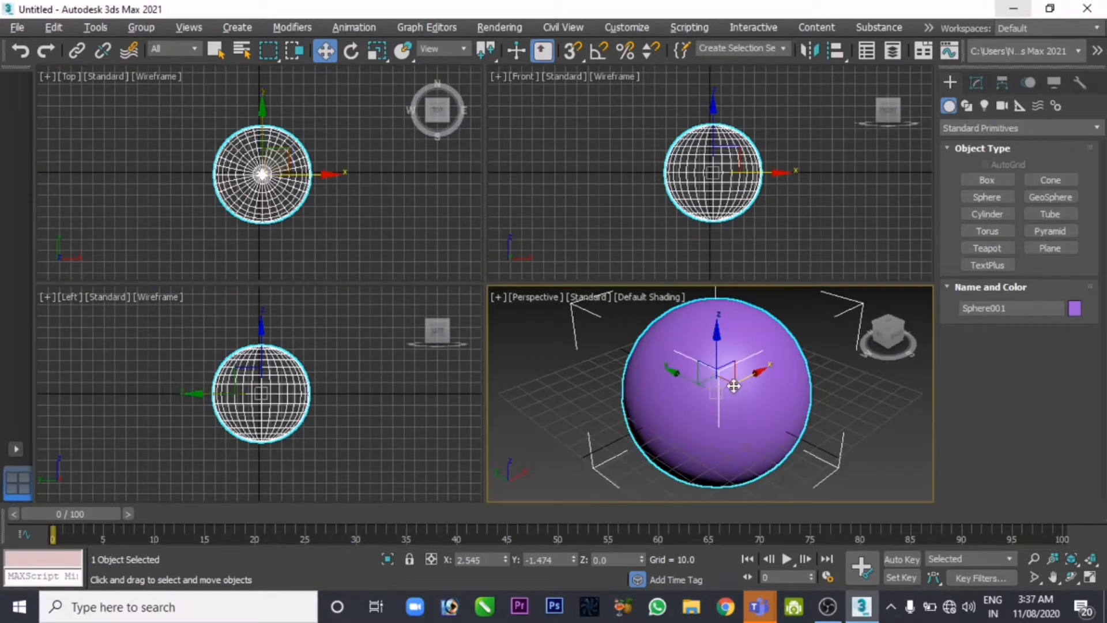
- Set the sphere's radius to about 48 with 8 segments, and turn off its smoothing
{"action": "left_click", "coordinate": [974, 85]}
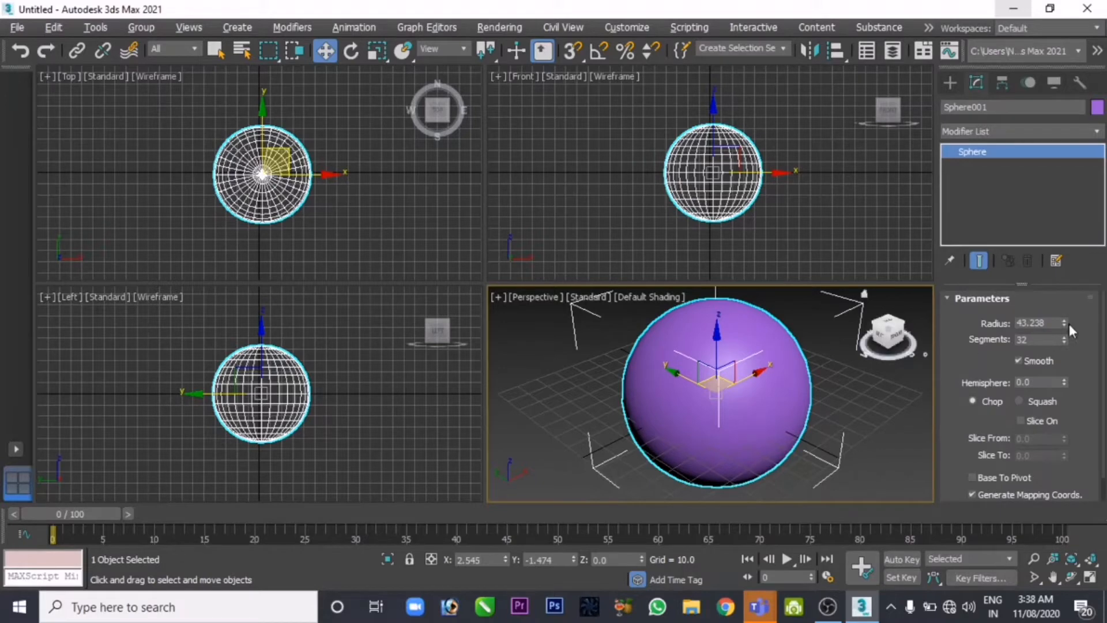
{"action": "left_click_drag", "start_coordinate": [1064, 320], "coordinate": [1060, 357]}
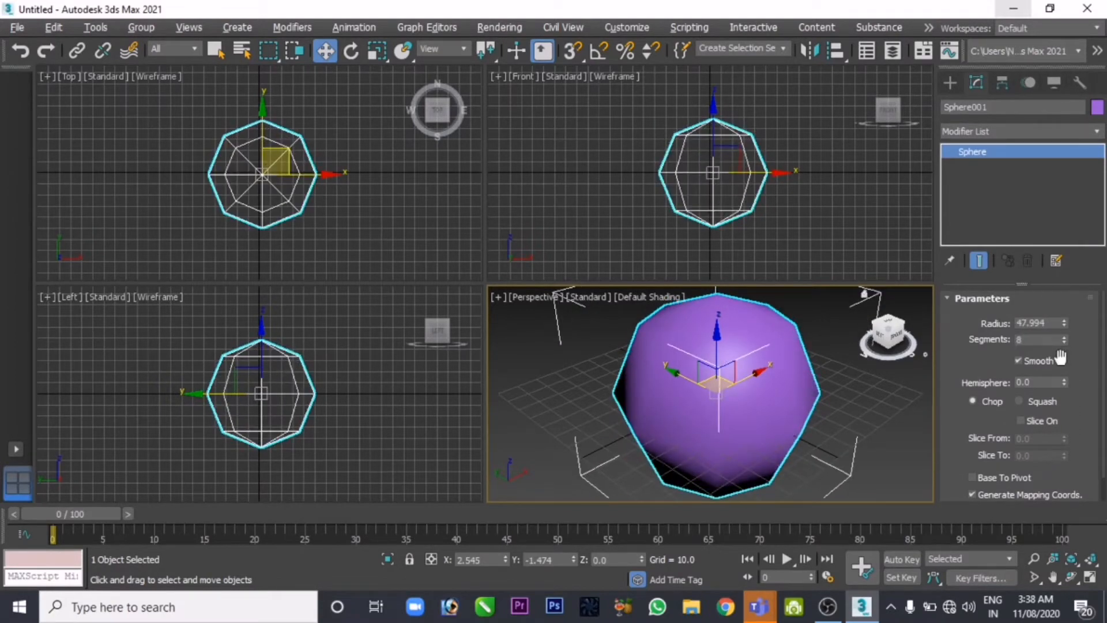
{"action": "left_click", "coordinate": [1019, 360]}
{"action": "left_click", "coordinate": [1019, 360]}
{"action": "left_click", "coordinate": [1019, 360]}
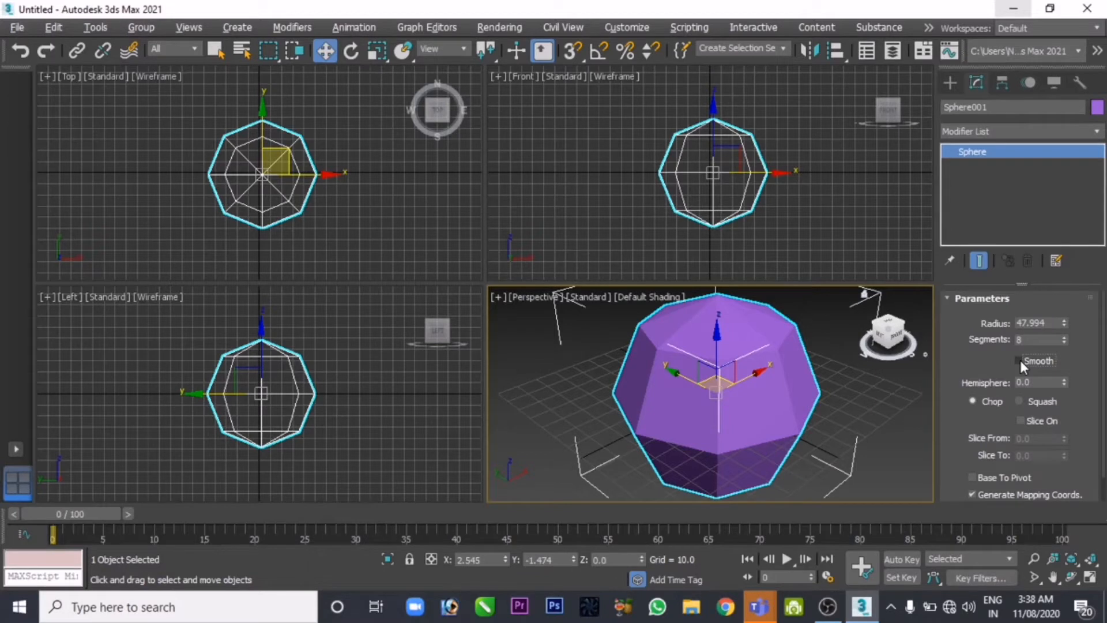
{"action": "left_click", "coordinate": [1019, 360]}
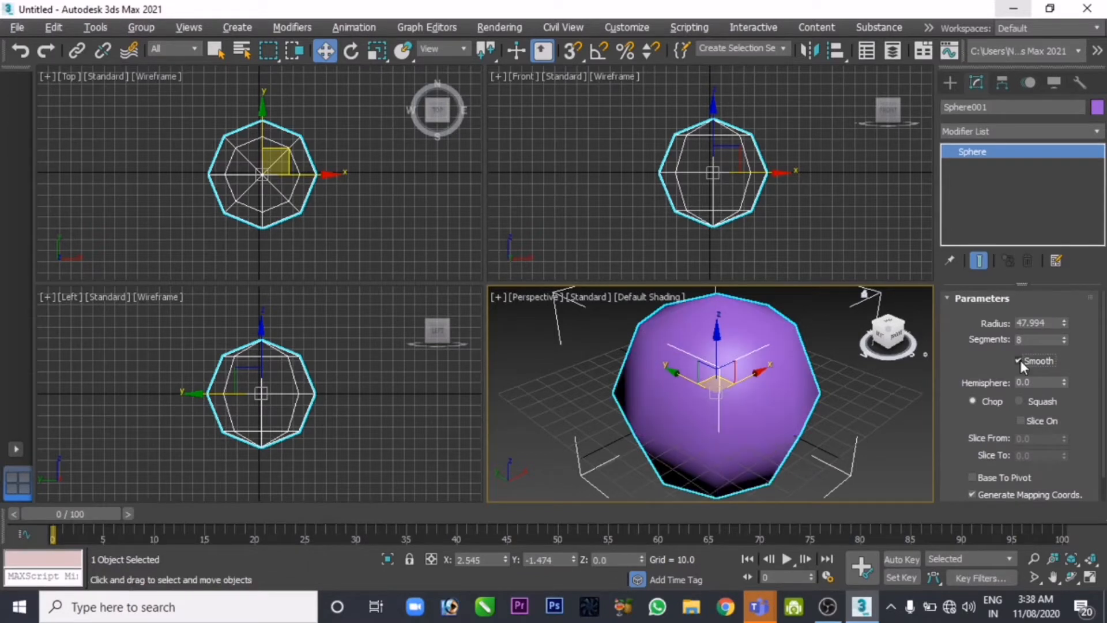
{"action": "left_click", "coordinate": [1018, 360]}
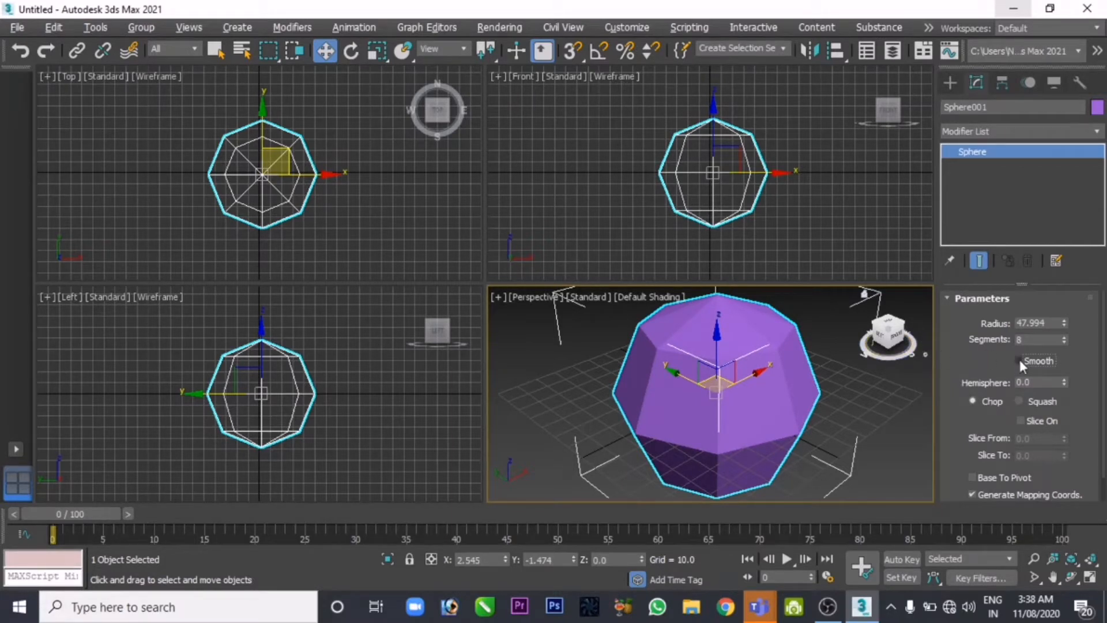
- Render the Perspective view to examine the faceted sphere, and close the rendered frame
{"action": "key", "text": "shift+q"}
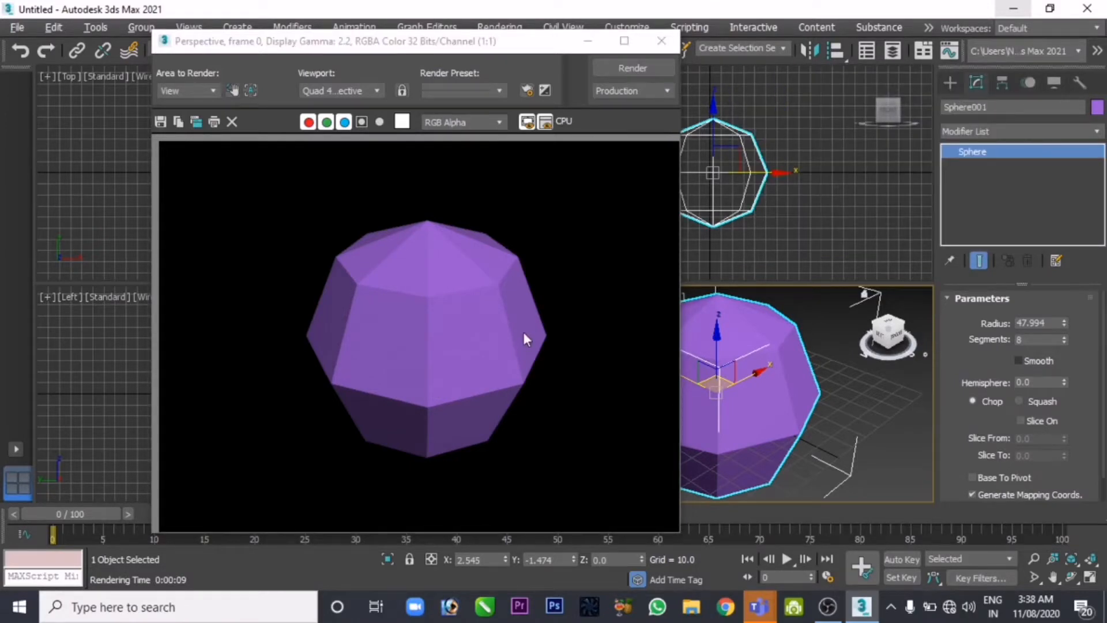
{"action": "left_click", "coordinate": [661, 40]}
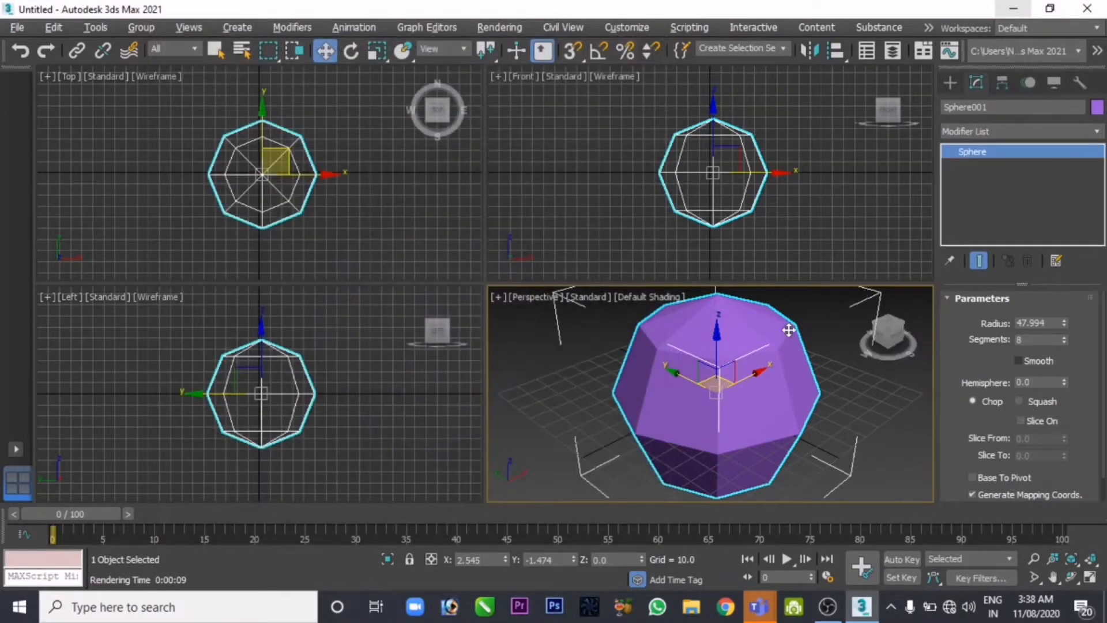
{"action": "middle_click_drag", "start_coordinate": [786, 321], "coordinate": [781, 347]}
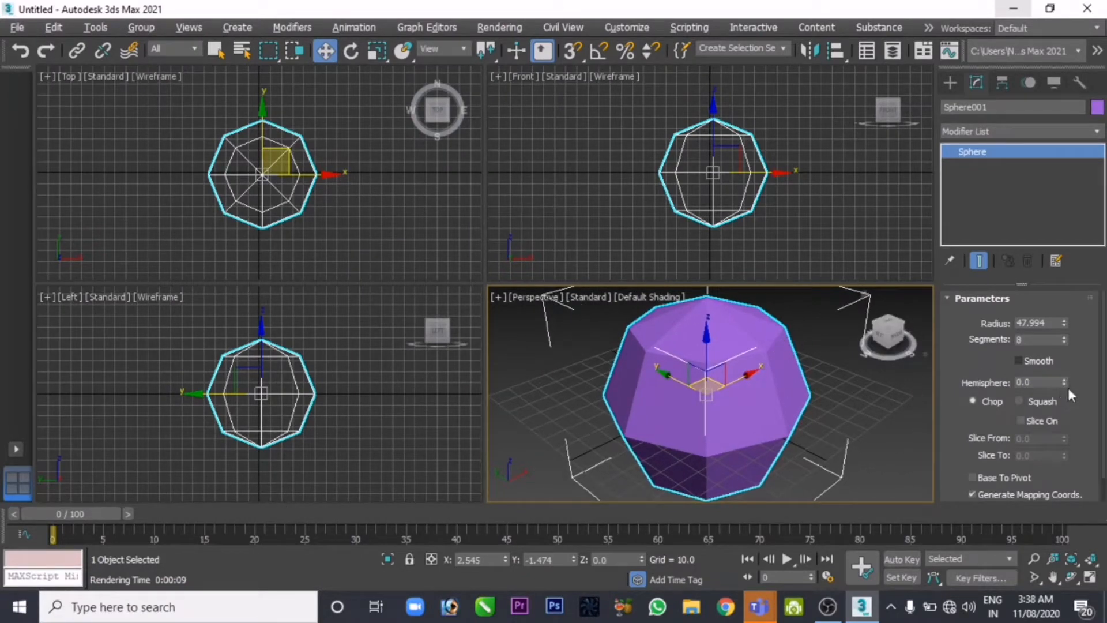
- Turn the sphere's smoothing back on and set its Hemisphere value to 1
{"action": "left_click", "coordinate": [1019, 361]}
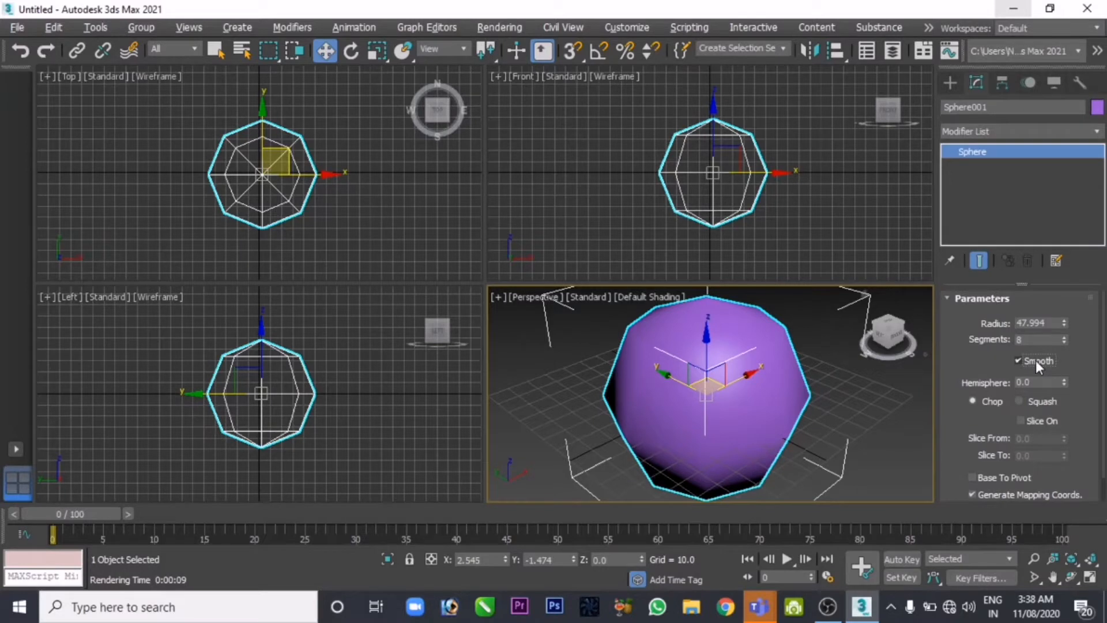
{"action": "left_click_drag", "start_coordinate": [1031, 340], "coordinate": [947, 342]}
{"action": "key", "text": "Tab"}
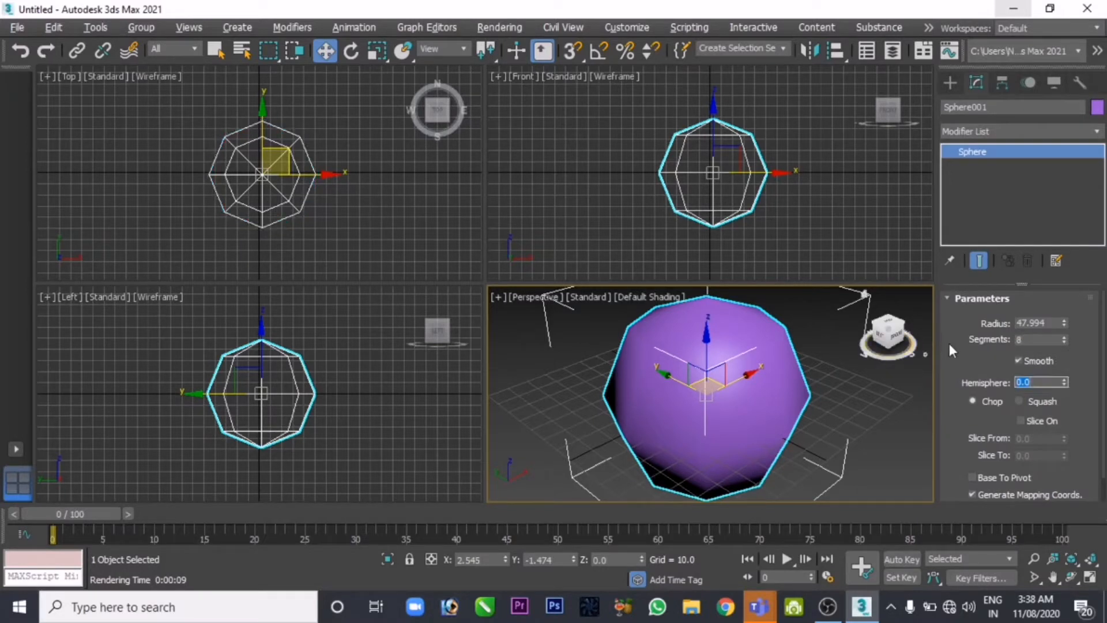
{"action": "type", "text": "1"}
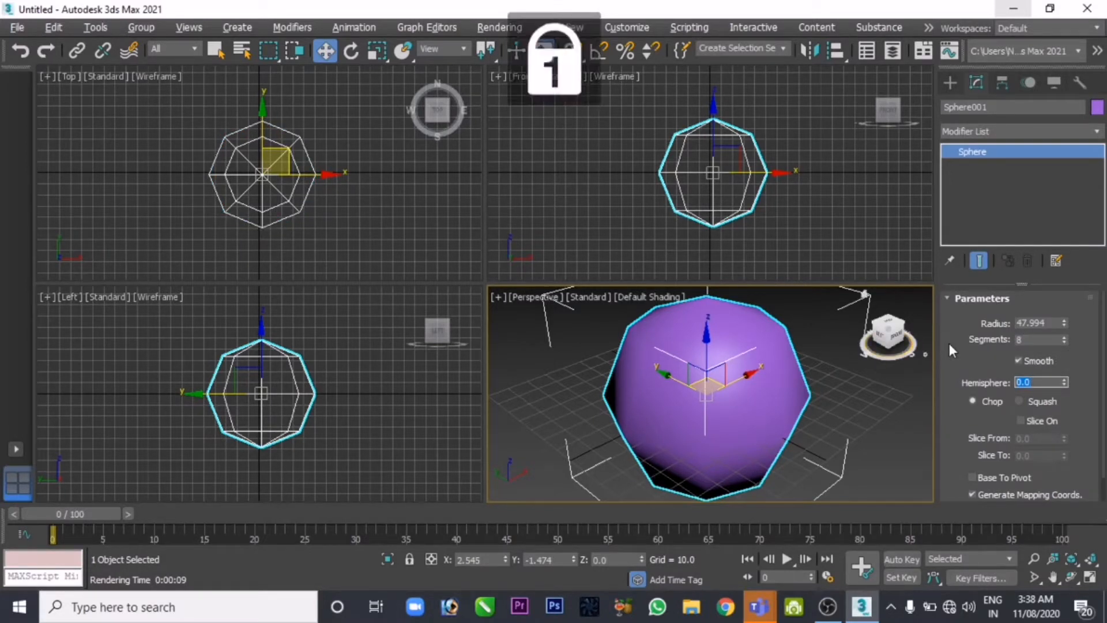
{"action": "key", "text": "Return"}
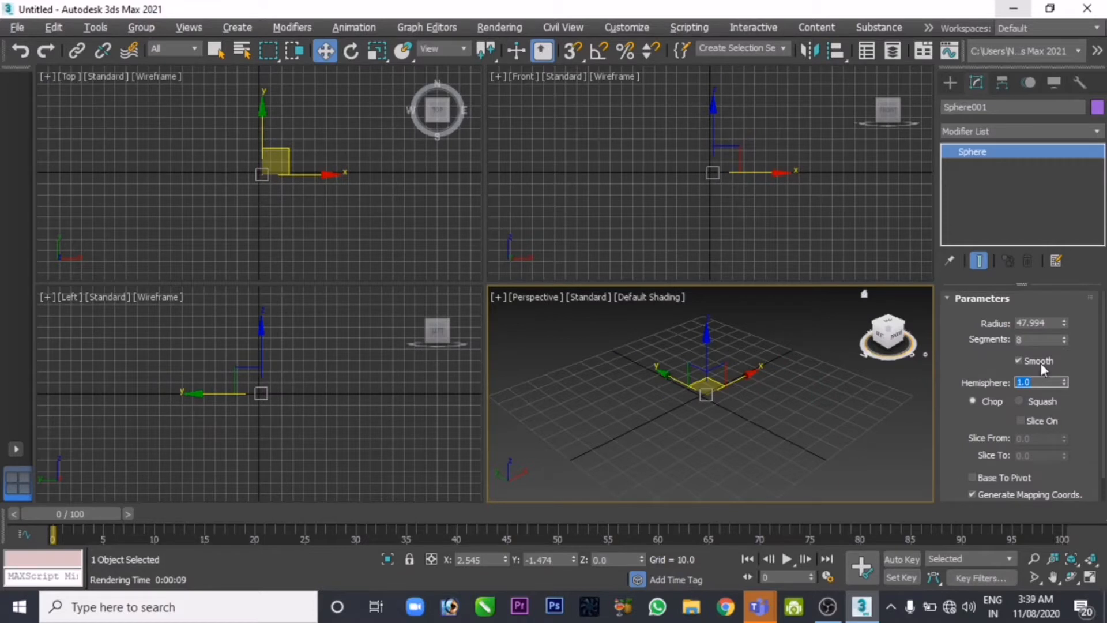
- Set the sphere's segments to 32, keeping the sphere selected
{"action": "left_click_drag", "start_coordinate": [1036, 339], "coordinate": [952, 337]}
{"action": "type", "text": "32"}
{"action": "key", "text": "Return"}
{"action": "left_click", "coordinate": [801, 377]}
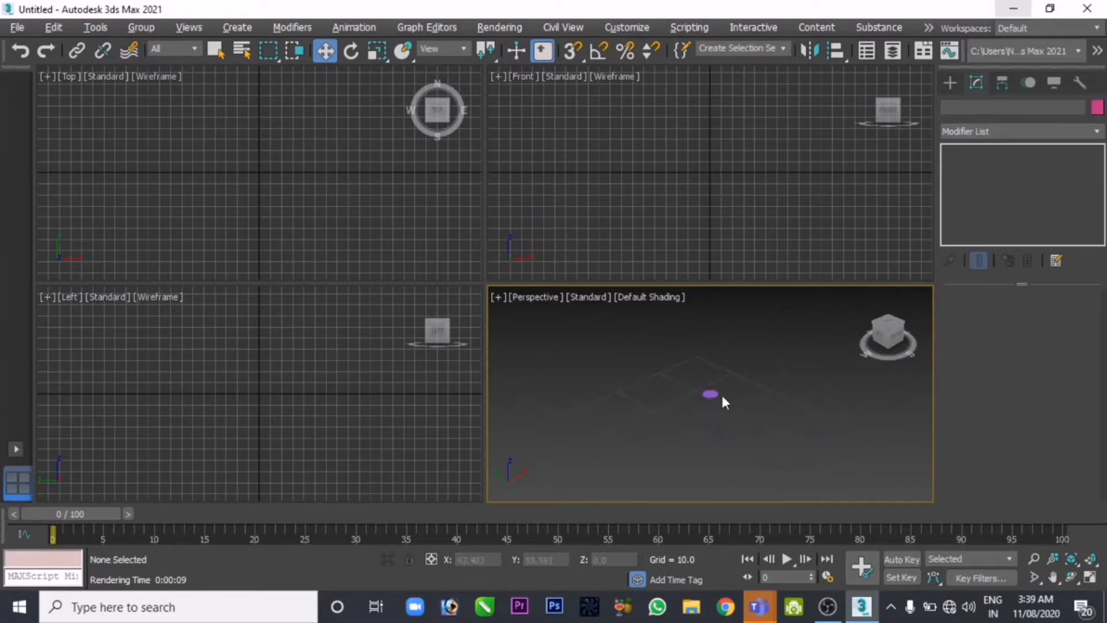
{"action": "left_click", "coordinate": [714, 395]}
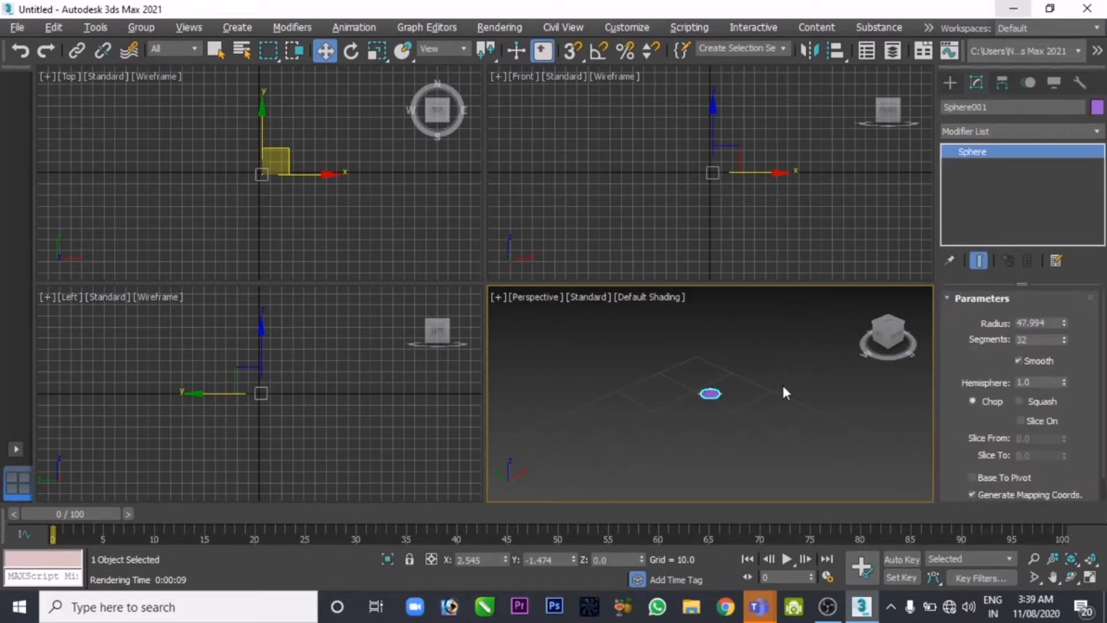
- Bring the sphere's Hemisphere value back to 0 to restore the full sphere
{"action": "left_click", "coordinate": [1064, 385]}
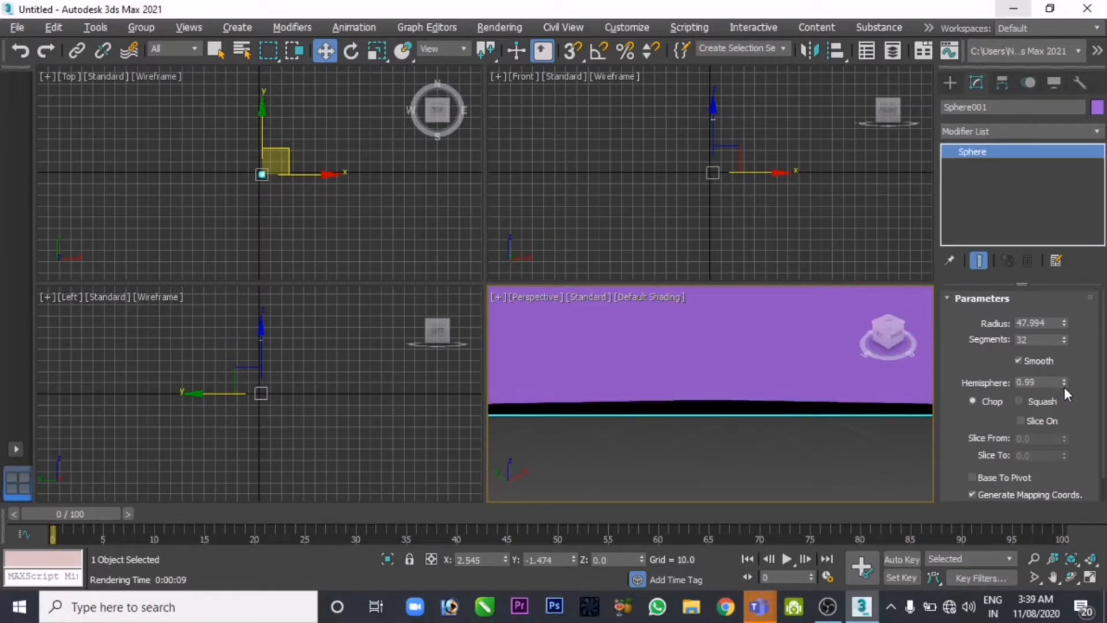
{"action": "left_click_drag", "start_coordinate": [1064, 385], "coordinate": [1085, 574]}
{"action": "scroll", "coordinate": [807, 387], "scroll_direction": "down", "scroll_amount": 2}
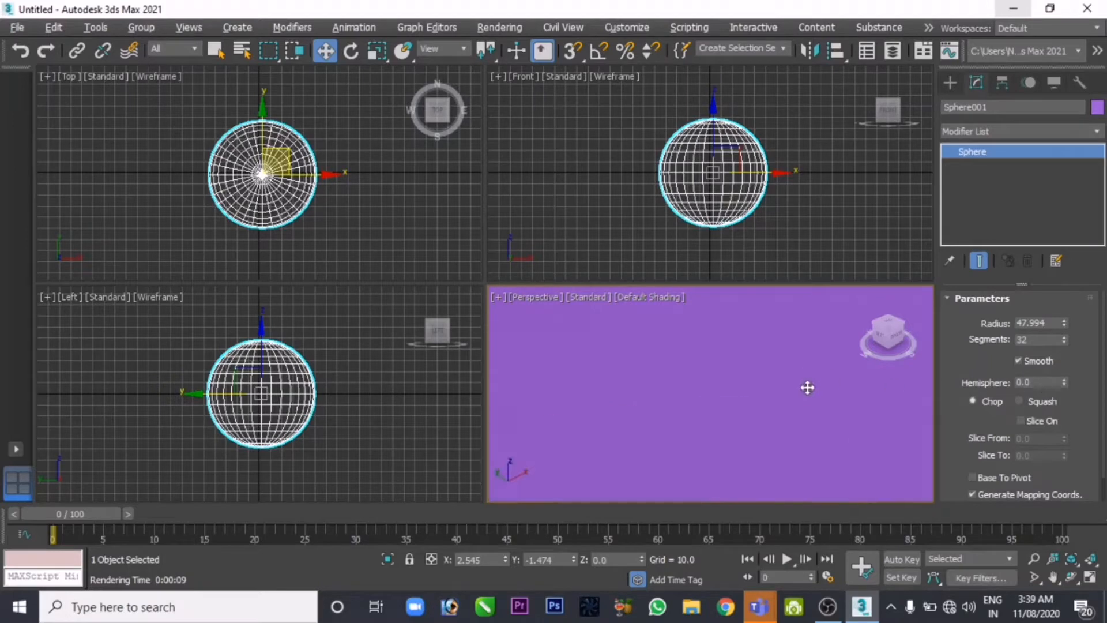
{"action": "scroll", "coordinate": [807, 387], "scroll_direction": "down", "scroll_amount": 8}
{"action": "middle_click_drag", "start_coordinate": [803, 388], "coordinate": [732, 362]}
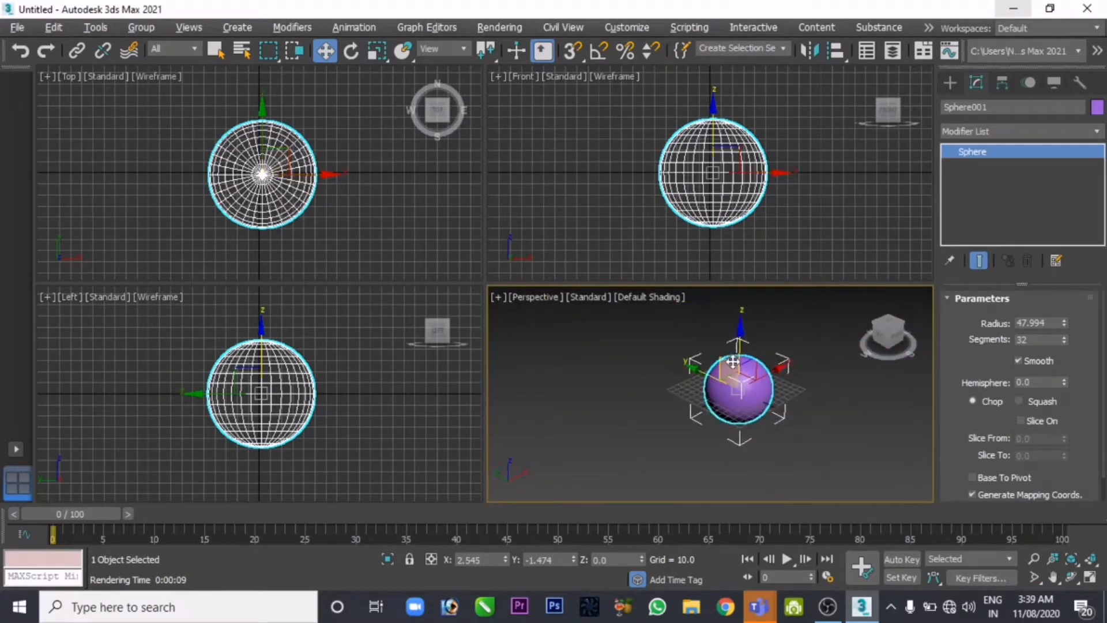
- Cut the sphere to a Hemisphere value of 0.565 in the maximized Perspective view, and reset Hemisphere to 0
{"action": "key", "text": "alt+w"}
{"action": "scroll", "coordinate": [605, 327], "scroll_direction": "up", "scroll_amount": 5}
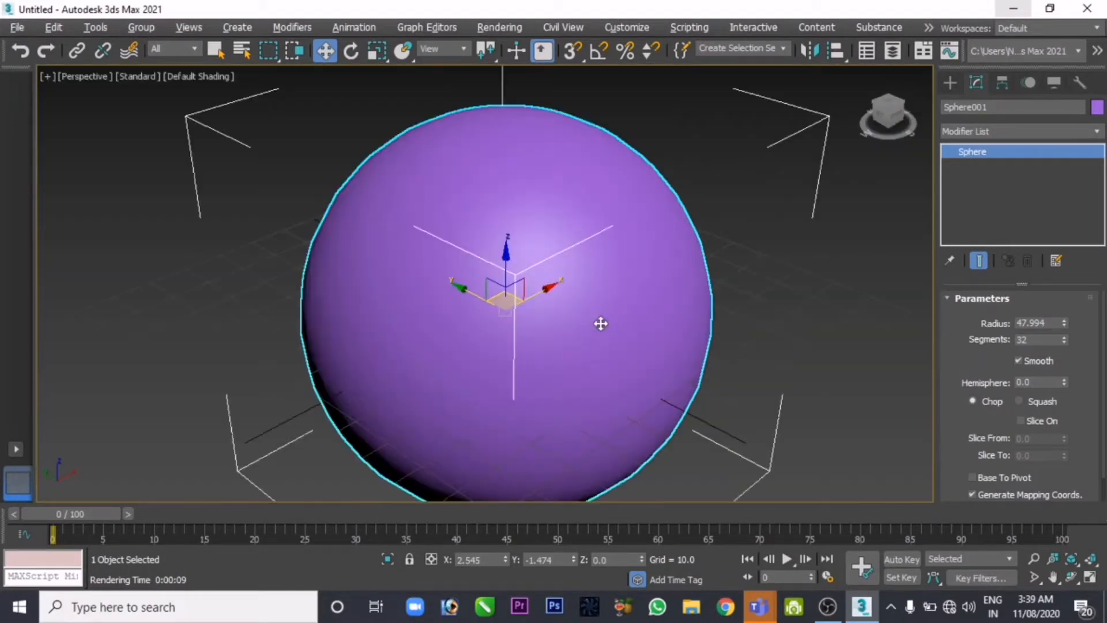
{"action": "middle_click_drag", "start_coordinate": [604, 323], "coordinate": [554, 309], "text": "alt"}
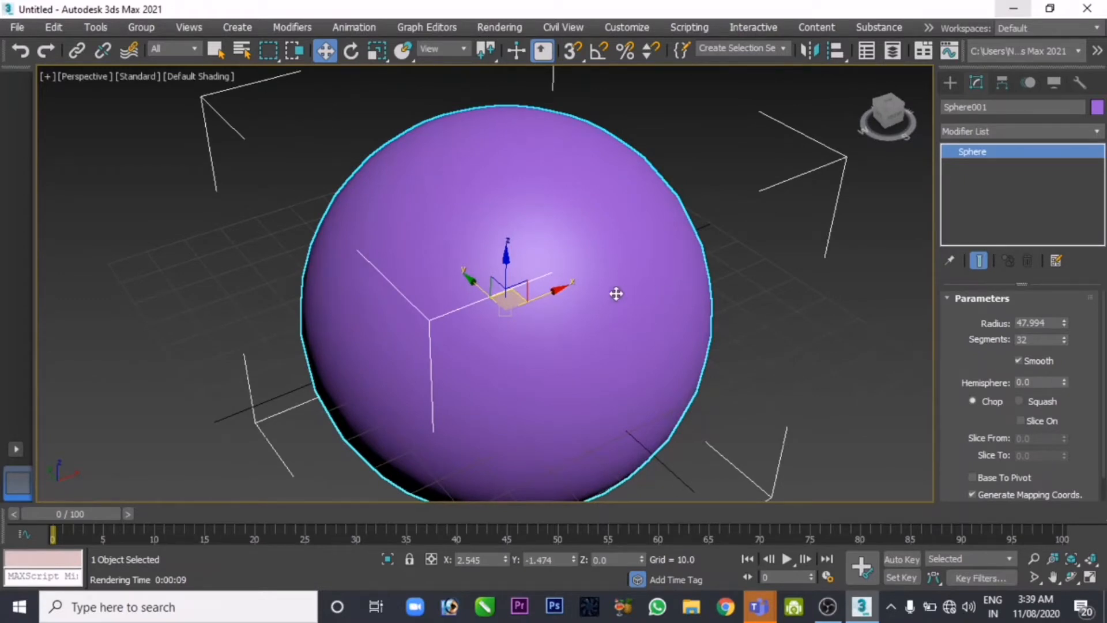
{"action": "middle_click_drag", "start_coordinate": [616, 294], "coordinate": [592, 257], "text": "alt"}
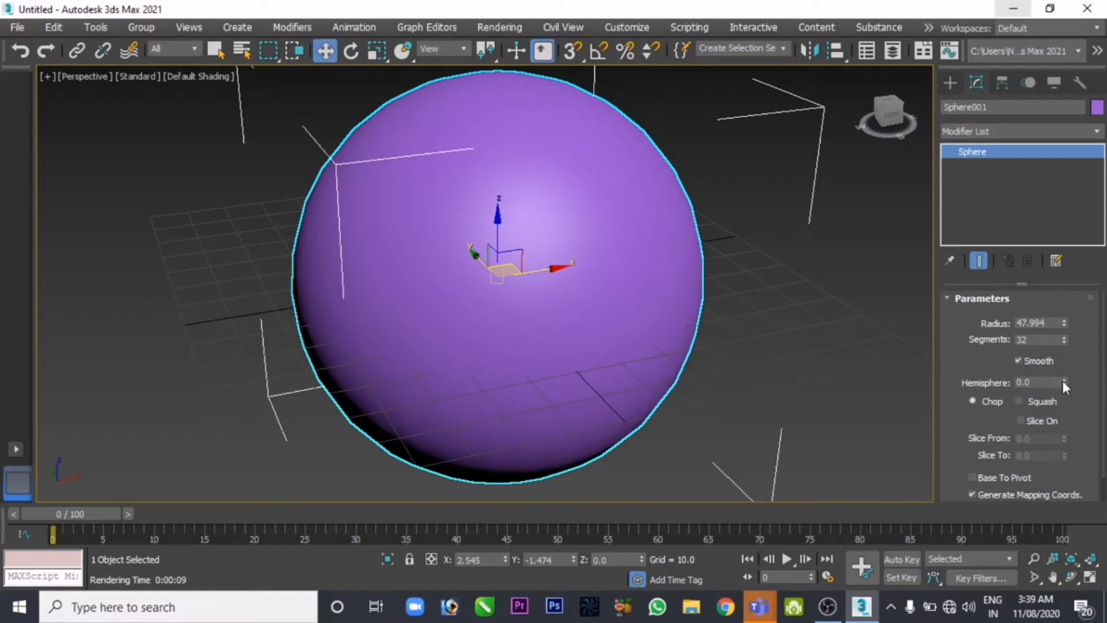
{"action": "left_click_drag", "start_coordinate": [1064, 379], "coordinate": [1061, 288]}
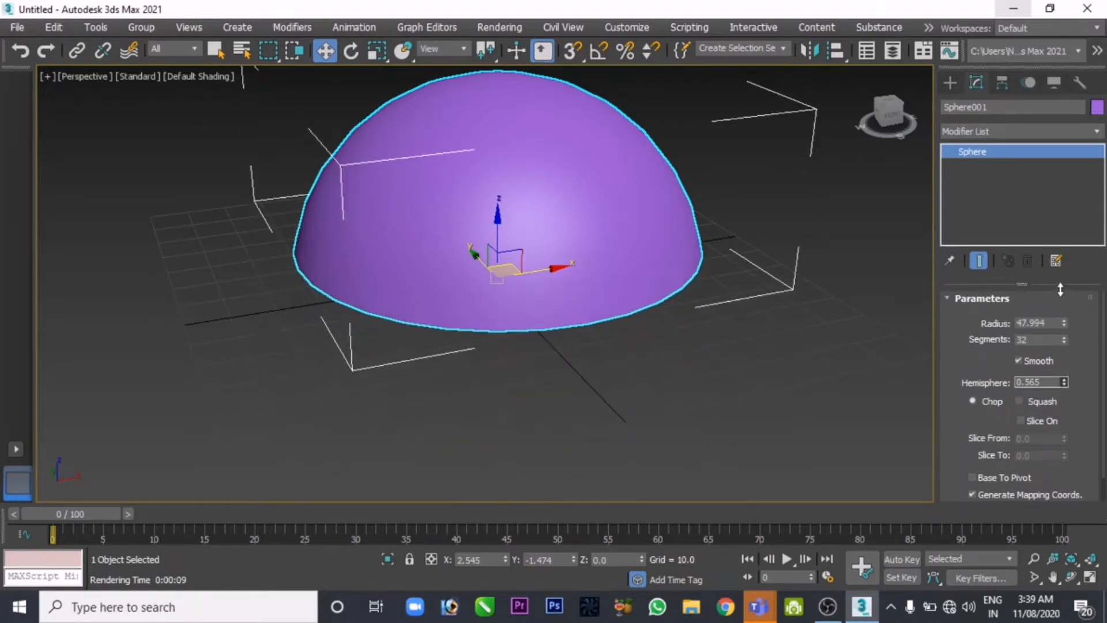
{"action": "middle_click_drag", "start_coordinate": [611, 323], "coordinate": [539, 344], "text": "alt"}
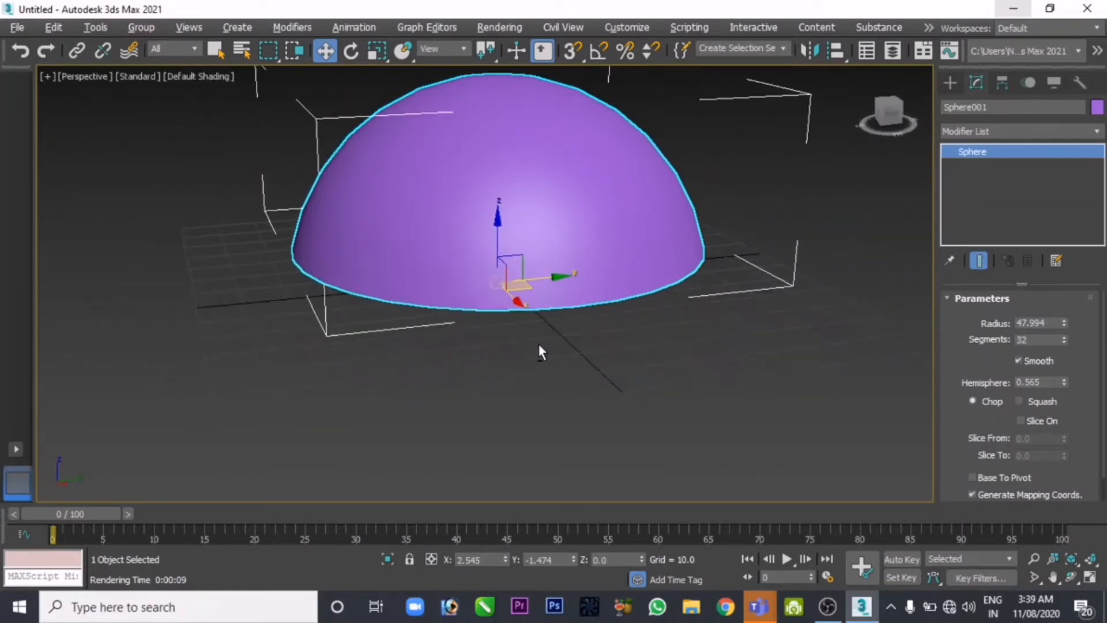
{"action": "right_click", "coordinate": [1065, 384]}
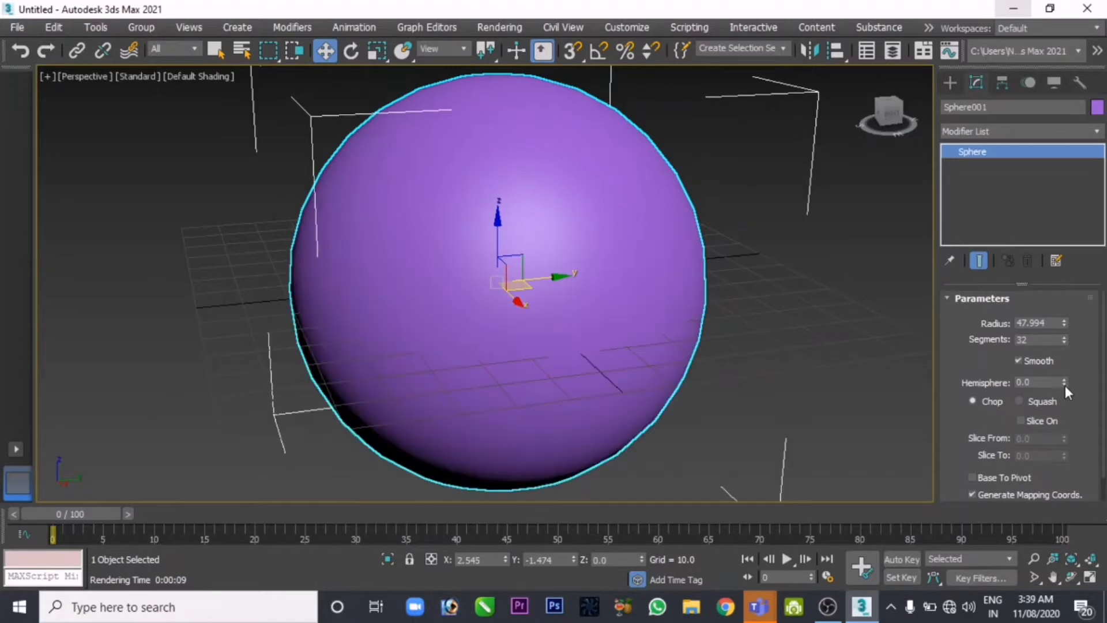
- Enable slicing on the sphere and set Slice From to about 80.5
{"action": "left_click", "coordinate": [1021, 421]}
{"action": "middle_click_drag", "start_coordinate": [662, 321], "coordinate": [549, 323], "text": "alt"}
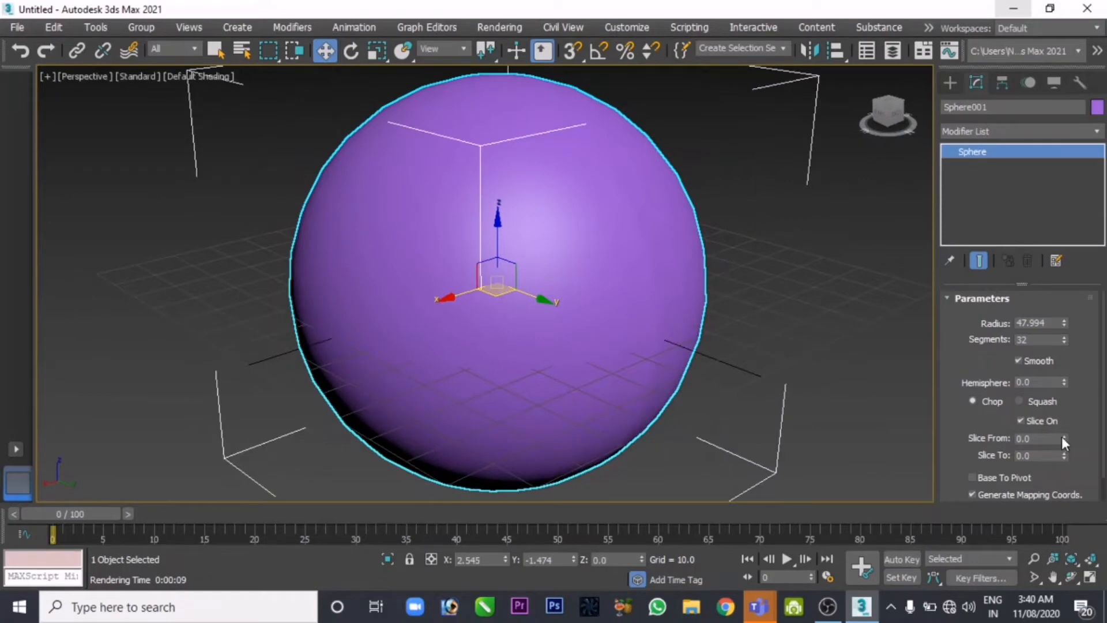
{"action": "left_click_drag", "start_coordinate": [1063, 441], "coordinate": [1047, 307]}
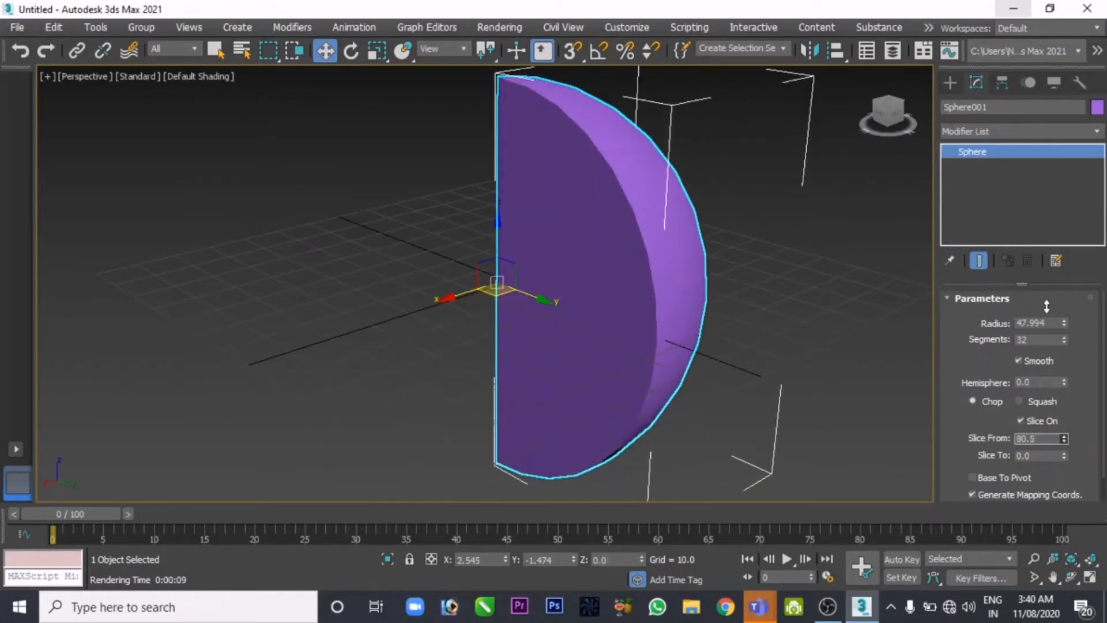
{"action": "middle_click_drag", "start_coordinate": [704, 386], "coordinate": [335, 467], "text": "alt"}
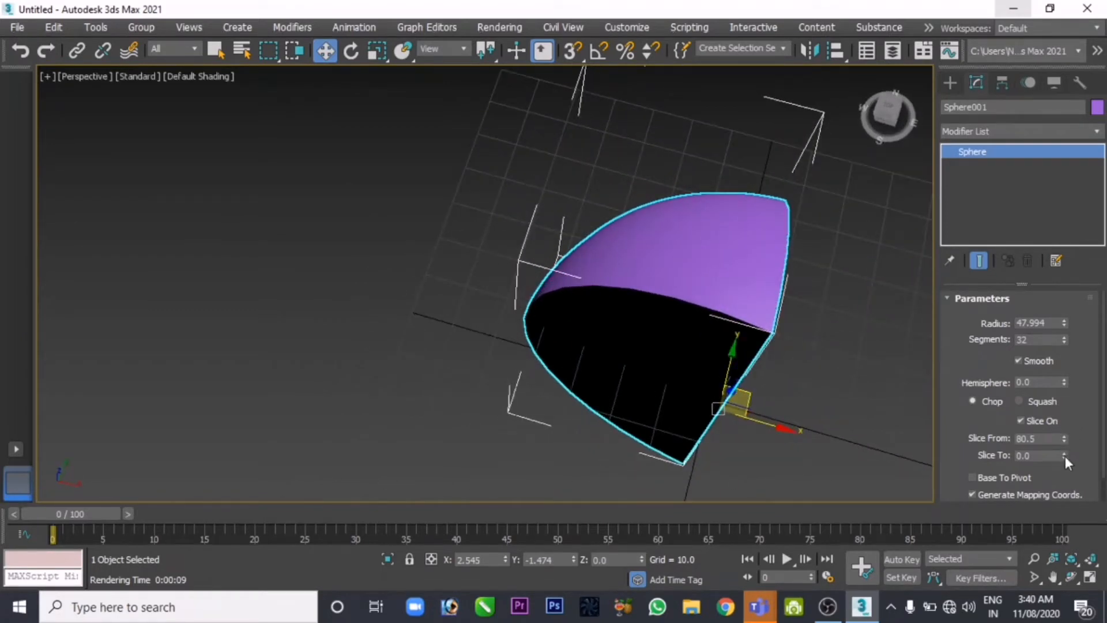
{"action": "middle_click_drag", "start_coordinate": [830, 395], "coordinate": [767, 369], "text": "alt"}
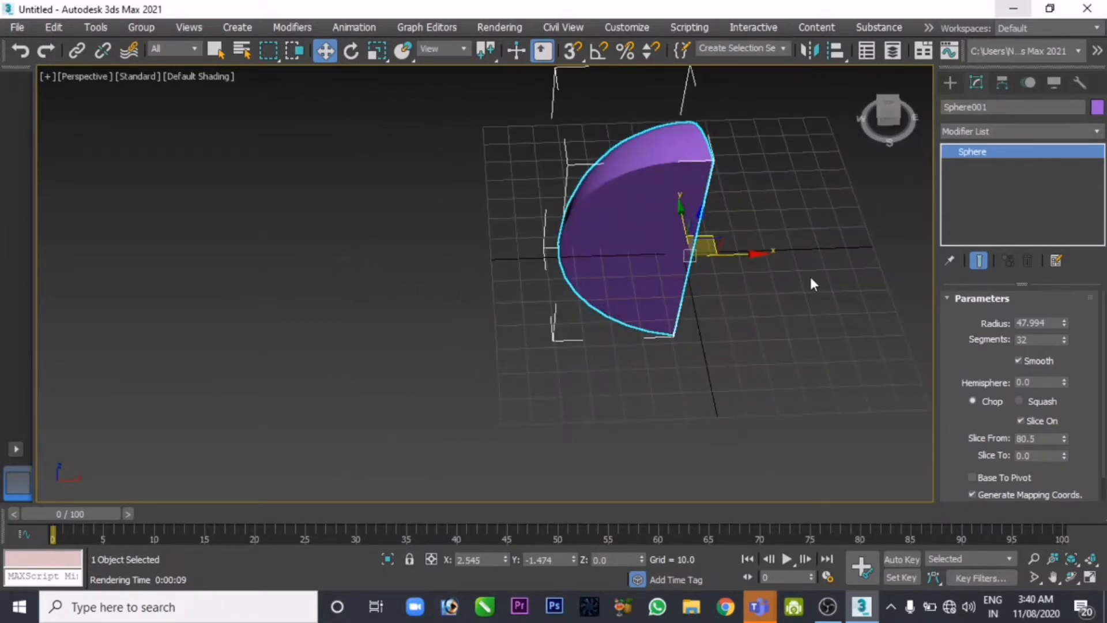
- Undo the last change and clear the selection in the Perspective view
{"action": "key", "text": "ctrl+z"}
{"action": "middle_click_drag", "start_coordinate": [811, 277], "coordinate": [719, 240]}
{"action": "left_click", "coordinate": [752, 254]}
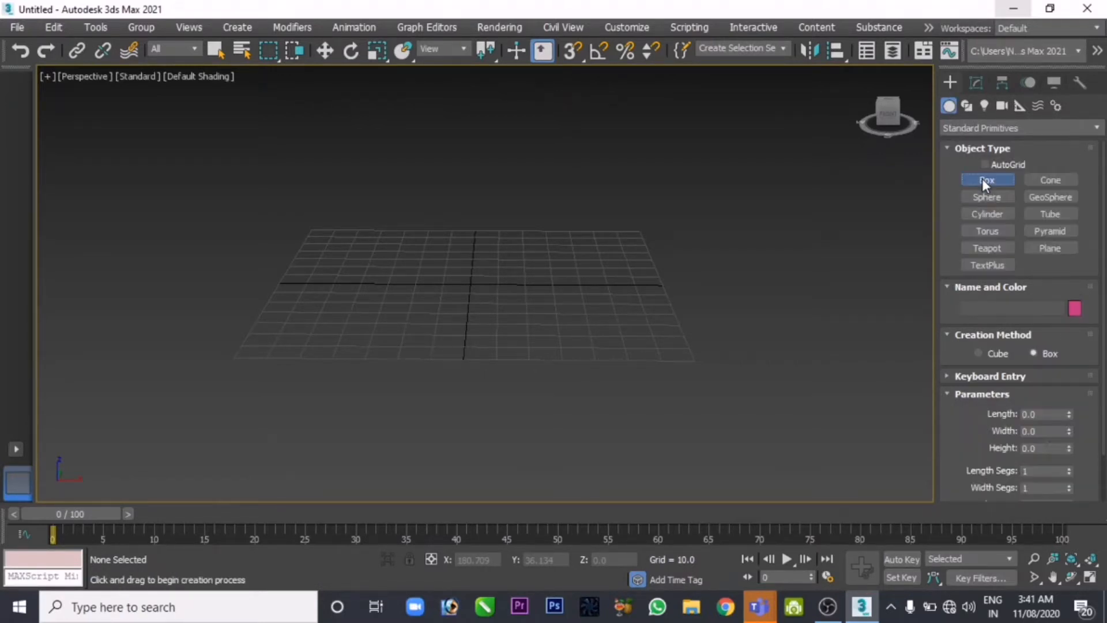
- Switch the geometry category between Standard and Extended Primitives, ending on Extended Primitives
{"action": "left_click", "coordinate": [968, 128]}
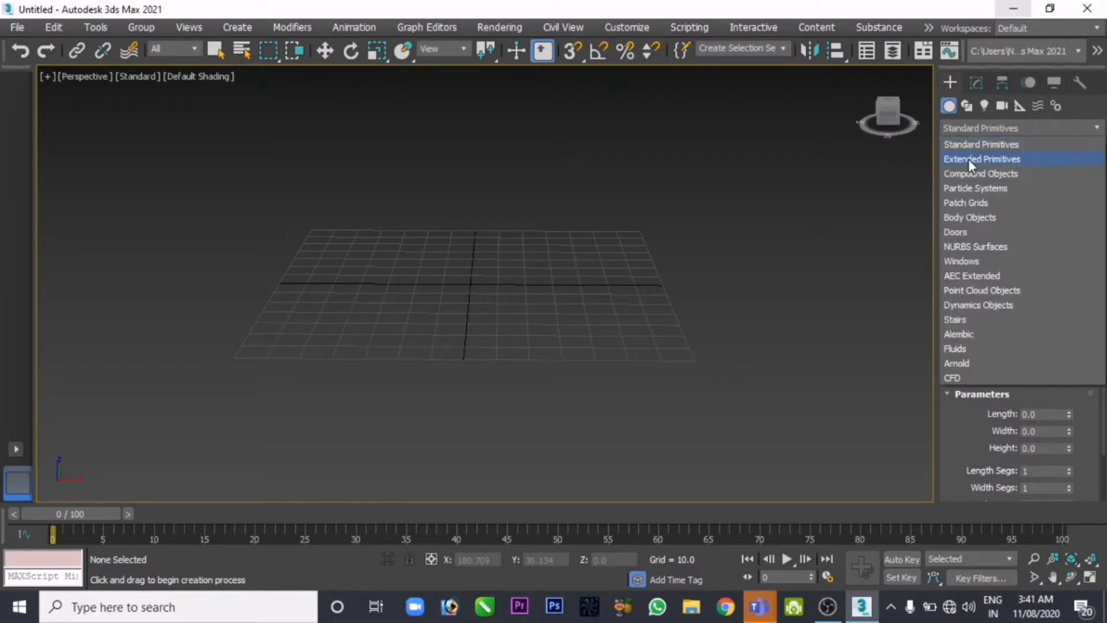
{"action": "left_click", "coordinate": [969, 160]}
{"action": "left_click", "coordinate": [972, 126]}
{"action": "left_click", "coordinate": [969, 147]}
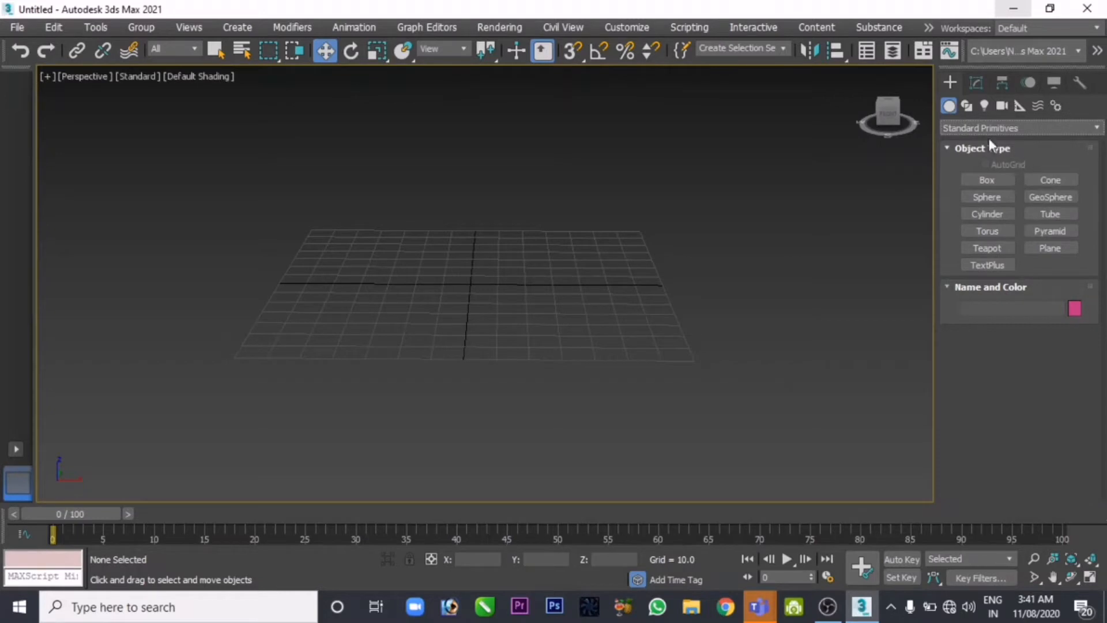
{"action": "left_click", "coordinate": [979, 128]}
{"action": "left_click", "coordinate": [972, 161]}
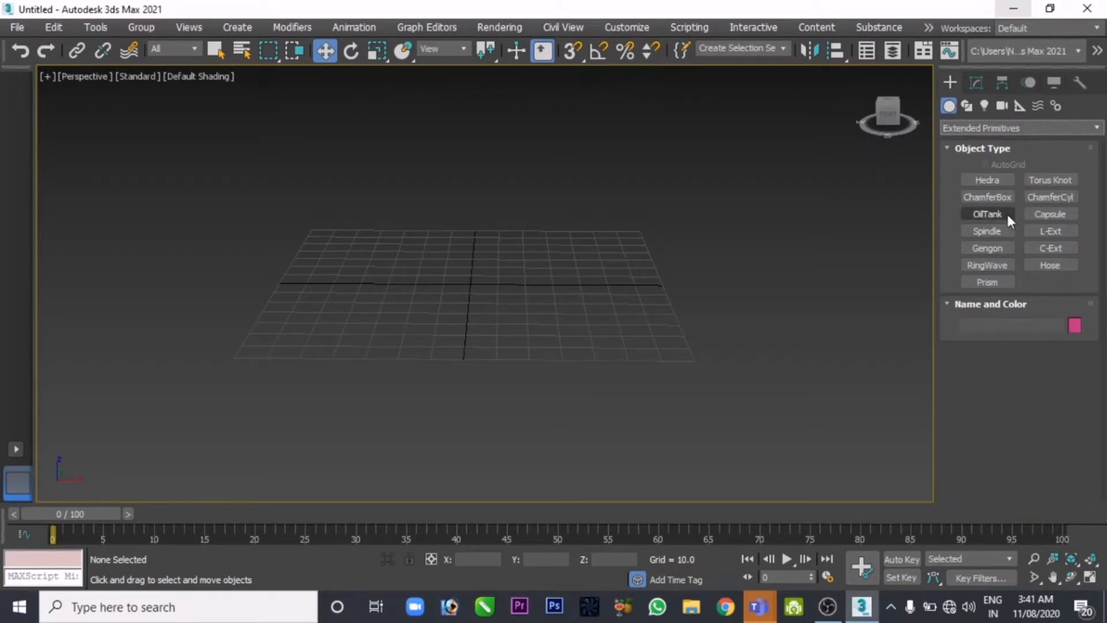
- Create a hedra in the Perspective view with the Tetra family and delete it
{"action": "left_click", "coordinate": [987, 180]}
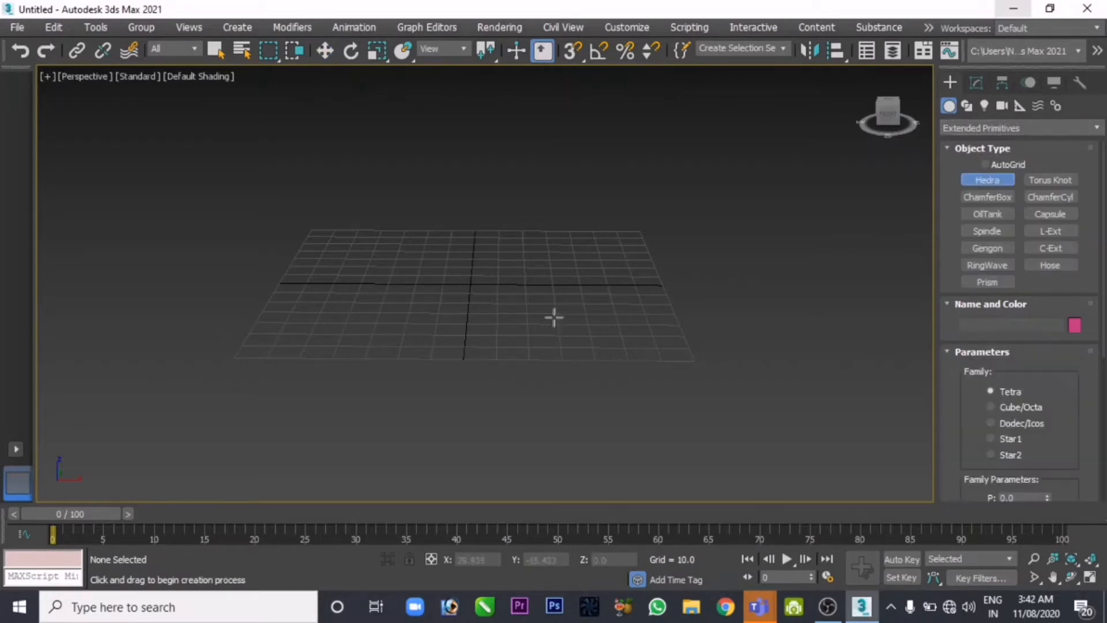
{"action": "left_click_drag", "start_coordinate": [554, 316], "coordinate": [483, 262]}
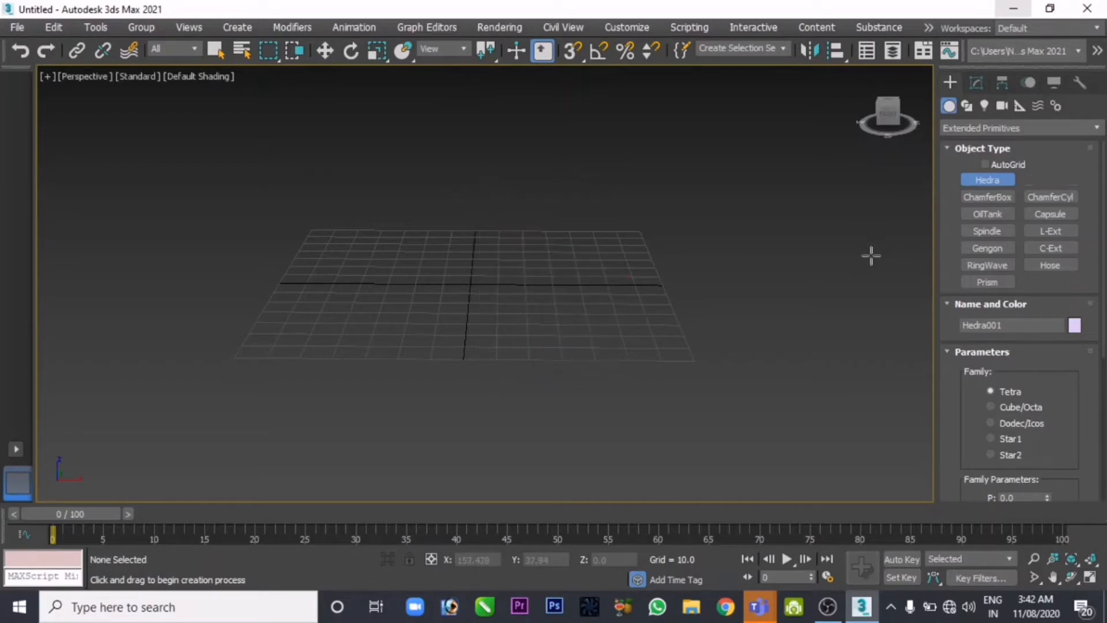
{"action": "key", "text": "Delete"}
- Create a torus knot with a radius of about 34.4 in the Perspective view and delete it
{"action": "left_click", "coordinate": [1049, 180]}
{"action": "left_click_drag", "start_coordinate": [617, 247], "coordinate": [639, 269]}
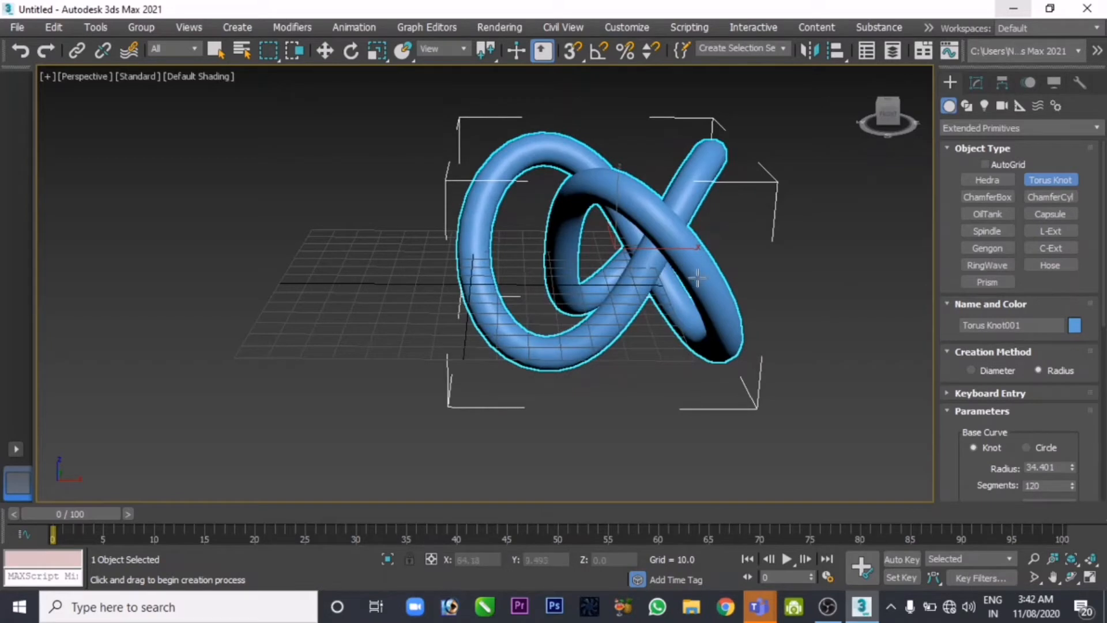
{"action": "key", "text": "Delete"}
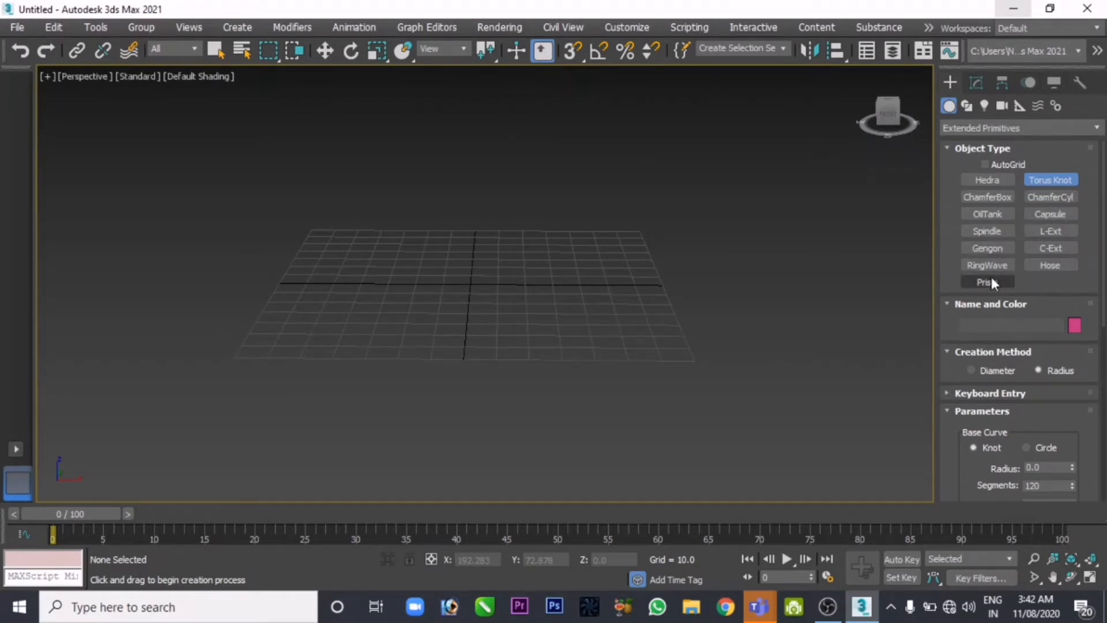
- Create an oil tank with a radius of about 32.1, height of about 69.3 and cap height of about 23.1
{"action": "left_click", "coordinate": [987, 213]}
{"action": "left_click_drag", "start_coordinate": [572, 260], "coordinate": [600, 314]}
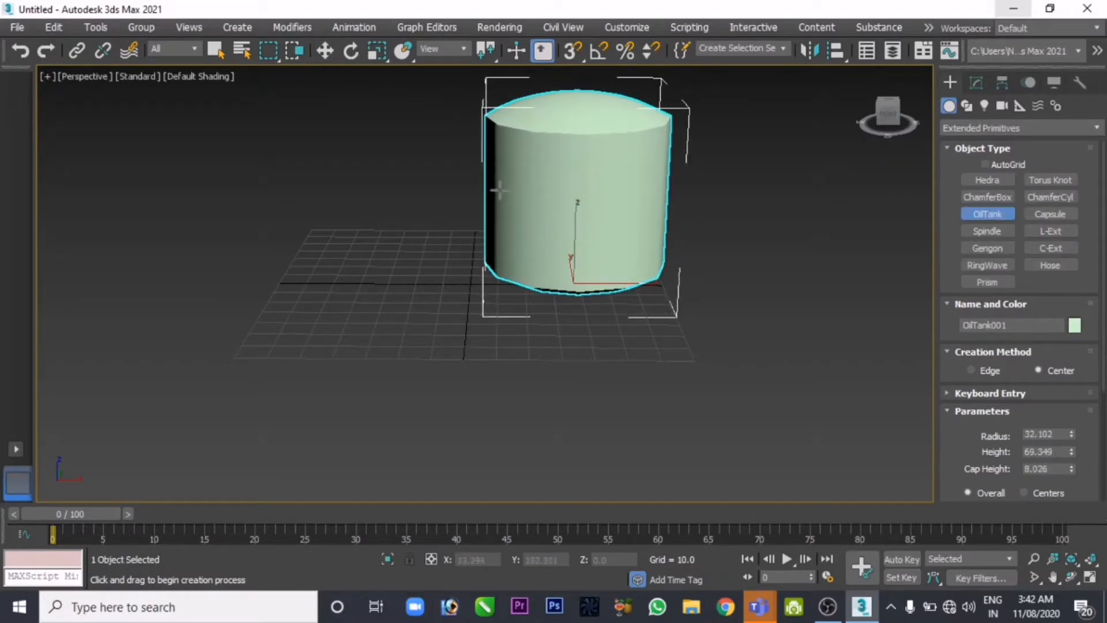
{"action": "left_click", "coordinate": [624, 113]}
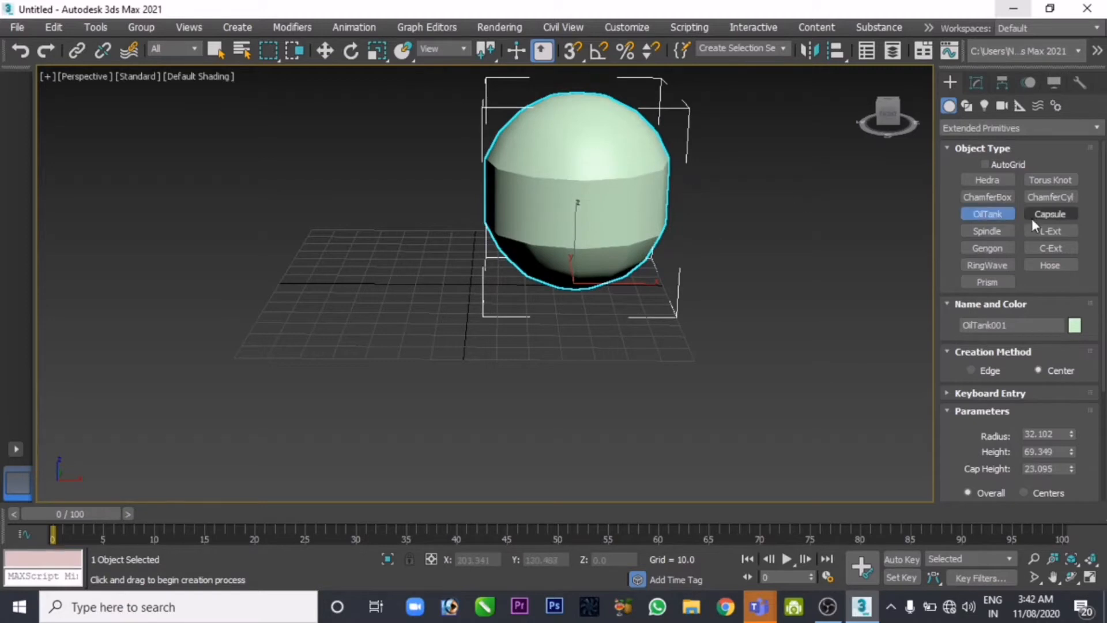
- Create a capsule beside the oil tank with a radius of about 10.7 and a height of about 74.8
{"action": "left_click", "coordinate": [1049, 213]}
{"action": "left_click_drag", "start_coordinate": [305, 270], "coordinate": [329, 268]}
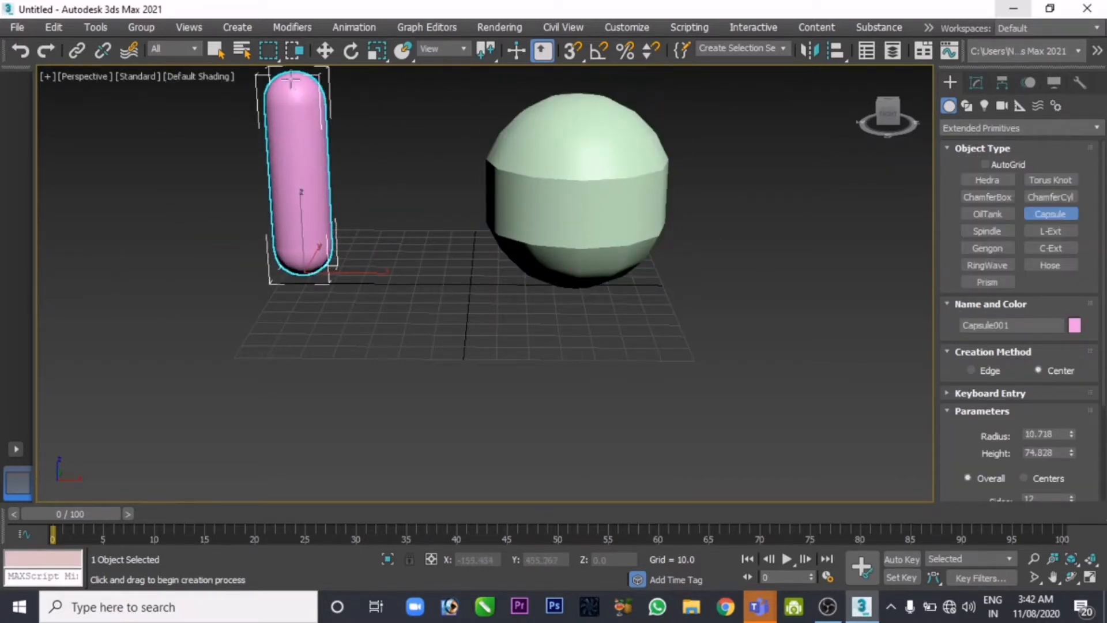
{"action": "left_click", "coordinate": [326, 52]}
- Select the capsule and the oil tank together and delete both
{"action": "middle_click_drag", "start_coordinate": [490, 239], "coordinate": [521, 295]}
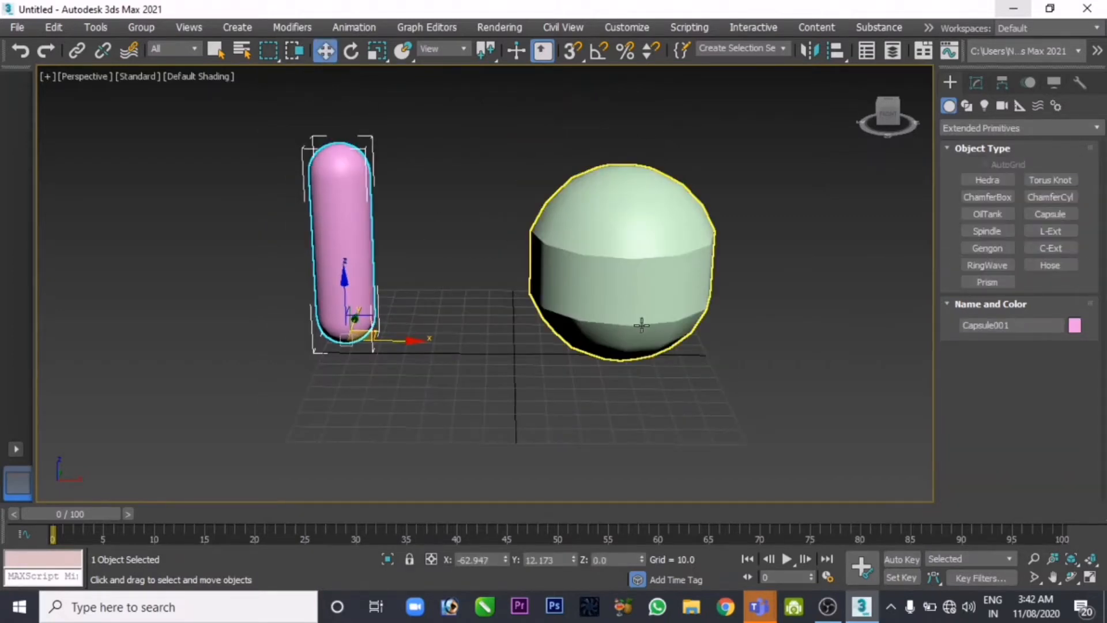
{"action": "left_click_drag", "start_coordinate": [873, 481], "coordinate": [872, 480]}
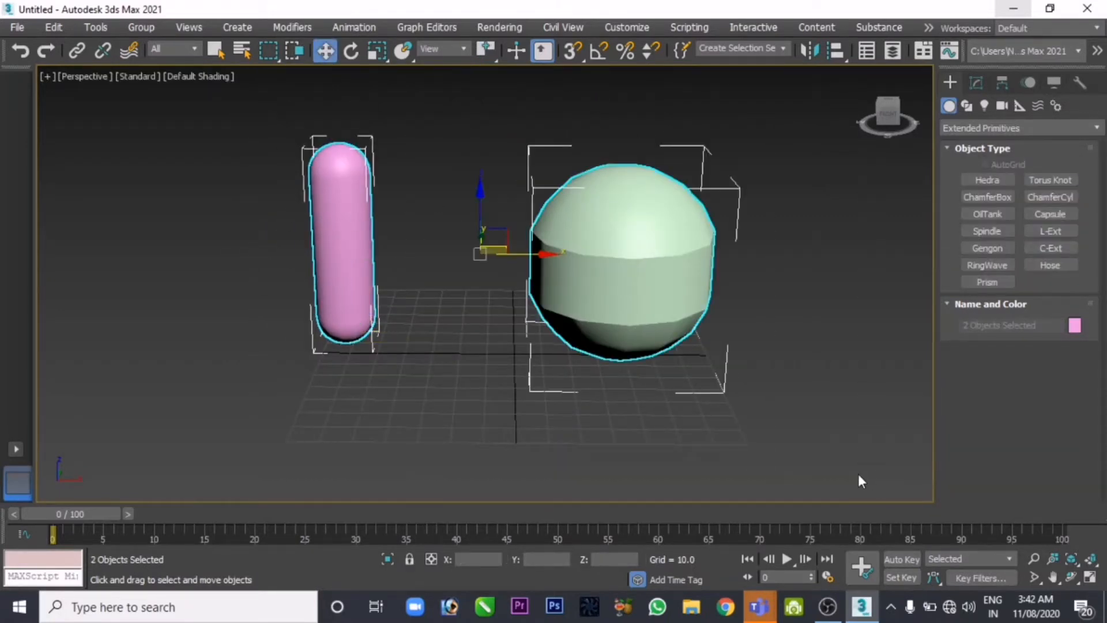
{"action": "key", "text": "Delete"}
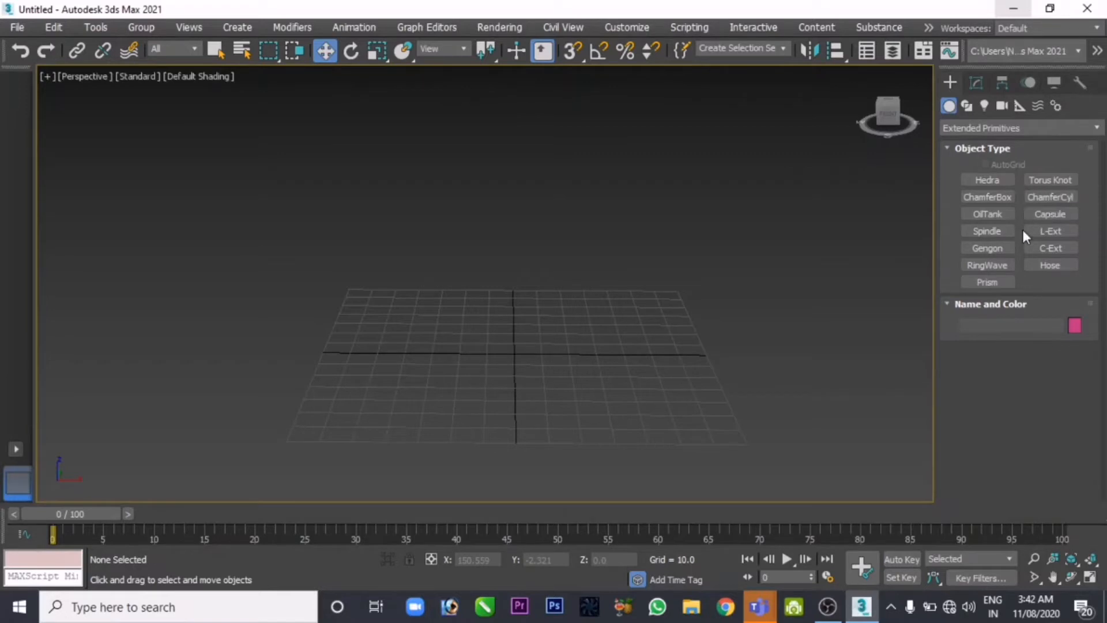
- Create a torus from the Standard Primitives on the grid, with Radius 1 about 52.5 and Radius 2 about 7.7
{"action": "left_click", "coordinate": [964, 127]}
{"action": "left_click", "coordinate": [967, 145]}
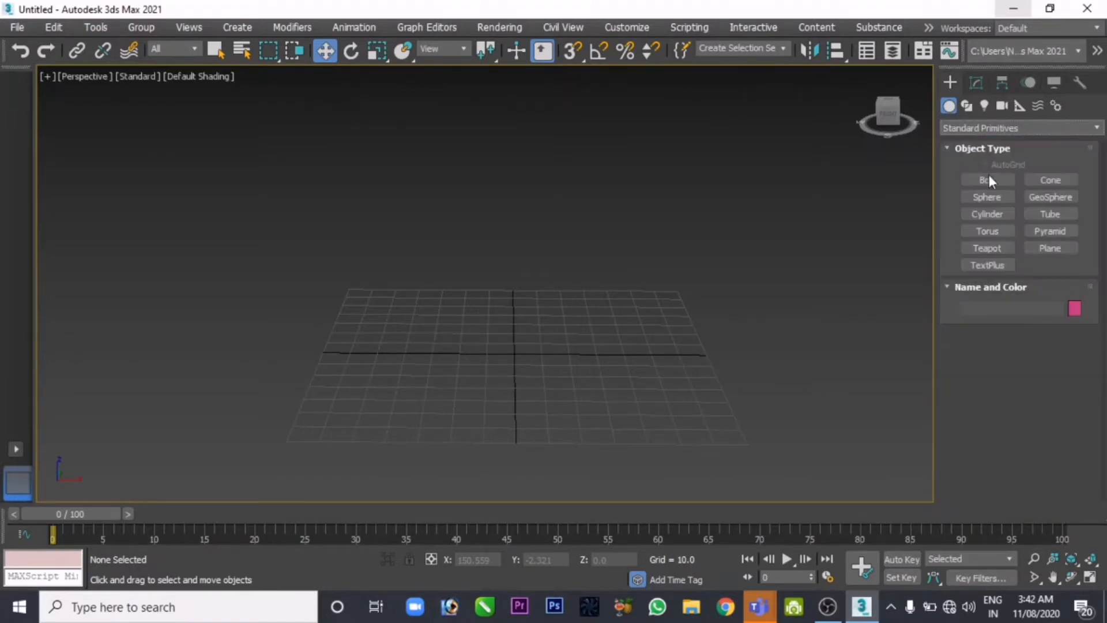
{"action": "left_click", "coordinate": [1000, 229]}
{"action": "left_click_drag", "start_coordinate": [507, 328], "coordinate": [584, 371]}
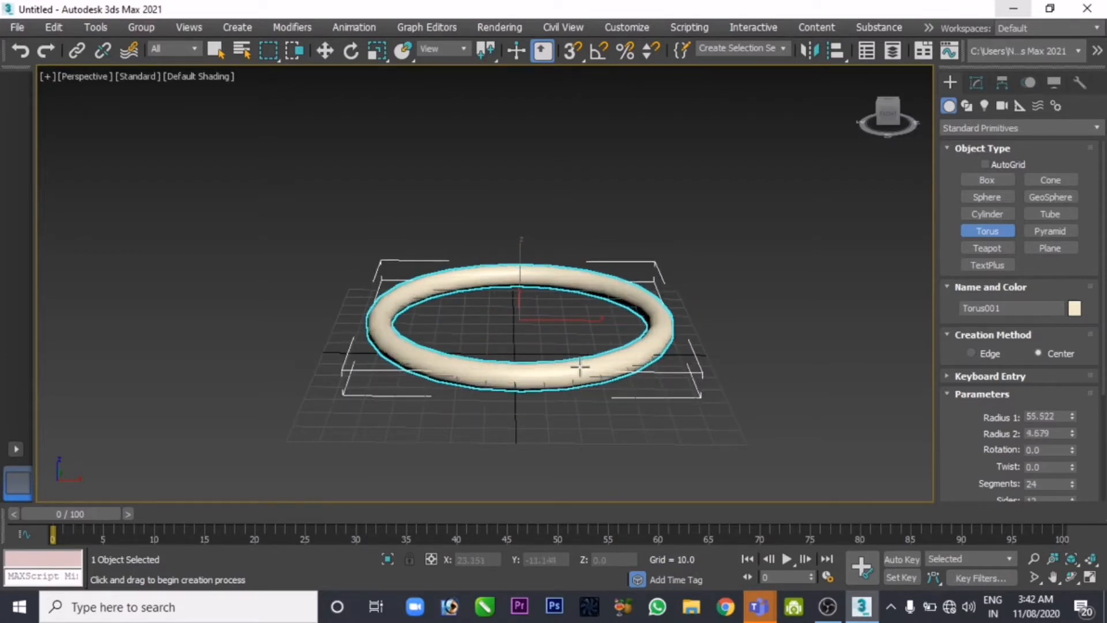
{"action": "left_click", "coordinate": [573, 359]}
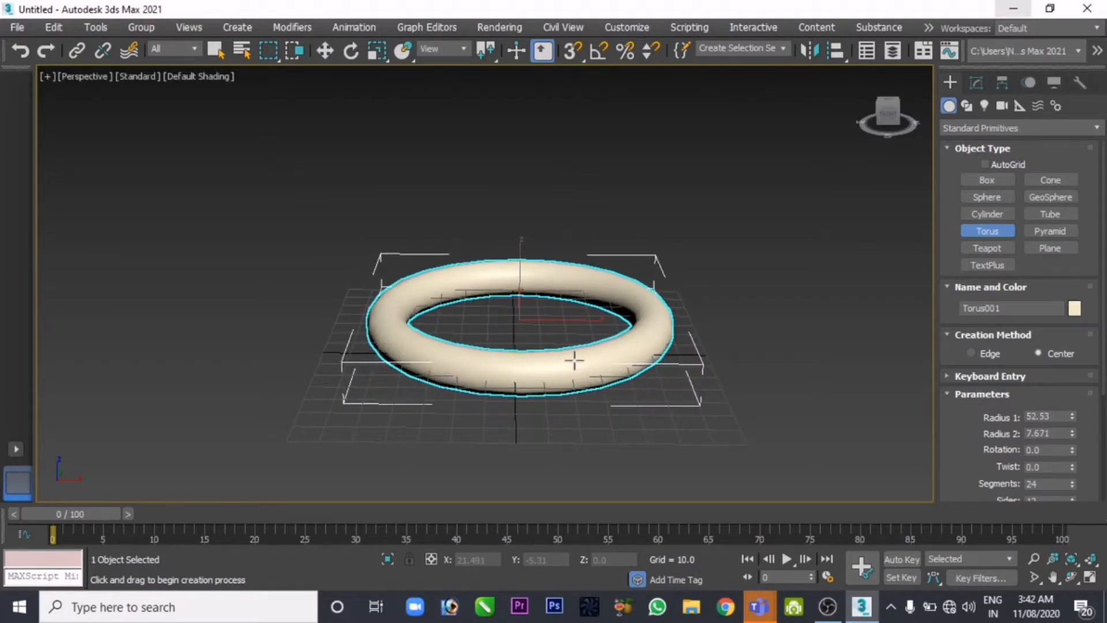
{"action": "left_click", "coordinate": [325, 51]}
- Open the torus's parameters for modification and reduce Radius 1 to about 41.5
{"action": "middle_click_drag", "start_coordinate": [569, 280], "coordinate": [578, 265]}
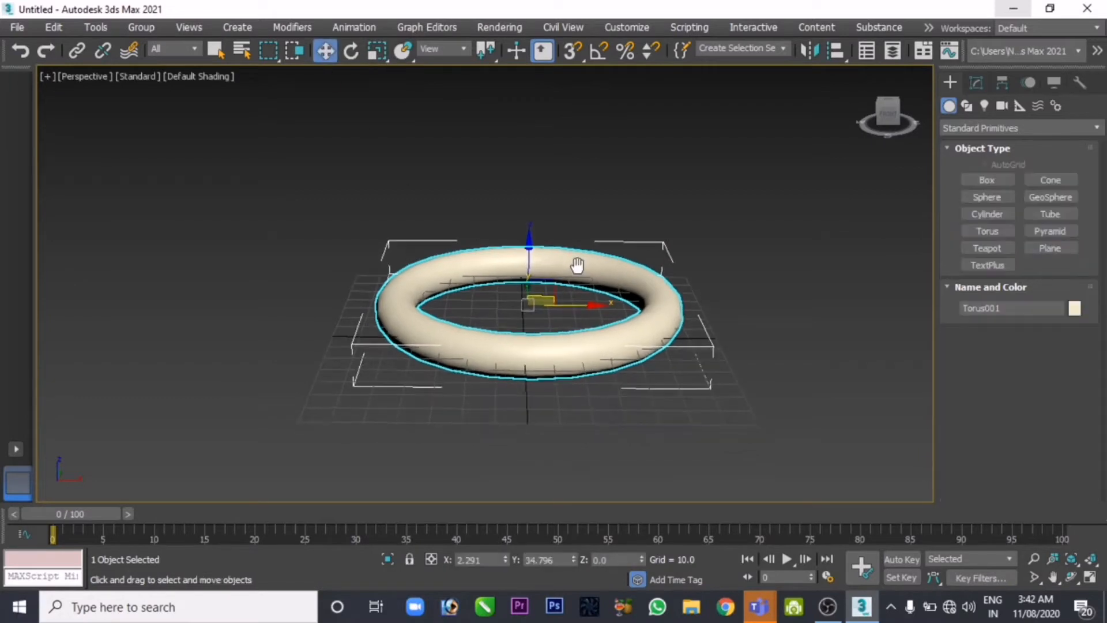
{"action": "key", "text": "z"}
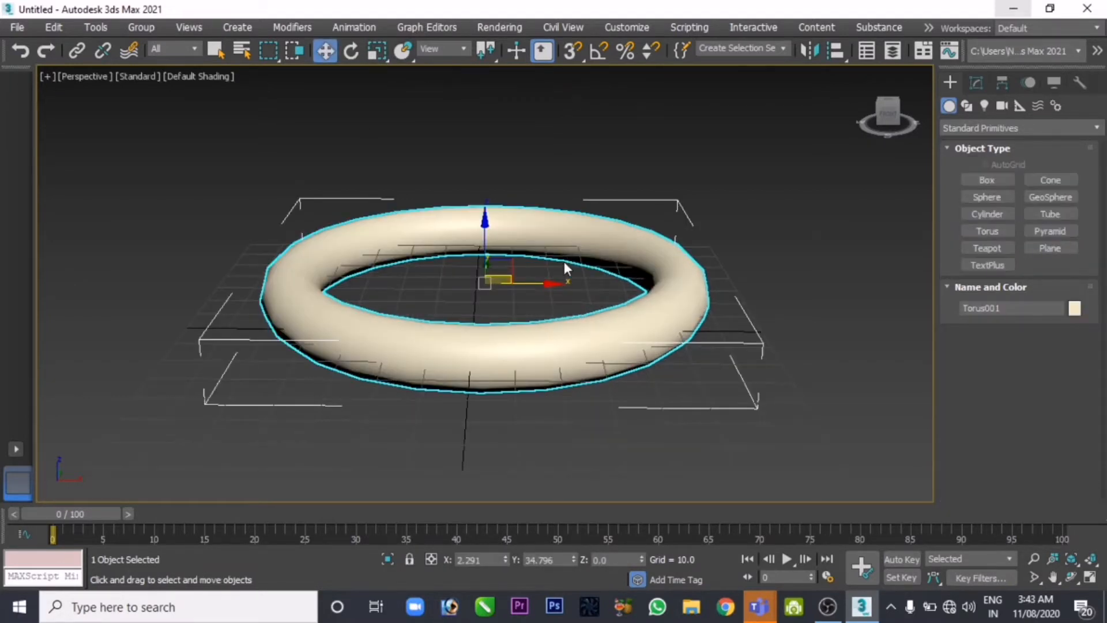
{"action": "scroll", "coordinate": [564, 262], "scroll_direction": "up", "scroll_amount": 3}
{"action": "middle_click_drag", "start_coordinate": [576, 259], "coordinate": [659, 253]}
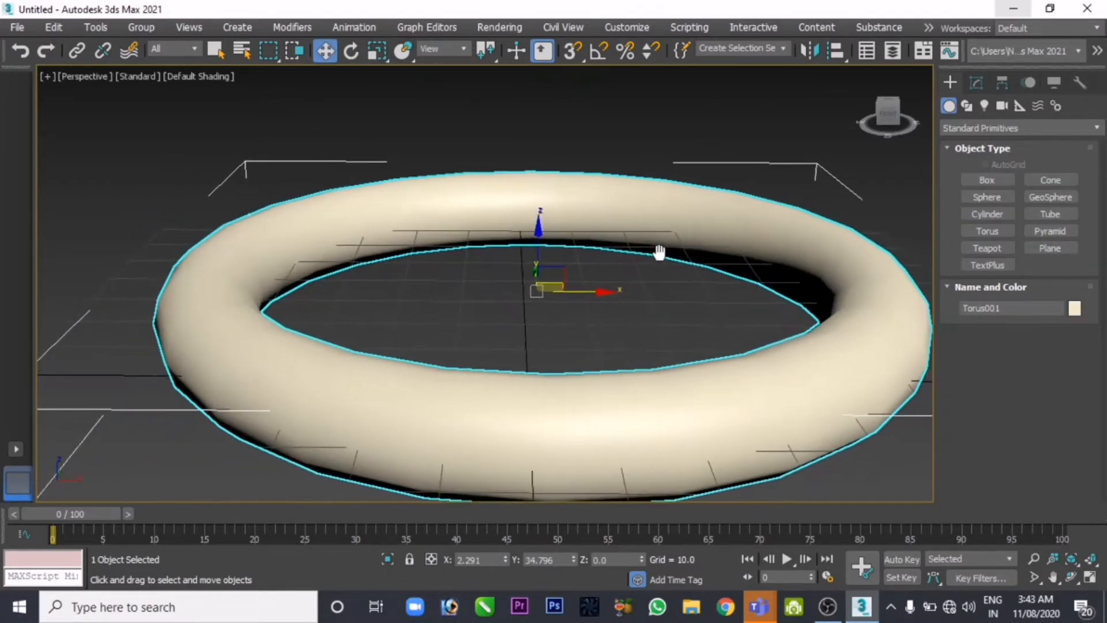
{"action": "left_click", "coordinate": [976, 83]}
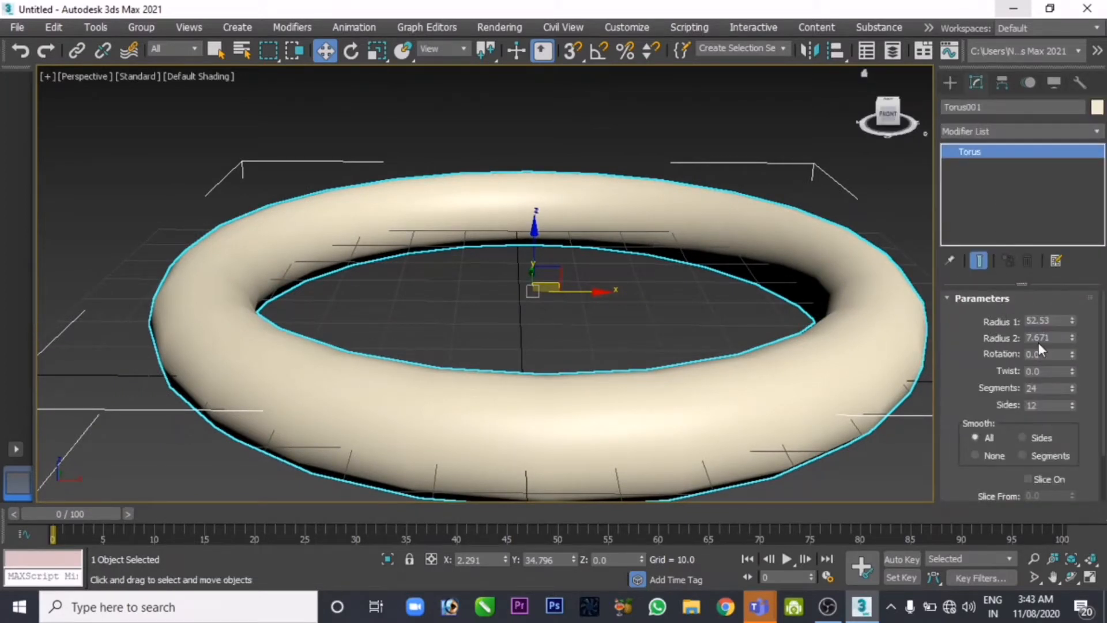
{"action": "mouse_move", "coordinate": [1070, 320]}
{"action": "left_mouse_down"}
{"action": "mouse_move", "coordinate": [1071, 309]}
{"action": "mouse_move", "coordinate": [1068, 334]}
{"action": "left_mouse_up"}
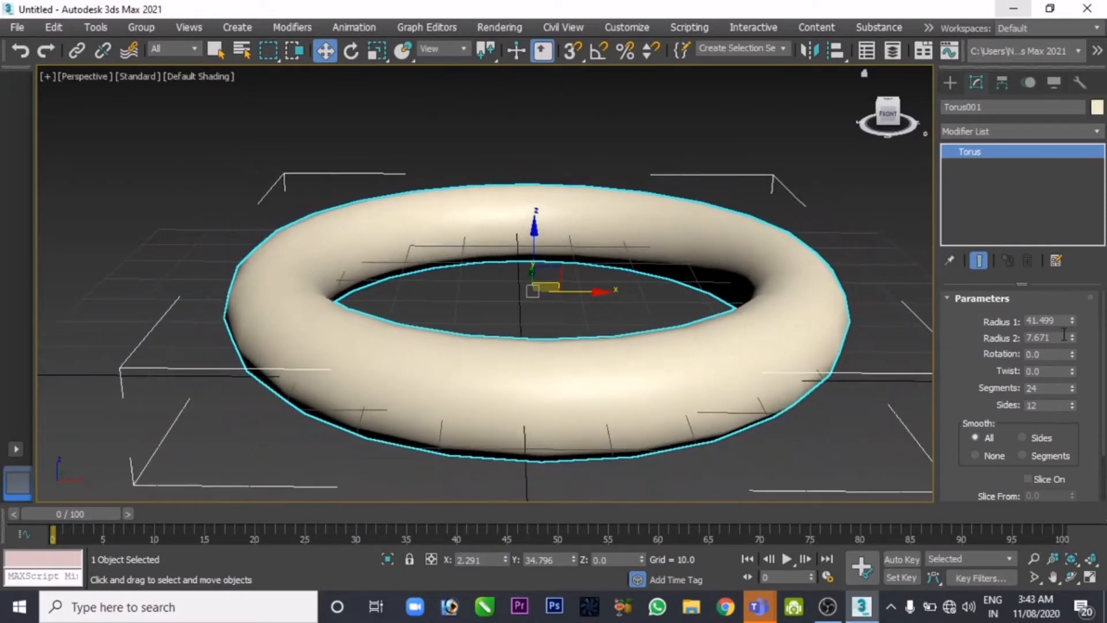
- Try out the torus's Rotation and undo it, and twist the torus by about 1346.5 before resetting Twist to 0
{"action": "middle_click_drag", "start_coordinate": [779, 279], "coordinate": [749, 313], "text": "alt"}
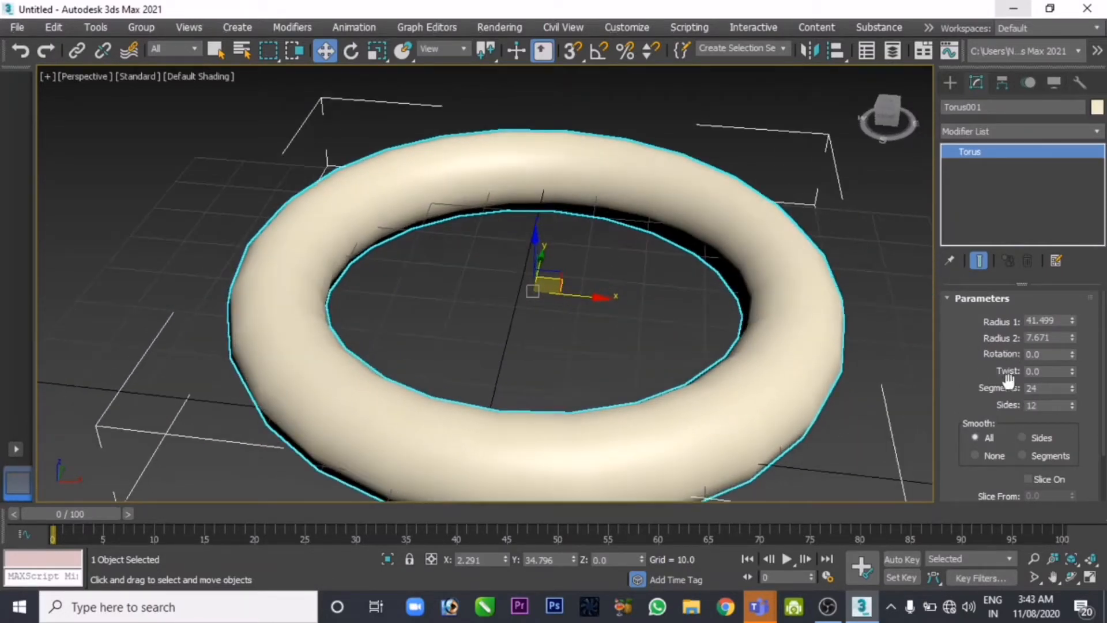
{"action": "mouse_move", "coordinate": [1073, 354]}
{"action": "left_mouse_down"}
{"action": "mouse_move", "coordinate": [1018, 82]}
{"action": "mouse_move", "coordinate": [909, 440]}
{"action": "mouse_move", "coordinate": [896, 12]}
{"action": "left_mouse_up"}
{"action": "key", "text": "ctrl+z"}
{"action": "left_click_drag", "start_coordinate": [1073, 370], "coordinate": [750, 265]}
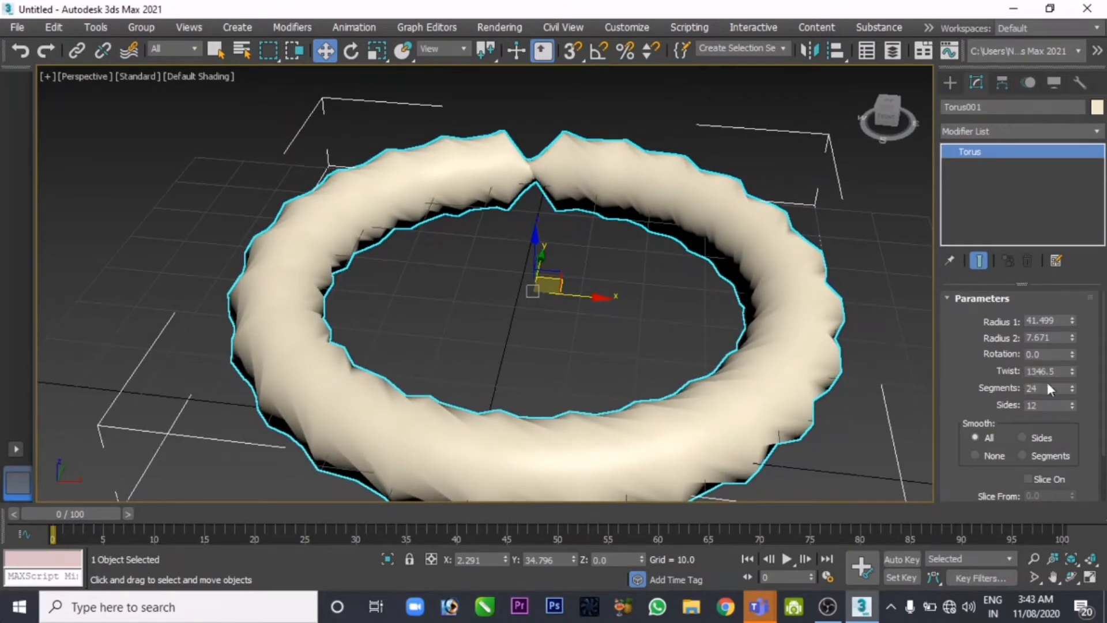
{"action": "right_click", "coordinate": [1072, 371]}
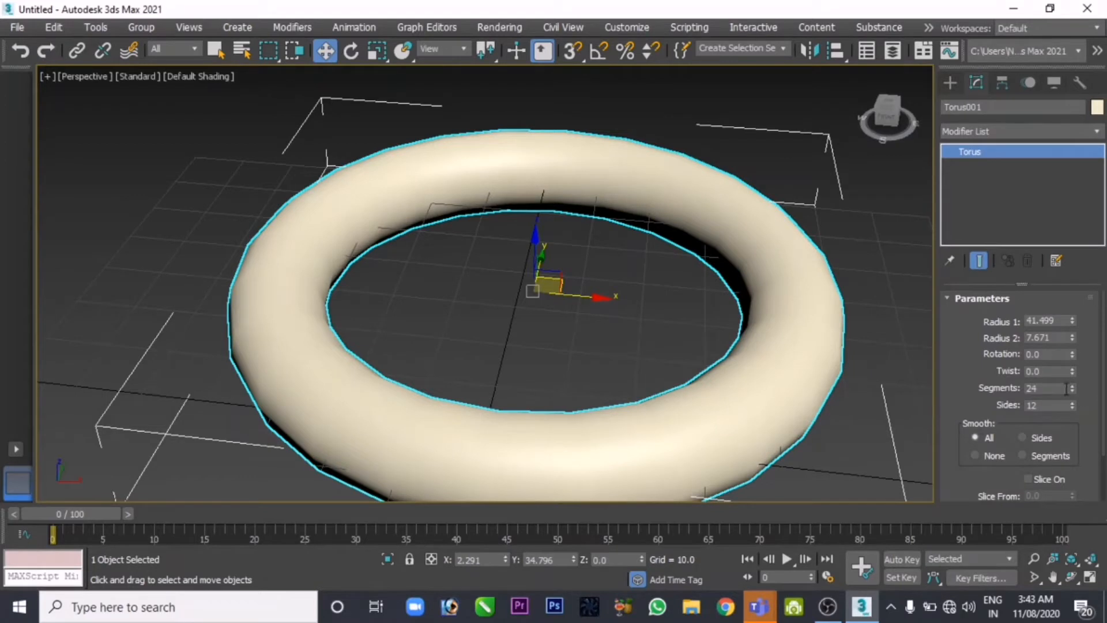
- Set the torus's segments to 8
{"action": "left_click", "coordinate": [1028, 388]}
{"action": "type", "text": "8"}
{"action": "key", "text": "Return"}
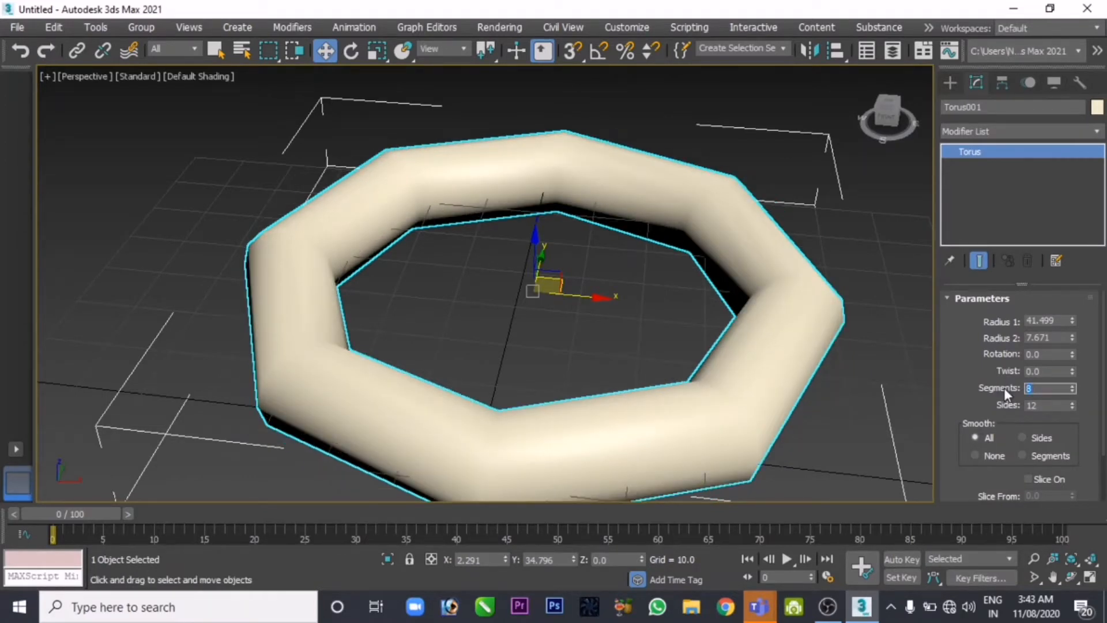
- Reselect the torus and display edged faces in the Perspective view
{"action": "left_click", "coordinate": [847, 367]}
{"action": "left_click", "coordinate": [769, 349]}
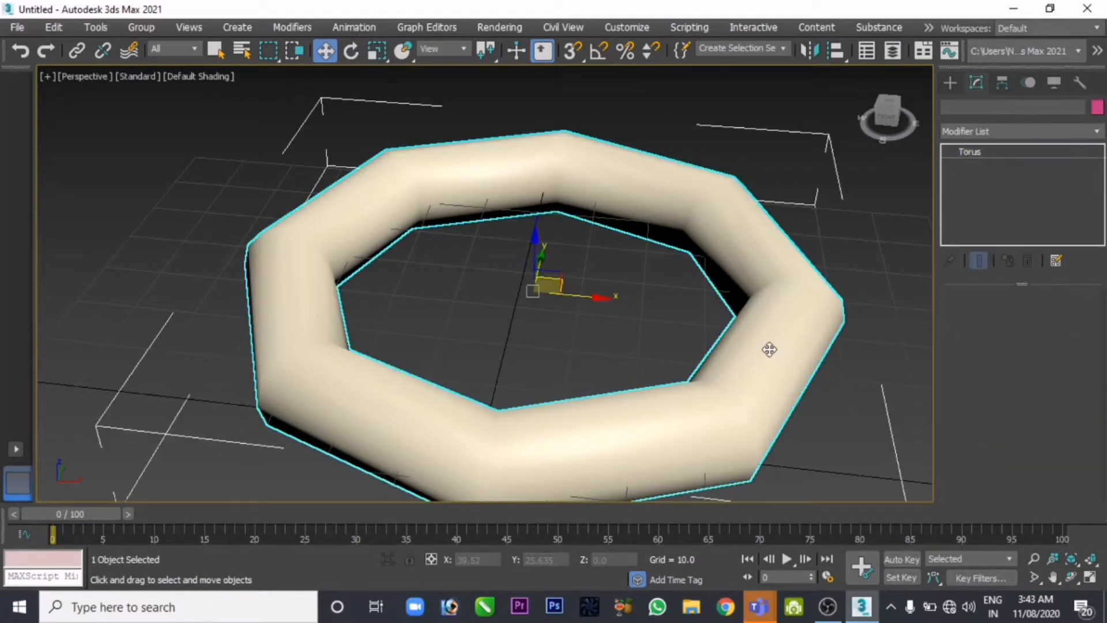
{"action": "key", "text": "F4"}
{"action": "middle_click_drag", "start_coordinate": [729, 346], "coordinate": [767, 242], "text": "alt"}
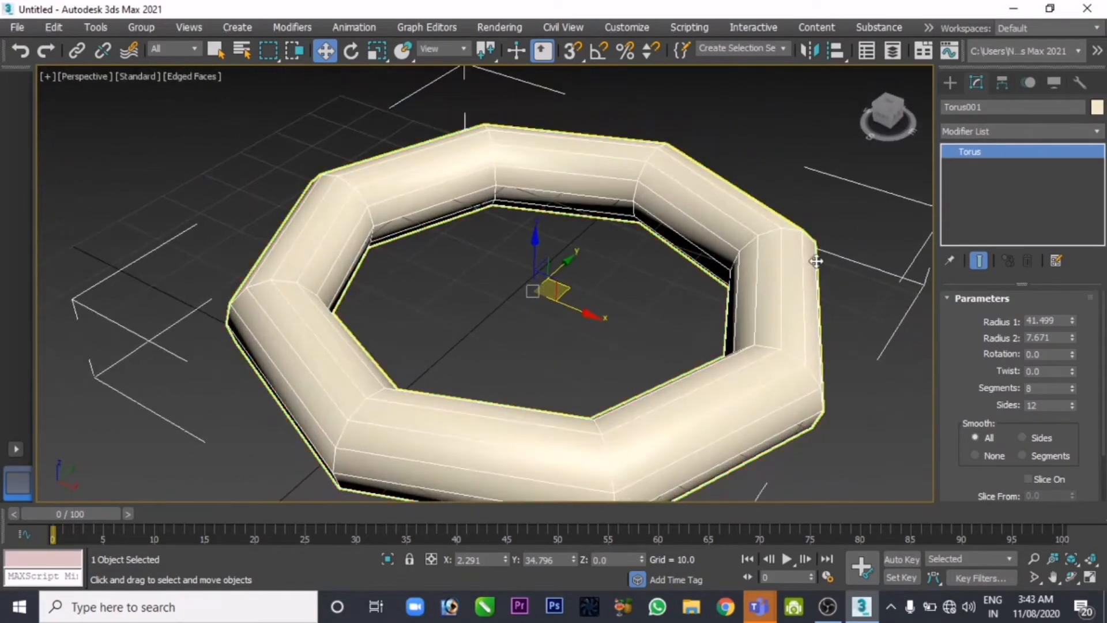
- Reduce the torus to 6 segments and 6 sides
{"action": "left_click", "coordinate": [1074, 391]}
{"action": "left_click", "coordinate": [1074, 391]}
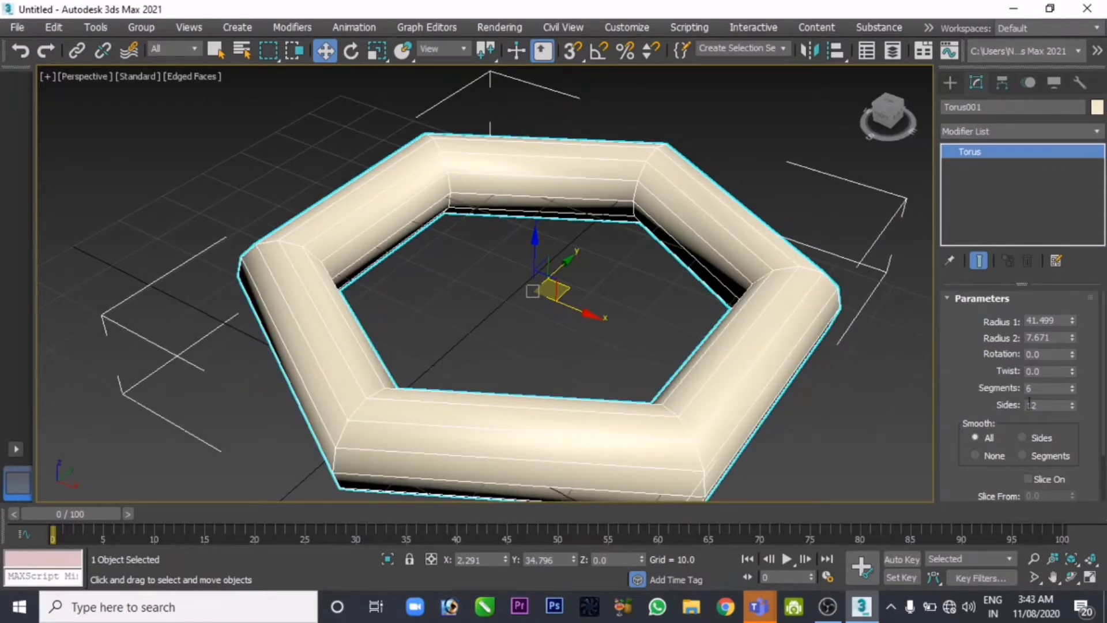
{"action": "left_click", "coordinate": [1072, 407]}
{"action": "left_click", "coordinate": [1072, 408]}
{"action": "left_click", "coordinate": [1071, 408]}
{"action": "left_click", "coordinate": [1071, 408]}
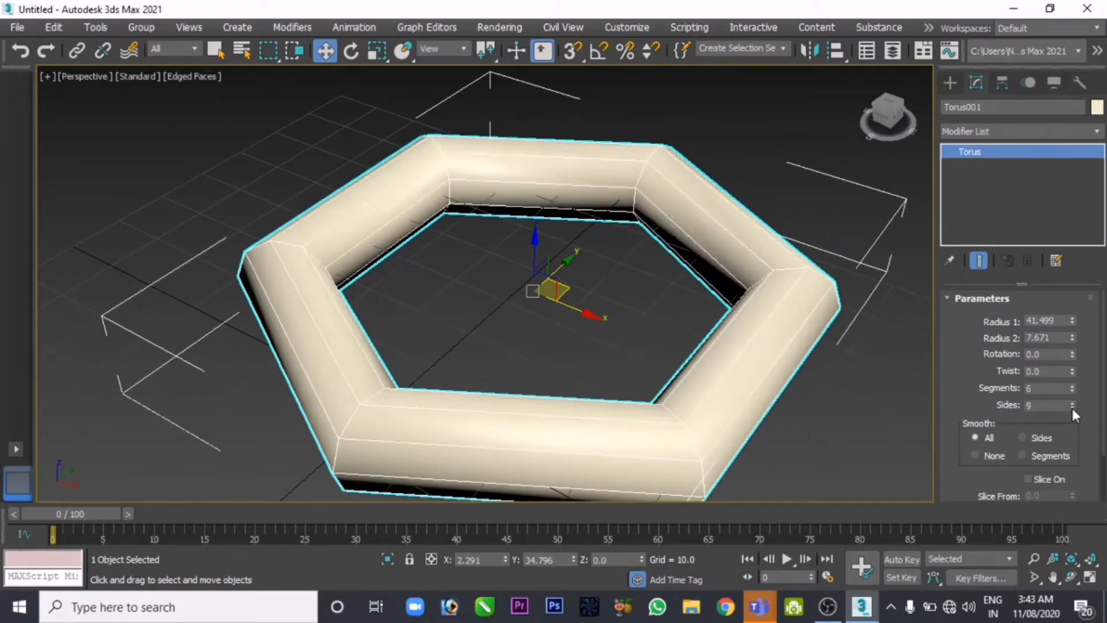
{"action": "left_click", "coordinate": [1072, 409]}
{"action": "left_click", "coordinate": [1071, 408]}
{"action": "left_click", "coordinate": [1072, 408]}
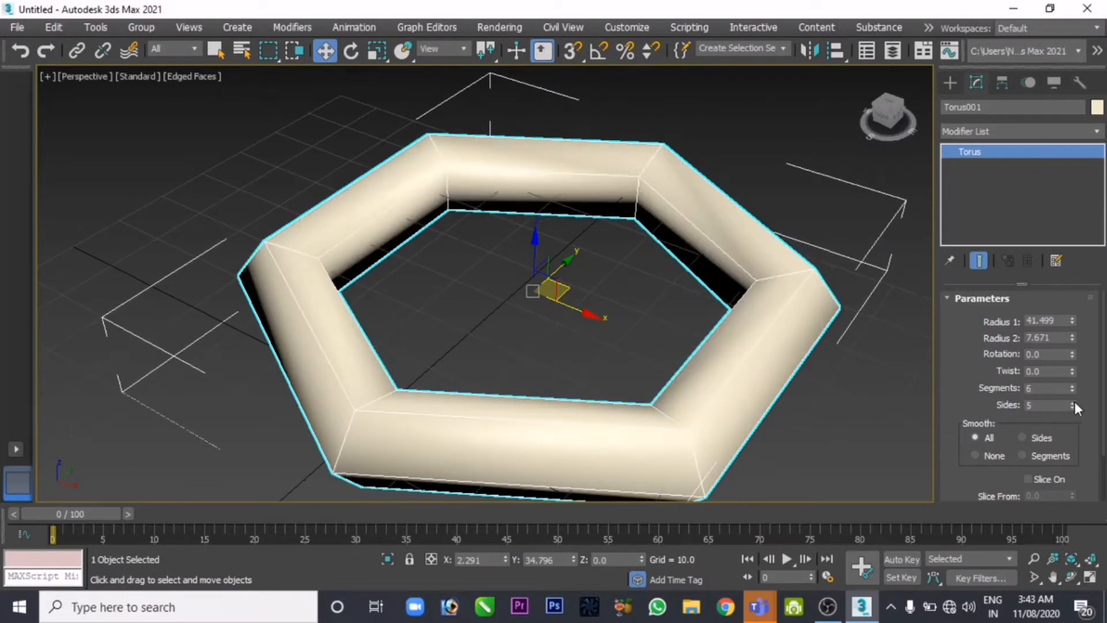
{"action": "left_click", "coordinate": [1073, 402]}
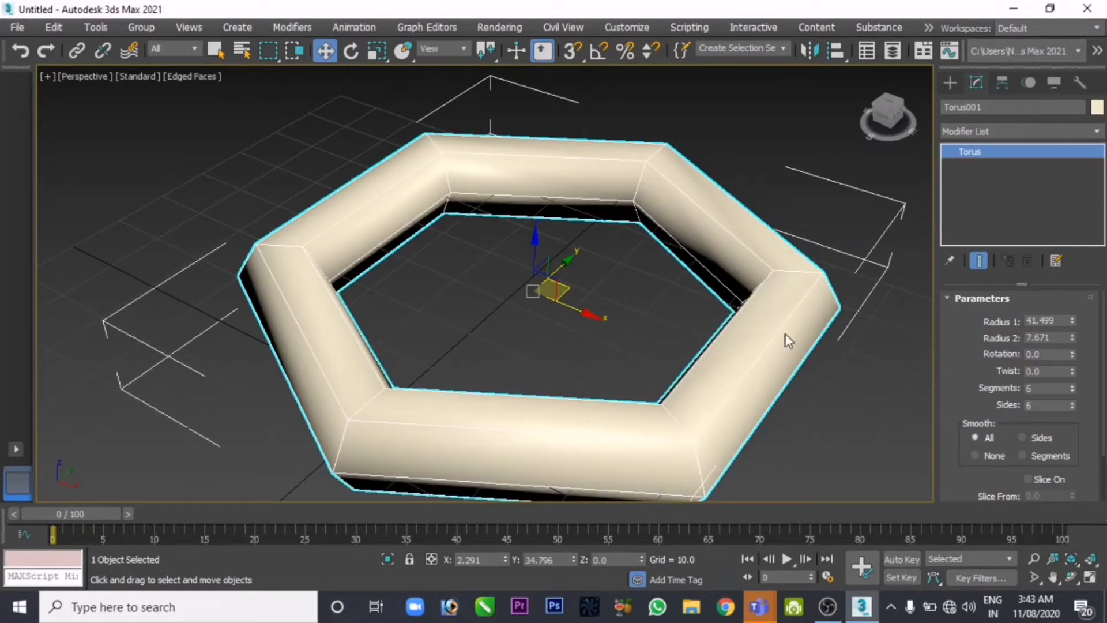
- Add an Edit Poly modifier to the torus and enter its Edge sub-object level
{"action": "left_click", "coordinate": [992, 134]}
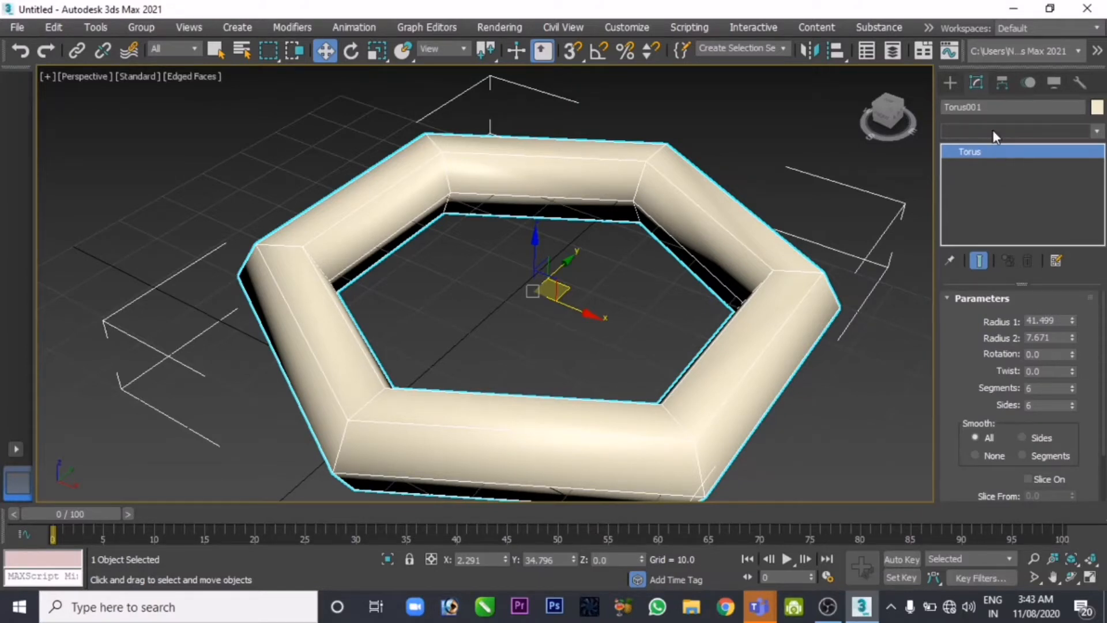
{"action": "key", "text": "e"}
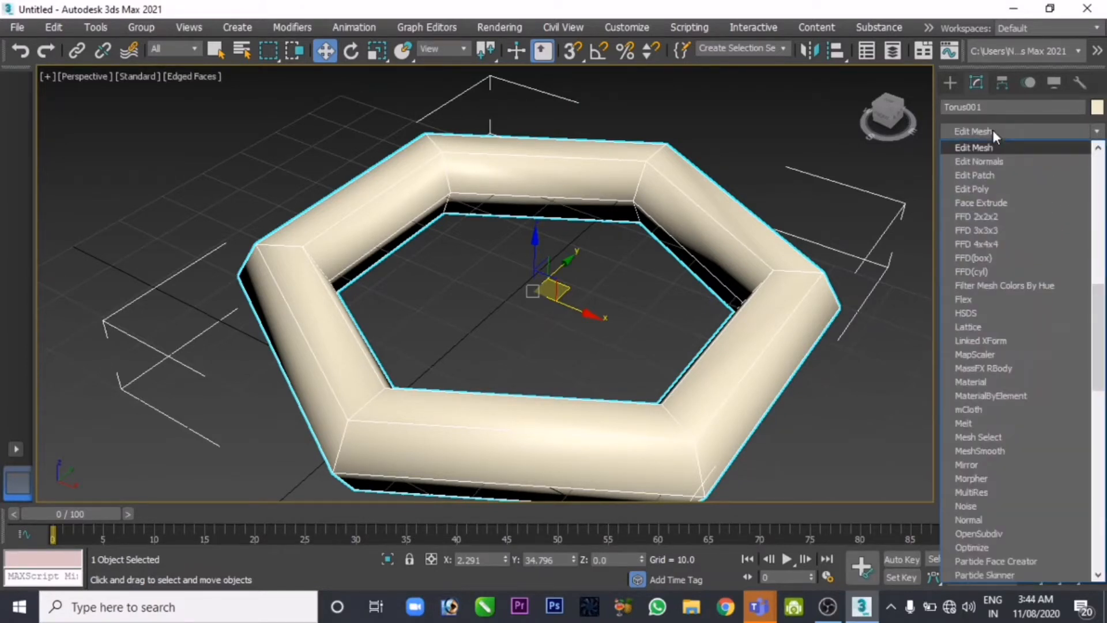
{"action": "left_click", "coordinate": [991, 187]}
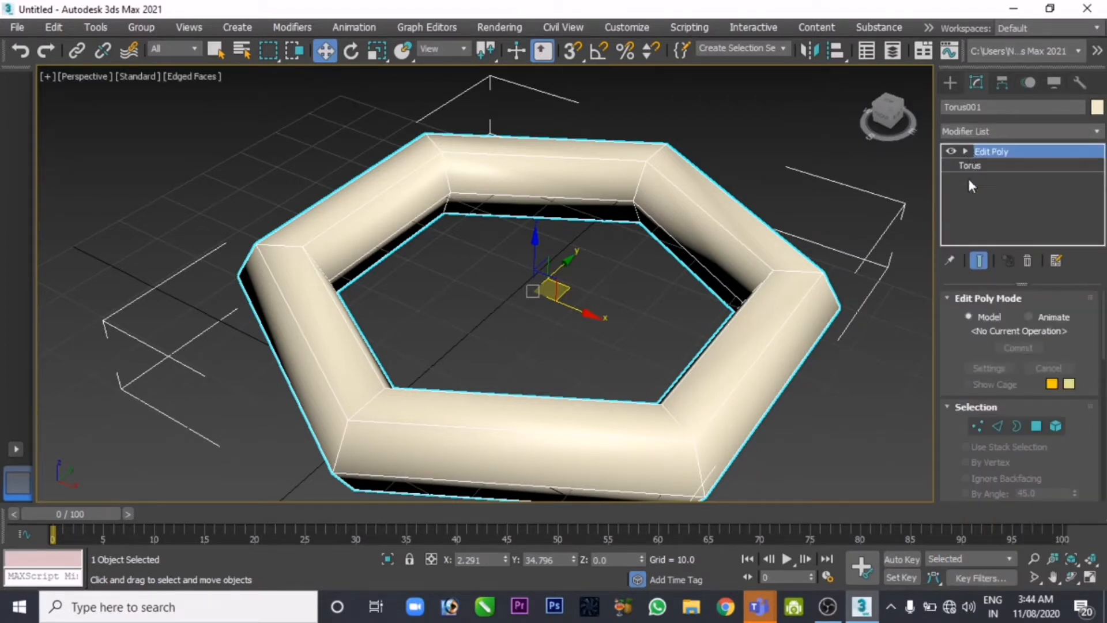
{"action": "left_click", "coordinate": [965, 151]}
{"action": "left_click", "coordinate": [985, 176]}
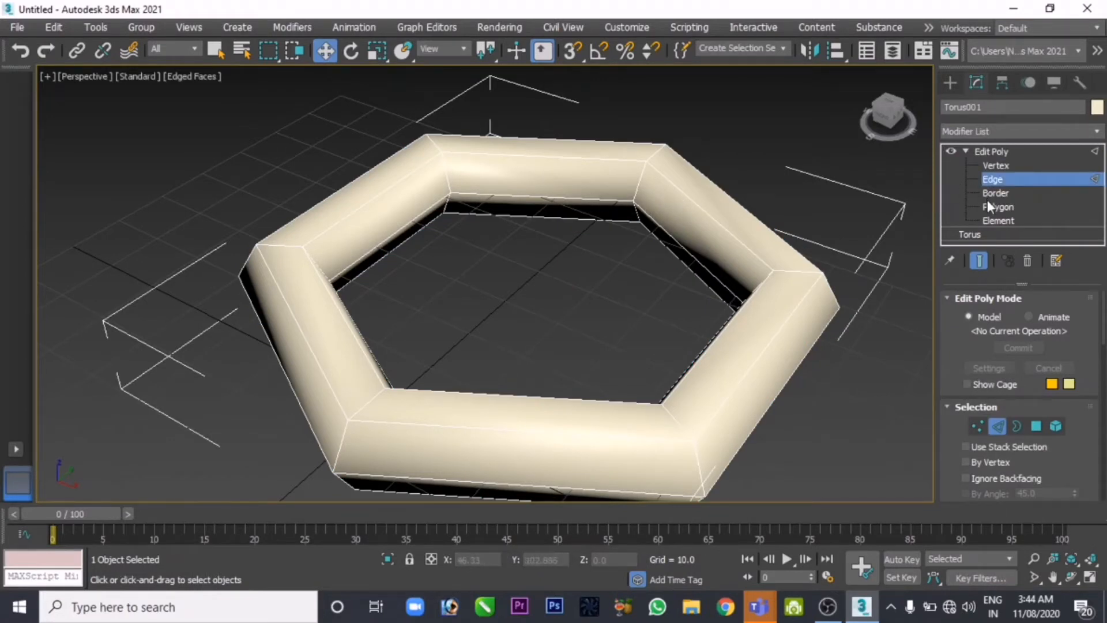
- At Polygon level, select the lower and upper rings of inward-facing polygons on the torus and delete them
{"action": "left_click", "coordinate": [987, 205]}
{"action": "left_click", "coordinate": [603, 208]}
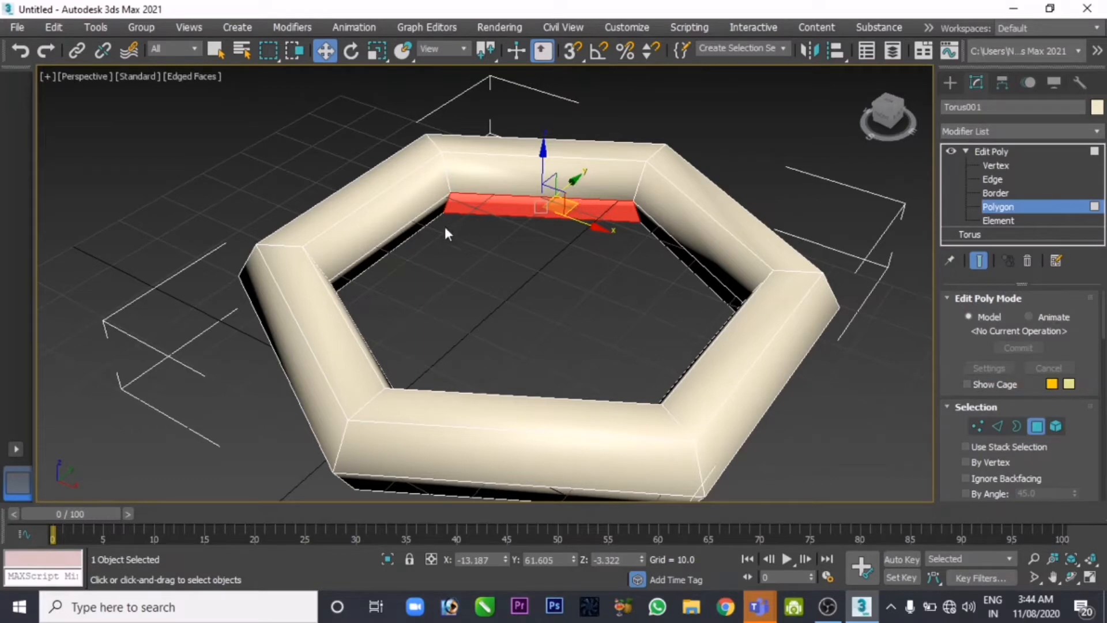
{"action": "left_click", "coordinate": [415, 229], "text": "shift"}
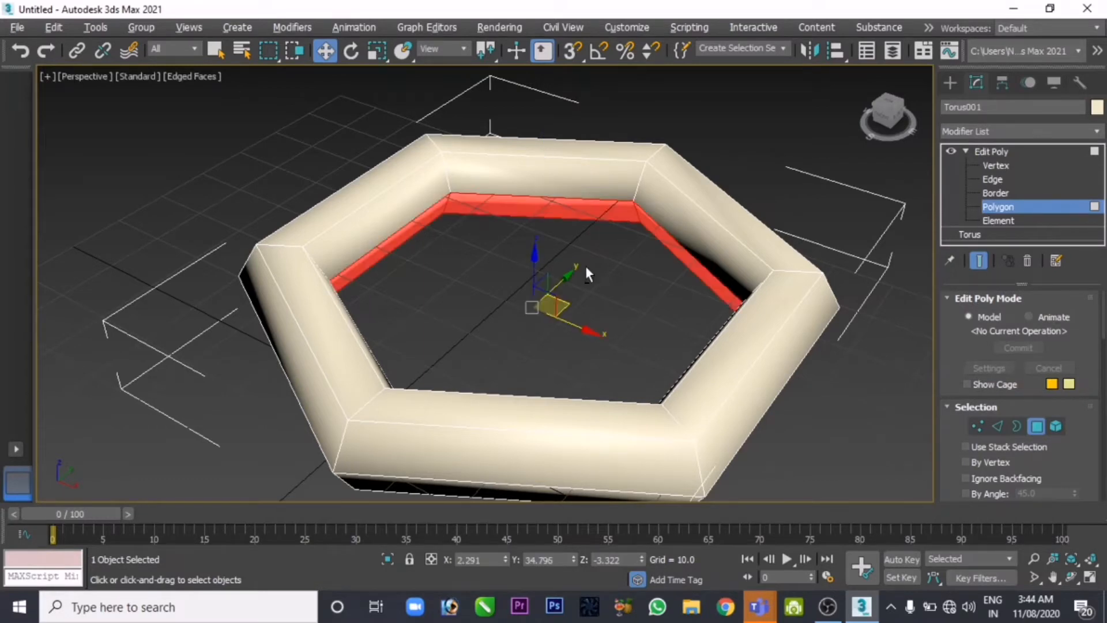
{"action": "middle_click_drag", "start_coordinate": [588, 274], "coordinate": [617, 242], "text": "alt"}
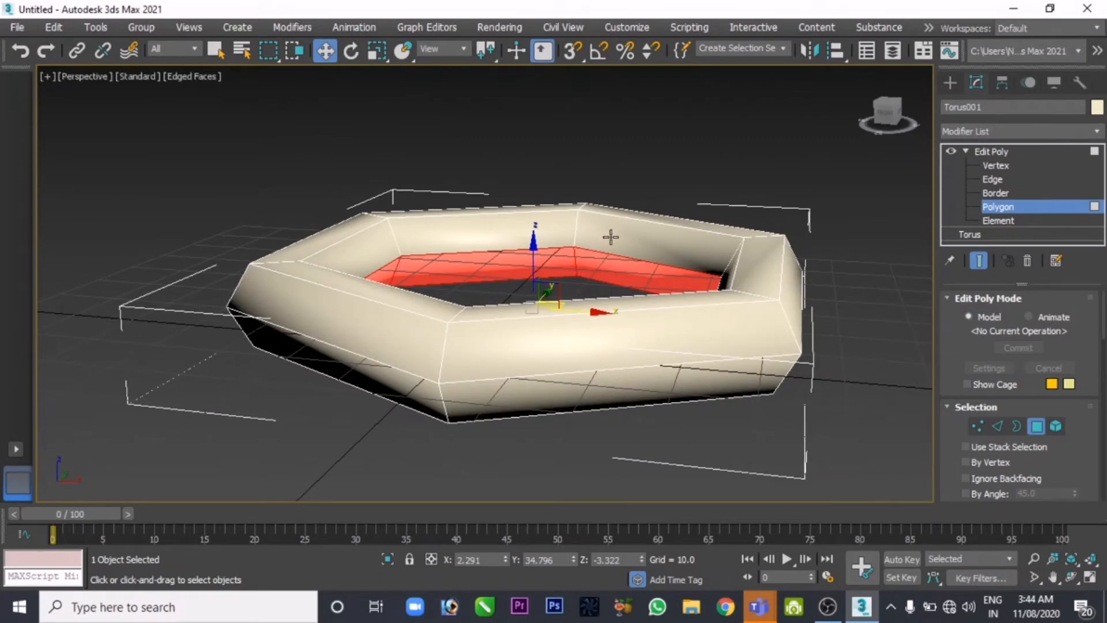
{"action": "left_click", "coordinate": [611, 237], "text": "ctrl"}
{"action": "left_click", "coordinate": [538, 224], "text": "shift"}
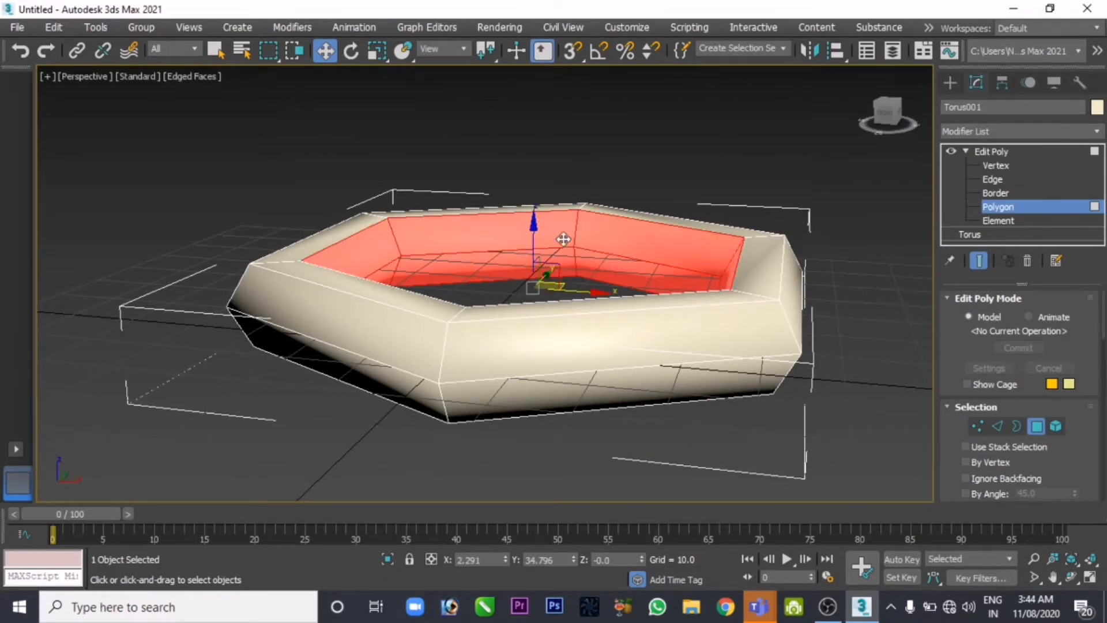
{"action": "middle_click_drag", "start_coordinate": [625, 255], "coordinate": [738, 385], "text": "alt"}
{"action": "key", "text": "Delete"}
{"action": "middle_click_drag", "start_coordinate": [537, 339], "coordinate": [733, 309]}
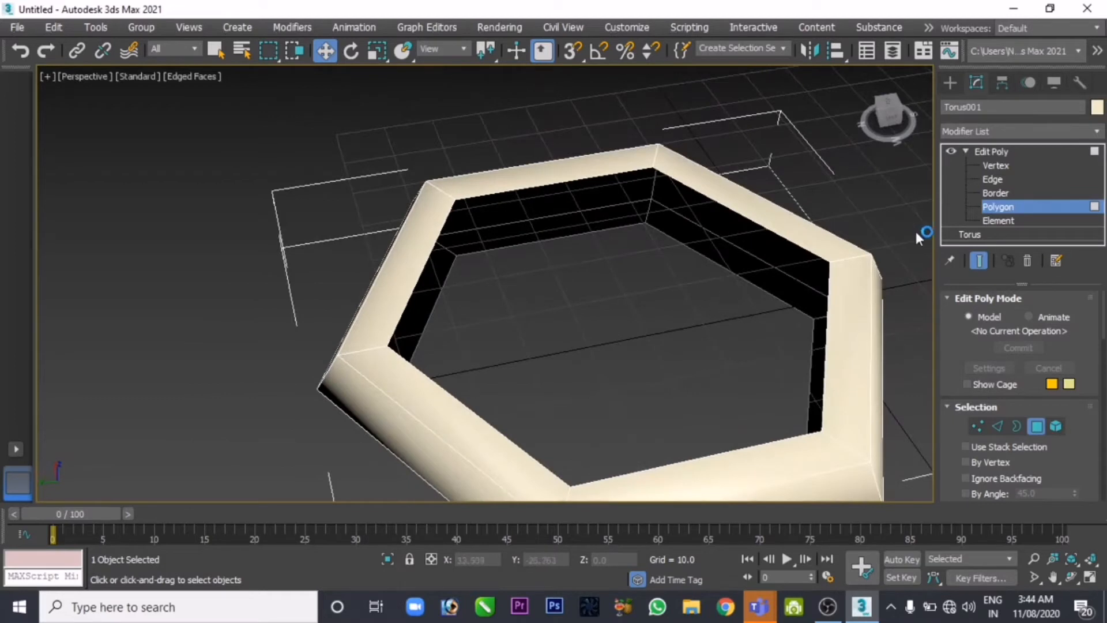
- At Edge level, select the six edges around the upper rim of the torus's inner opening
{"action": "left_click", "coordinate": [991, 179]}
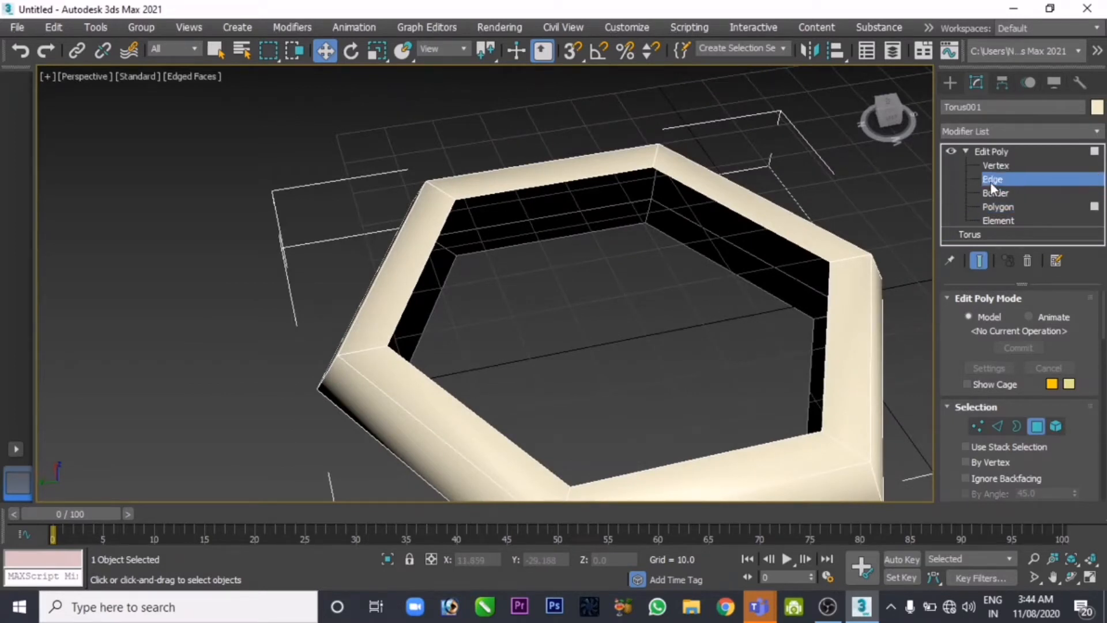
{"action": "left_click", "coordinate": [607, 174]}
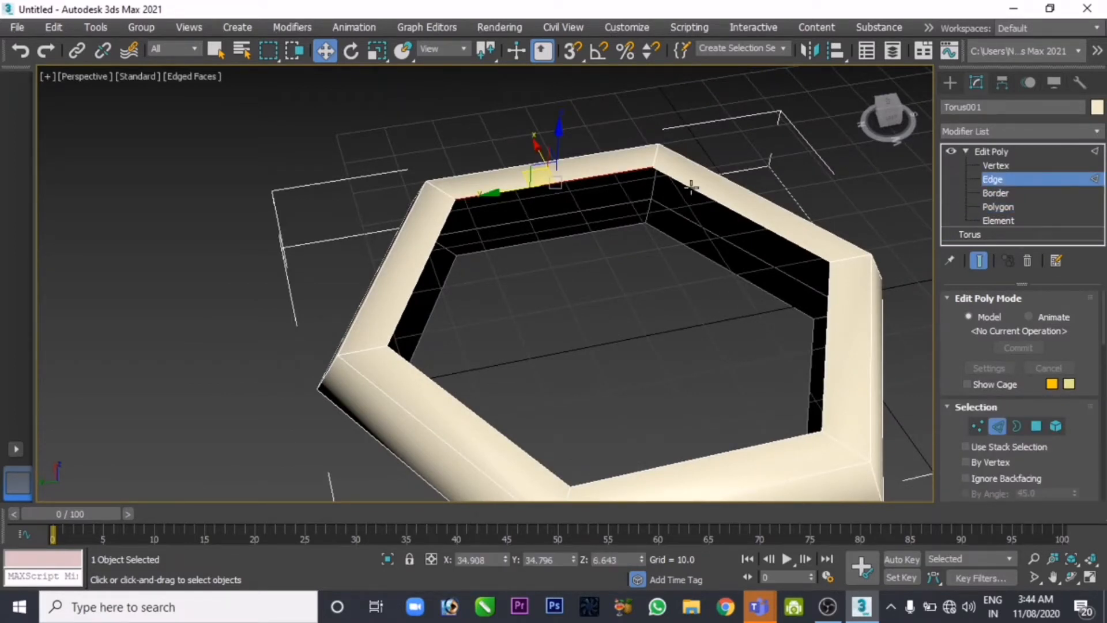
{"action": "middle_click_drag", "start_coordinate": [691, 202], "coordinate": [688, 265], "text": "alt"}
{"action": "left_click", "coordinate": [773, 194]}
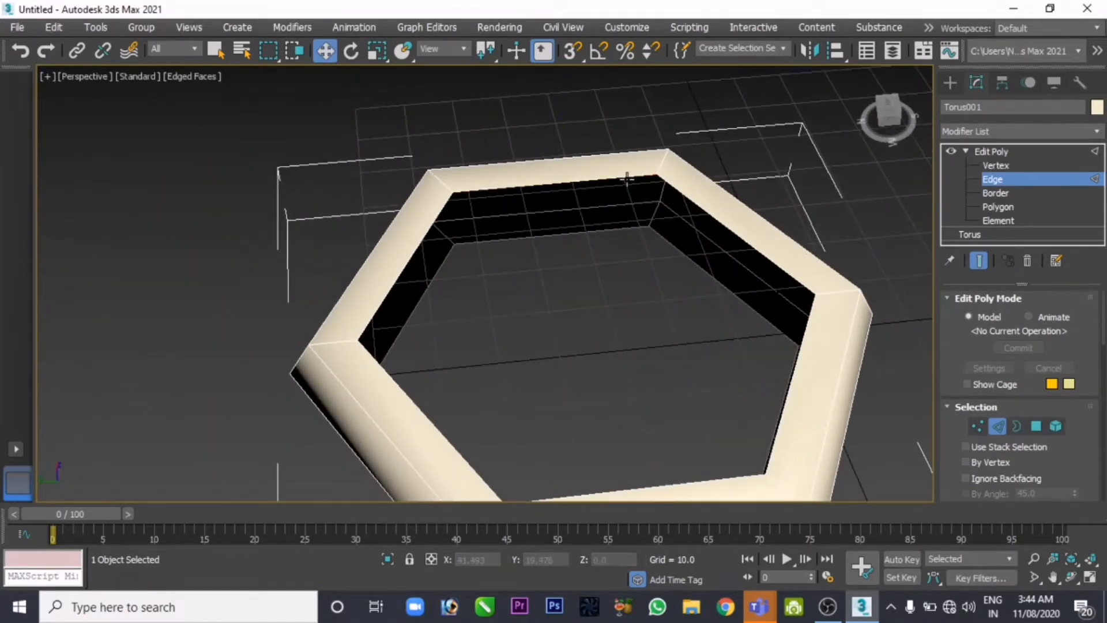
{"action": "left_click", "coordinate": [628, 178]}
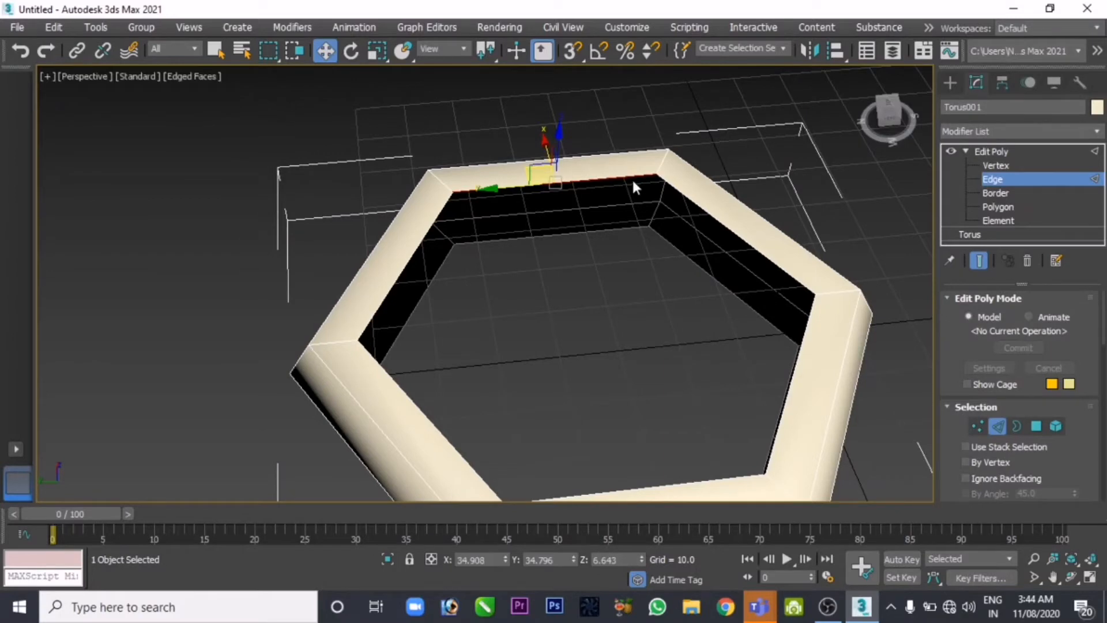
{"action": "left_click", "coordinate": [688, 198], "text": "ctrl"}
{"action": "middle_click_drag", "start_coordinate": [709, 271], "coordinate": [709, 239], "text": "alt"}
{"action": "left_click", "coordinate": [713, 208], "text": "ctrl"}
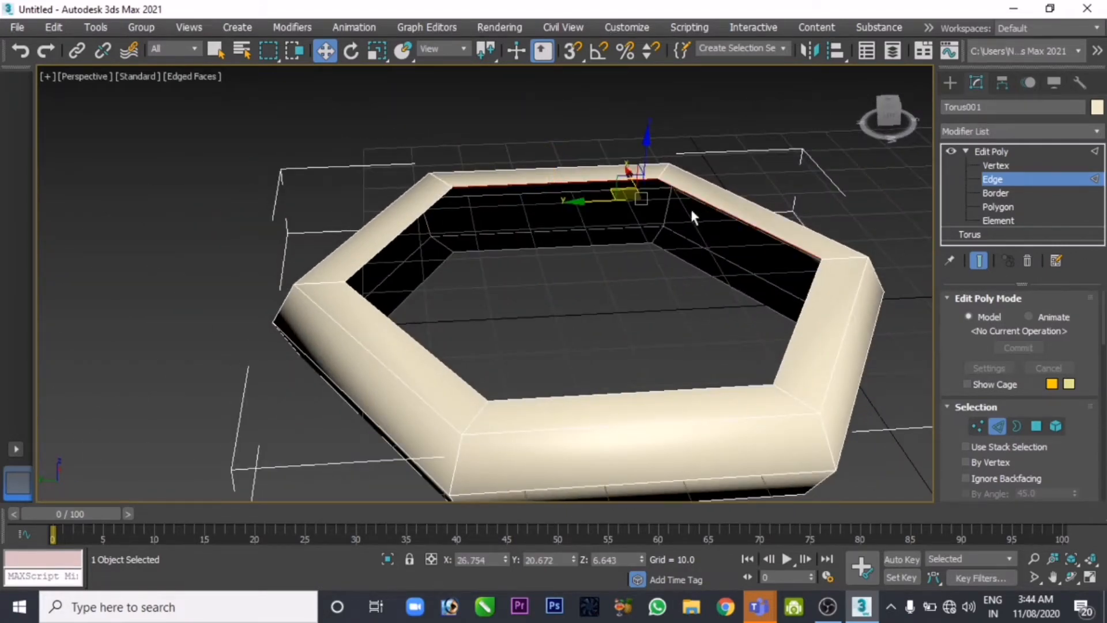
{"action": "left_click", "coordinate": [433, 209], "text": "ctrl"}
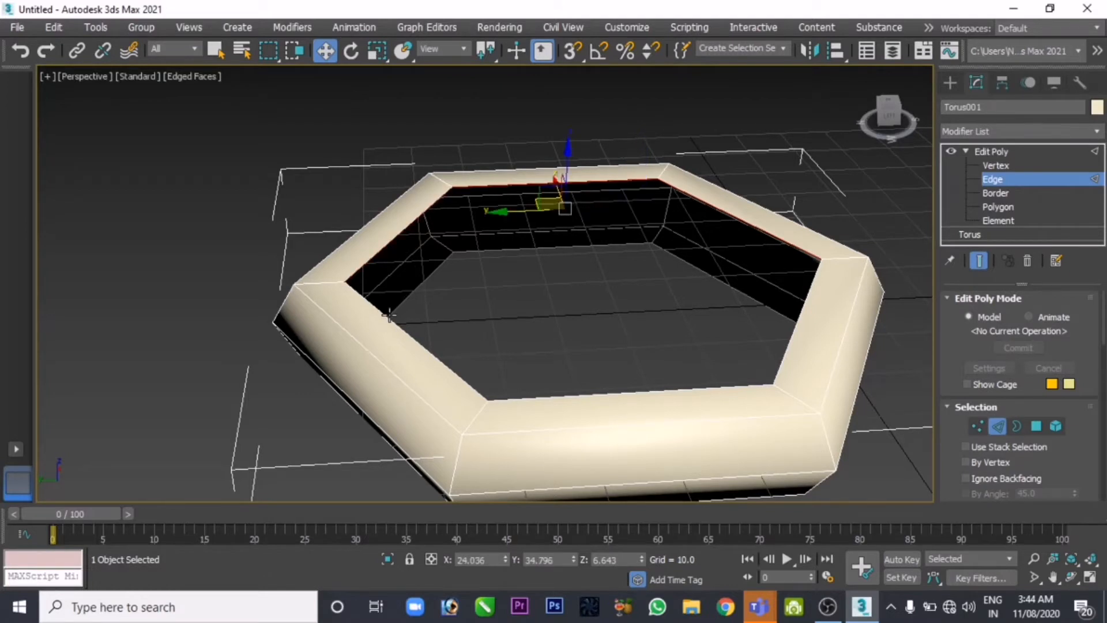
{"action": "left_click", "coordinate": [564, 395], "text": "ctrl"}
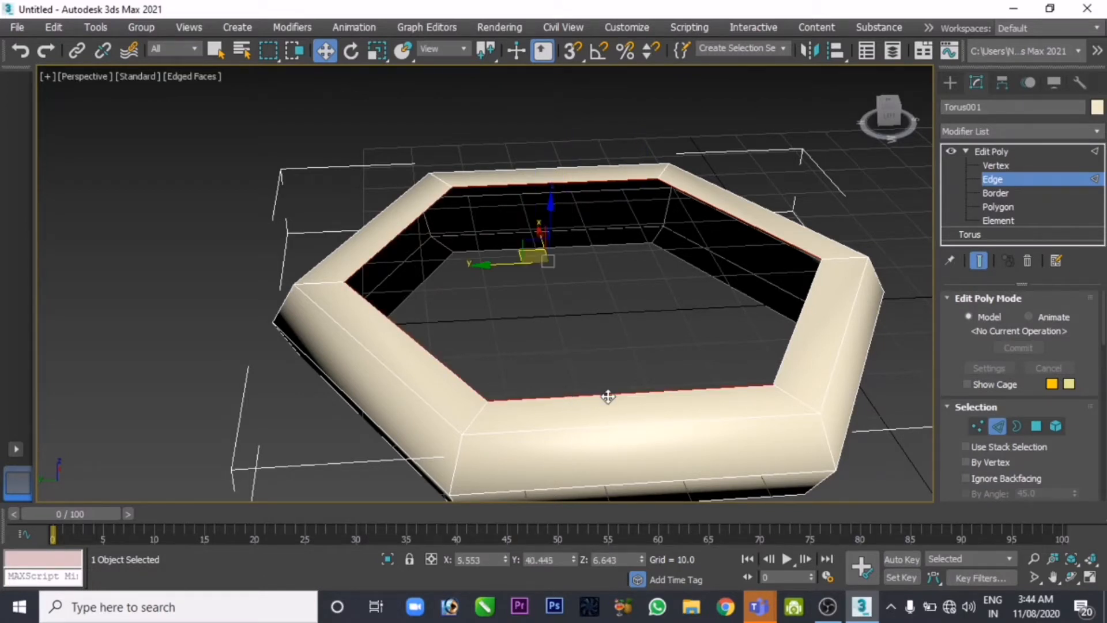
{"action": "left_click", "coordinate": [782, 361], "text": "ctrl"}
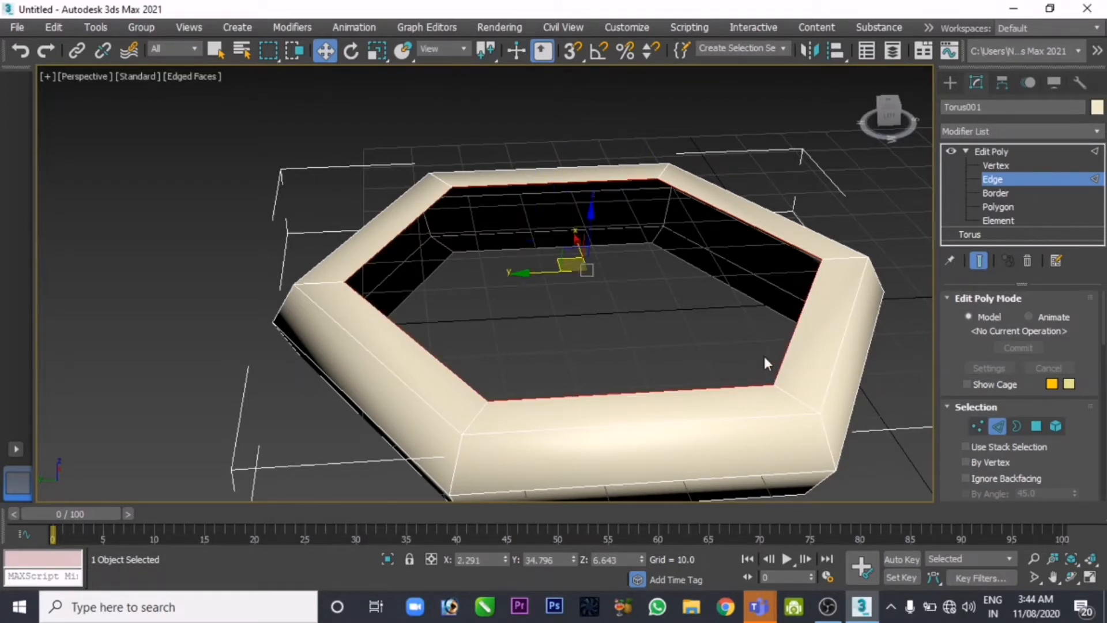
- Add the six edges around the lower rim of the inner opening to the edge selection
{"action": "middle_click_drag", "start_coordinate": [765, 362], "coordinate": [586, 341], "text": "alt"}
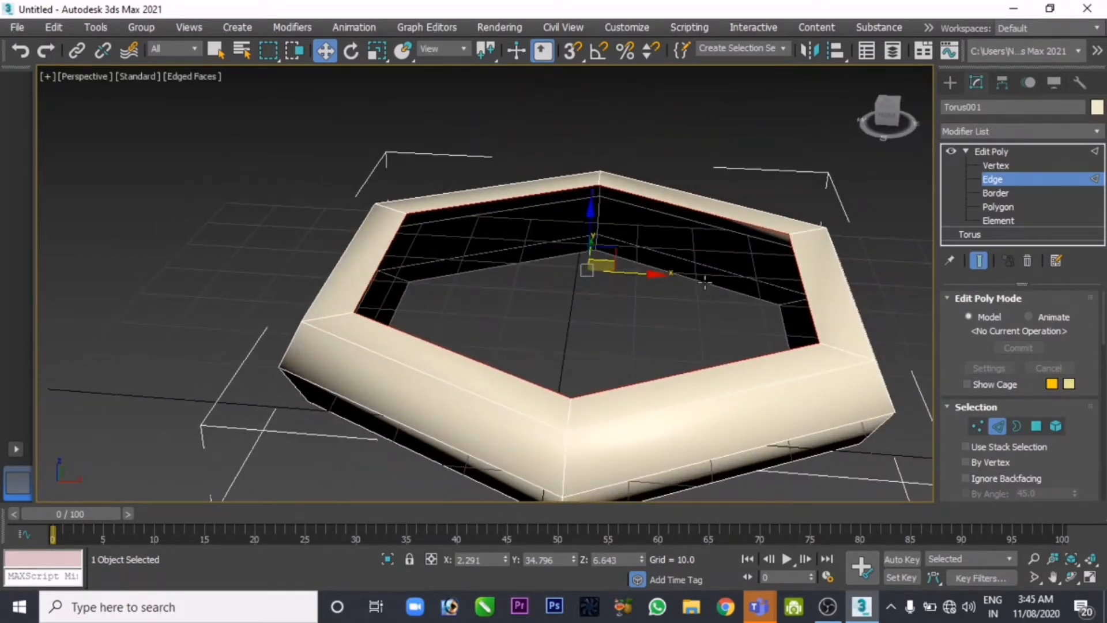
{"action": "middle_click_drag", "start_coordinate": [674, 323], "coordinate": [490, 260], "text": "alt"}
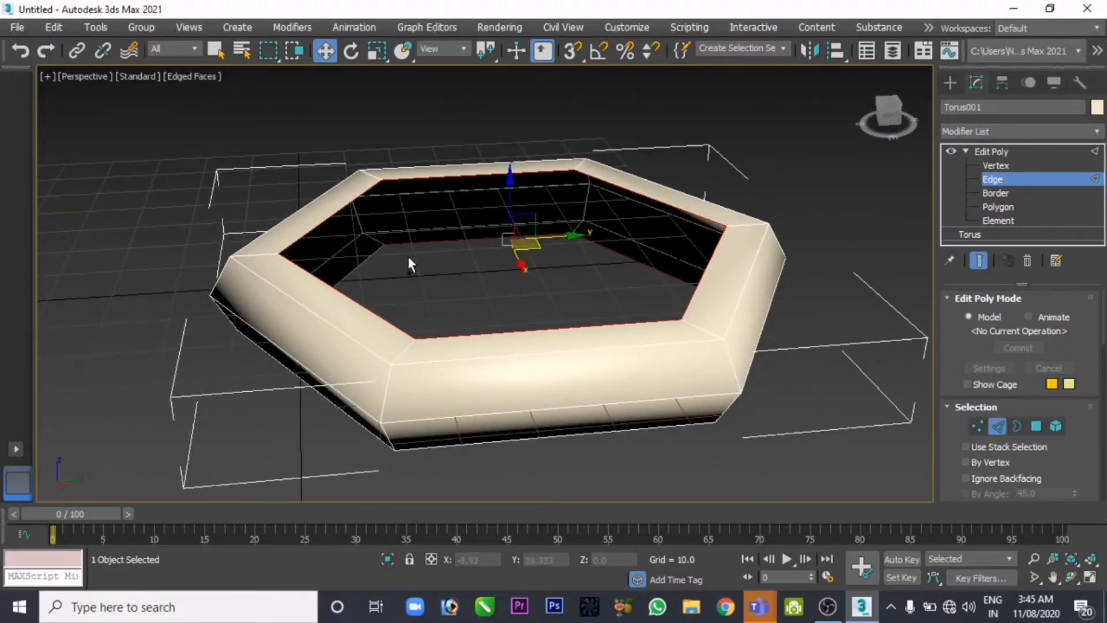
{"action": "middle_click_drag", "start_coordinate": [616, 359], "coordinate": [422, 254], "text": "alt"}
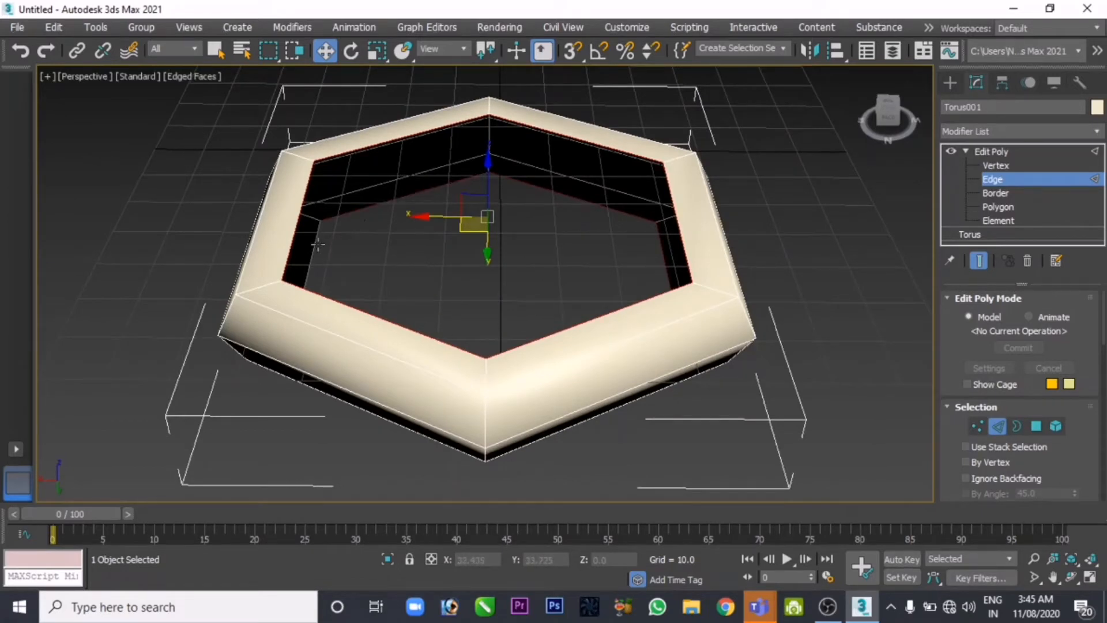
{"action": "middle_click_drag", "start_coordinate": [536, 335], "coordinate": [424, 348], "text": "alt"}
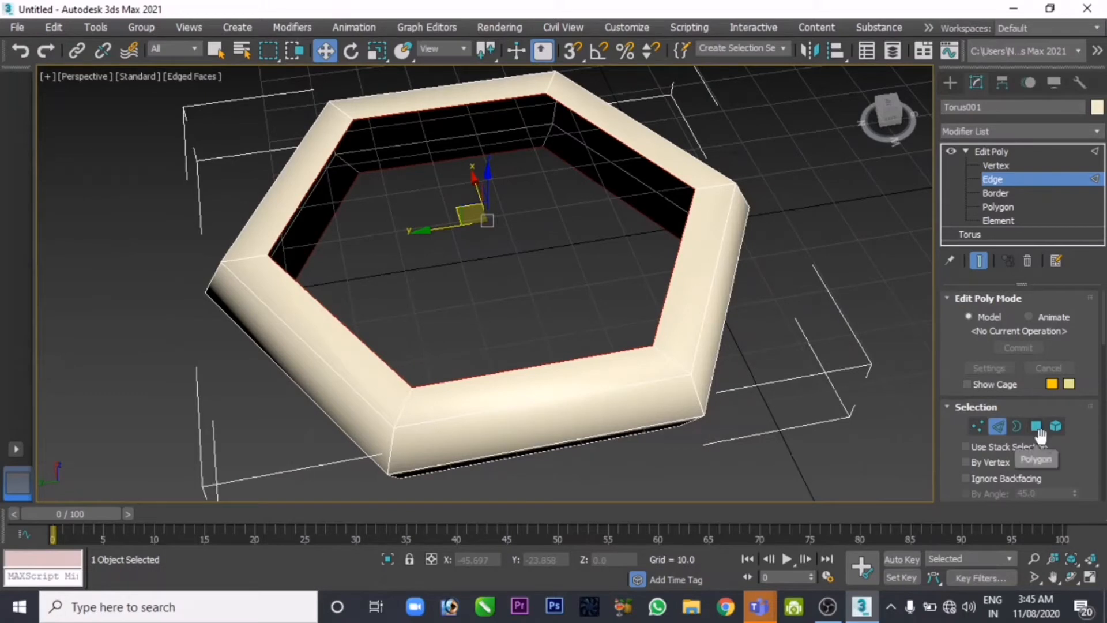
- Extrude the selected inner rim edges with a height of -4.751 and a width of 0
{"action": "left_click_drag", "start_coordinate": [1033, 434], "coordinate": [1037, 158]}
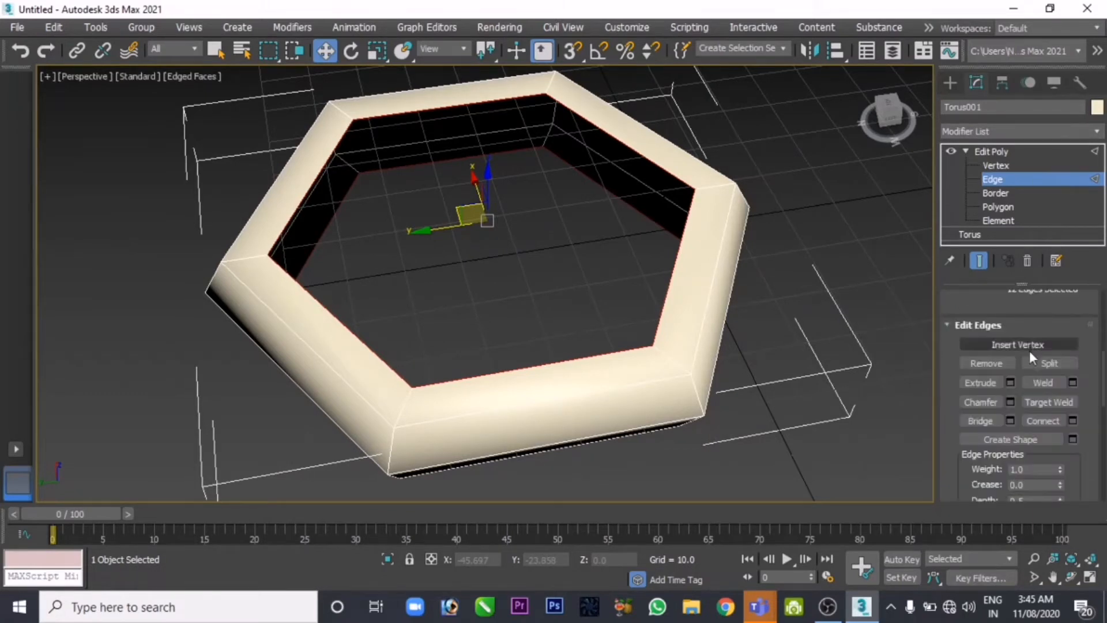
{"action": "left_click", "coordinate": [1010, 383]}
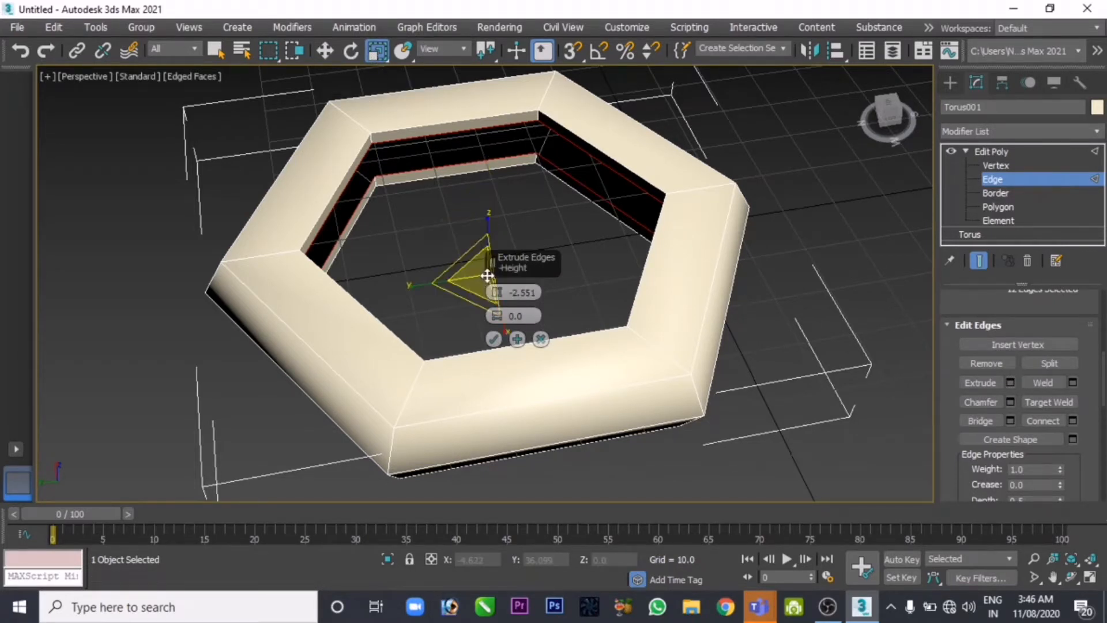
{"action": "left_click_drag", "start_coordinate": [486, 275], "coordinate": [507, 294]}
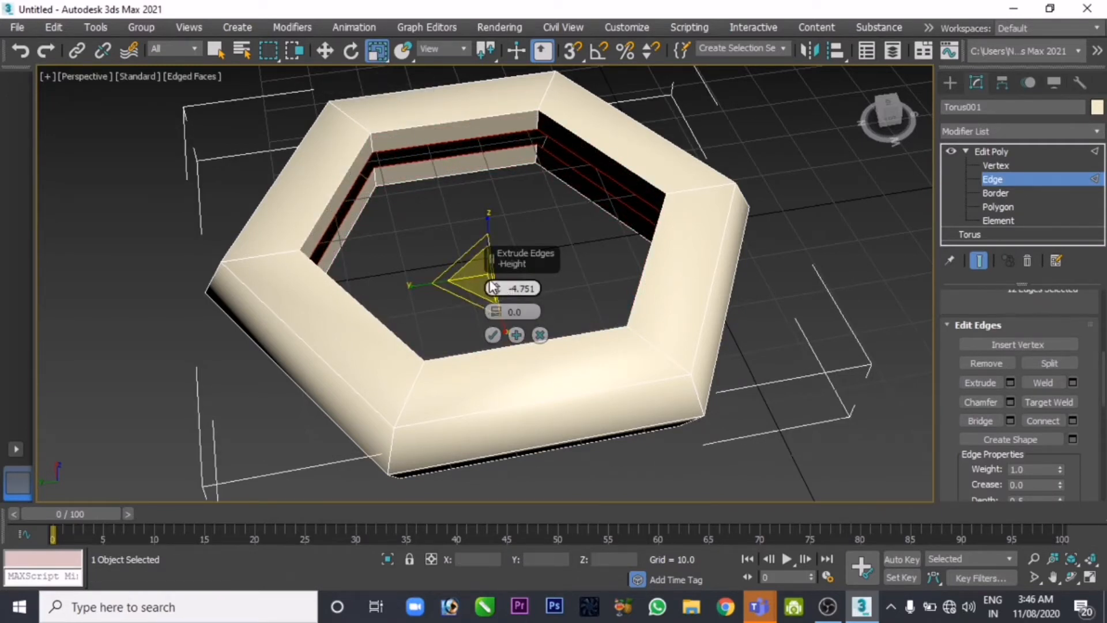
{"action": "left_click", "coordinate": [492, 334]}
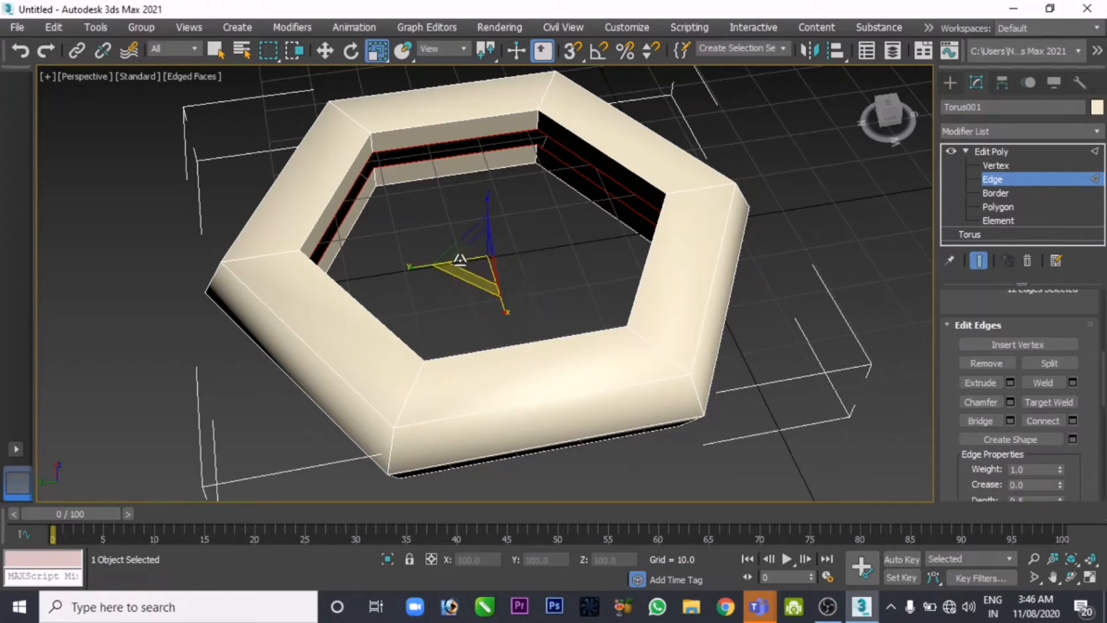
- Scale the extruded rim edges uniformly inward to slightly narrow the central hexagonal opening
{"action": "left_click_drag", "start_coordinate": [484, 254], "coordinate": [500, 287]}
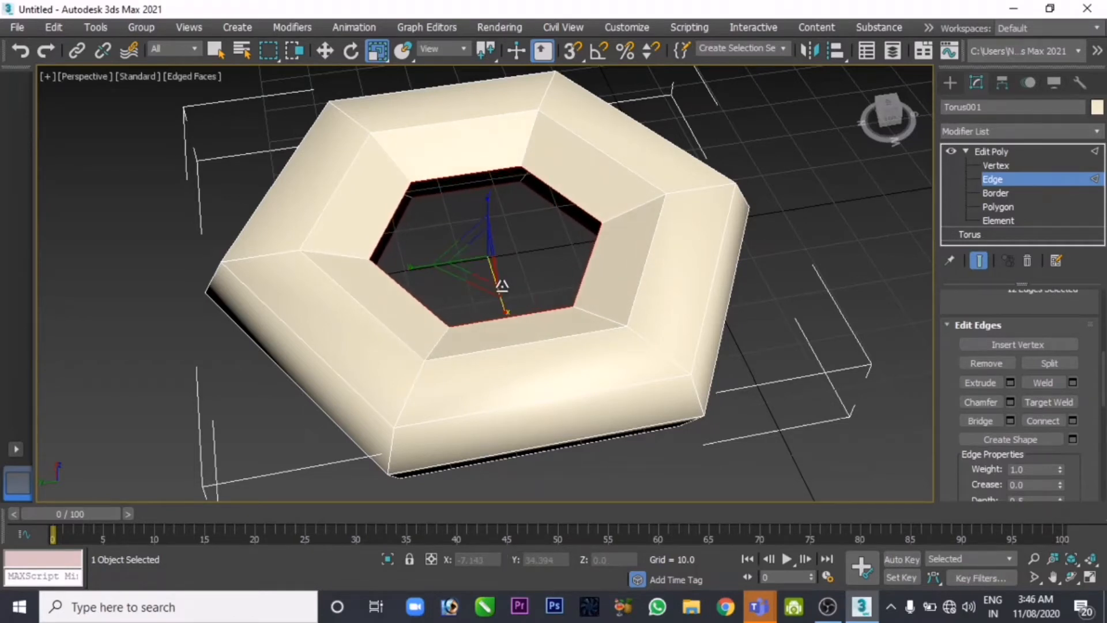
{"action": "left_click_drag", "start_coordinate": [486, 258], "coordinate": [467, 239]}
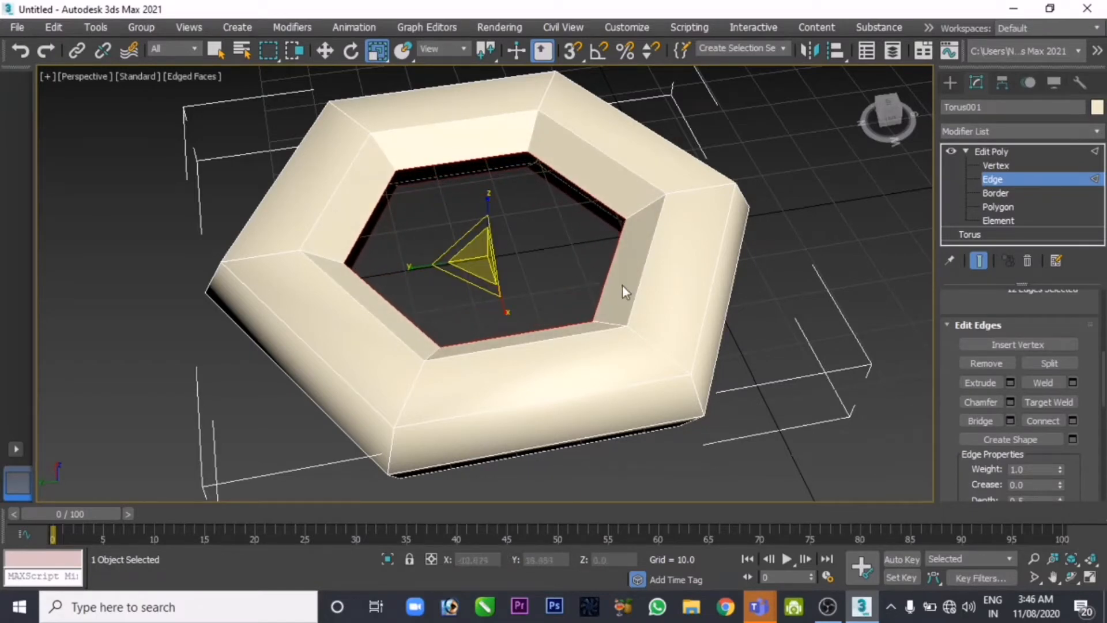
{"action": "middle_click_drag", "start_coordinate": [622, 285], "coordinate": [611, 244], "text": "alt"}
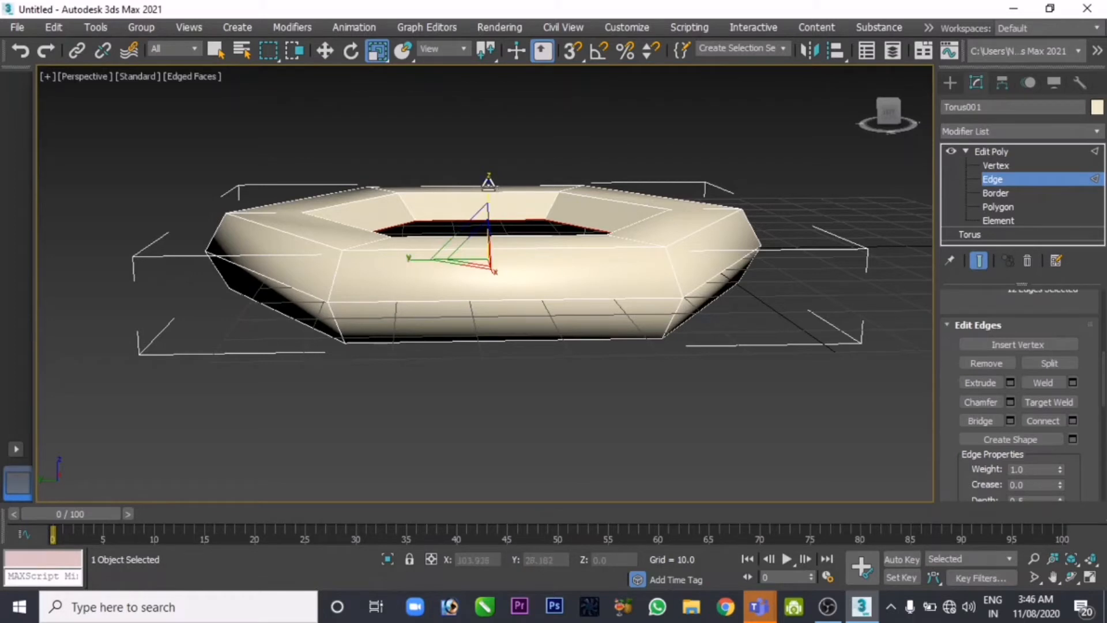
{"action": "middle_click_drag", "start_coordinate": [595, 244], "coordinate": [597, 314], "text": "alt"}
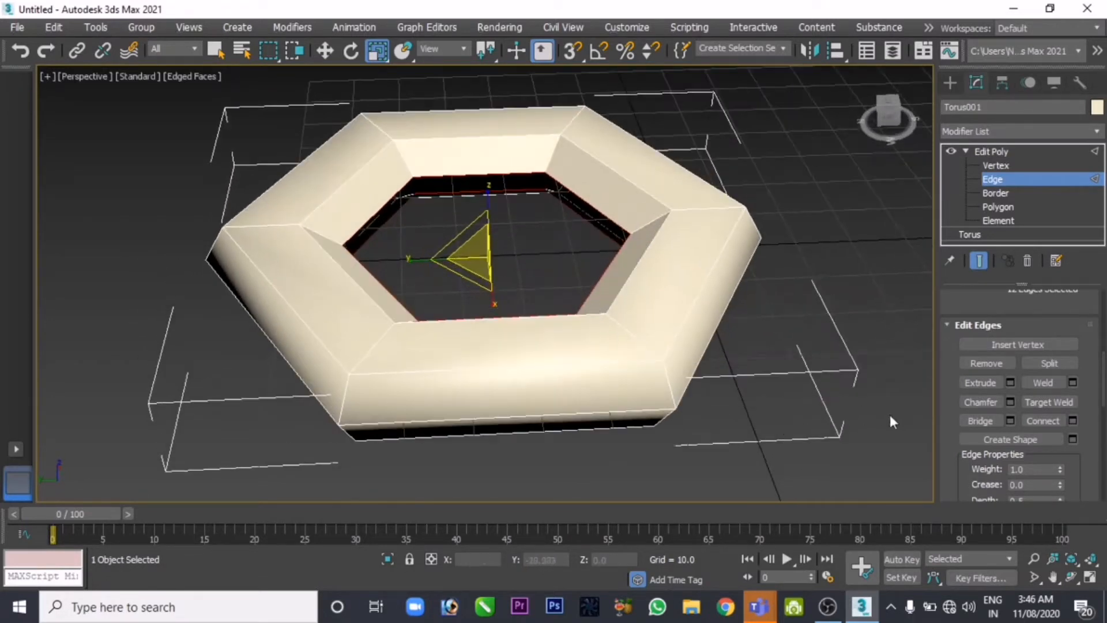
- Extrude the selected rim edges a second time with a height of 3.503 and a width of 0
{"action": "left_click", "coordinate": [1010, 382]}
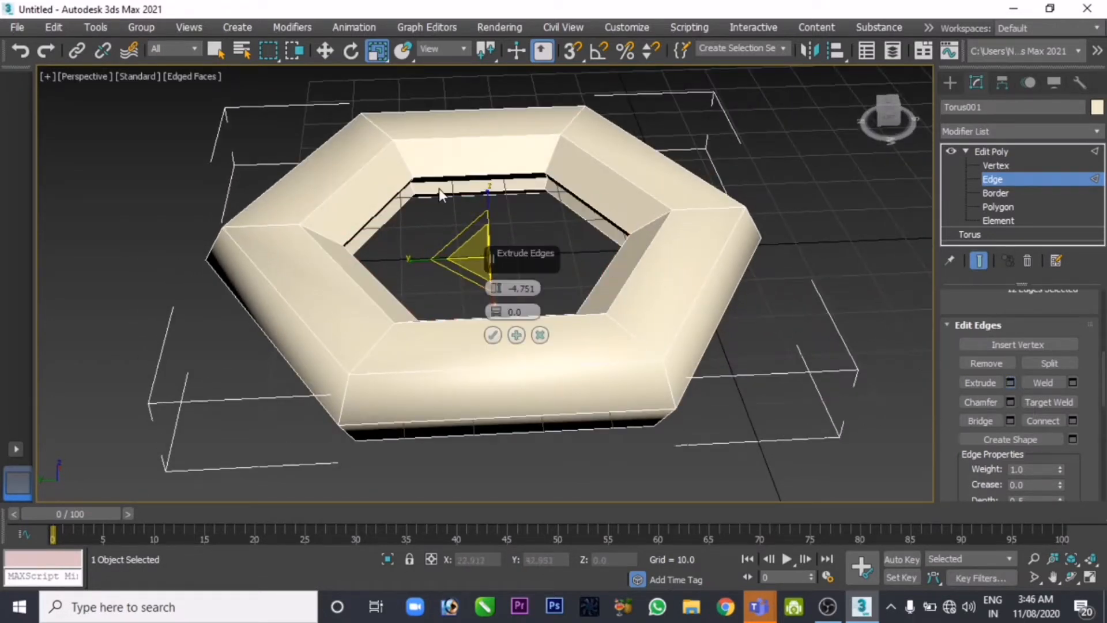
{"action": "middle_click_drag", "start_coordinate": [580, 242], "coordinate": [549, 289], "text": "alt"}
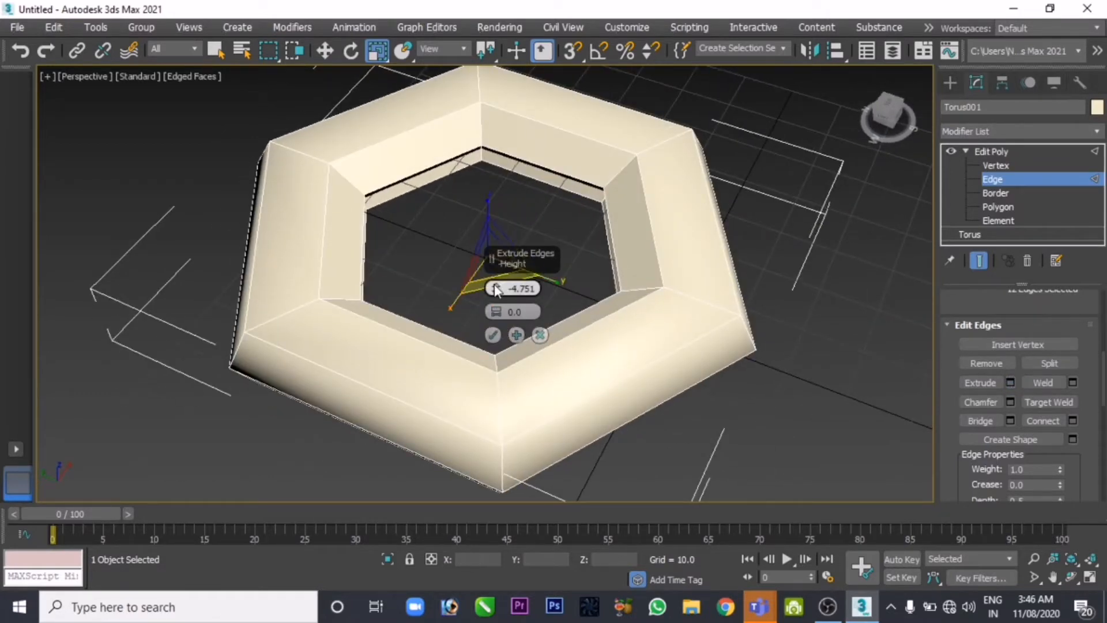
{"action": "left_click_drag", "start_coordinate": [495, 284], "coordinate": [487, 239]}
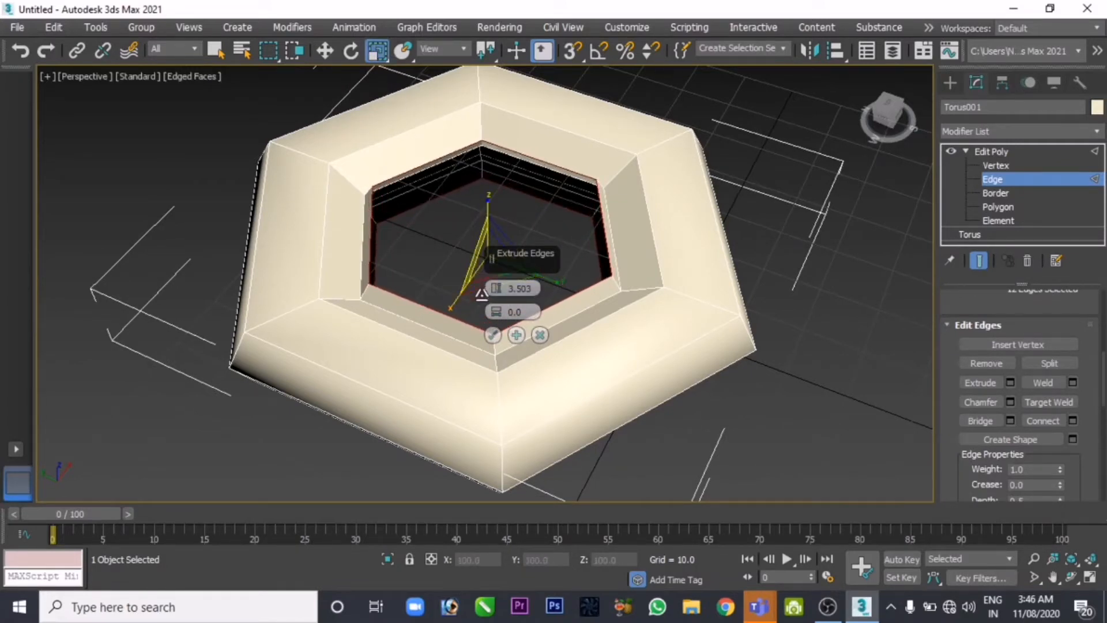
{"action": "left_click", "coordinate": [493, 335]}
- Scale the newly extruded rim edges uniformly down so only a small hexagonal hole remains at the centre
{"action": "left_click", "coordinate": [380, 50]}
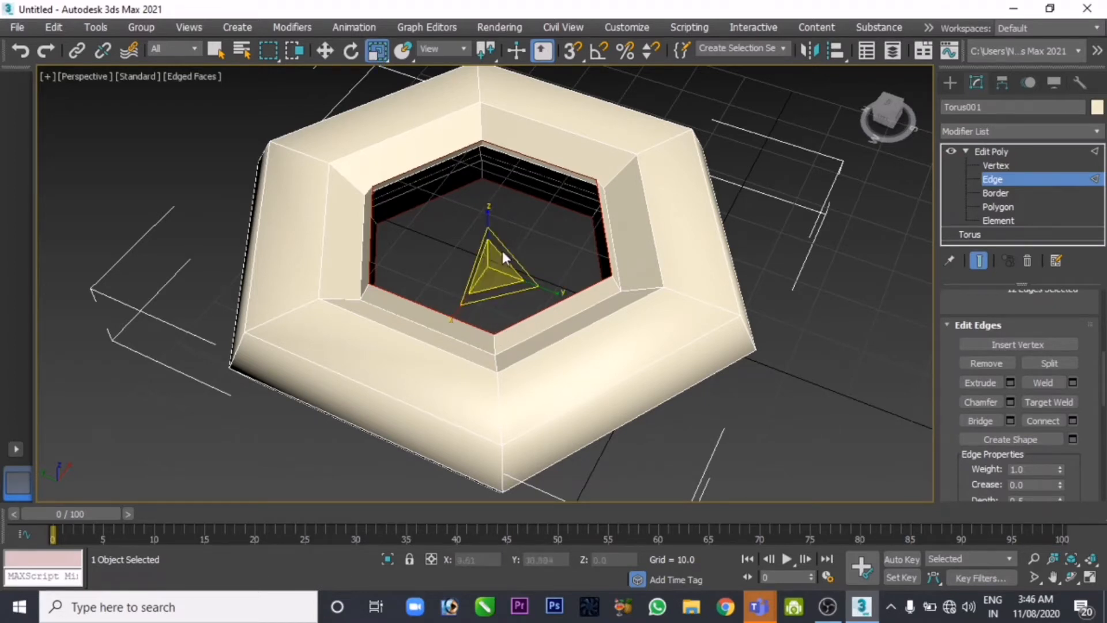
{"action": "left_click_drag", "start_coordinate": [486, 265], "coordinate": [524, 385]}
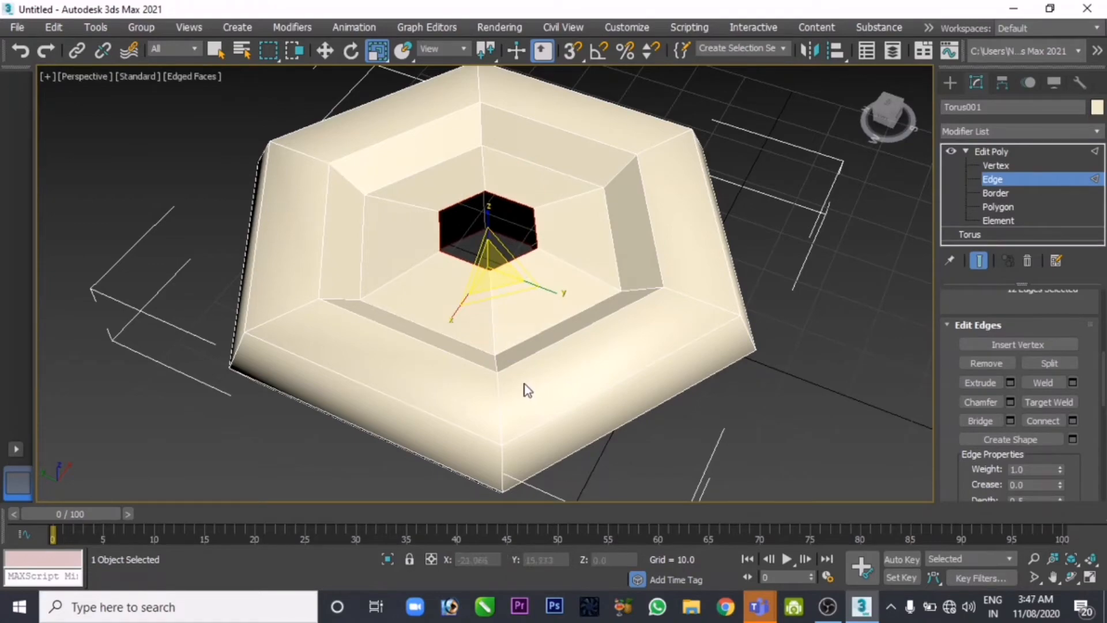
{"action": "middle_click_drag", "start_coordinate": [524, 384], "coordinate": [547, 406], "text": "alt"}
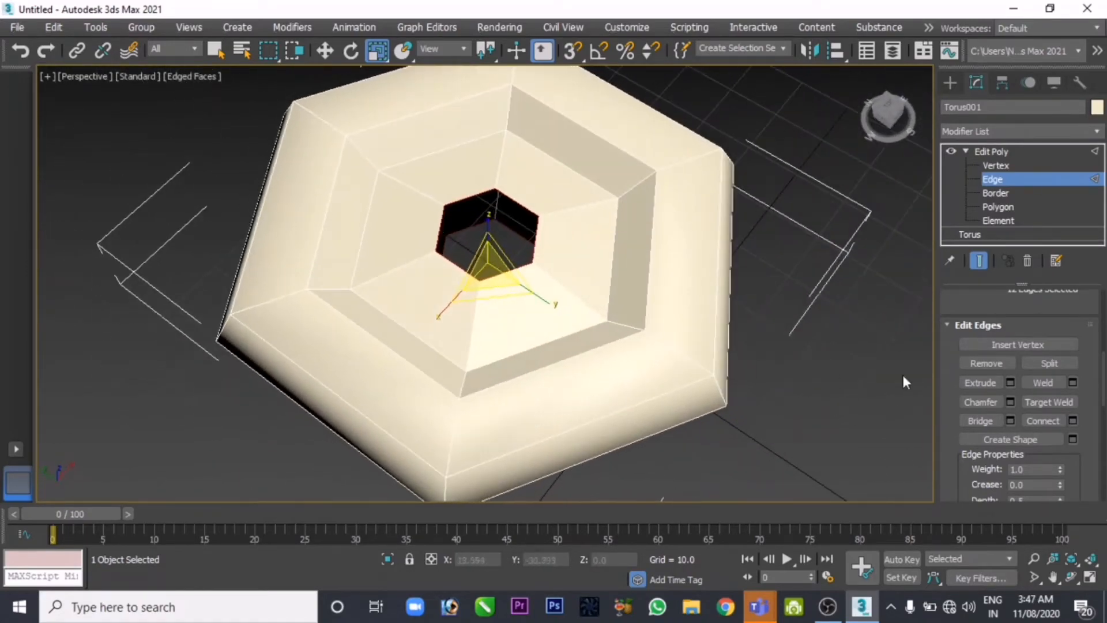
- Leave Edge sub-object editing, deselect the torus and reselect it as a whole object with its modifier stack shown
{"action": "left_click", "coordinate": [995, 149]}
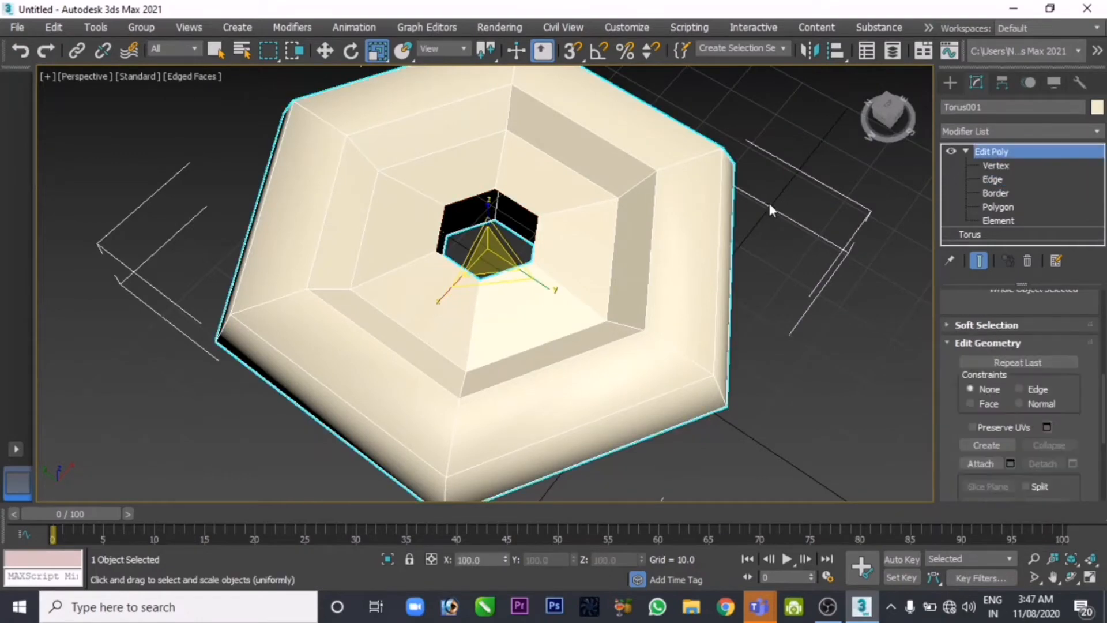
{"action": "left_click", "coordinate": [768, 199]}
{"action": "middle_click_drag", "start_coordinate": [593, 283], "coordinate": [578, 314]}
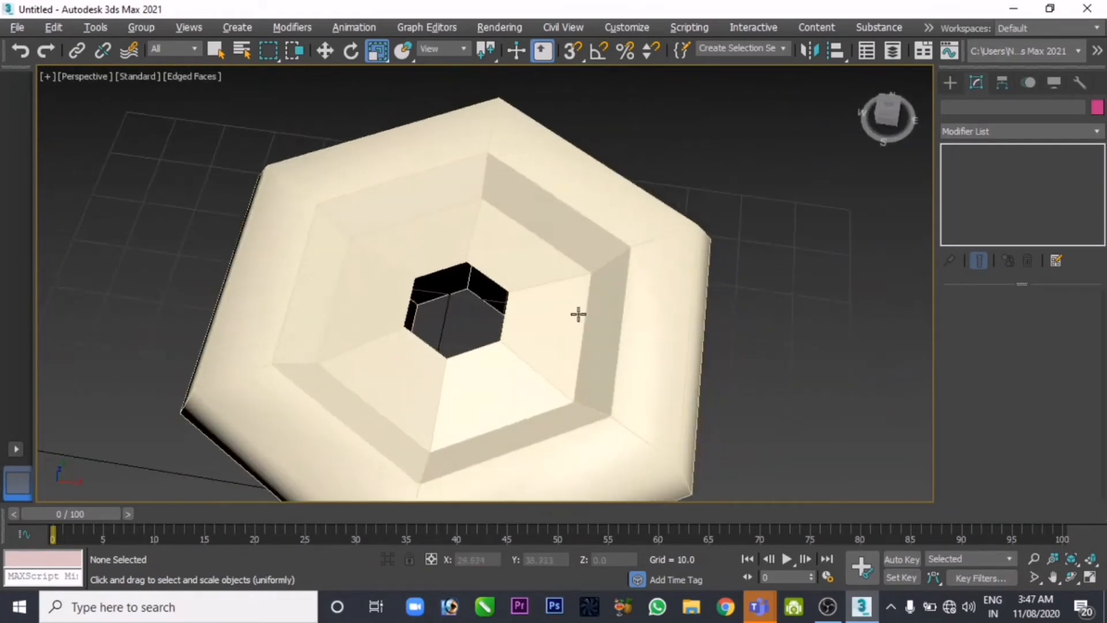
{"action": "left_click", "coordinate": [628, 313]}
{"action": "left_click", "coordinate": [628, 313]}
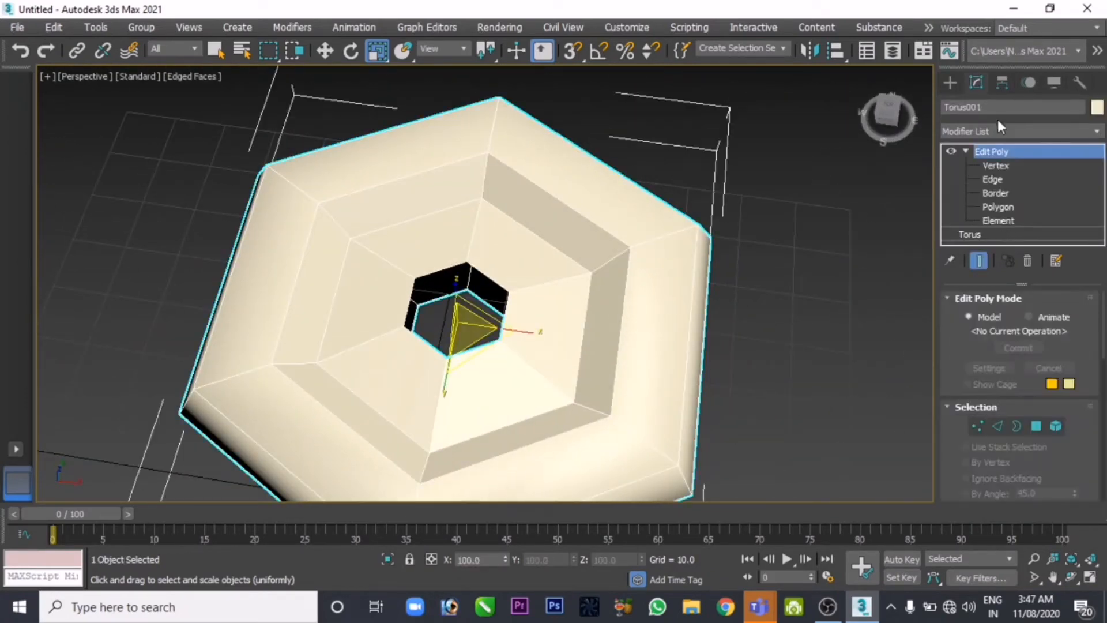
{"action": "left_click", "coordinate": [949, 83]}
{"action": "left_click", "coordinate": [976, 83]}
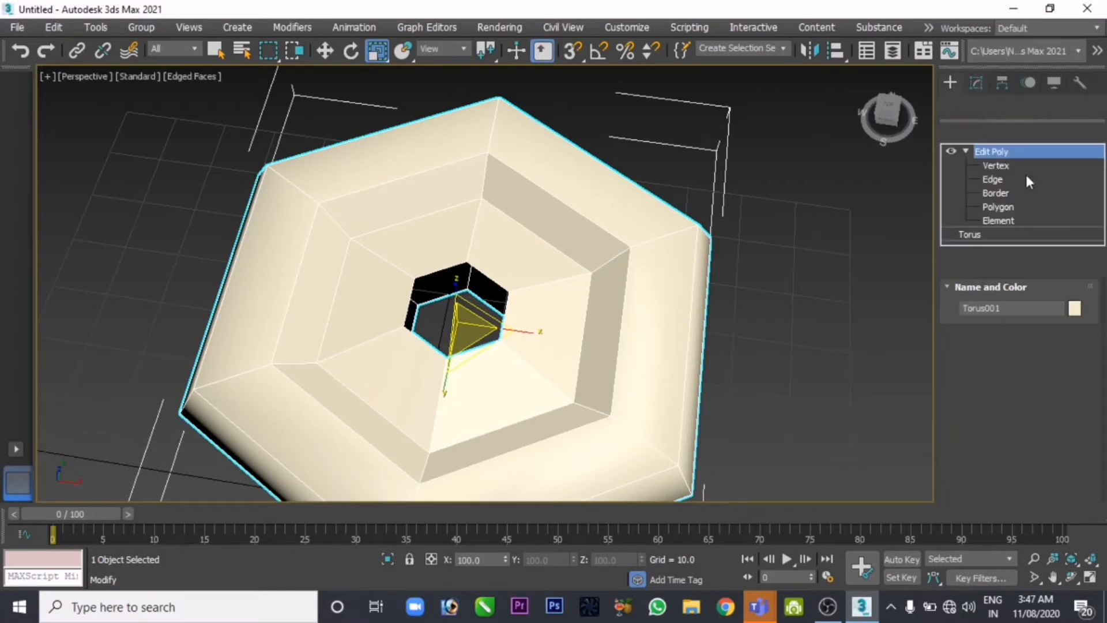
- Apply a TurboSmooth modifier to the reshaped torus, deselect it and check the smoothed form from several angles
{"action": "left_click", "coordinate": [1020, 130]}
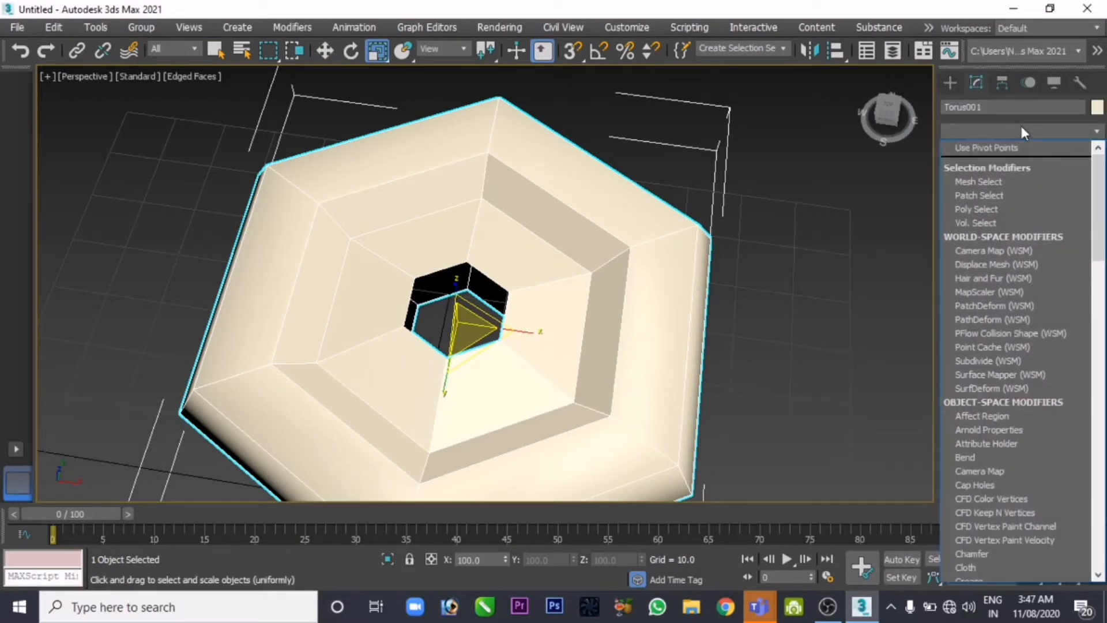
{"action": "type", "text": "te"}
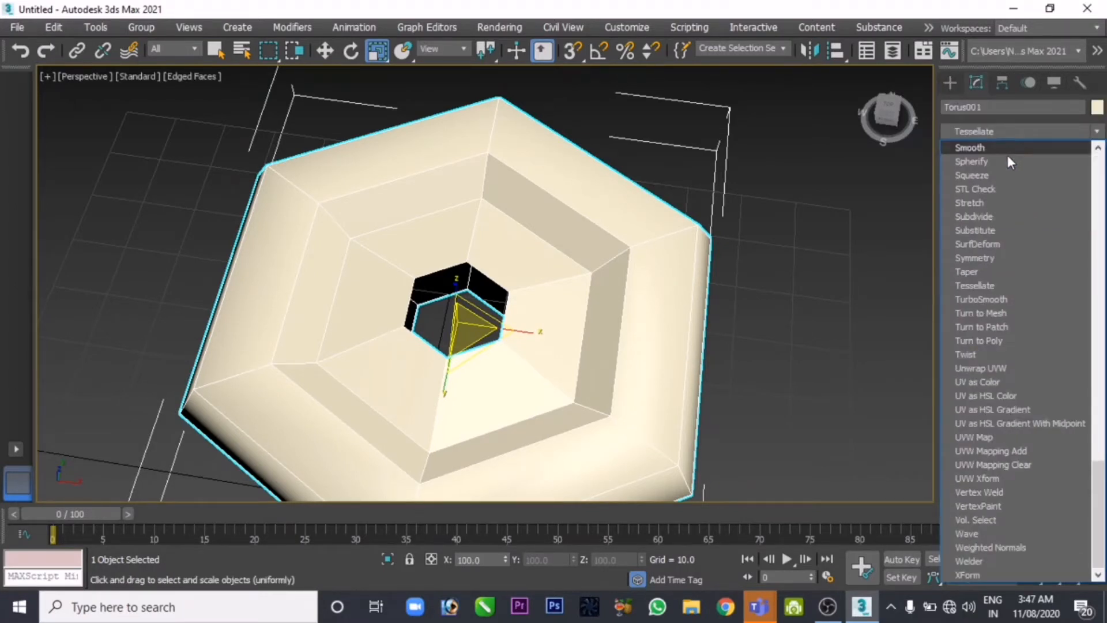
{"action": "left_click", "coordinate": [1006, 300]}
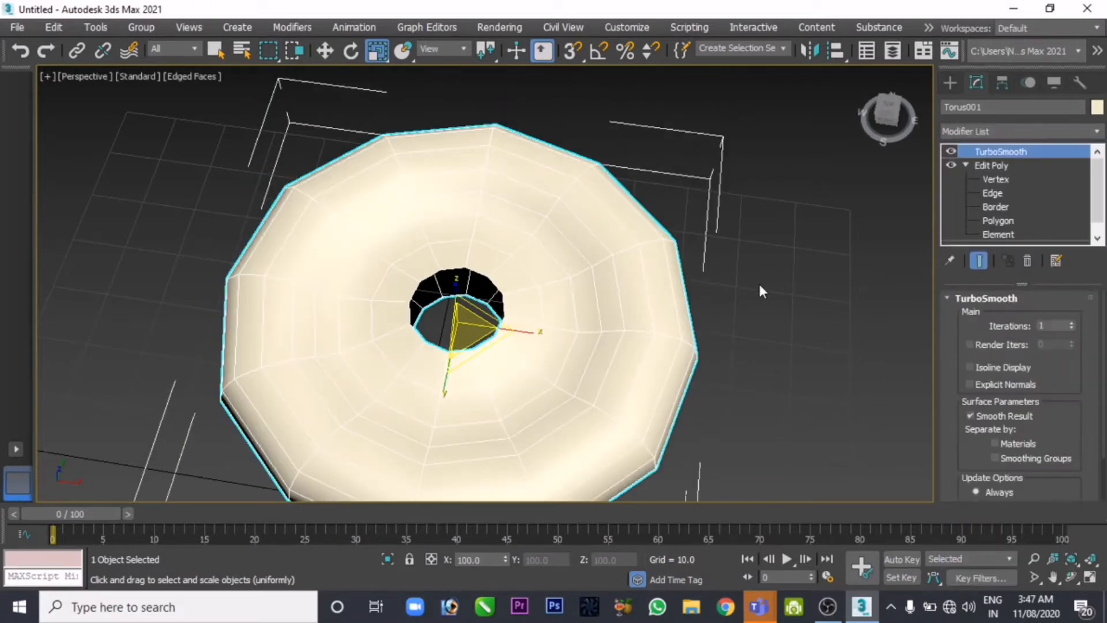
{"action": "middle_click_drag", "start_coordinate": [702, 290], "coordinate": [552, 378], "text": "alt"}
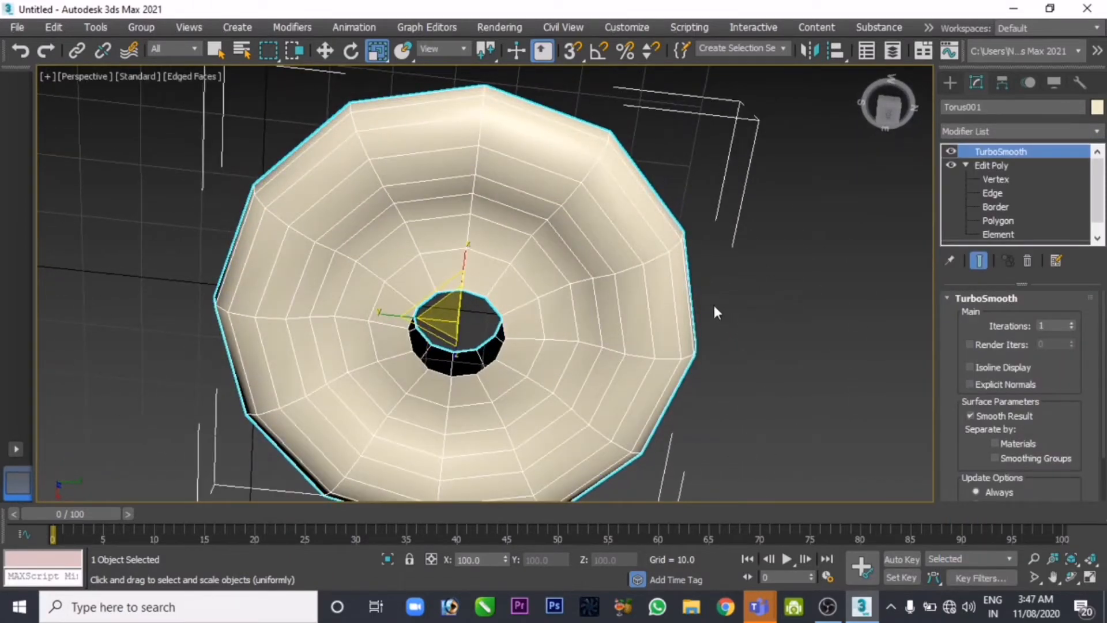
{"action": "middle_click_drag", "start_coordinate": [714, 312], "coordinate": [784, 265], "text": "alt"}
{"action": "left_click", "coordinate": [778, 269]}
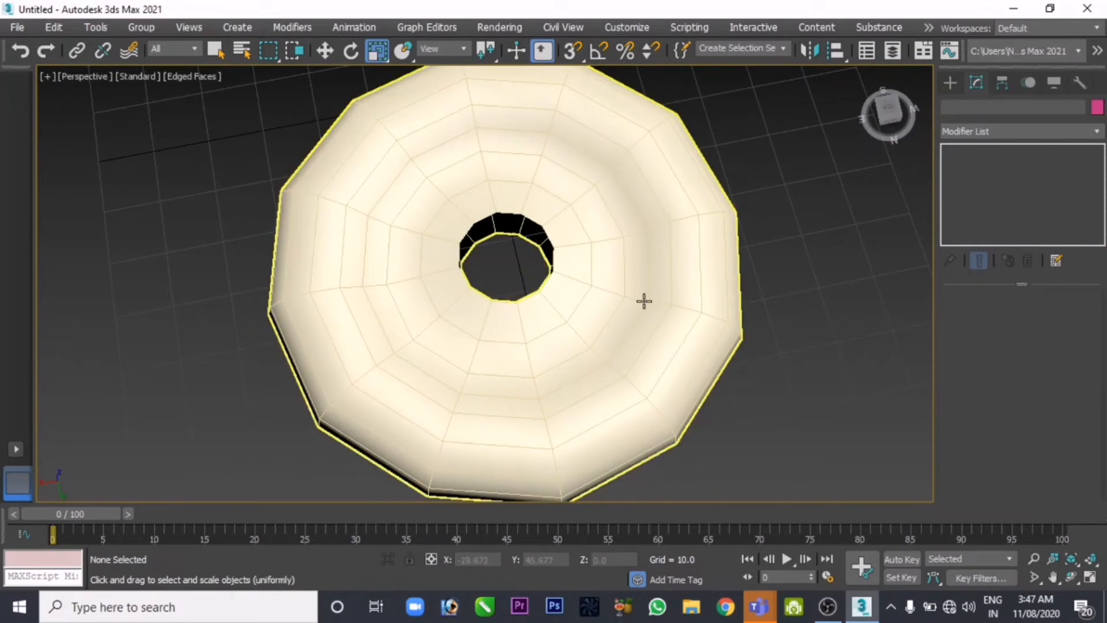
{"action": "middle_click_drag", "start_coordinate": [642, 301], "coordinate": [695, 292], "text": "alt"}
{"action": "scroll", "coordinate": [695, 292], "scroll_direction": "down", "scroll_amount": 4}
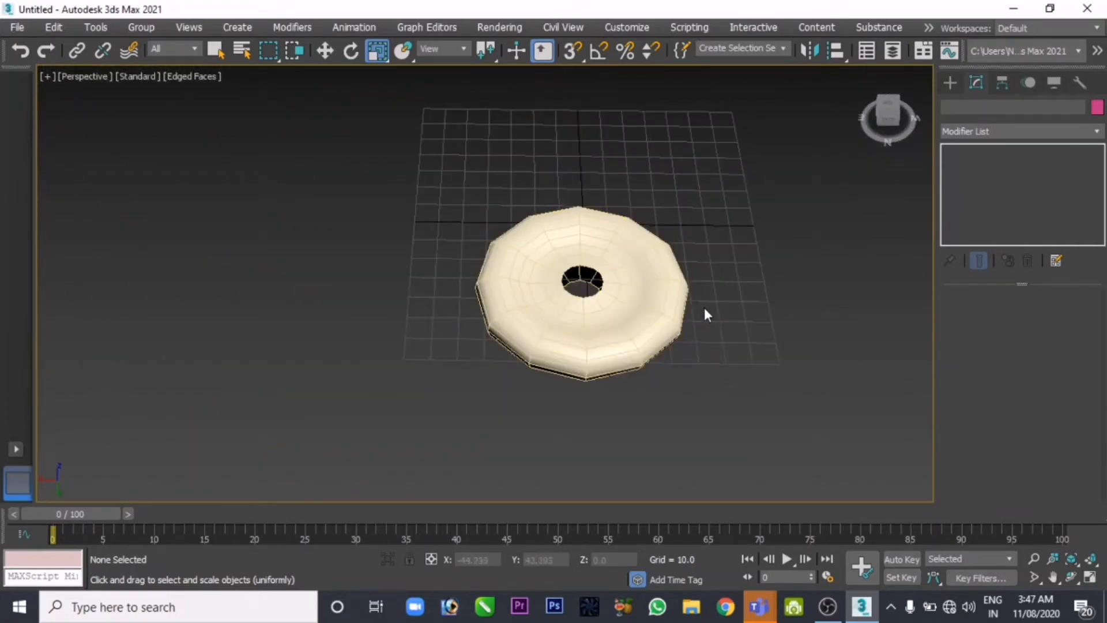
{"action": "middle_click_drag", "start_coordinate": [704, 308], "coordinate": [647, 305], "text": "alt"}
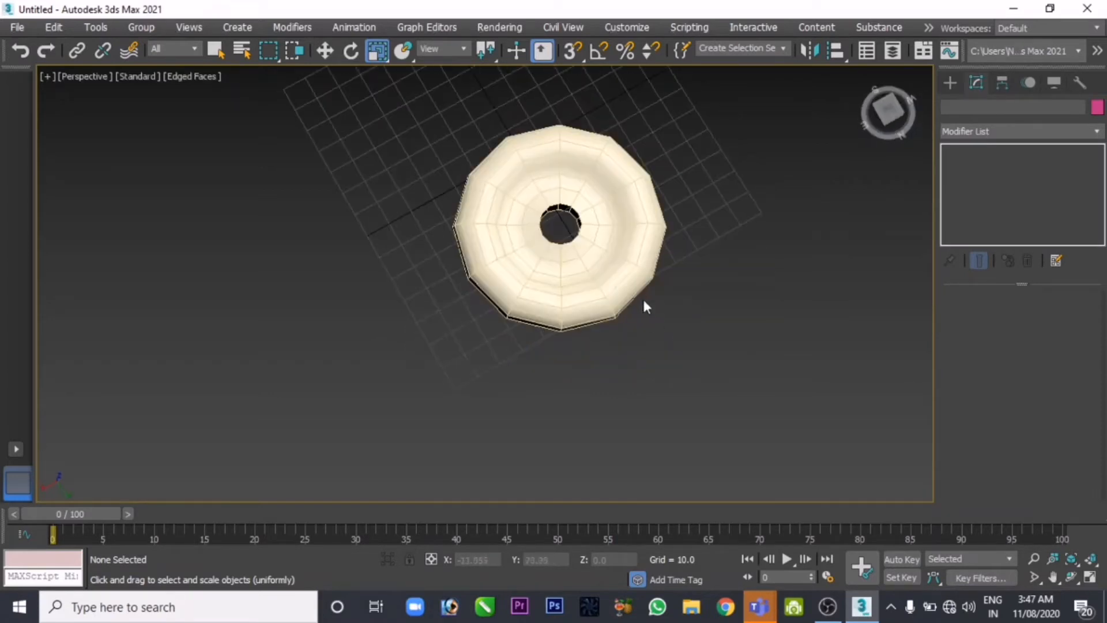
- Assign a glossy grey material from the Material Editor to the smoothed torus
{"action": "left_click", "coordinate": [639, 282]}
{"action": "key", "text": "m"}
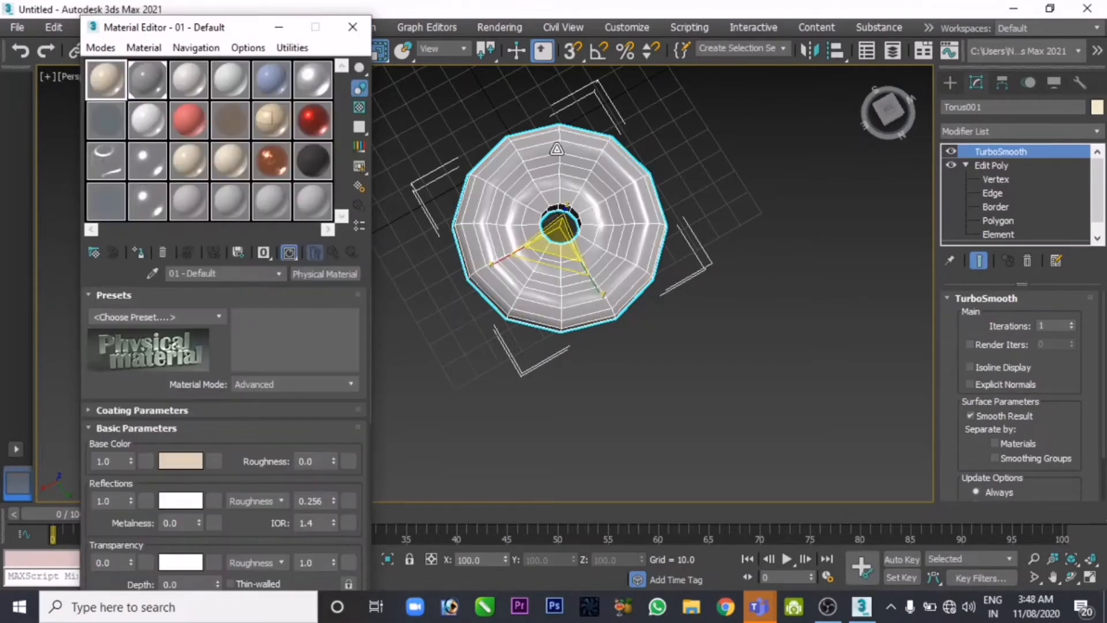
{"action": "left_click", "coordinate": [353, 27]}
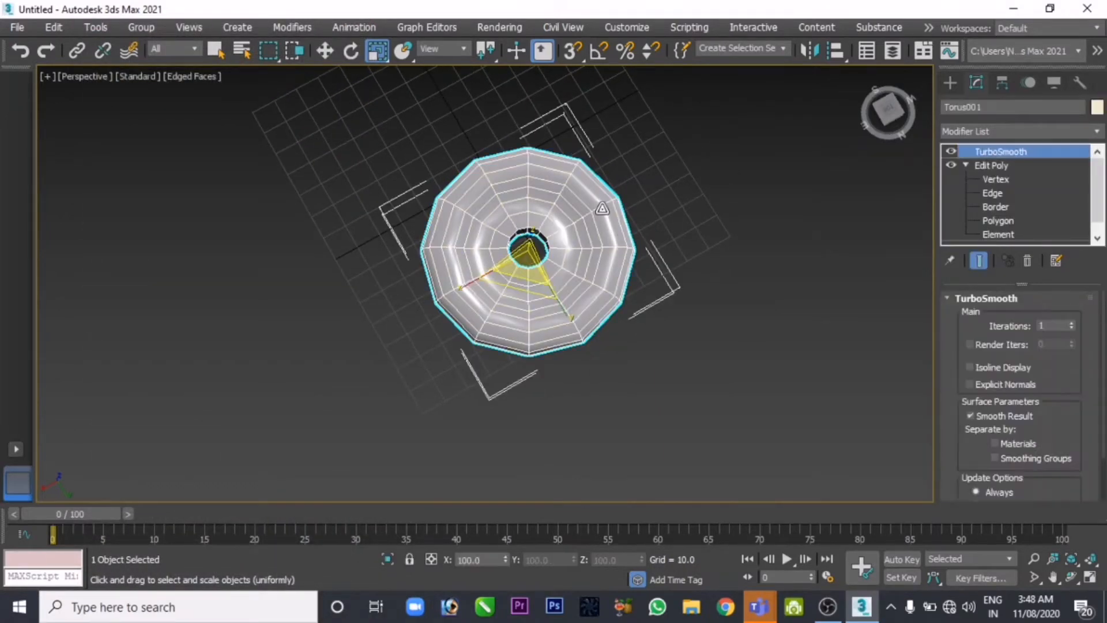
- Switch to the four-viewport layout and rotate the torus upright so its round face points towards the Front view
{"action": "key", "text": "alt+w"}
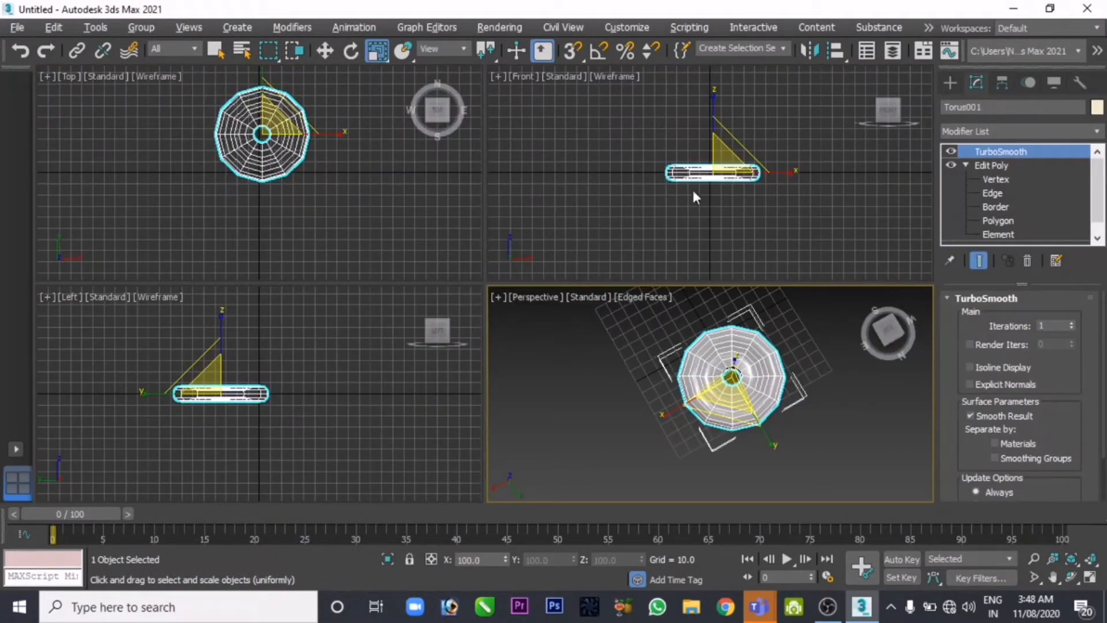
{"action": "left_click", "coordinate": [708, 181]}
{"action": "key", "text": "e"}
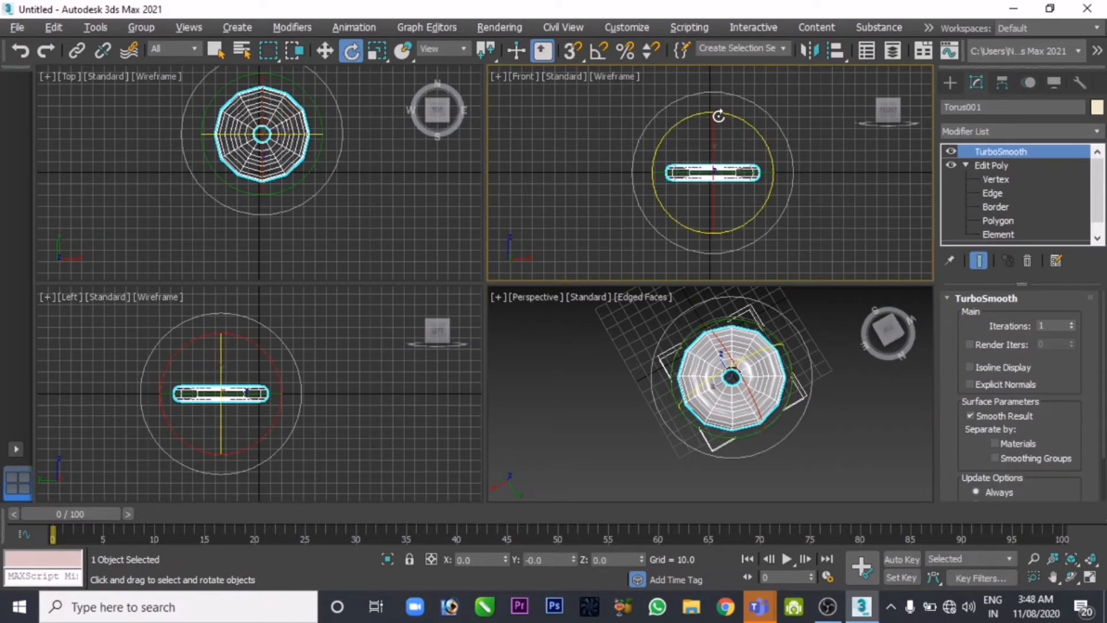
{"action": "left_click_drag", "start_coordinate": [714, 121], "coordinate": [726, 268]}
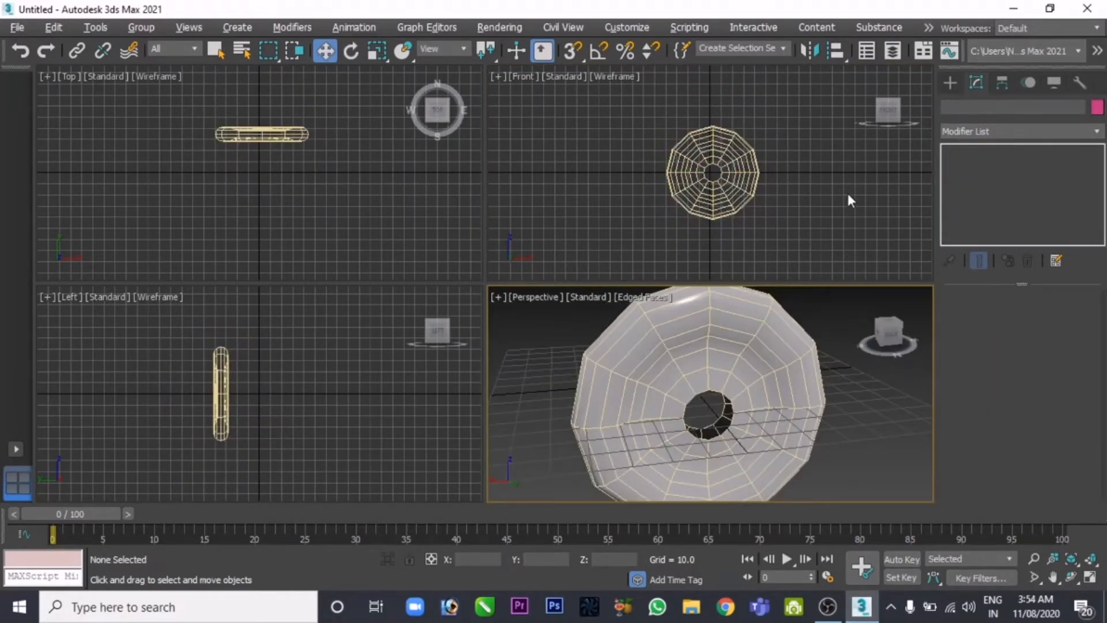
- Reset the torus's X position to 0, centring it on the vertical axis in the Front view, and deselect it
{"action": "left_click", "coordinate": [948, 82]}
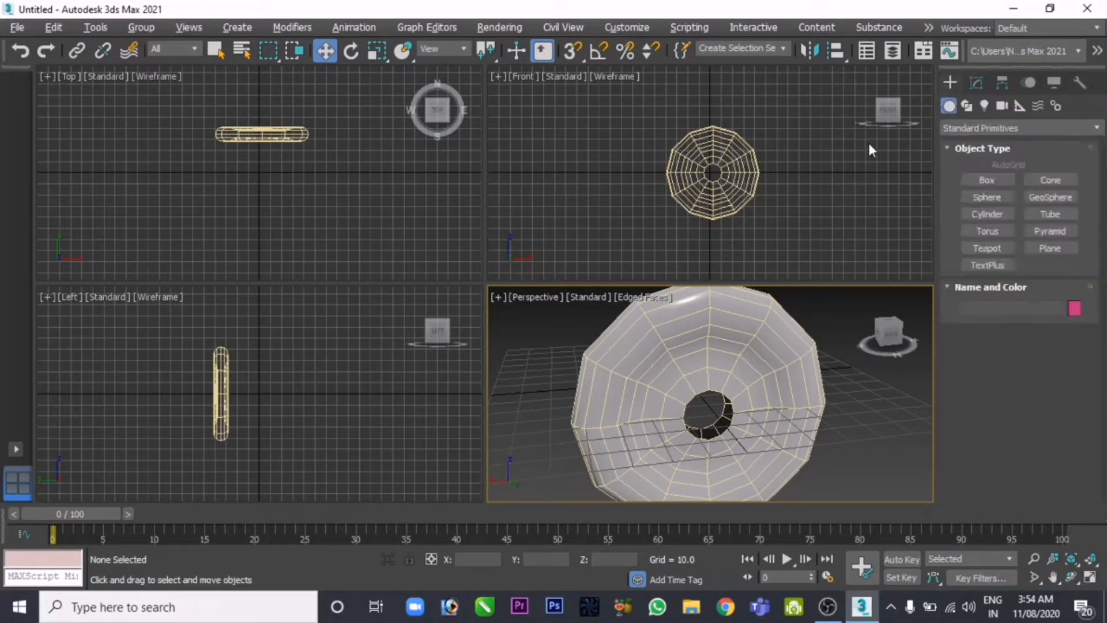
{"action": "scroll", "coordinate": [809, 186], "scroll_direction": "up", "scroll_amount": 5}
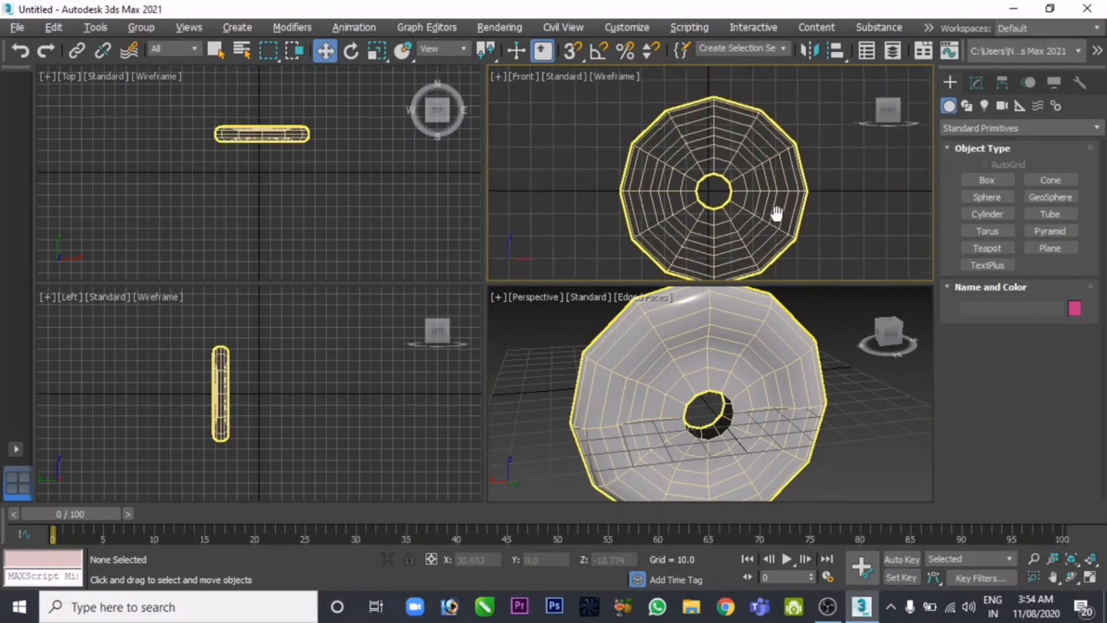
{"action": "middle_click_drag", "start_coordinate": [776, 205], "coordinate": [766, 199]}
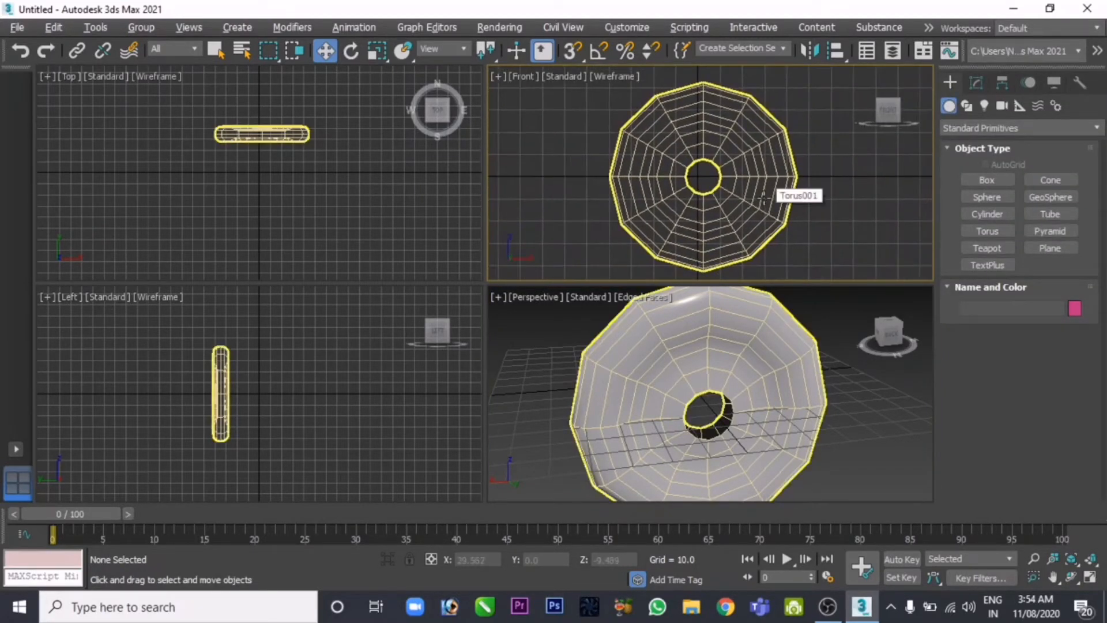
{"action": "left_click", "coordinate": [771, 196]}
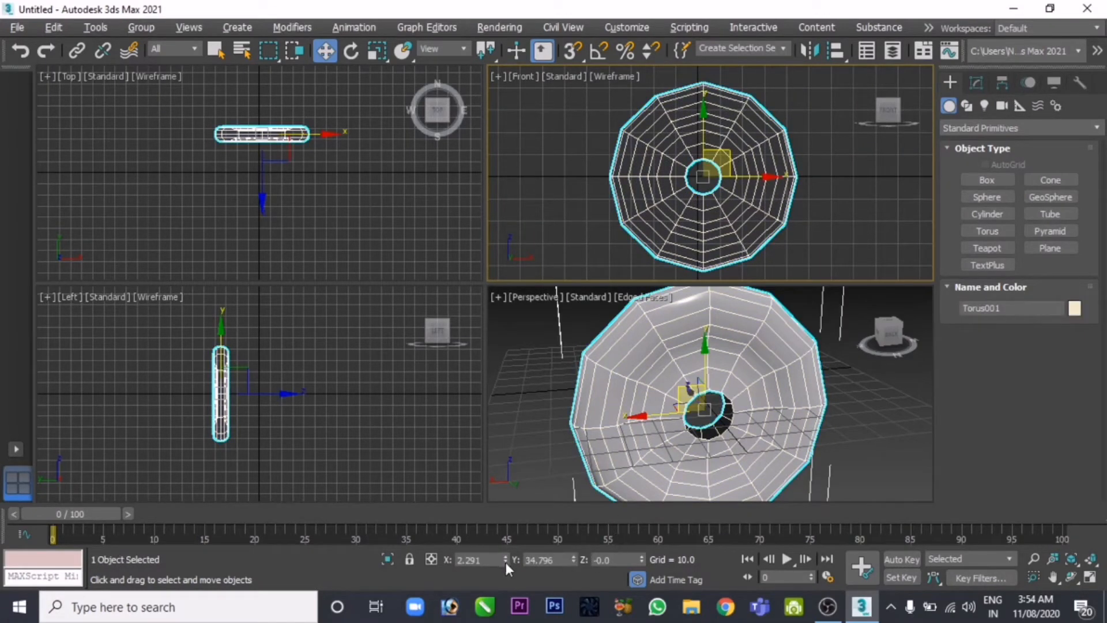
{"action": "right_click", "coordinate": [506, 561]}
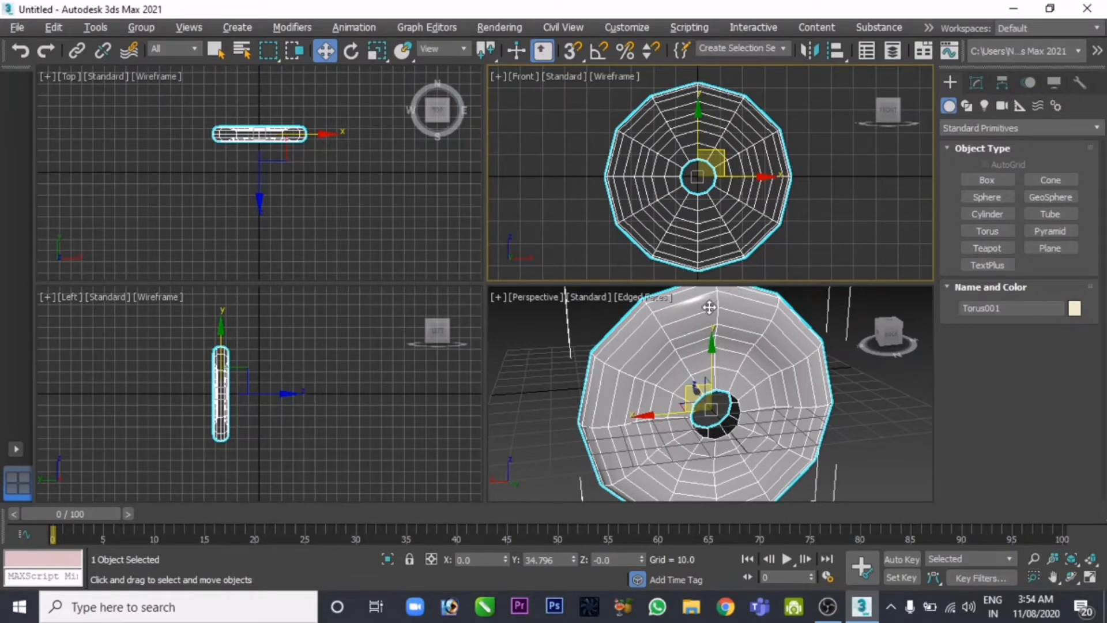
{"action": "left_click", "coordinate": [825, 246]}
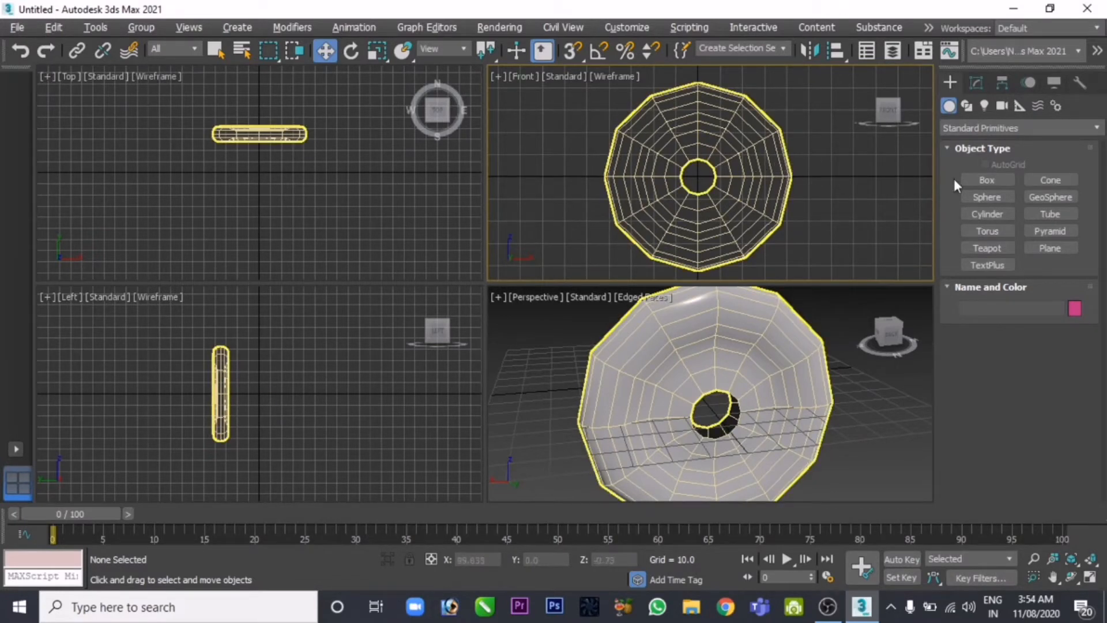
- Create a sphere on the torus's upper face in the Front view and set its radius to 2.5
{"action": "left_click", "coordinate": [983, 197]}
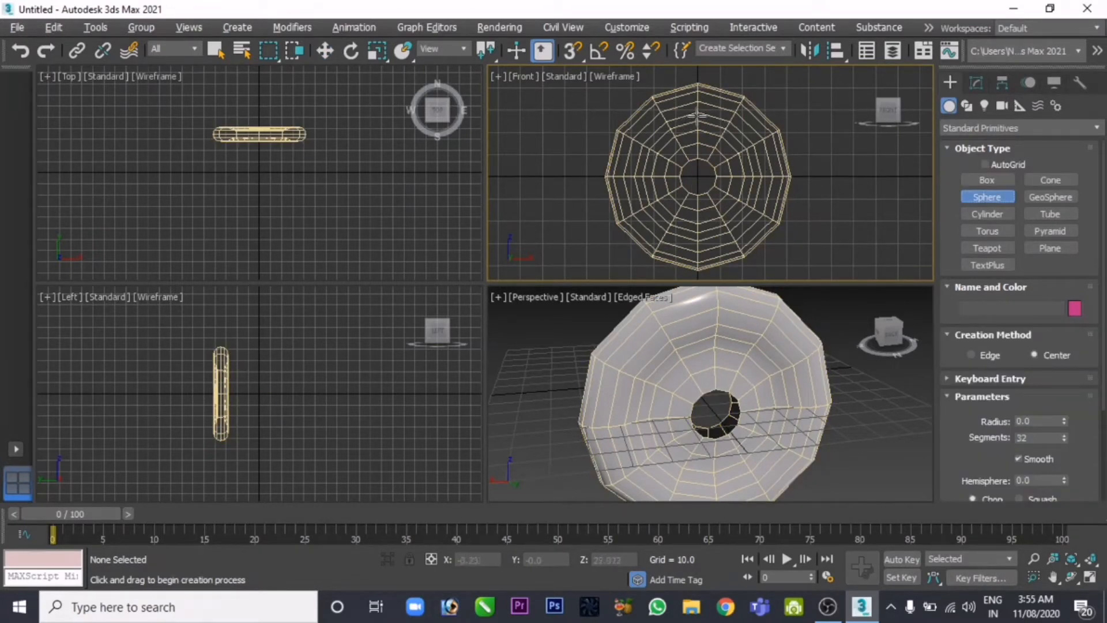
{"action": "left_click_drag", "start_coordinate": [696, 115], "coordinate": [698, 116]}
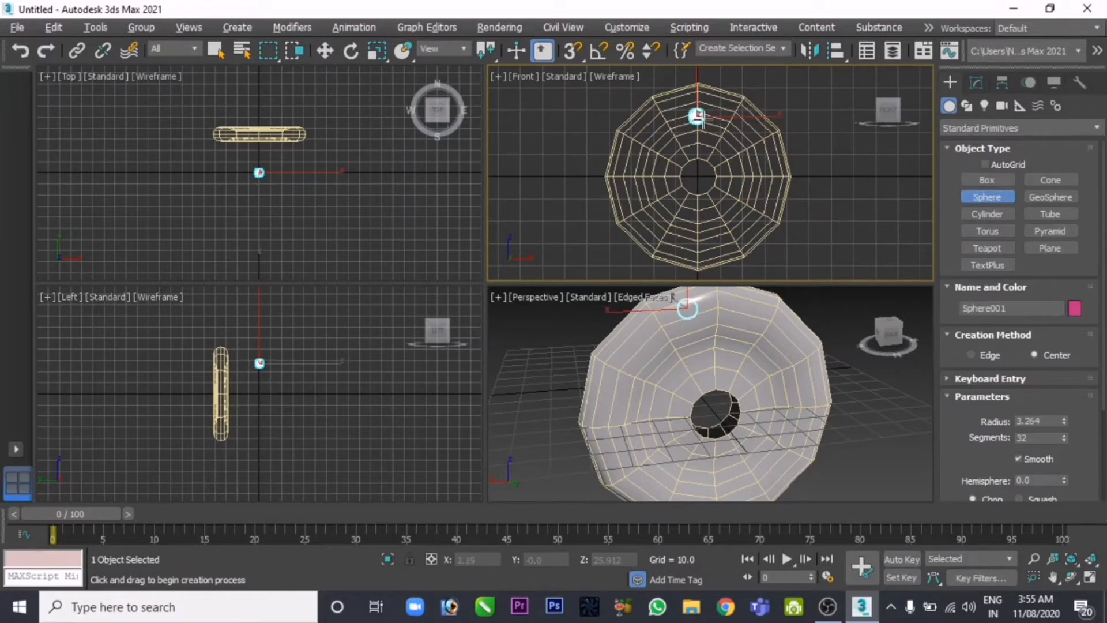
{"action": "key", "text": "Return"}
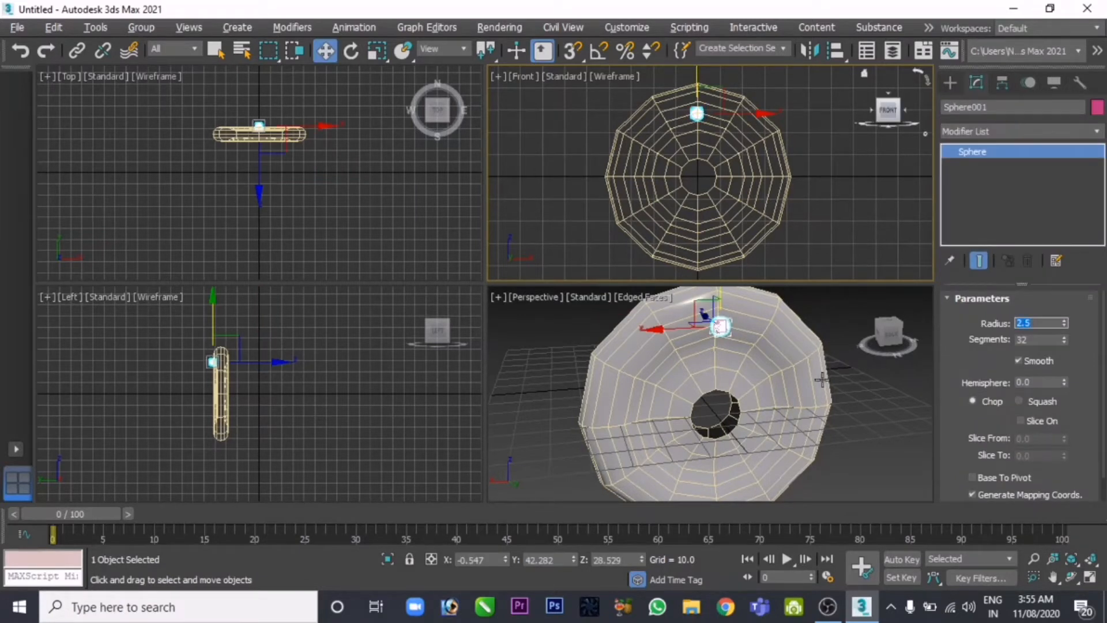
- Move the sphere along Y to about 40.5 so it sinks partly into the torus's face
{"action": "left_click", "coordinate": [1070, 574]}
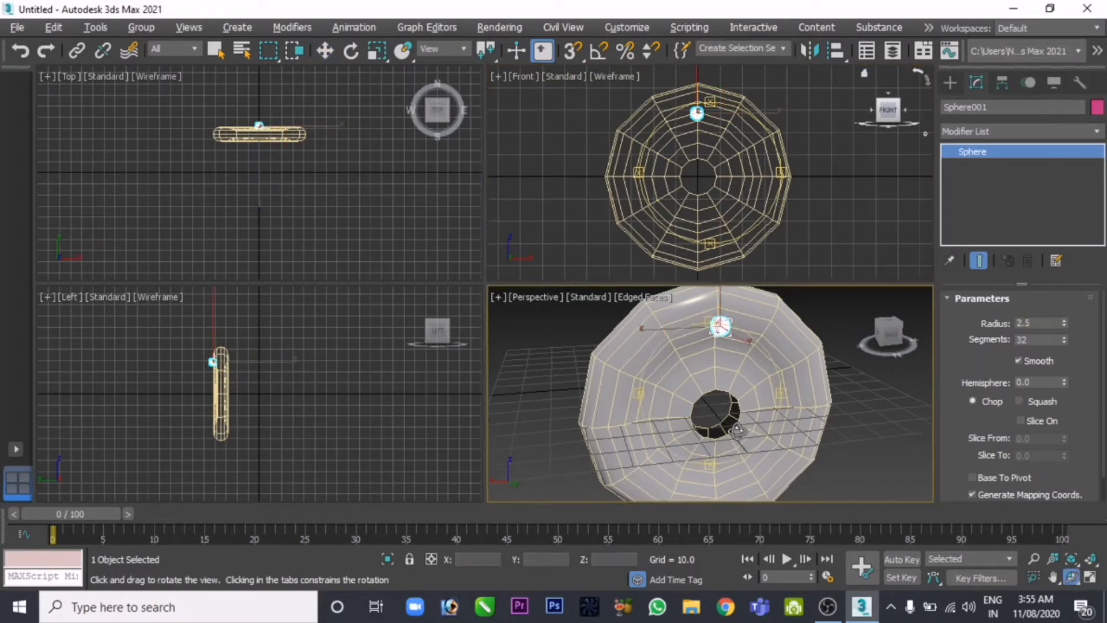
{"action": "left_click_drag", "start_coordinate": [749, 421], "coordinate": [846, 424]}
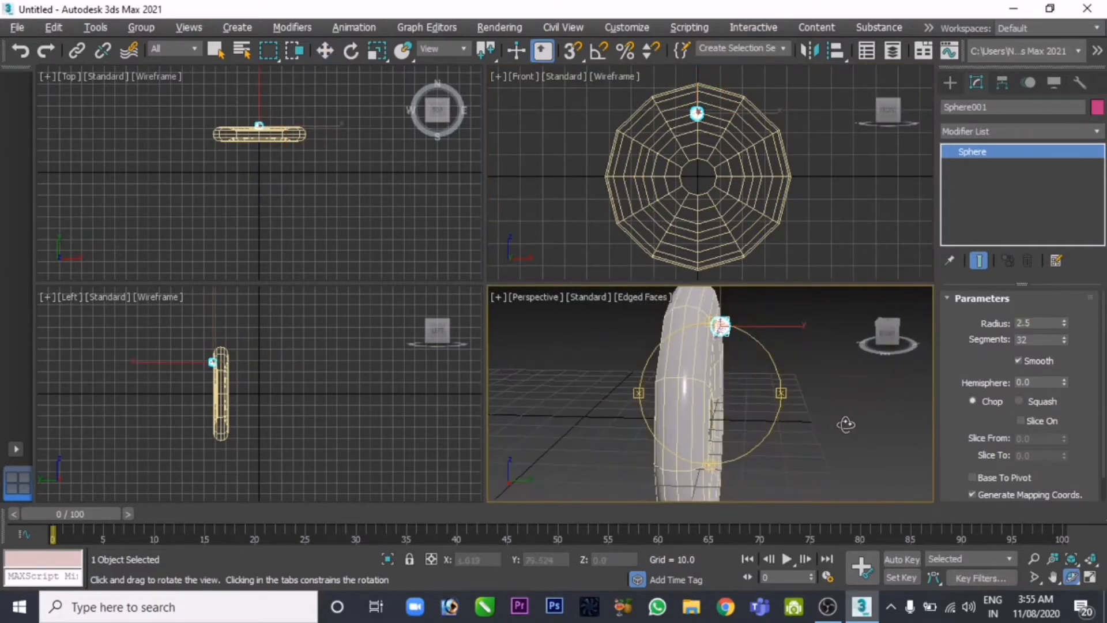
{"action": "left_click", "coordinate": [325, 51]}
{"action": "scroll", "coordinate": [744, 385], "scroll_direction": "up", "scroll_amount": 6}
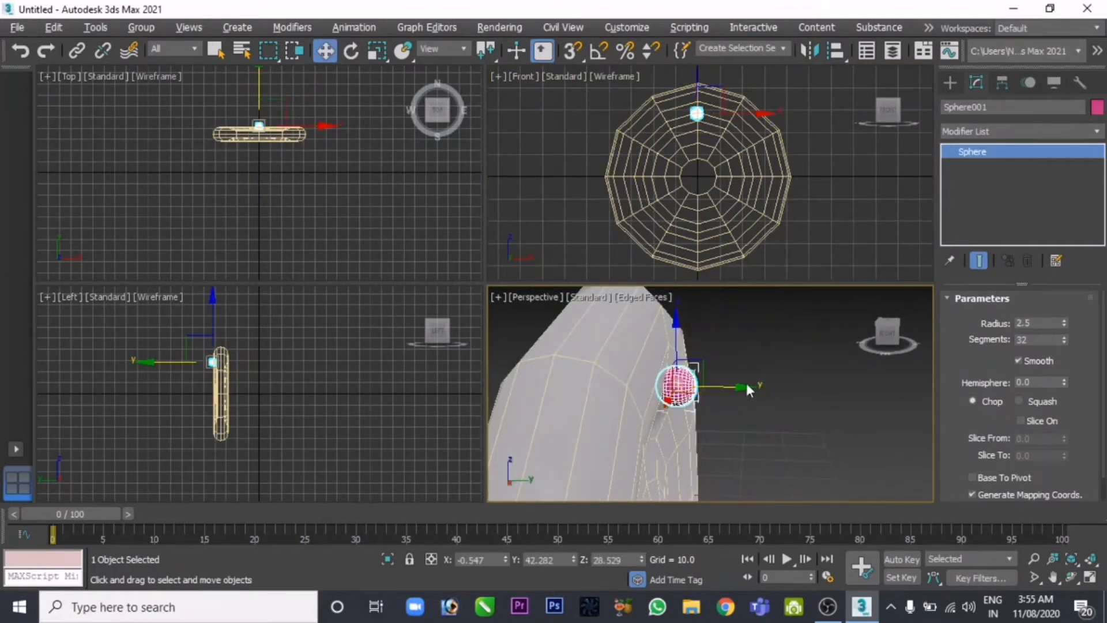
{"action": "key", "text": "ctrl+r"}
{"action": "left_click_drag", "start_coordinate": [729, 386], "coordinate": [794, 396]}
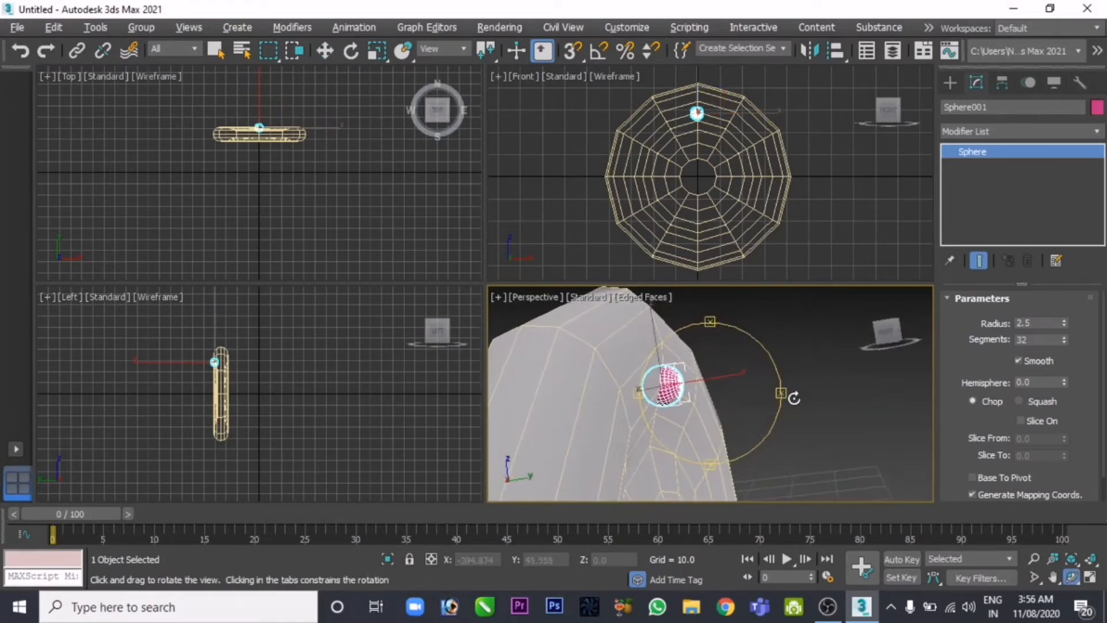
- Lower the sphere about 9.9 units towards the torus's hole and push it deeper into the surface, to about Y 37.5
{"action": "left_click", "coordinate": [330, 56]}
{"action": "middle_click_drag", "start_coordinate": [670, 436], "coordinate": [679, 396]}
{"action": "left_click_drag", "start_coordinate": [698, 69], "coordinate": [698, 90]}
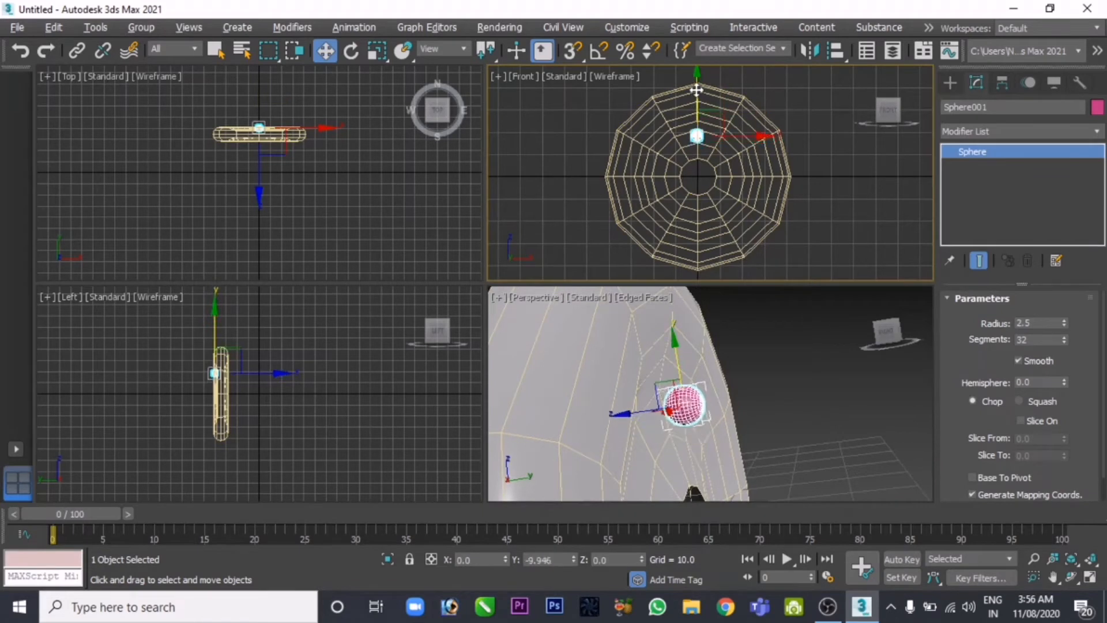
{"action": "left_click", "coordinate": [630, 405]}
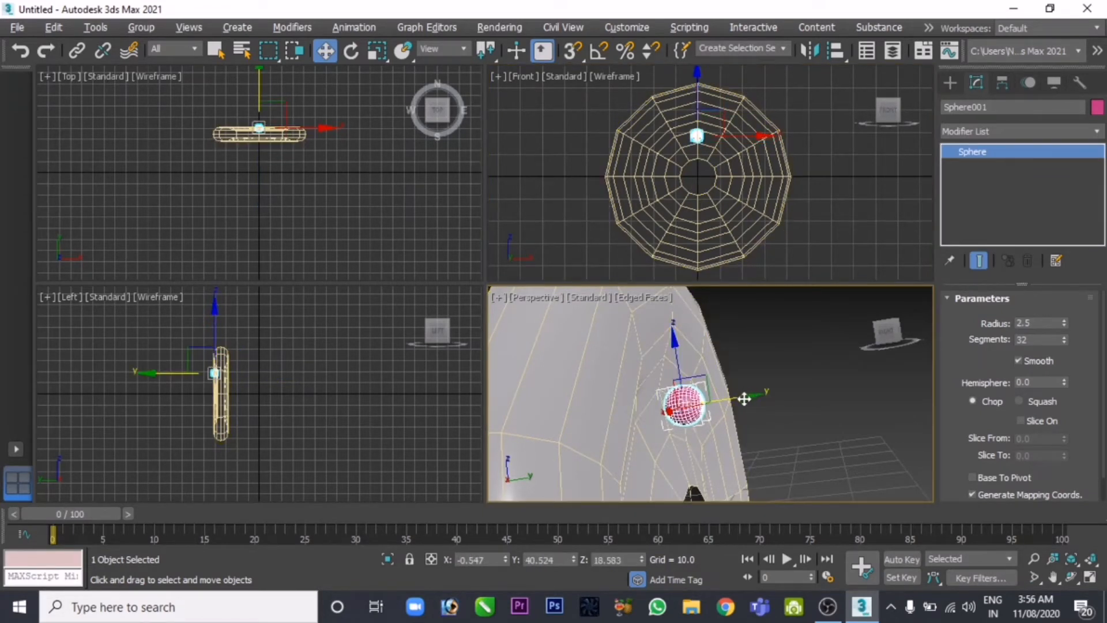
{"action": "left_click_drag", "start_coordinate": [744, 399], "coordinate": [721, 400]}
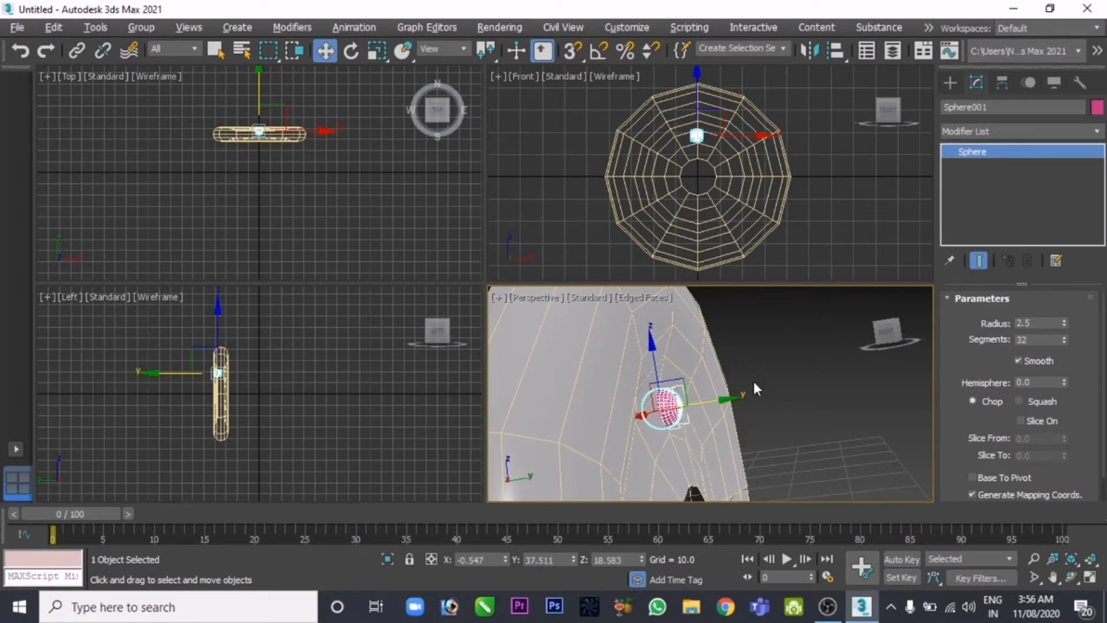
- Show the torus face-on in the Perspective view, deselect the sphere and hide that view's grid
{"action": "middle_click_drag", "start_coordinate": [717, 430], "coordinate": [754, 349]}
{"action": "scroll", "coordinate": [742, 388], "scroll_direction": "down", "scroll_amount": 5}
{"action": "middle_click_drag", "start_coordinate": [737, 389], "coordinate": [719, 357]}
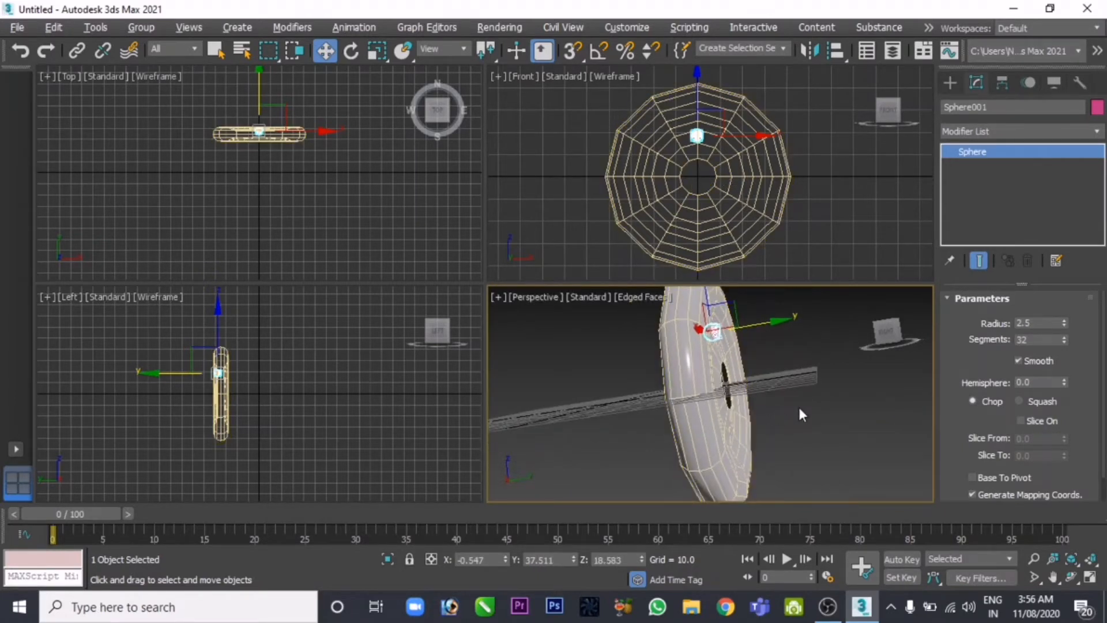
{"action": "left_click", "coordinate": [1072, 577]}
{"action": "left_click_drag", "start_coordinate": [836, 415], "coordinate": [686, 374]}
{"action": "left_click_drag", "start_coordinate": [601, 374], "coordinate": [586, 376]}
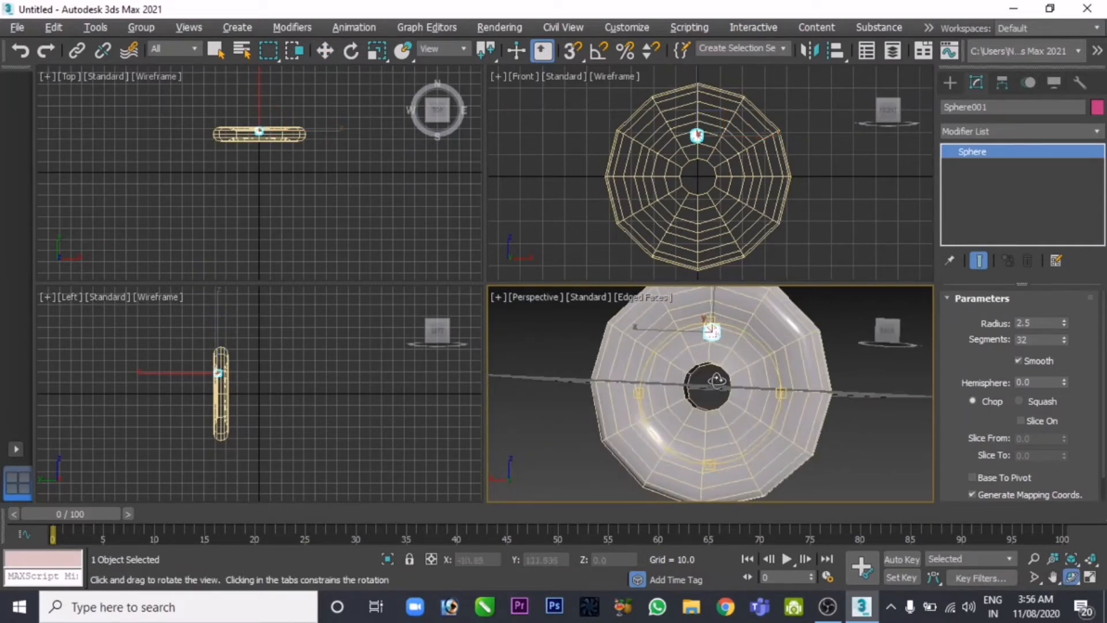
{"action": "key", "text": "w"}
{"action": "left_click", "coordinate": [854, 417]}
{"action": "key", "text": "g"}
{"action": "left_click", "coordinate": [741, 329]}
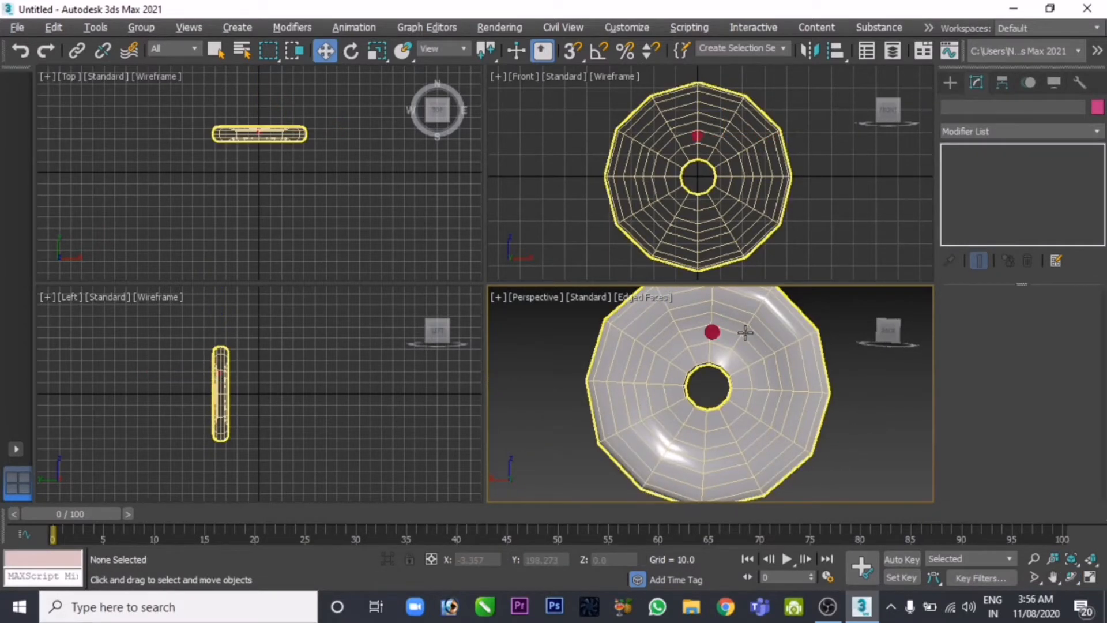
- Select the small sphere on the torus's face in the Front view
{"action": "middle_click_drag", "start_coordinate": [741, 329], "coordinate": [755, 379]}
{"action": "left_click", "coordinate": [710, 336]}
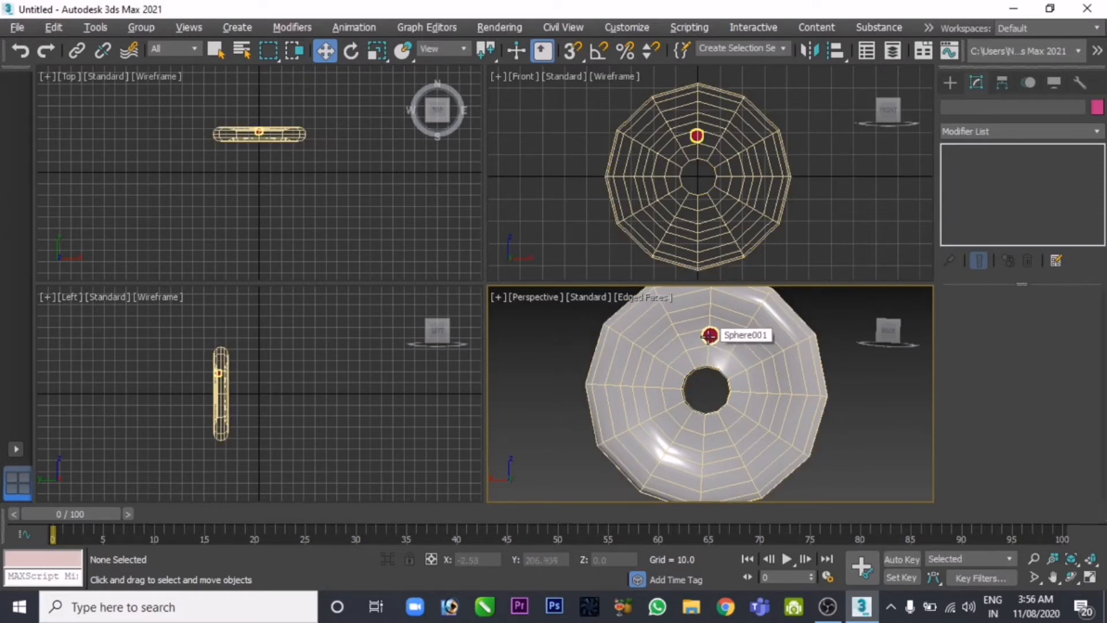
{"action": "left_click", "coordinate": [688, 337]}
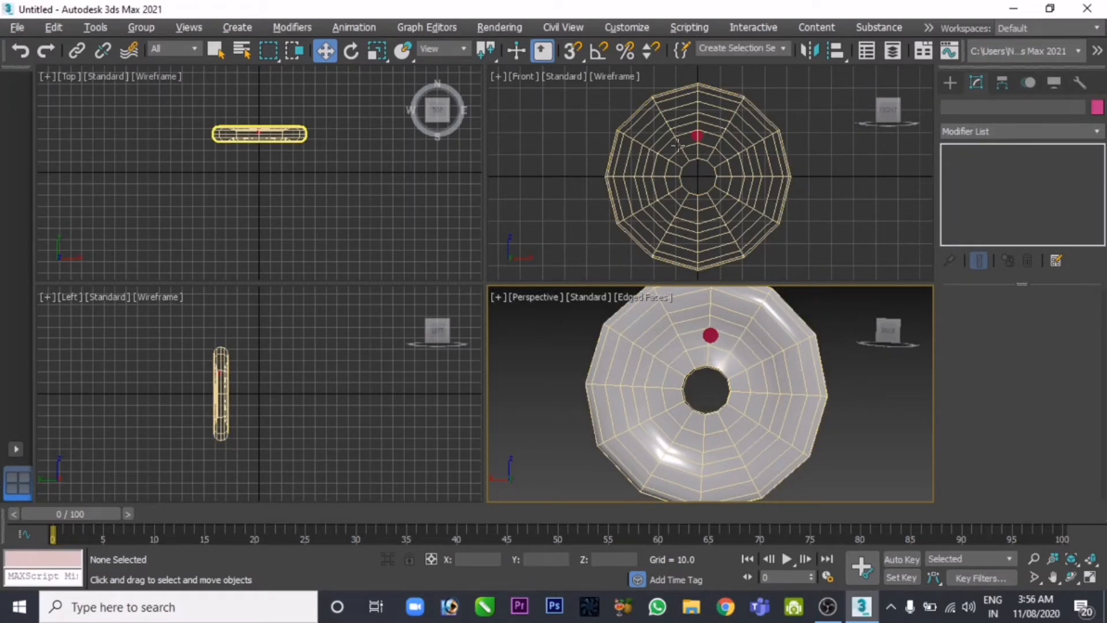
{"action": "left_click", "coordinate": [696, 136]}
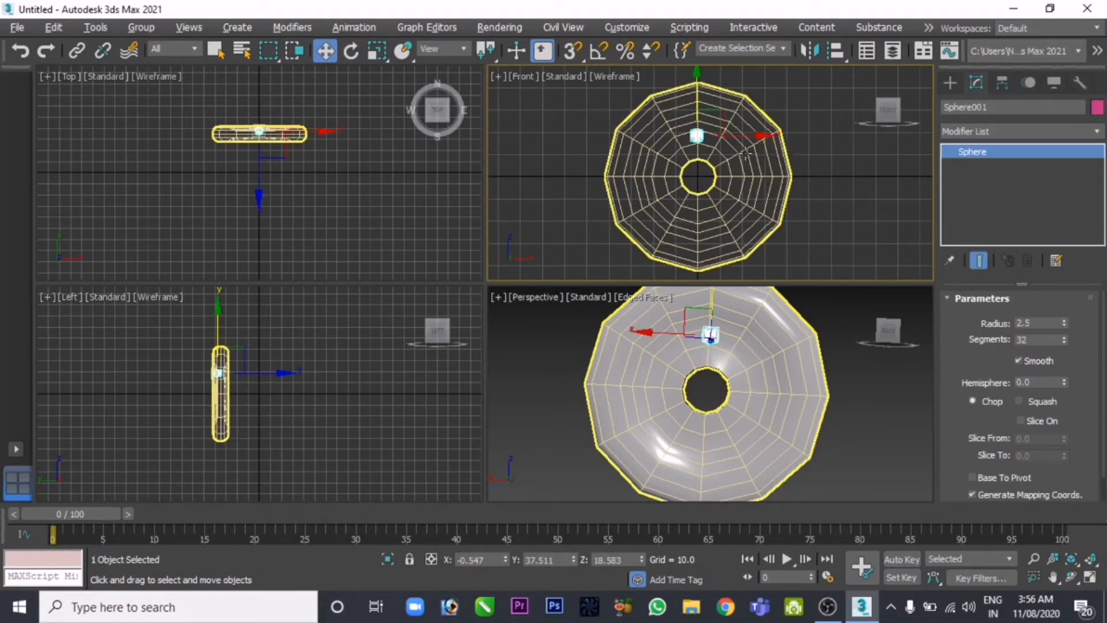
{"action": "left_click", "coordinate": [104, 30]}
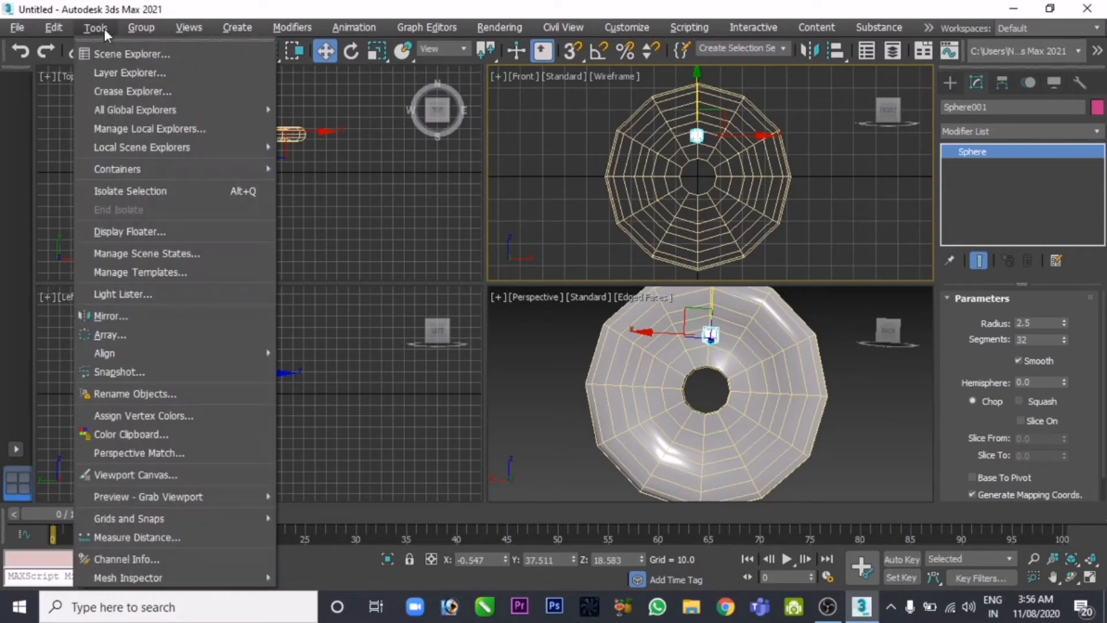
{"action": "left_click", "coordinate": [155, 340]}
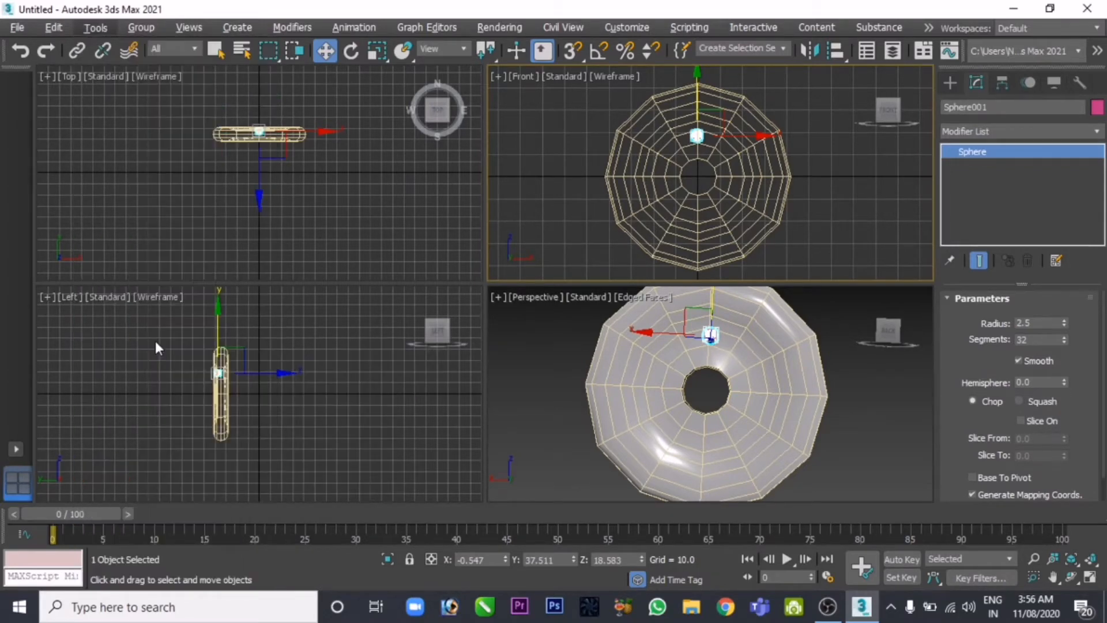
{"action": "left_click_drag", "start_coordinate": [602, 161], "coordinate": [351, 161]}
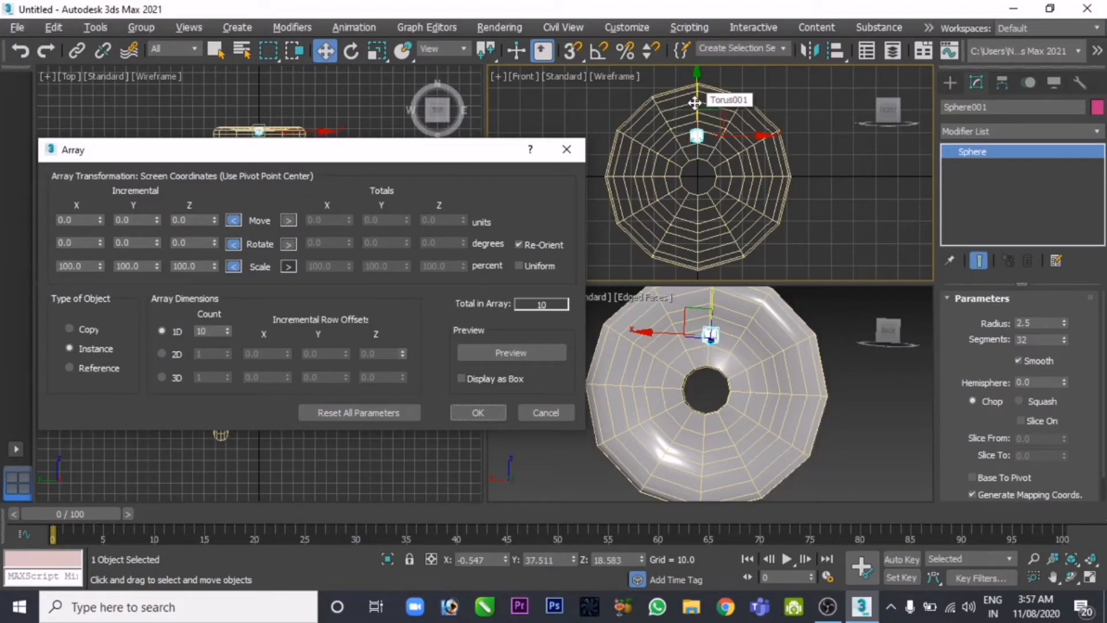
{"action": "left_click", "coordinate": [289, 244]}
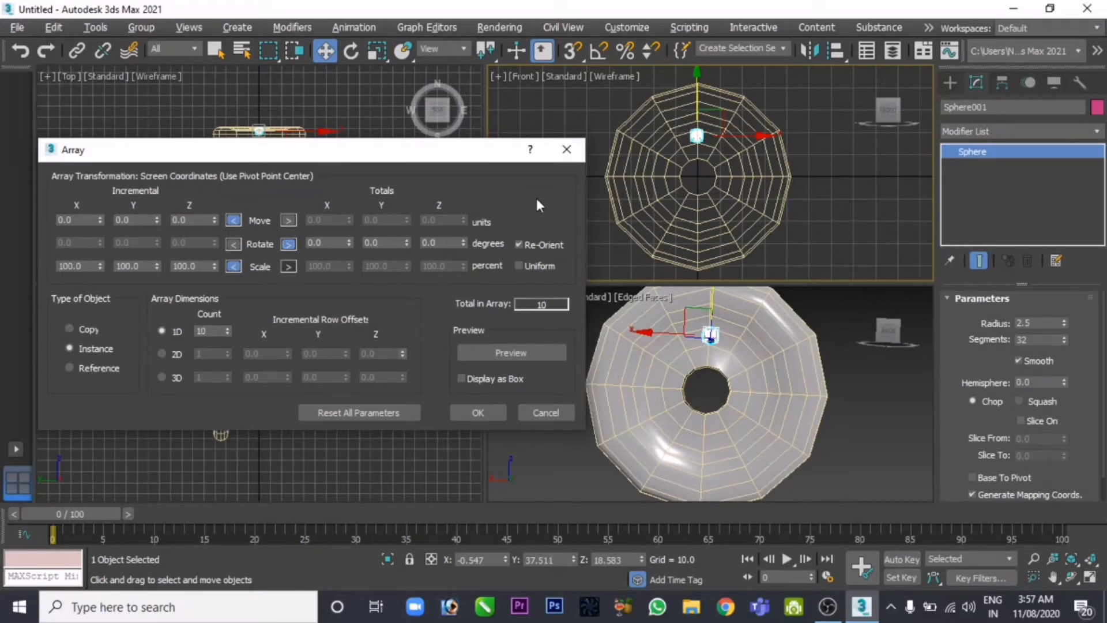
{"action": "left_click", "coordinate": [537, 411]}
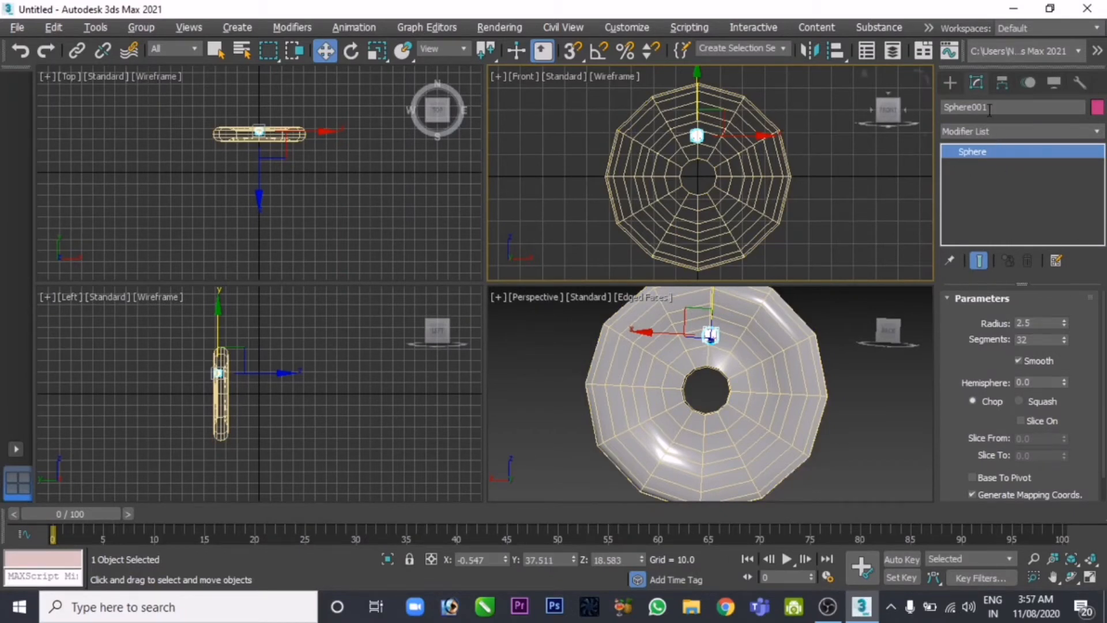
- Move only the sphere's pivot down to the torus's centre in the Front view, to about Z 0.28
{"action": "left_click", "coordinate": [997, 82]}
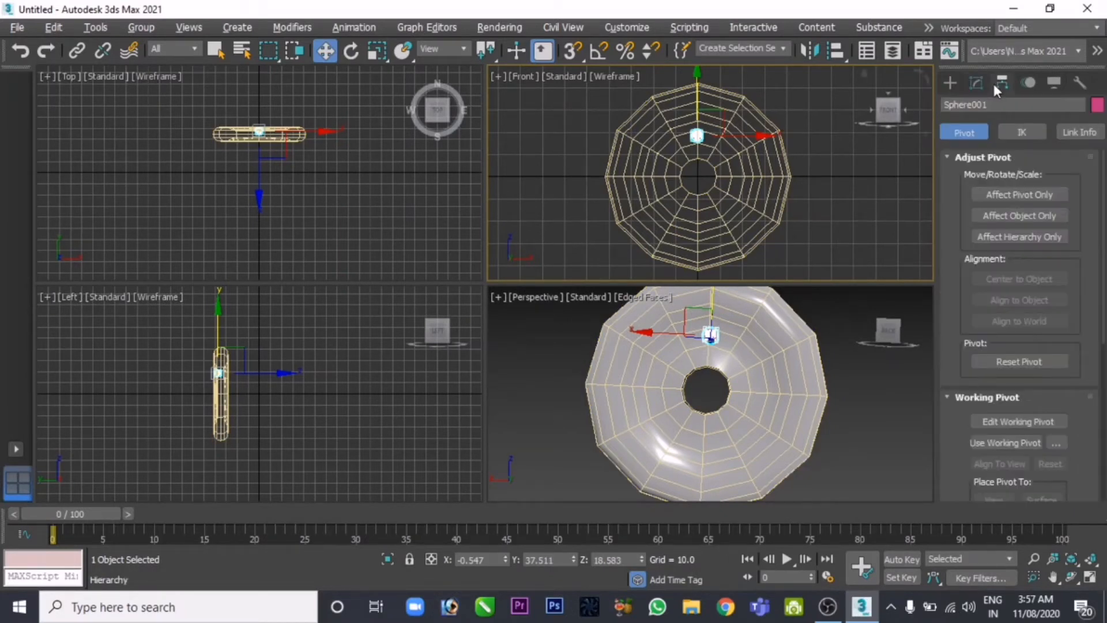
{"action": "left_click", "coordinate": [994, 195]}
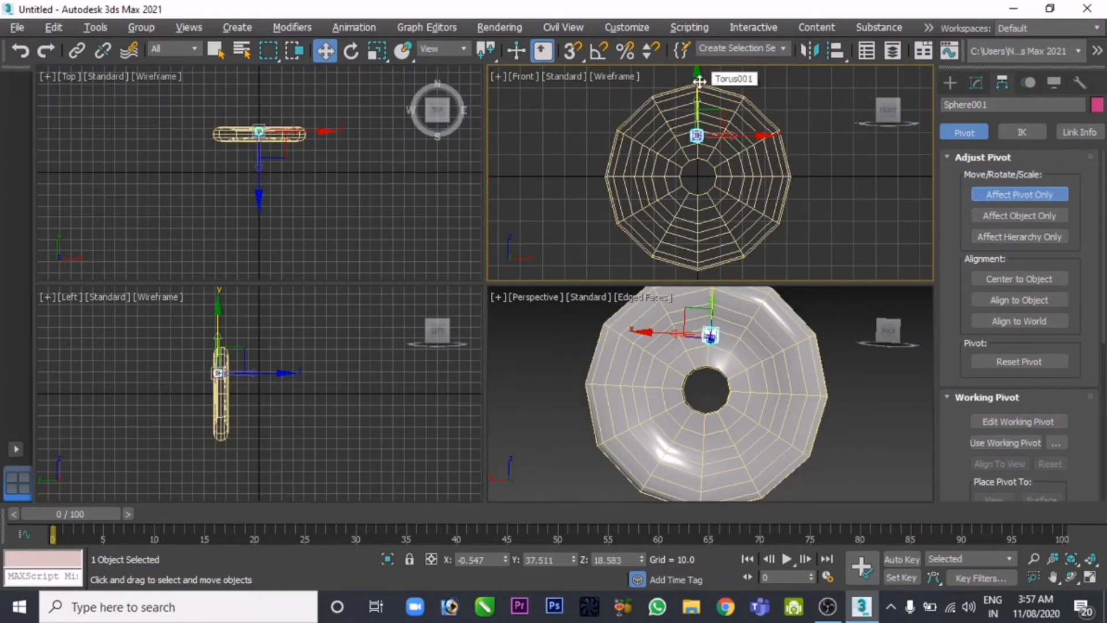
{"action": "left_click_drag", "start_coordinate": [699, 81], "coordinate": [699, 127]}
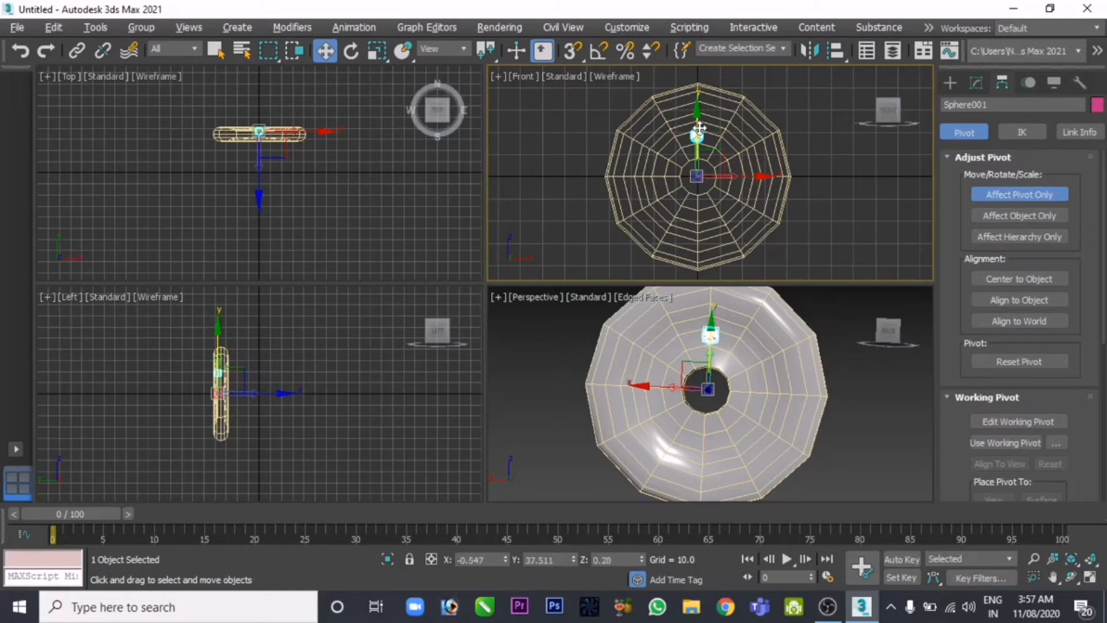
{"action": "scroll", "coordinate": [701, 165], "scroll_direction": "up", "scroll_amount": 5}
{"action": "scroll", "coordinate": [709, 181], "scroll_direction": "down", "scroll_amount": 5}
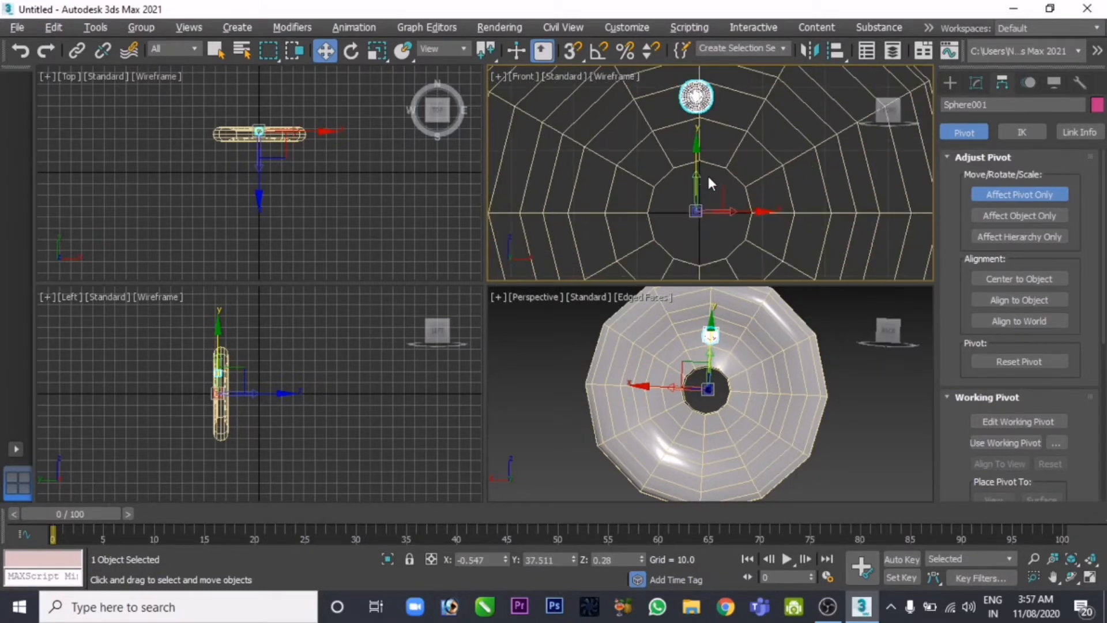
{"action": "left_click", "coordinate": [1010, 190]}
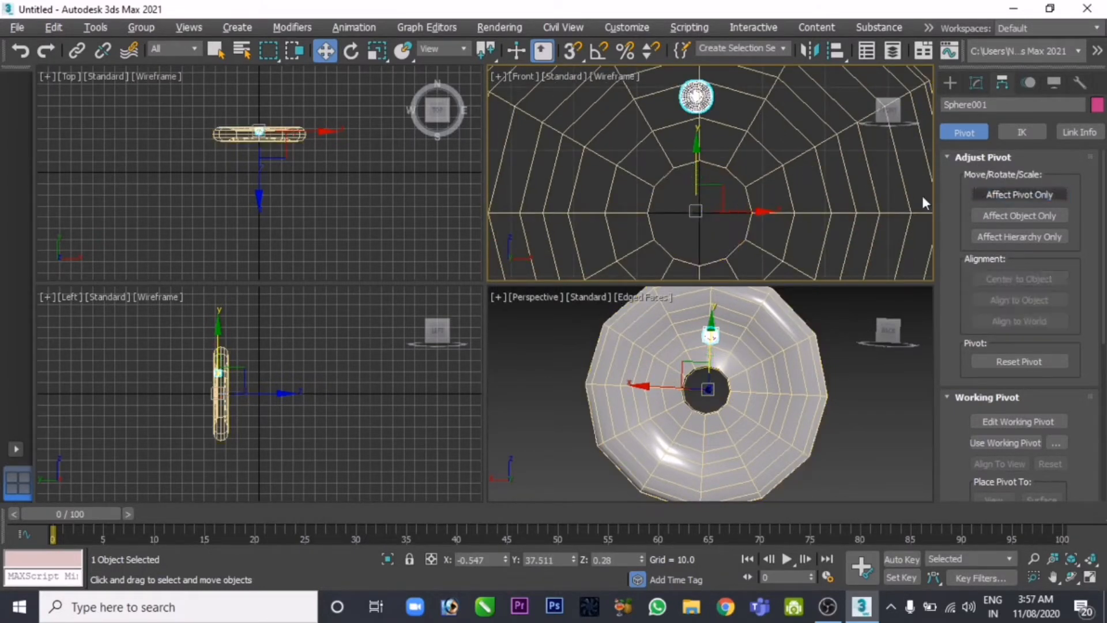
- Shift the sphere along X to about -0.02 and lower only its pivot to about Z 0.018
{"action": "left_click_drag", "start_coordinate": [749, 211], "coordinate": [754, 212]}
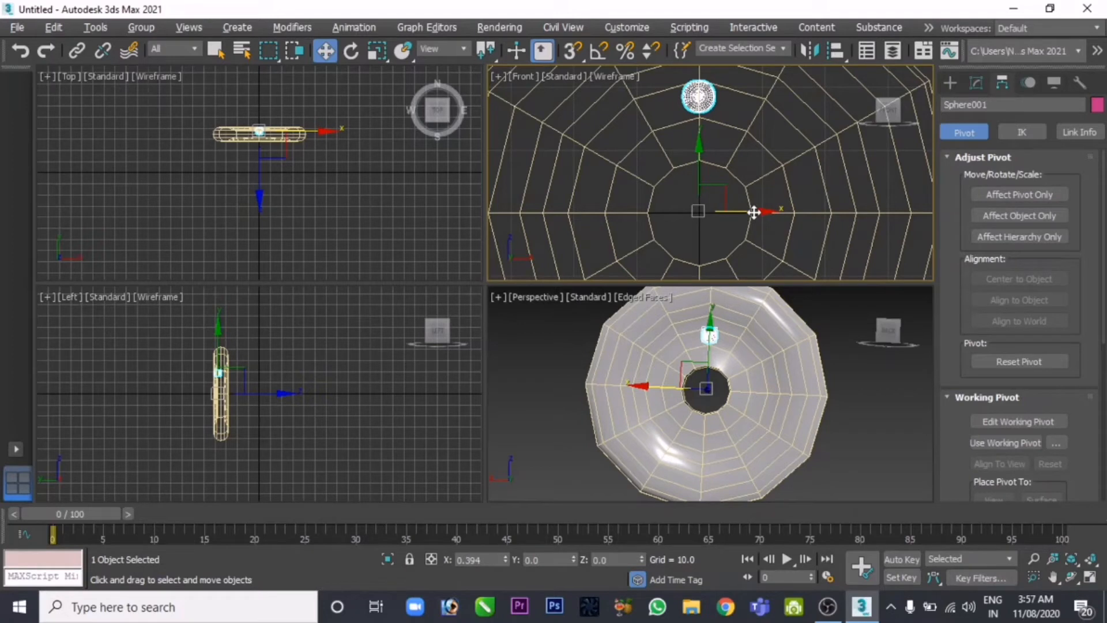
{"action": "left_click", "coordinate": [997, 196]}
{"action": "scroll", "coordinate": [720, 213], "scroll_direction": "up", "scroll_amount": 5}
{"action": "middle_click_drag", "start_coordinate": [721, 214], "coordinate": [889, 186]}
{"action": "left_click_drag", "start_coordinate": [764, 127], "coordinate": [764, 146]}
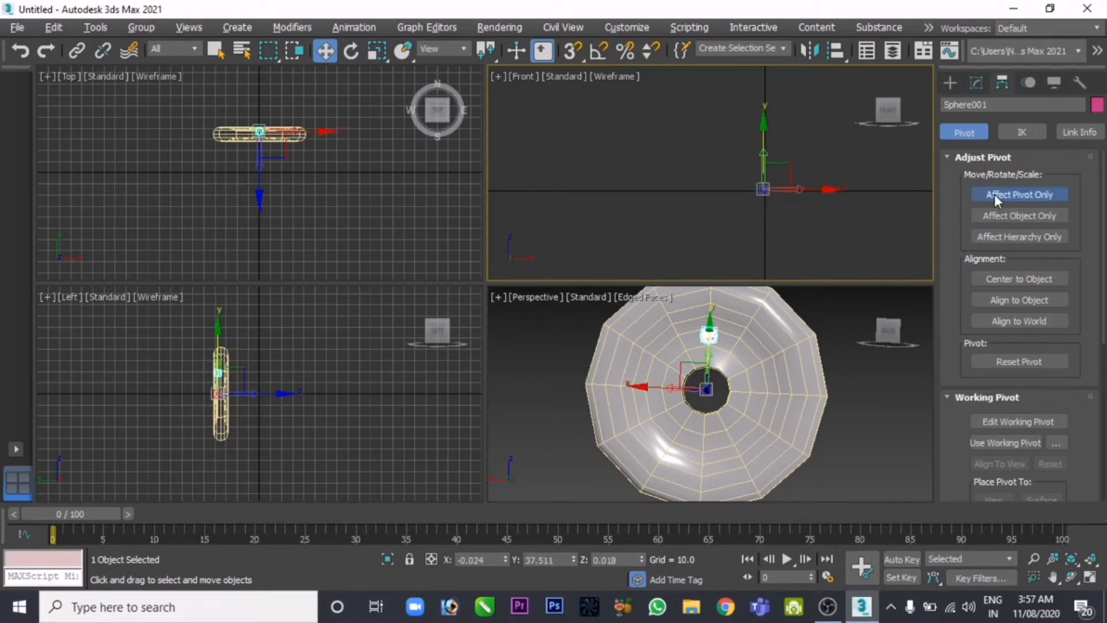
- Fine-tune only the sphere's pivot height in the Front view to Z 0, then stop editing the pivot
{"action": "scroll", "coordinate": [779, 194], "scroll_direction": "up", "scroll_amount": 1}
{"action": "scroll", "coordinate": [779, 194], "scroll_direction": "up", "scroll_amount": 8}
{"action": "middle_click_drag", "start_coordinate": [769, 187], "coordinate": [926, 258]}
{"action": "left_click_drag", "start_coordinate": [676, 110], "coordinate": [674, 138]}
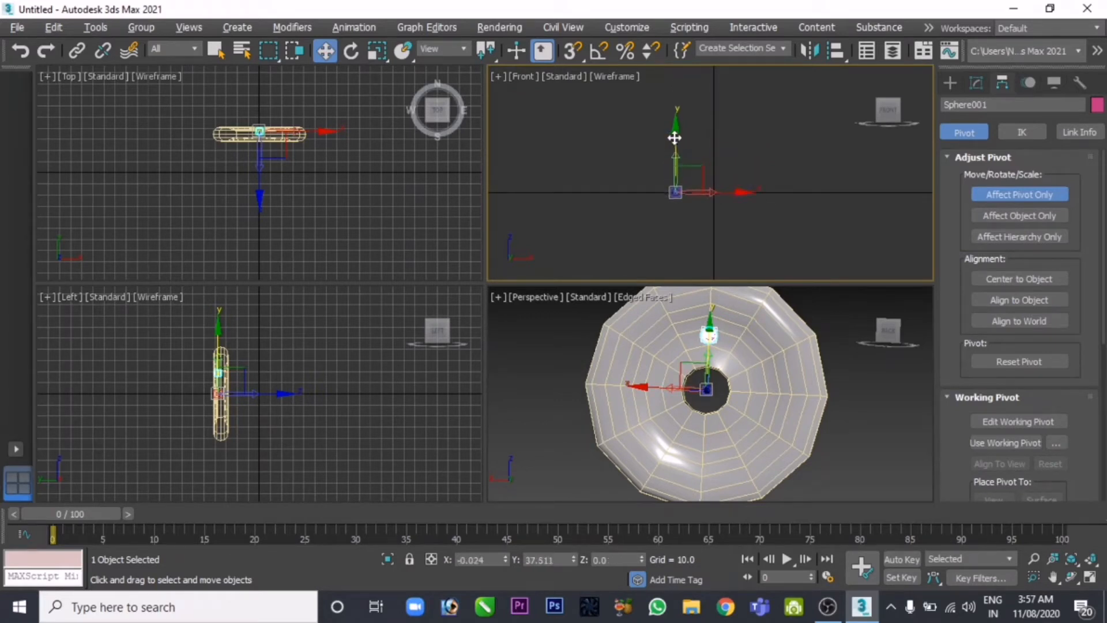
{"action": "scroll", "coordinate": [713, 154], "scroll_direction": "down", "scroll_amount": 4}
{"action": "left_click", "coordinate": [1005, 193]}
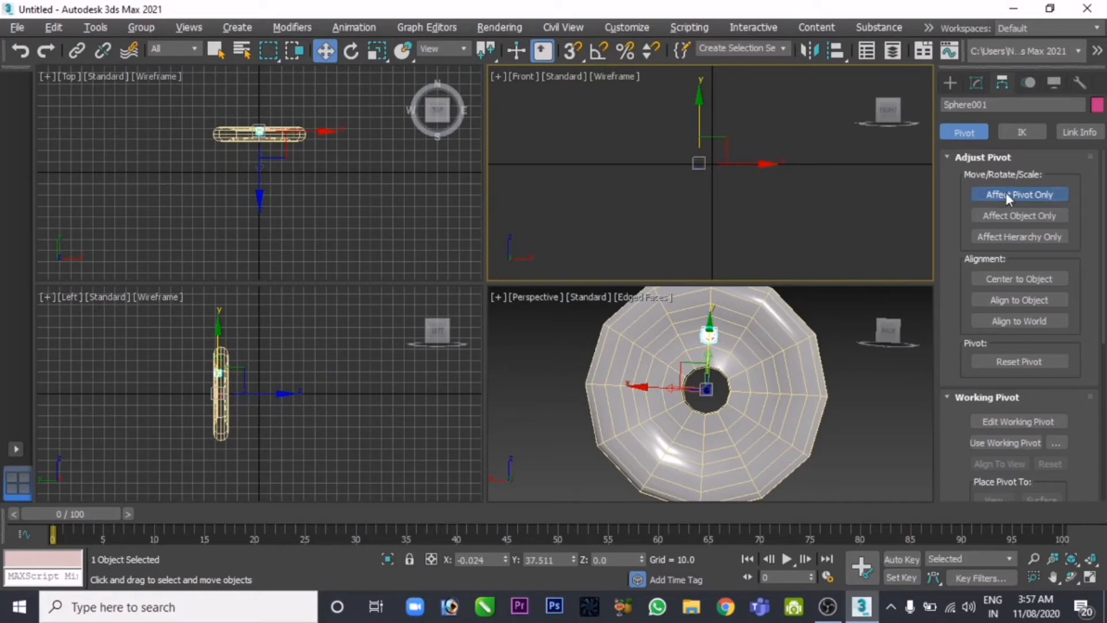
- Nudge the sphere along X to about -0.001 so its pivot meets the grid's origin at the torus's centre
{"action": "left_click_drag", "start_coordinate": [754, 164], "coordinate": [767, 167]}
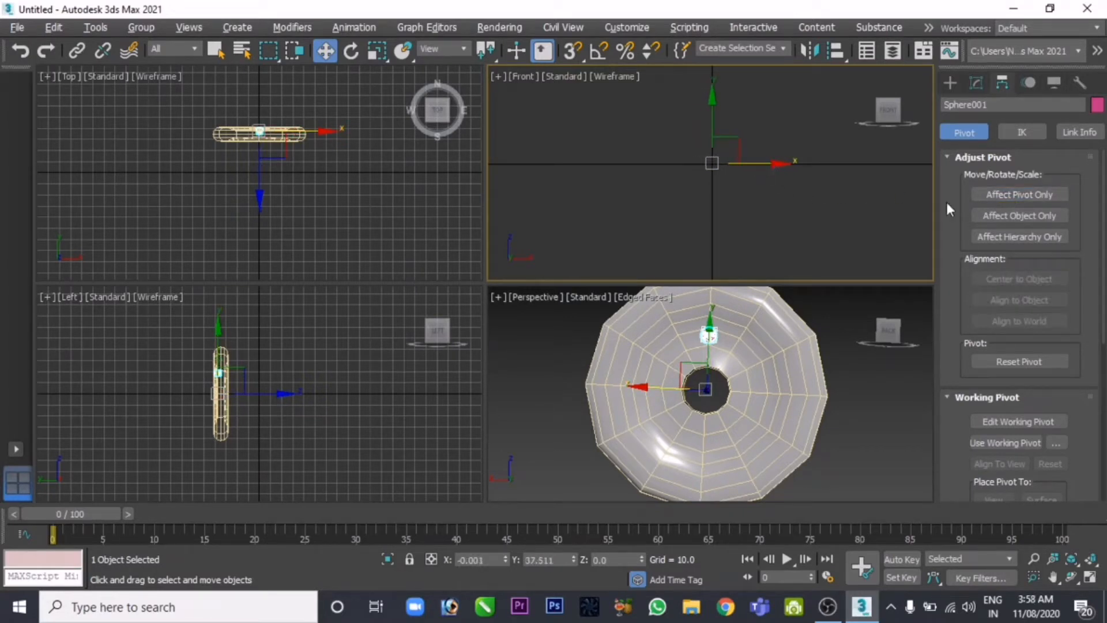
{"action": "left_click", "coordinate": [1001, 195]}
{"action": "left_click", "coordinate": [996, 196]}
{"action": "scroll", "coordinate": [799, 191], "scroll_direction": "down", "scroll_amount": 8}
{"action": "scroll", "coordinate": [798, 187], "scroll_direction": "down", "scroll_amount": 5}
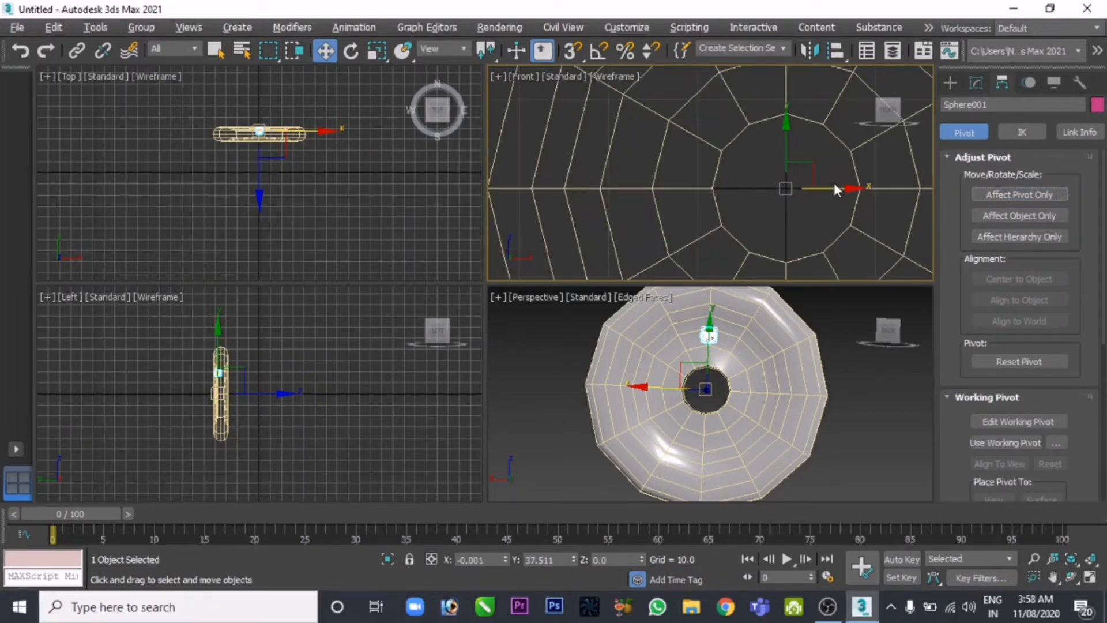
{"action": "middle_click_drag", "start_coordinate": [831, 182], "coordinate": [742, 176]}
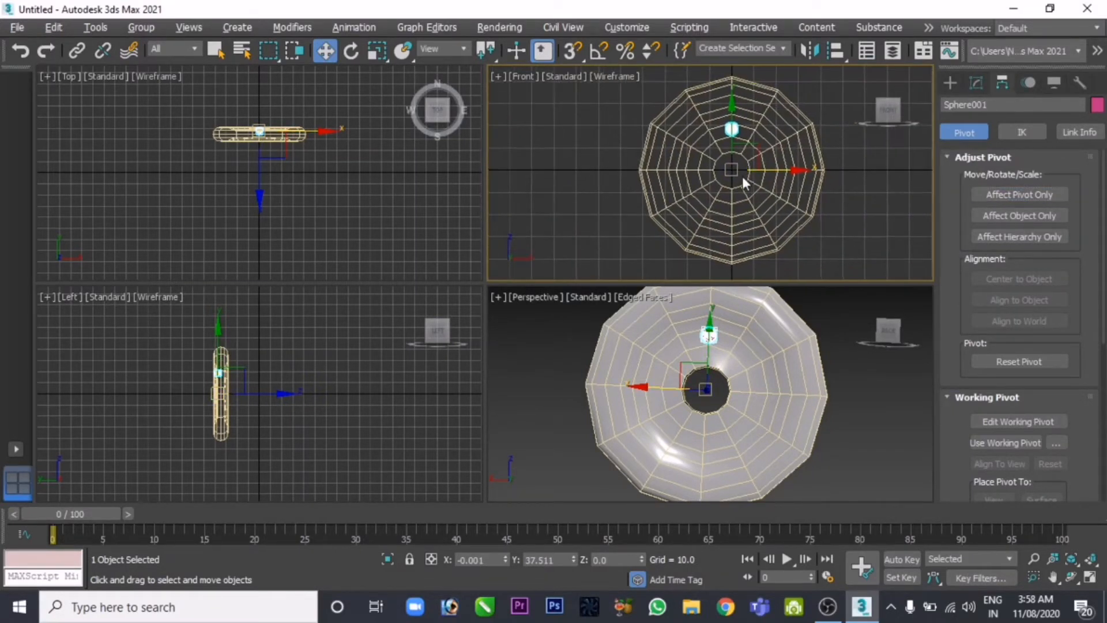
- Start an Array of the sphere with rotation defined by totals and its preview turned on
{"action": "left_click", "coordinate": [95, 27]}
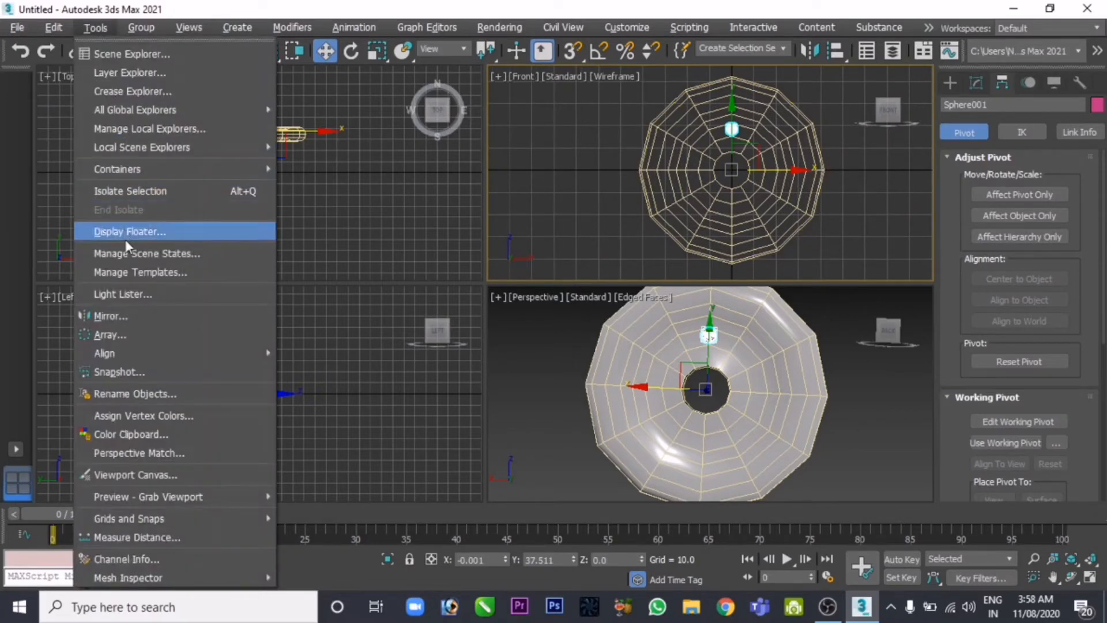
{"action": "left_click", "coordinate": [137, 334]}
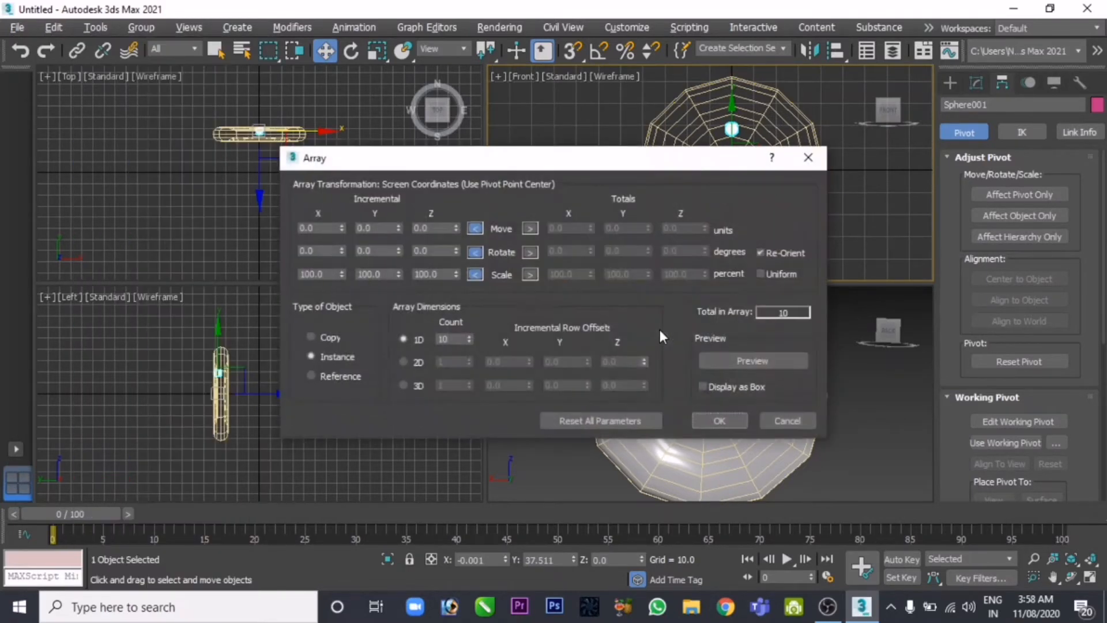
{"action": "left_click_drag", "start_coordinate": [609, 158], "coordinate": [392, 151]}
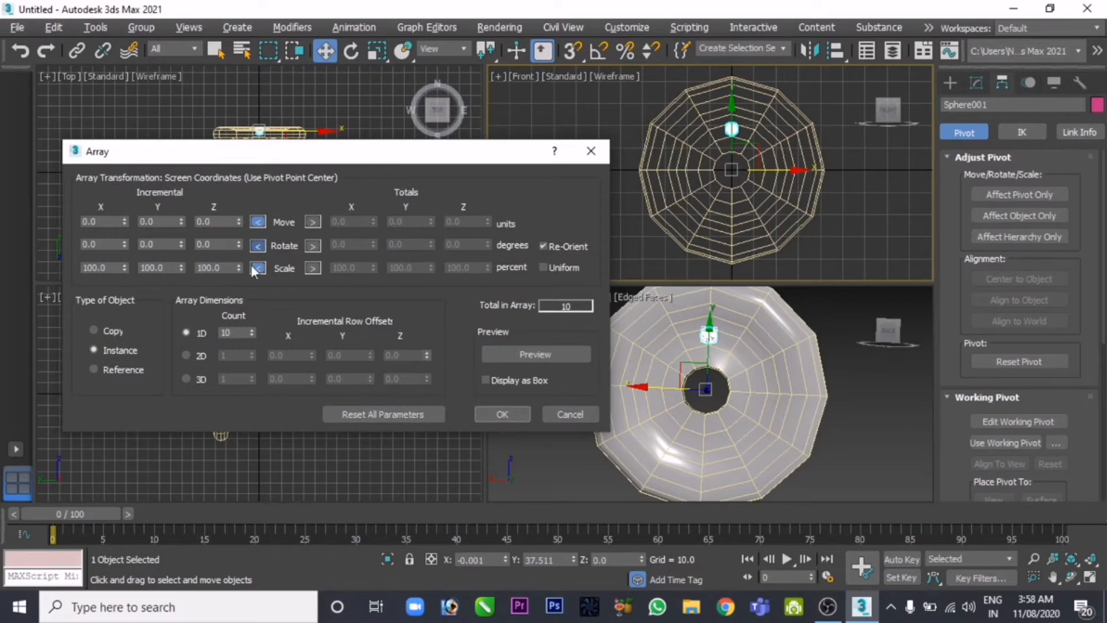
{"action": "left_click", "coordinate": [312, 245]}
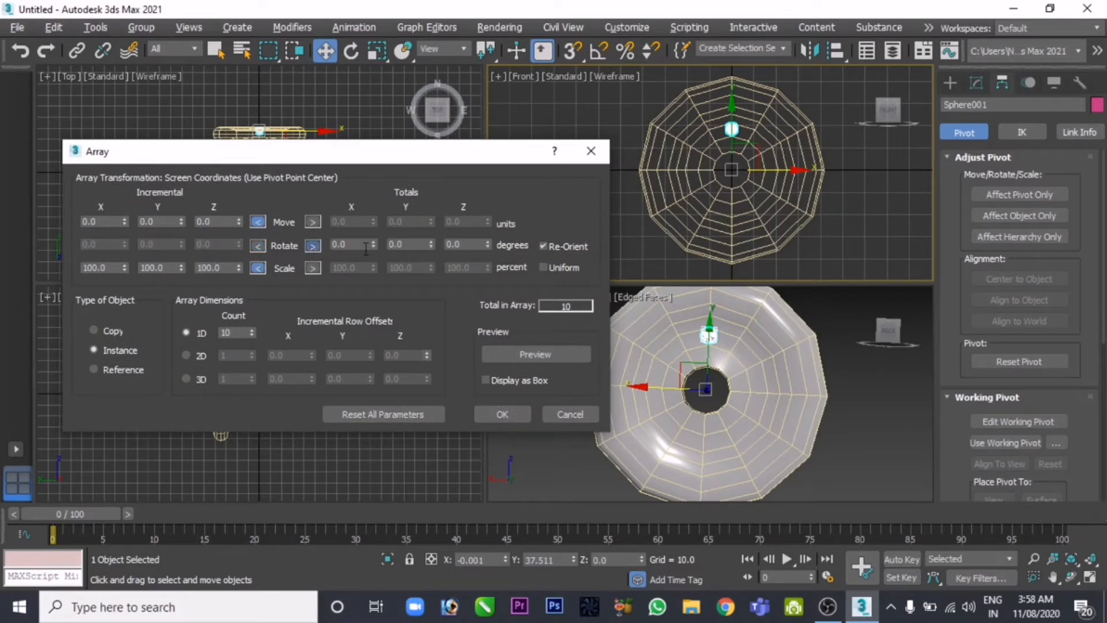
{"action": "left_click", "coordinate": [531, 355]}
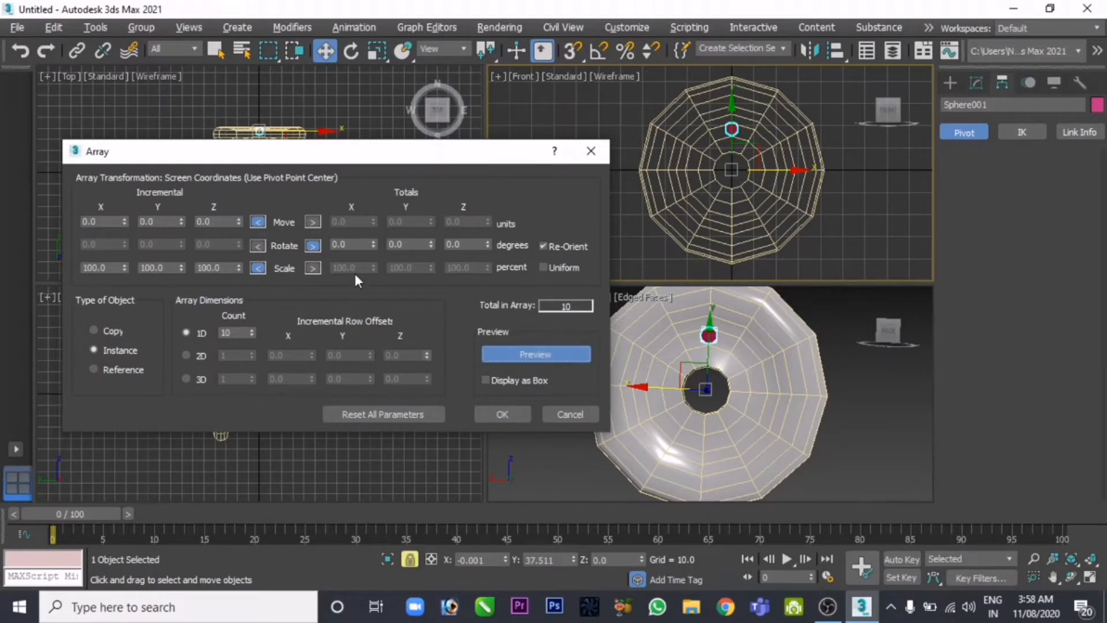
- Try total rotations about X and Y in the array preview, resetting each to 0
{"action": "left_click", "coordinate": [375, 242]}
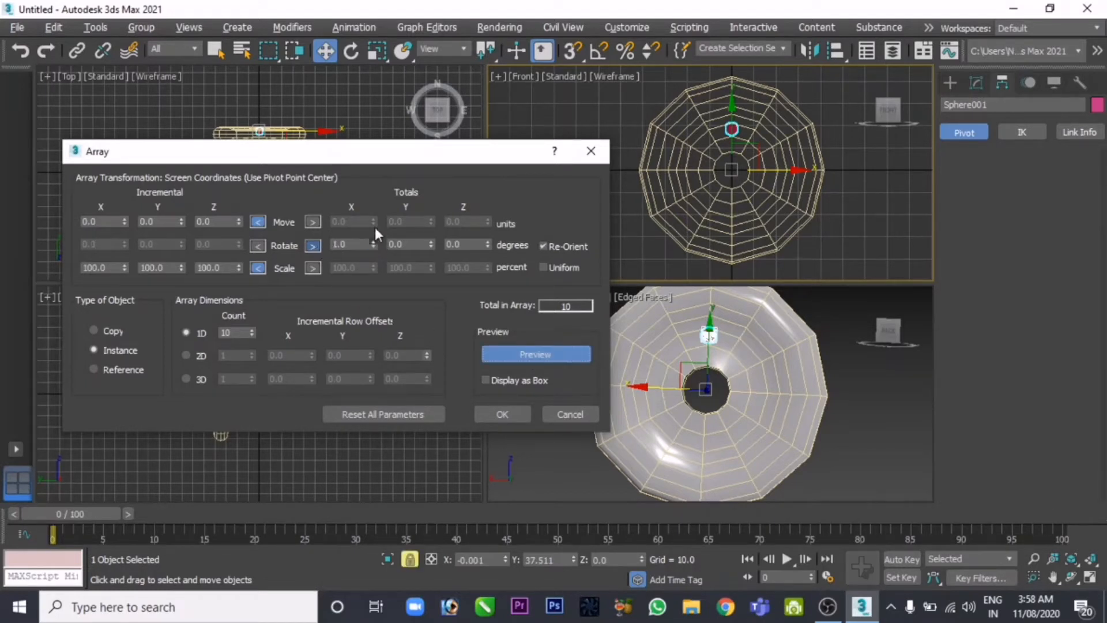
{"action": "right_click", "coordinate": [373, 246]}
{"action": "left_click_drag", "start_coordinate": [431, 243], "coordinate": [427, 221]}
{"action": "right_click", "coordinate": [431, 245]}
- Set the array's total rotation about Z to 360 degrees
{"action": "left_click", "coordinate": [486, 241]}
{"action": "left_click_drag", "start_coordinate": [487, 247], "coordinate": [348, 255]}
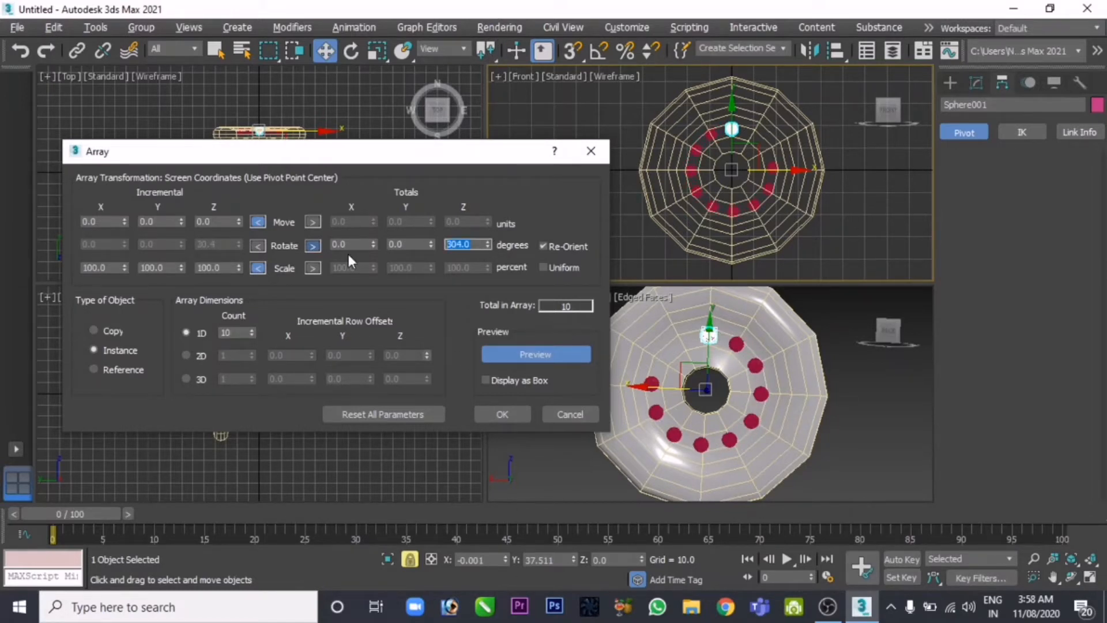
{"action": "type", "text": "360"}
{"action": "left_click", "coordinate": [402, 245]}
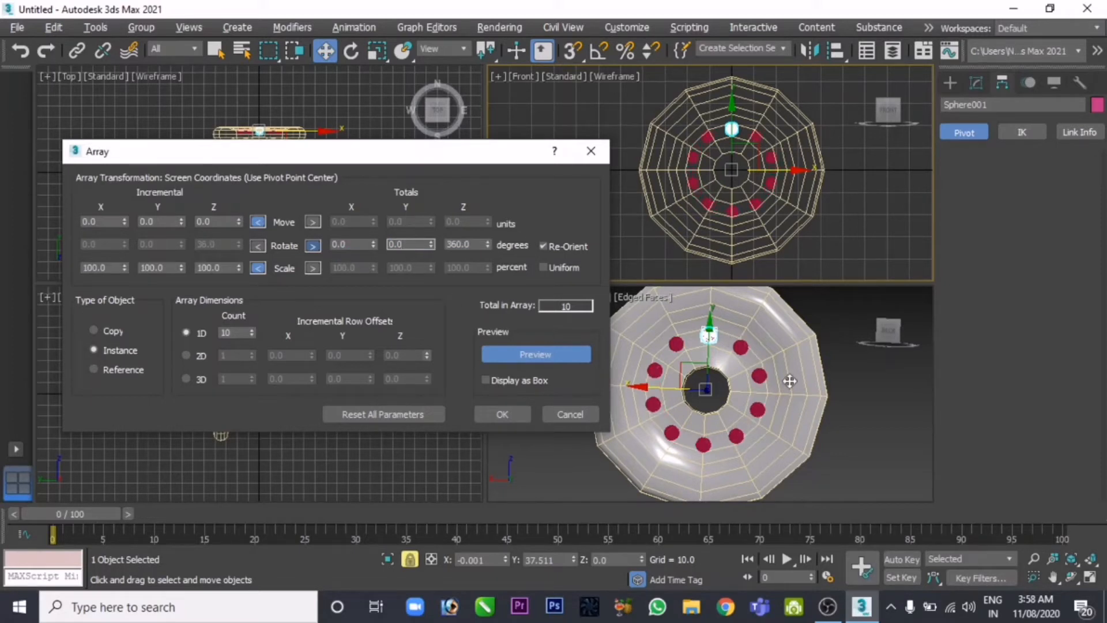
- Raise the 1D array count to 23 and create the ring of instanced spheres around the torus's hole
{"action": "left_click", "coordinate": [252, 330]}
{"action": "left_click", "coordinate": [251, 330]}
{"action": "left_click", "coordinate": [251, 329]}
{"action": "left_click", "coordinate": [251, 330]}
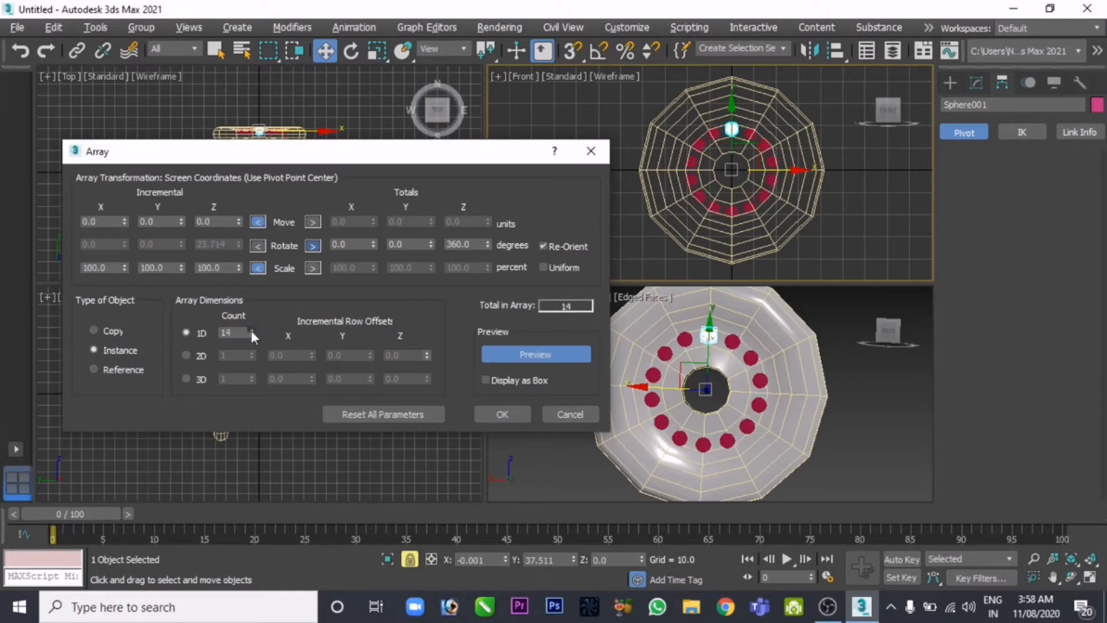
{"action": "left_click", "coordinate": [251, 330]}
{"action": "left_click", "coordinate": [252, 330]}
{"action": "left_click", "coordinate": [252, 330]}
{"action": "left_click", "coordinate": [252, 330]}
{"action": "left_click", "coordinate": [252, 330]}
{"action": "left_click", "coordinate": [251, 330]}
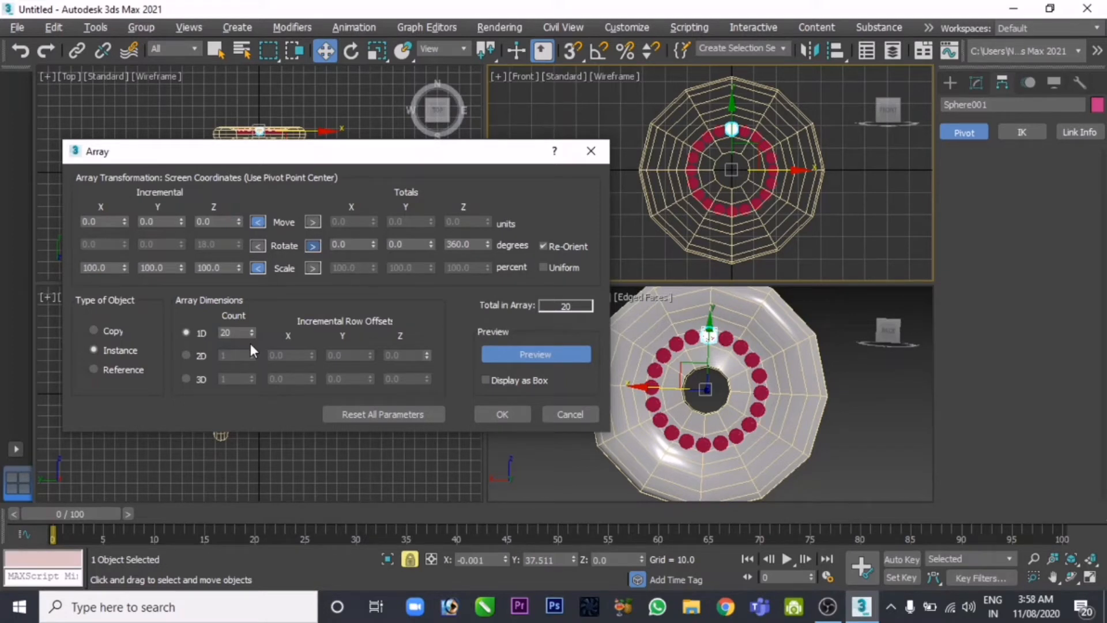
{"action": "left_click", "coordinate": [252, 330]}
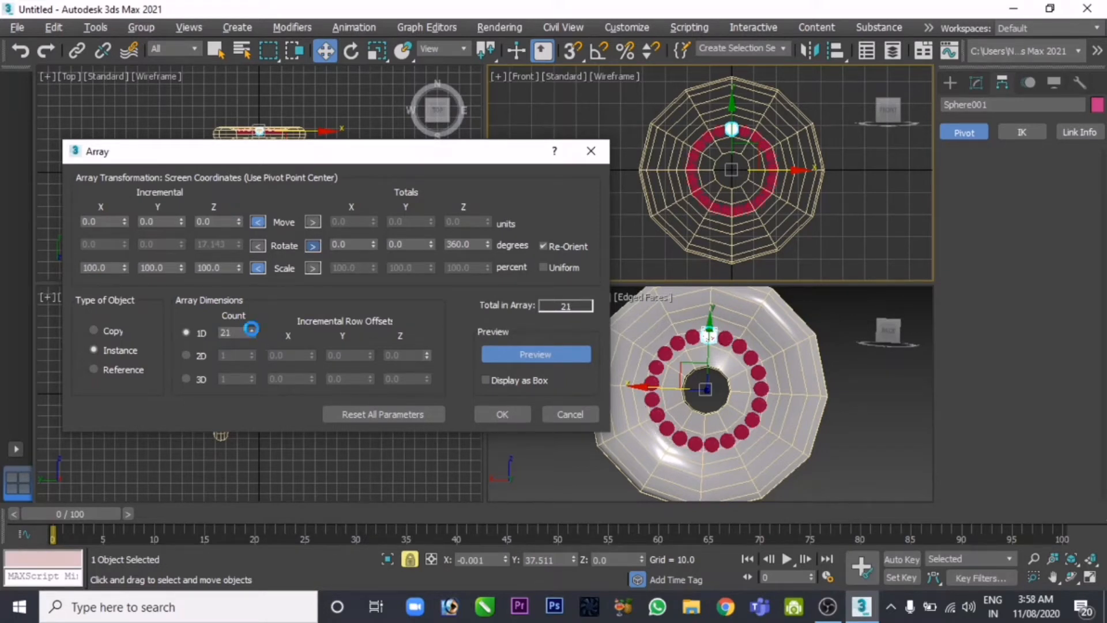
{"action": "left_click", "coordinate": [251, 330]}
{"action": "left_click", "coordinate": [251, 329]}
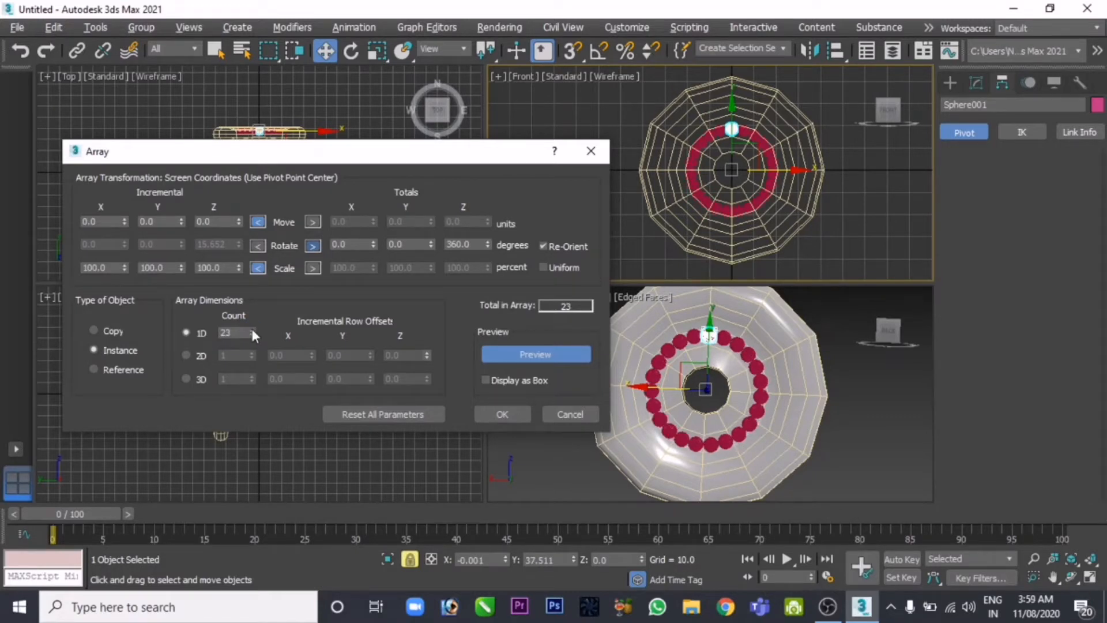
{"action": "left_click", "coordinate": [497, 409]}
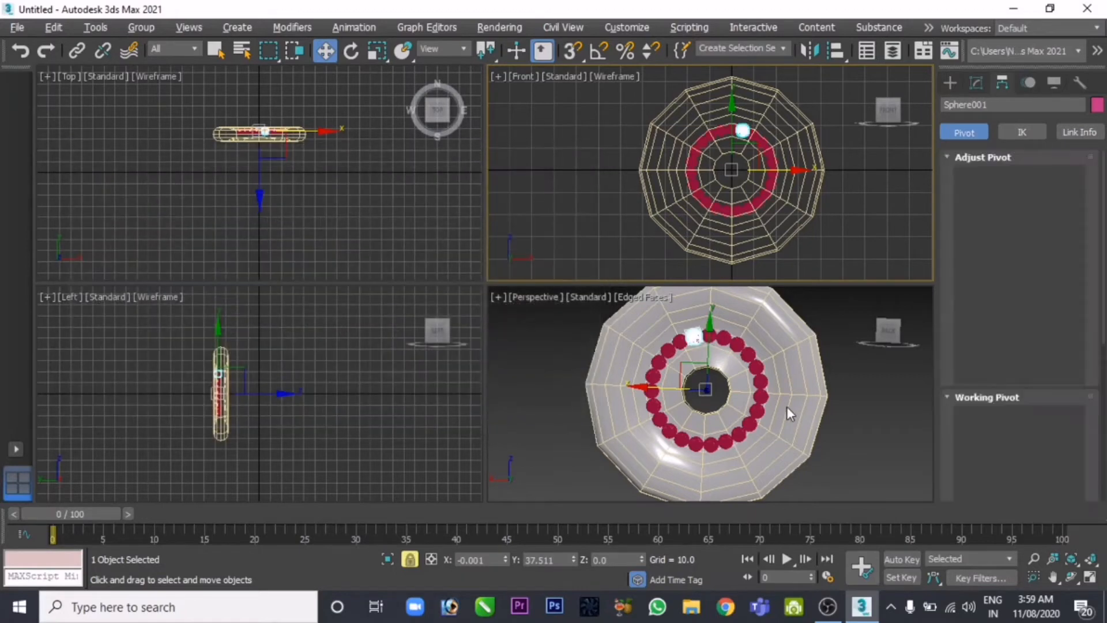
- Examine the ring of spheres on the torus's face from an angle in the maximized Perspective view
{"action": "middle_click_drag", "start_coordinate": [740, 415], "coordinate": [752, 407]}
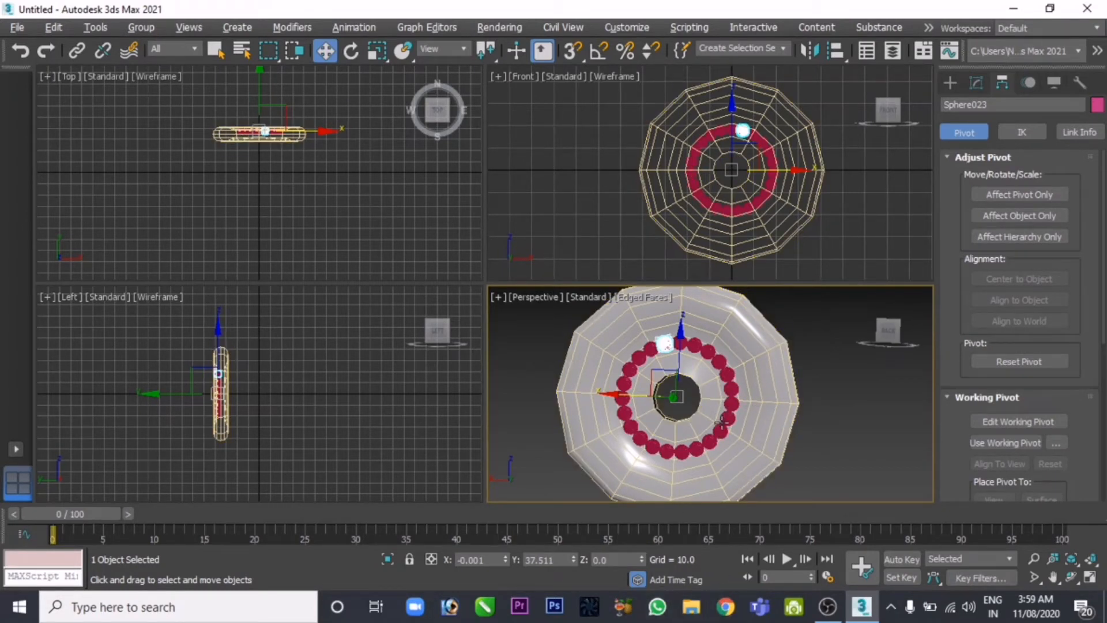
{"action": "middle_click_drag", "start_coordinate": [718, 423], "coordinate": [757, 441], "text": "alt"}
{"action": "key", "text": "alt+w"}
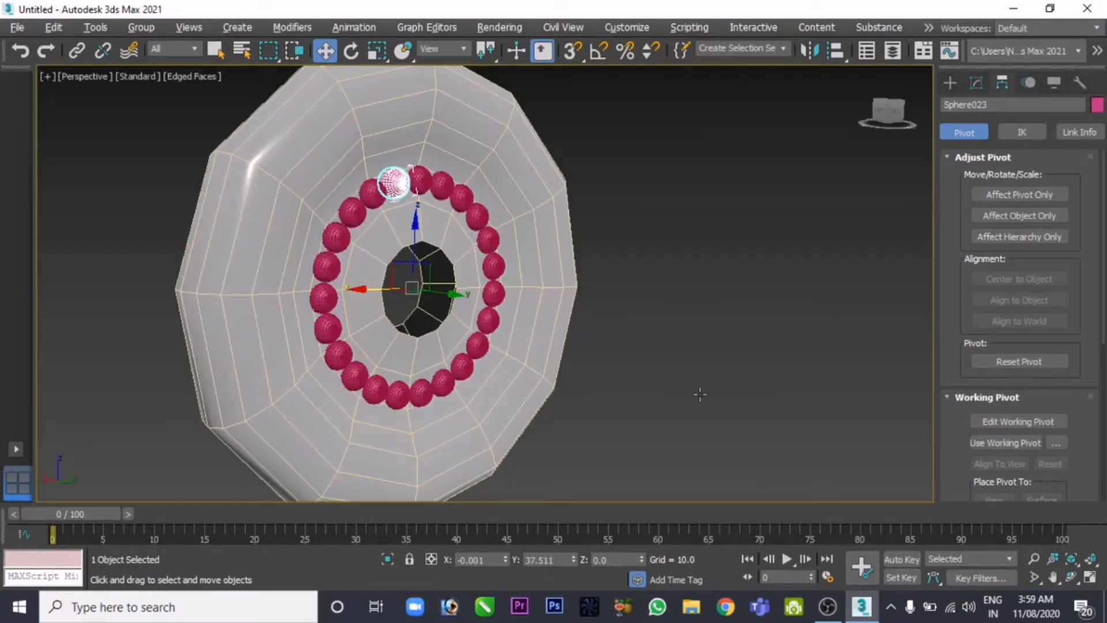
- Deselect the sphere, hide the edged faces and examine the shaded disc with its ring of spheres from another angle
{"action": "left_click", "coordinate": [690, 347]}
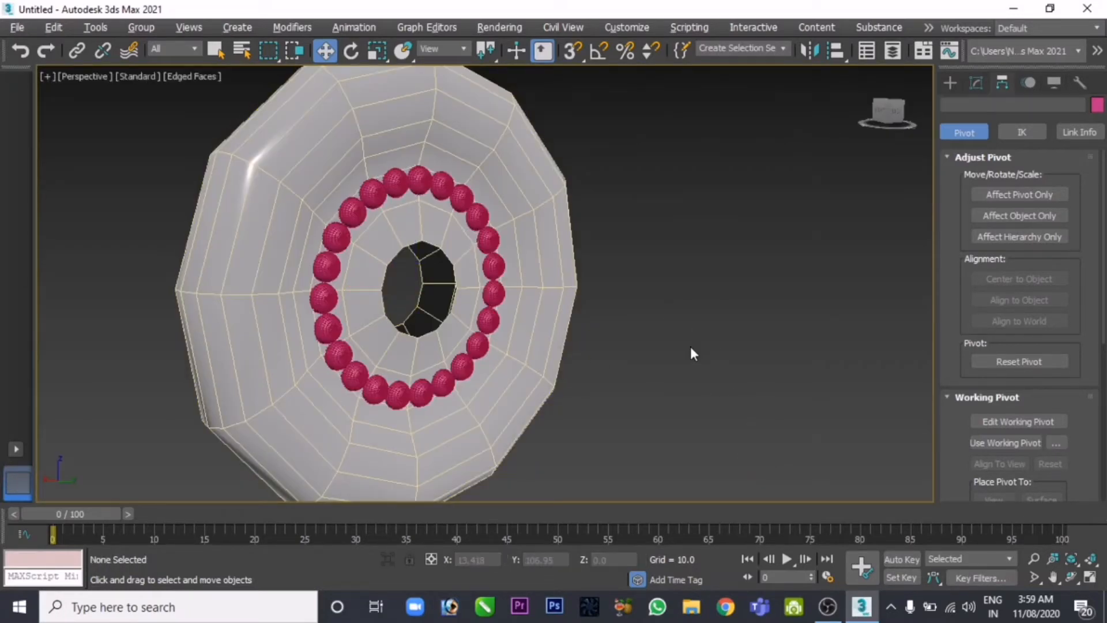
{"action": "key", "text": "F4"}
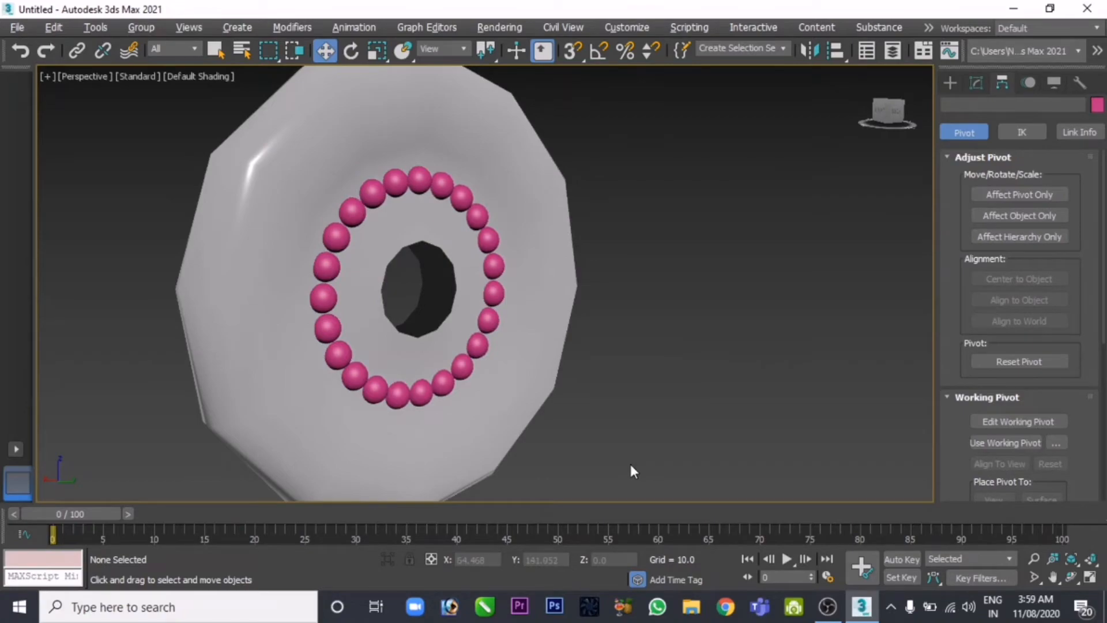
{"action": "middle_click_drag", "start_coordinate": [593, 363], "coordinate": [719, 362]}
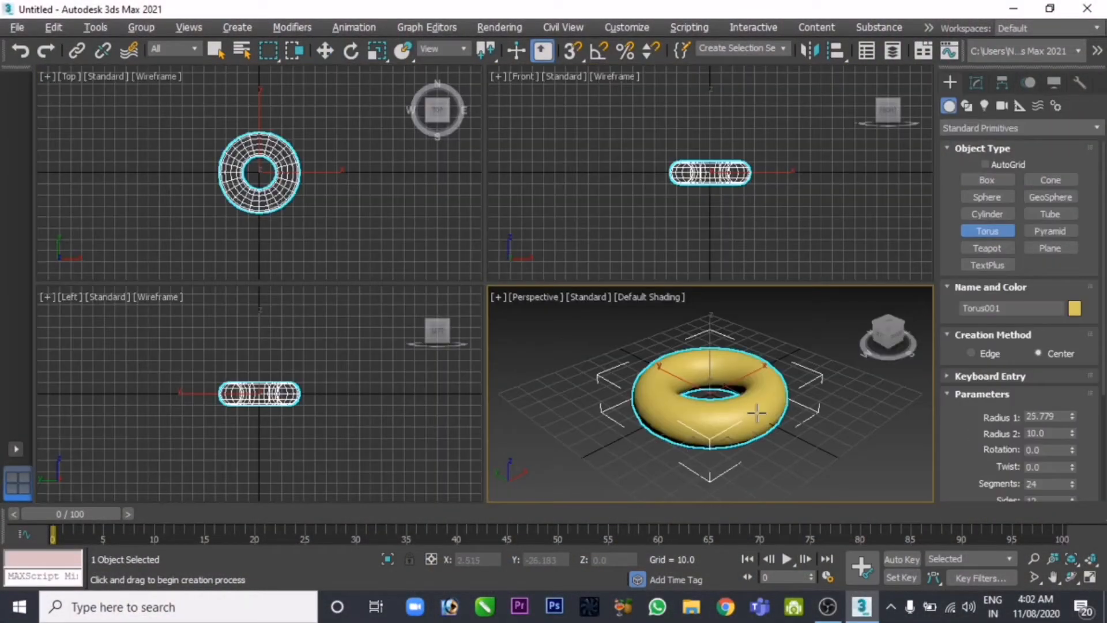
- Create a torus near the origin with radii of about 34.5 and 6.5, and show it in the maximized Perspective view
{"action": "left_click_drag", "start_coordinate": [756, 413], "coordinate": [786, 424]}
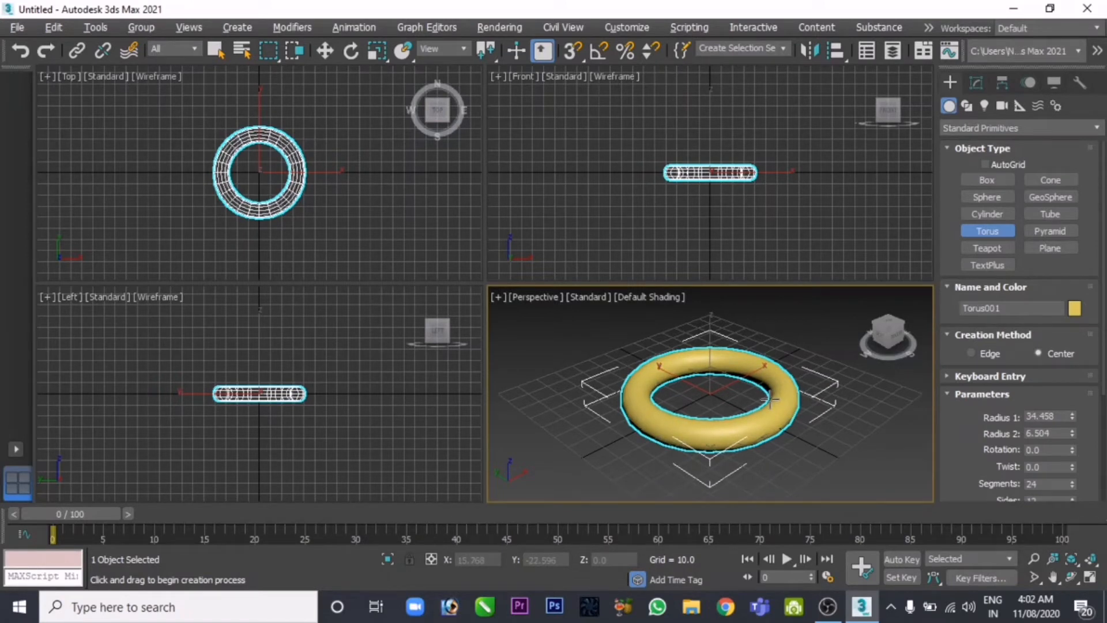
{"action": "left_click", "coordinate": [770, 398]}
{"action": "left_click", "coordinate": [327, 51]}
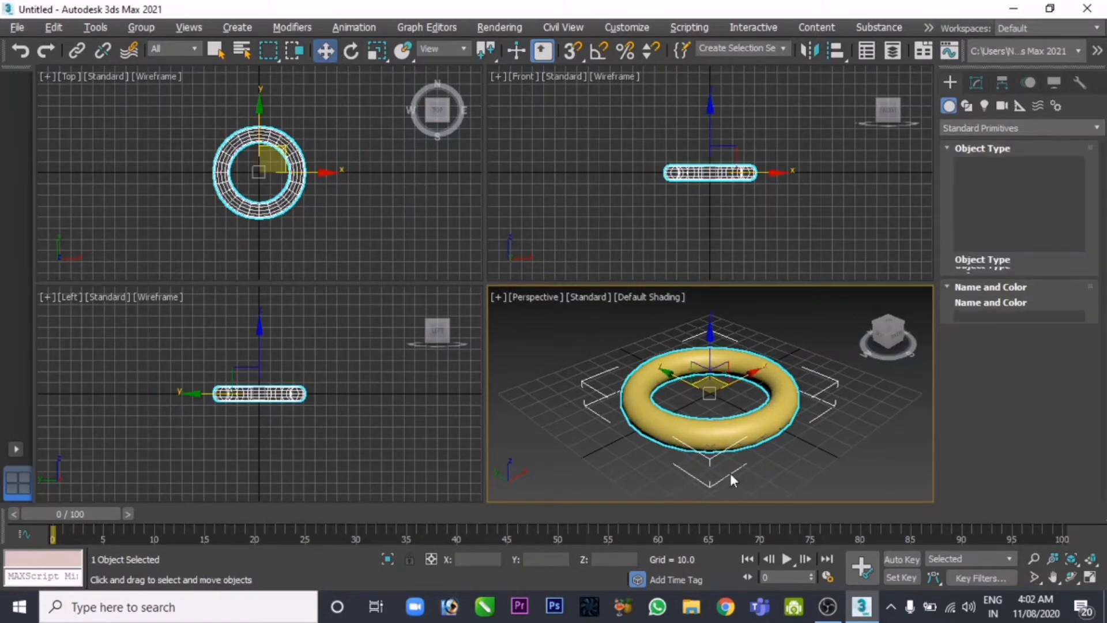
{"action": "middle_click_drag", "start_coordinate": [730, 437], "coordinate": [719, 427]}
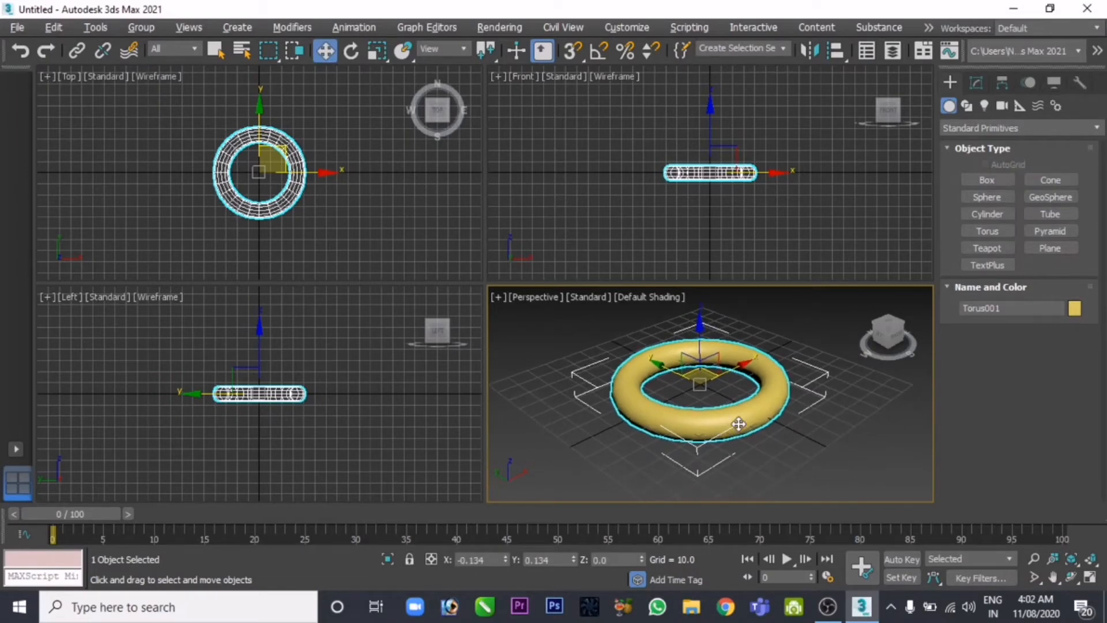
{"action": "key", "text": "alt+w"}
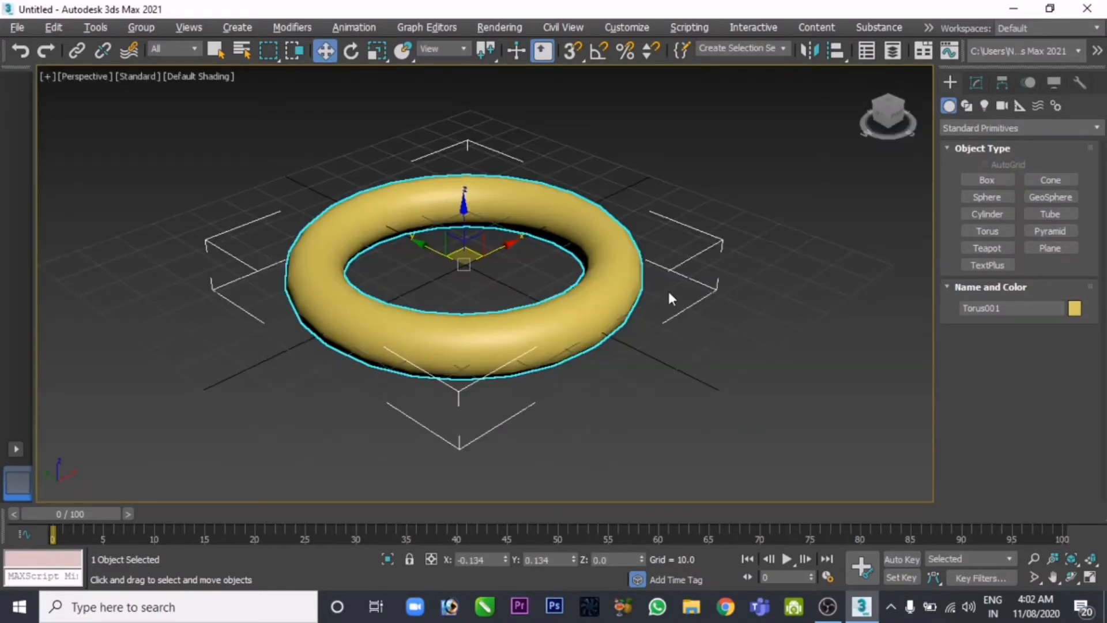
{"action": "middle_click_drag", "start_coordinate": [655, 269], "coordinate": [666, 279]}
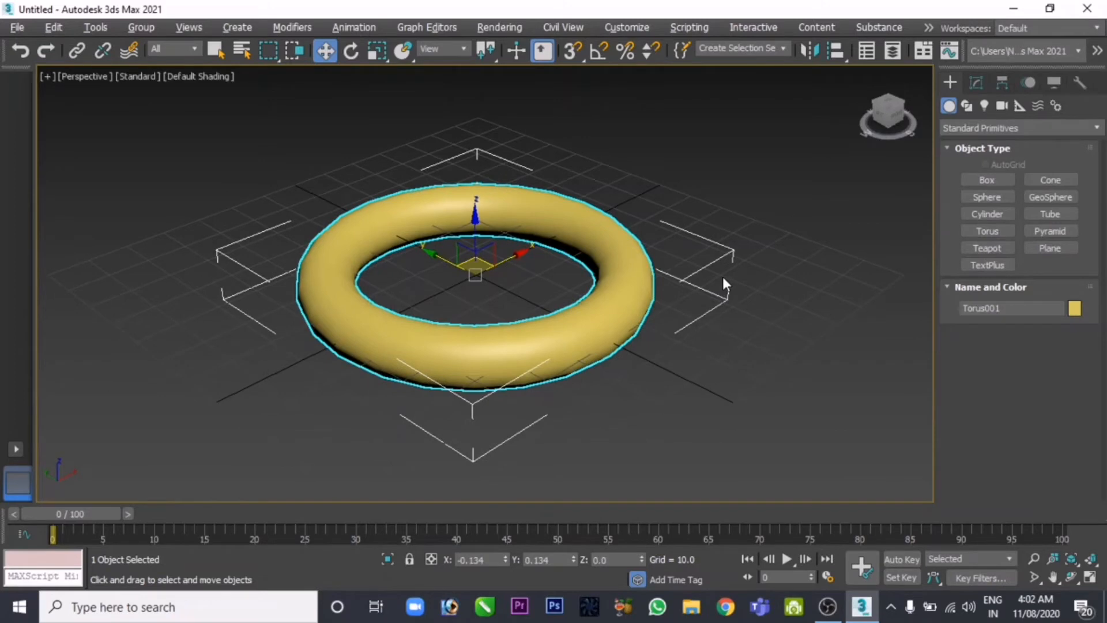
- Reduce the torus's Radius 1 to about 15.2 and Radius 2 to about 2.9, then deselect it and frame it in view
{"action": "left_click", "coordinate": [976, 82]}
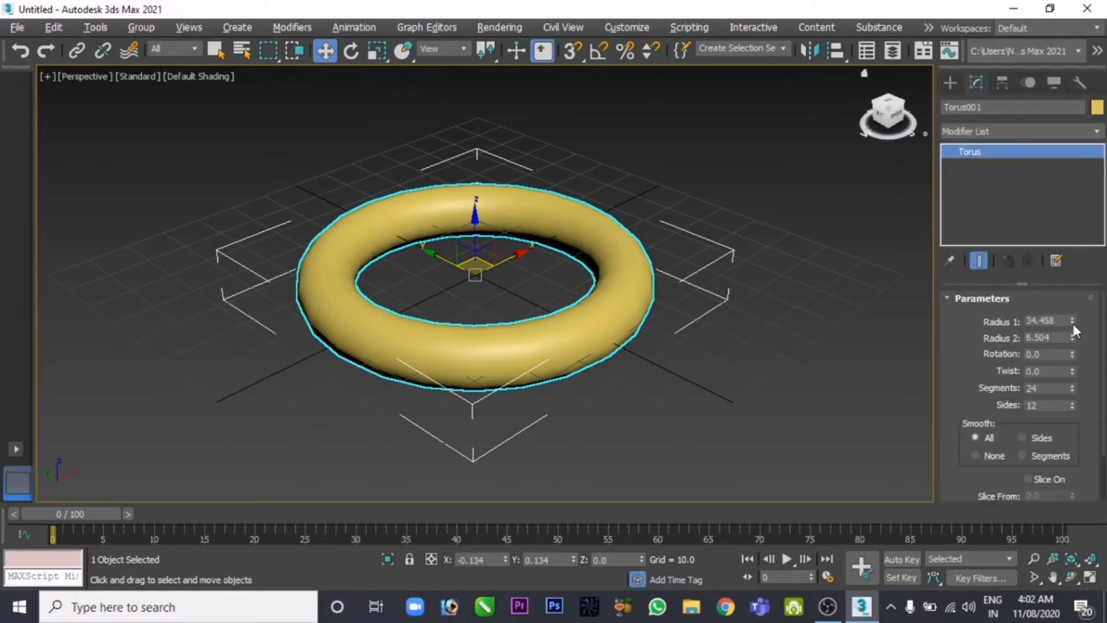
{"action": "left_click_drag", "start_coordinate": [1074, 324], "coordinate": [1080, 378]}
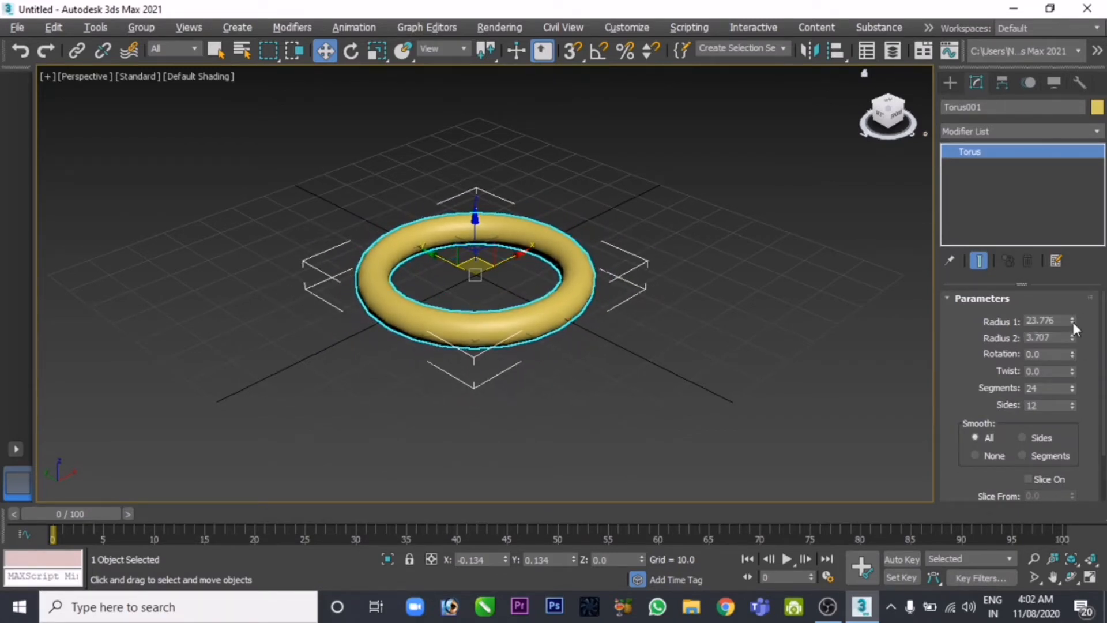
{"action": "left_click_drag", "start_coordinate": [1074, 321], "coordinate": [1076, 363]}
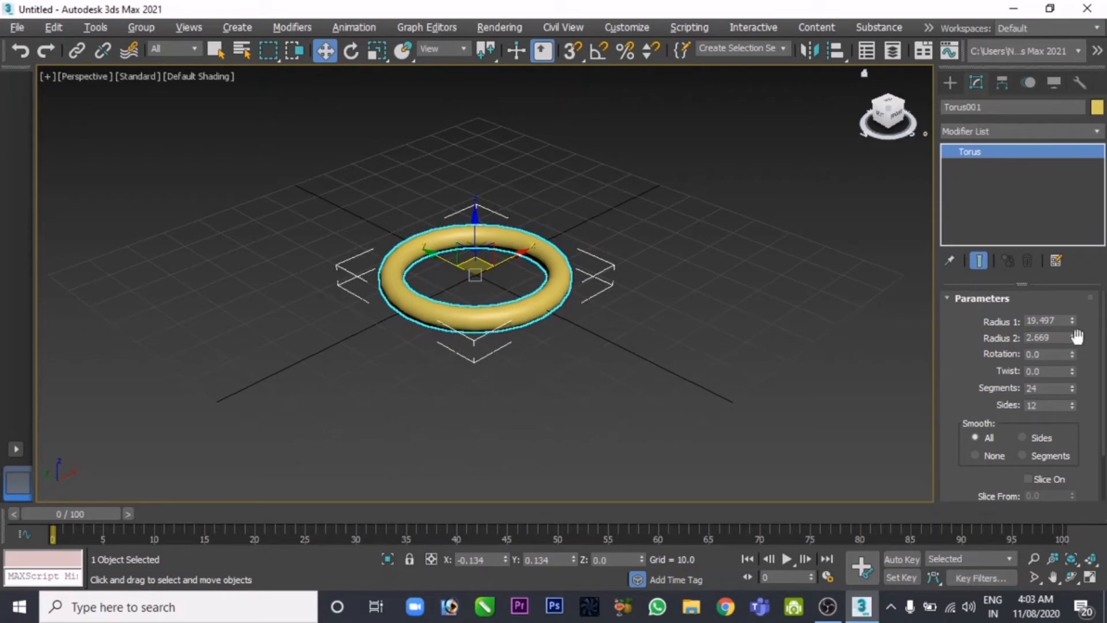
{"action": "left_click_drag", "start_coordinate": [1074, 323], "coordinate": [1073, 336]}
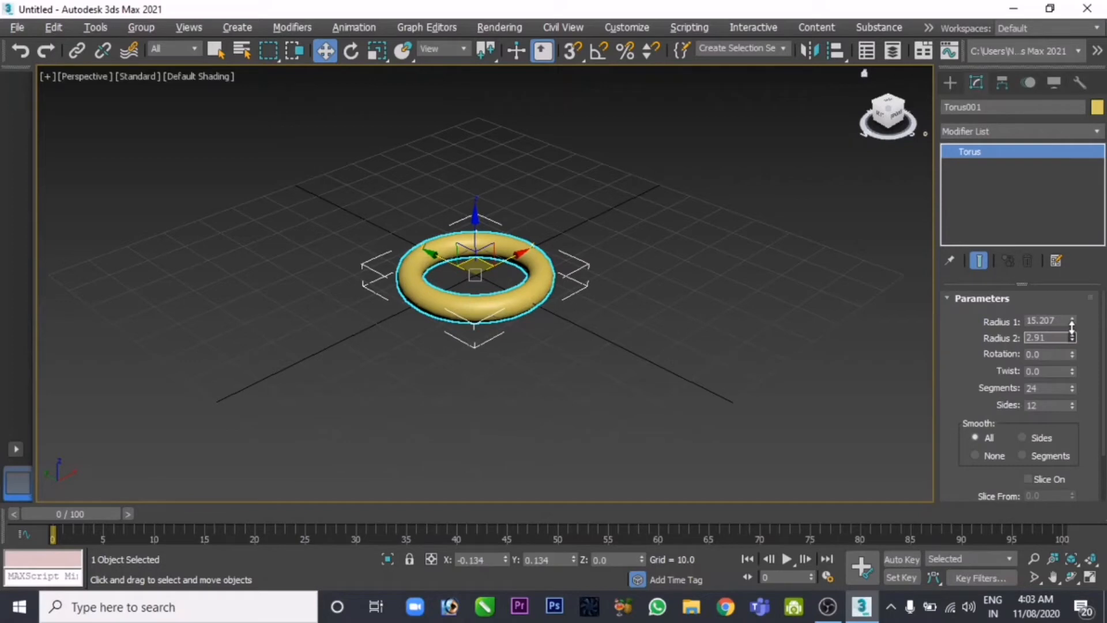
{"action": "left_click", "coordinate": [695, 339]}
{"action": "key", "text": "z"}
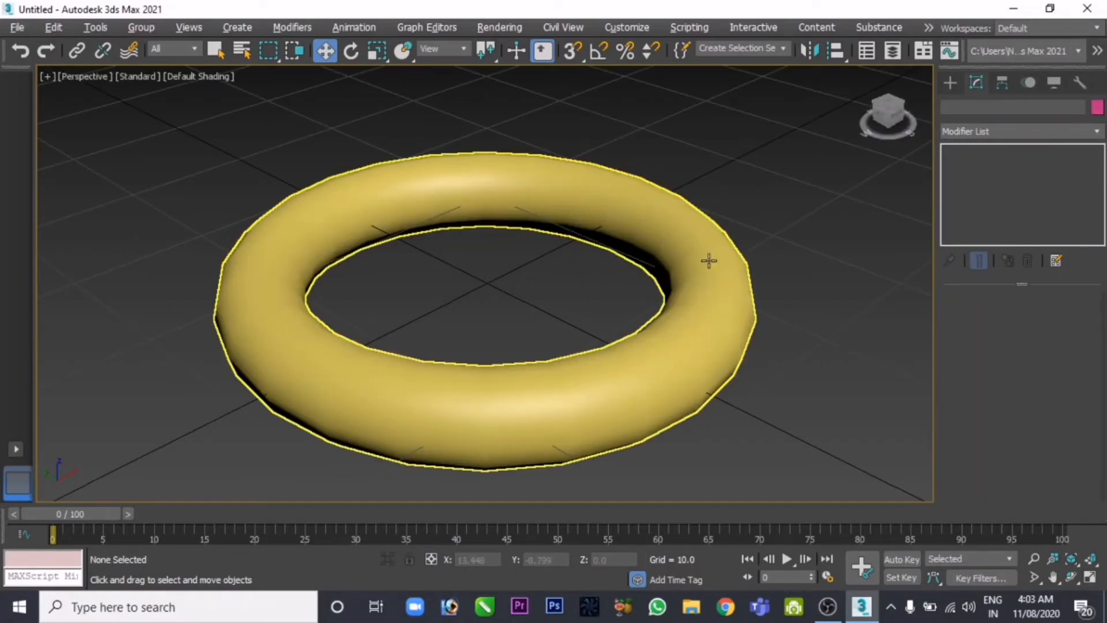
- Return to the four-view layout and rotate the torus 90 degrees about X so it stands upright
{"action": "key", "text": "alt+w"}
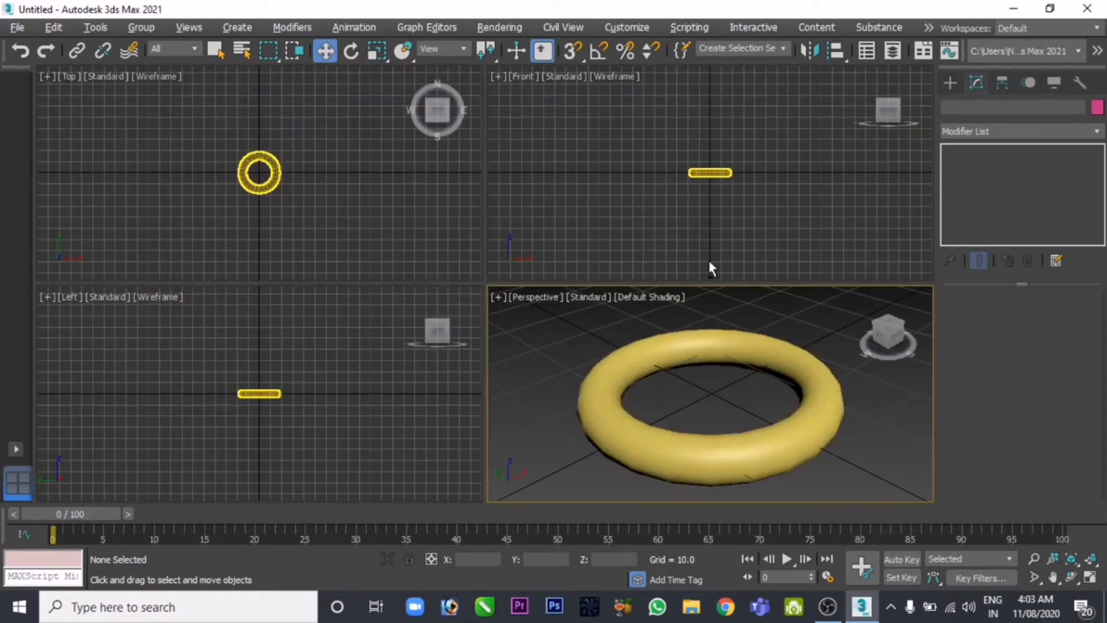
{"action": "left_click", "coordinate": [721, 173]}
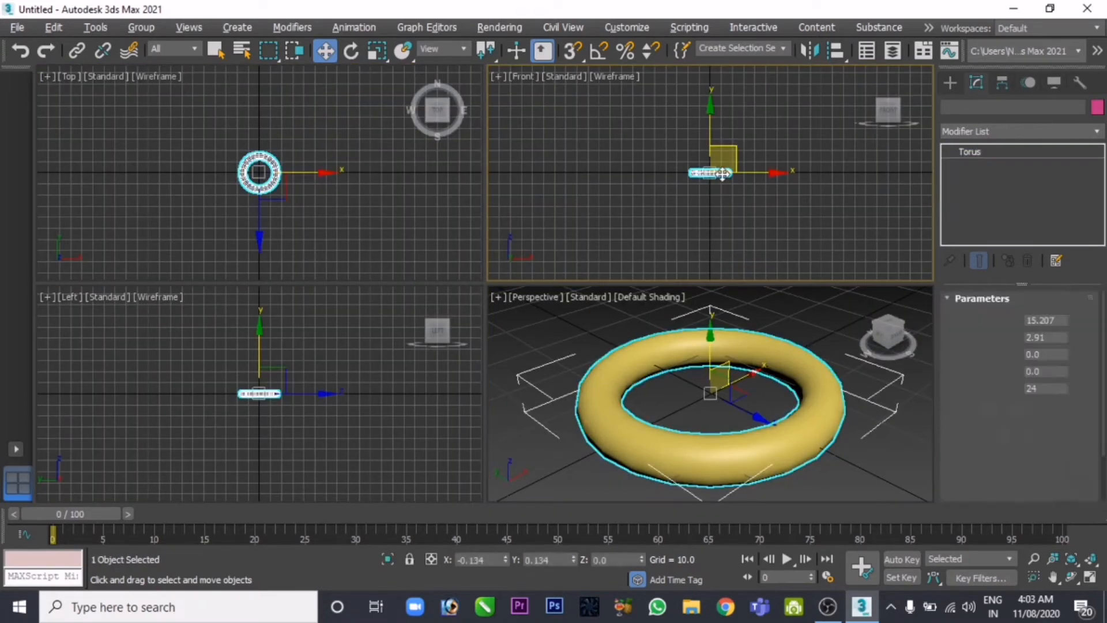
{"action": "left_click", "coordinate": [352, 50]}
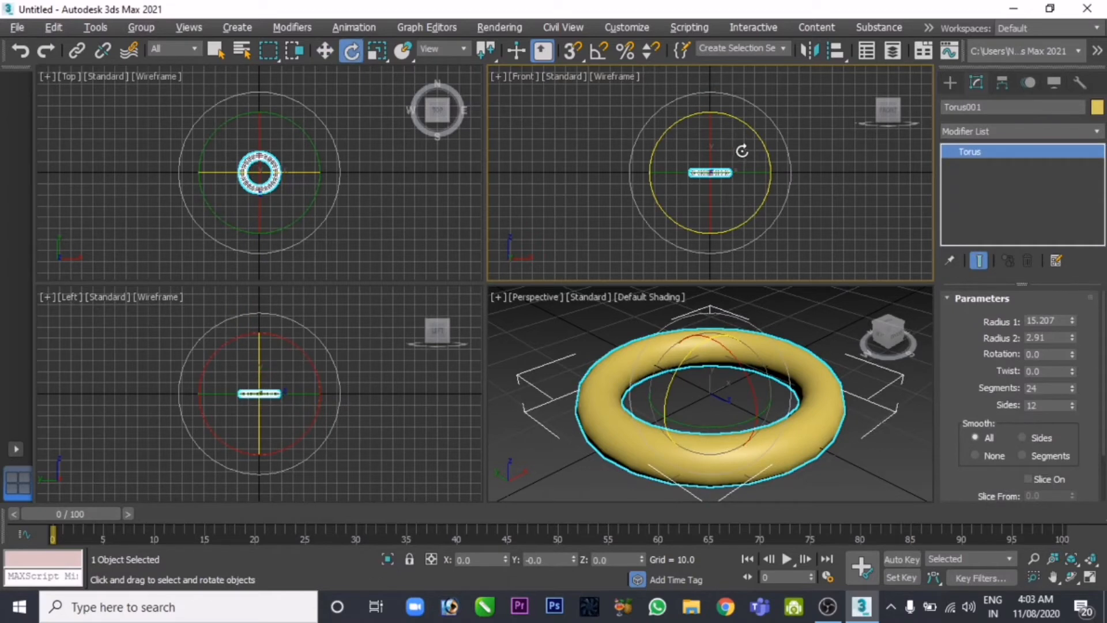
{"action": "left_click_drag", "start_coordinate": [711, 123], "coordinate": [722, 275]}
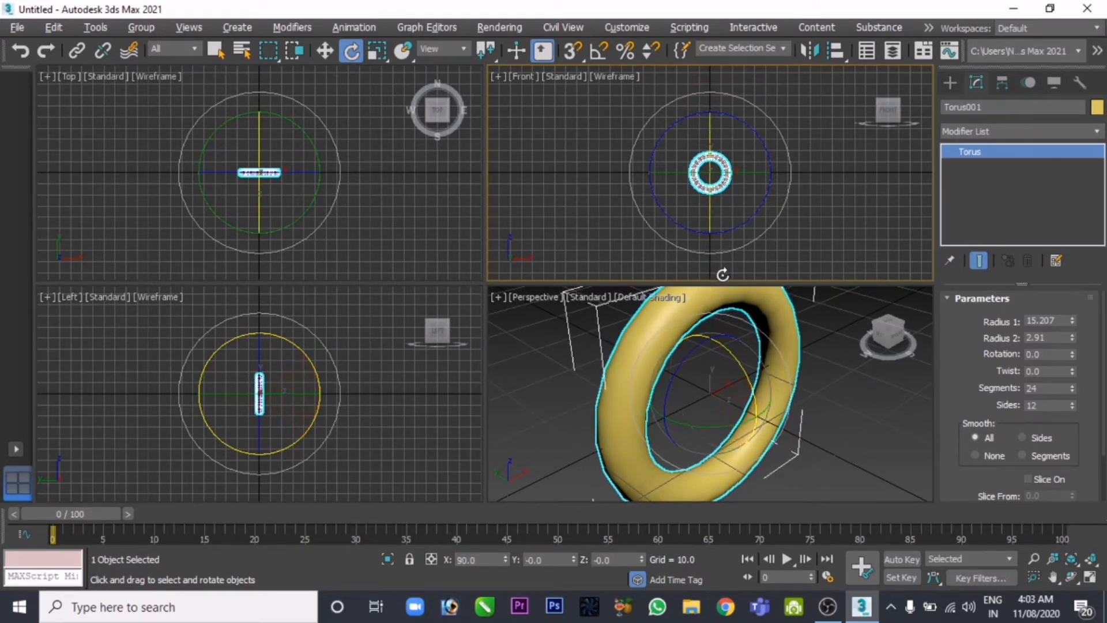
- Move the upright torus up above the grid to a height of about 21.2
{"action": "left_click", "coordinate": [324, 51]}
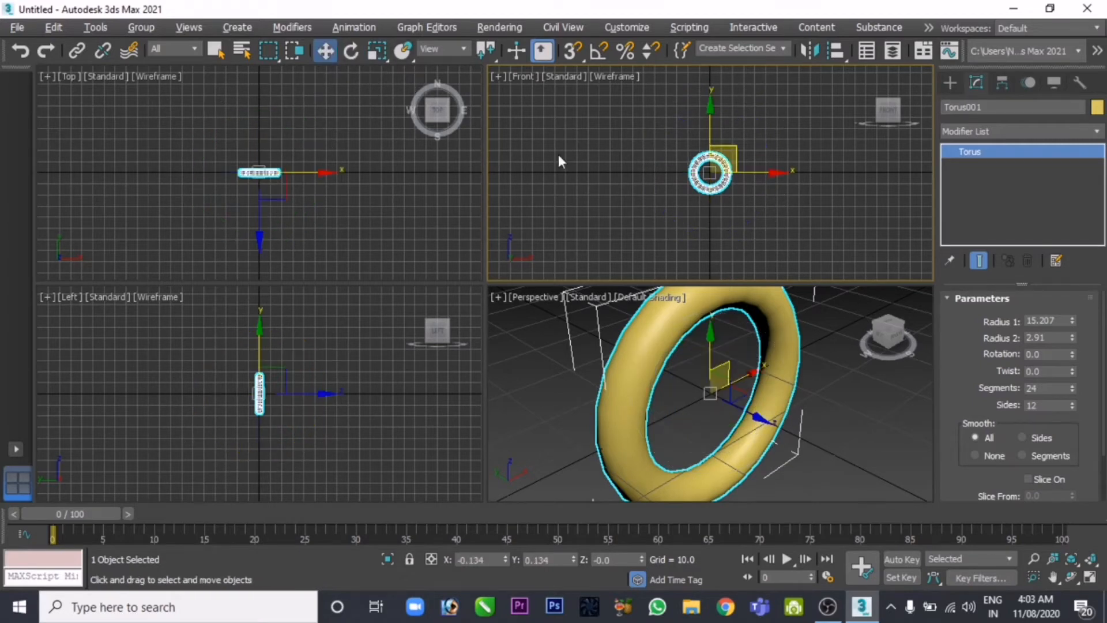
{"action": "left_click_drag", "start_coordinate": [713, 132], "coordinate": [726, 107]}
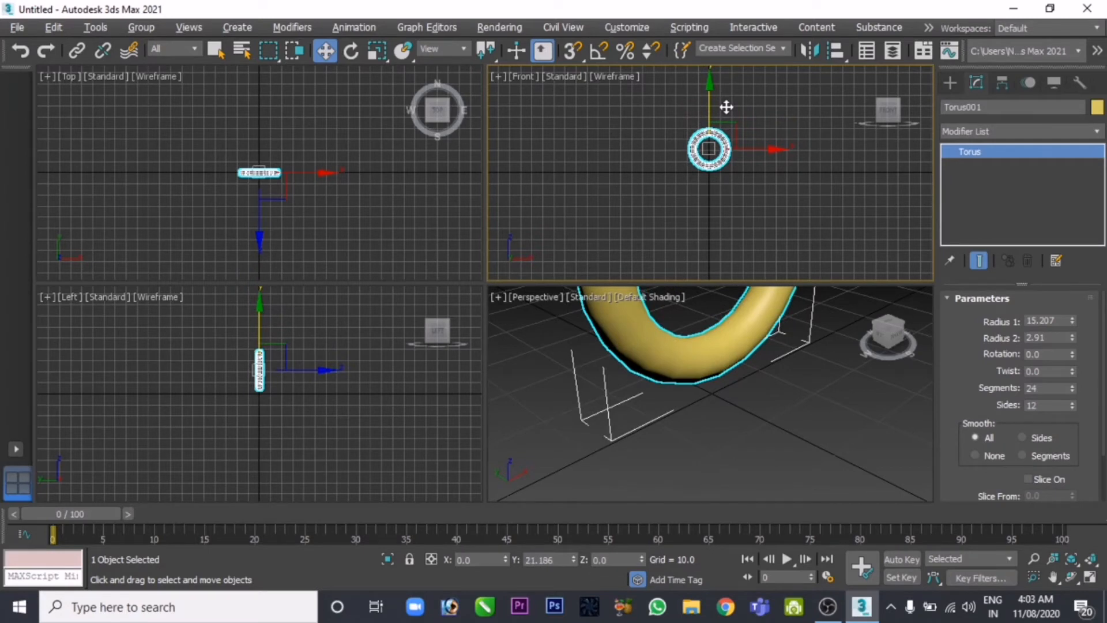
{"action": "middle_click_drag", "start_coordinate": [711, 334], "coordinate": [718, 397]}
{"action": "scroll", "coordinate": [716, 395], "scroll_direction": "down", "scroll_amount": 4}
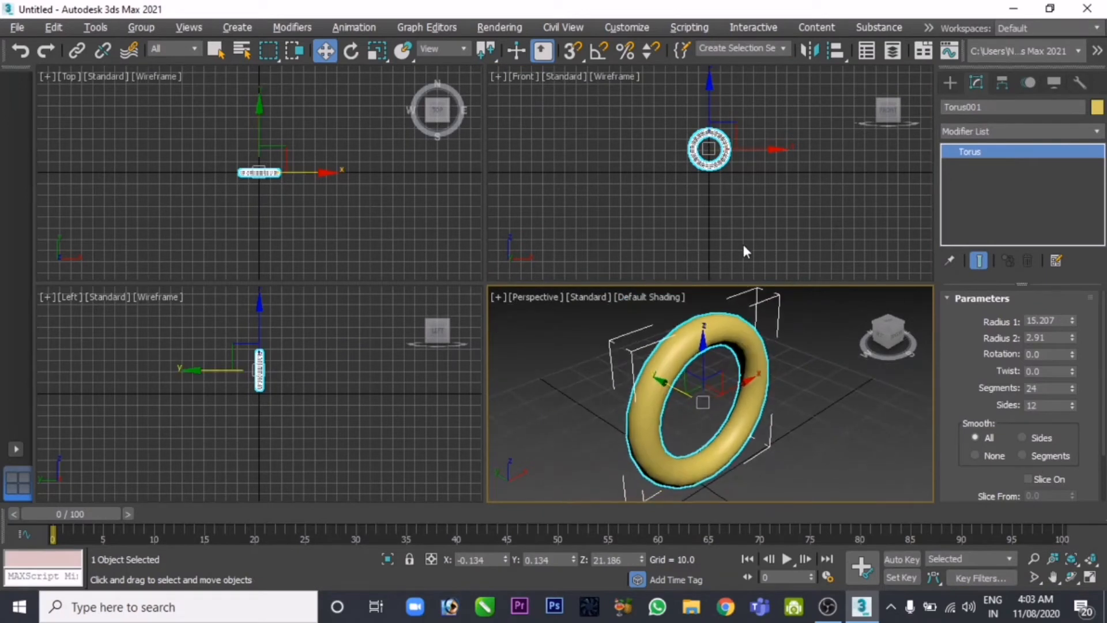
{"action": "left_click", "coordinate": [725, 200]}
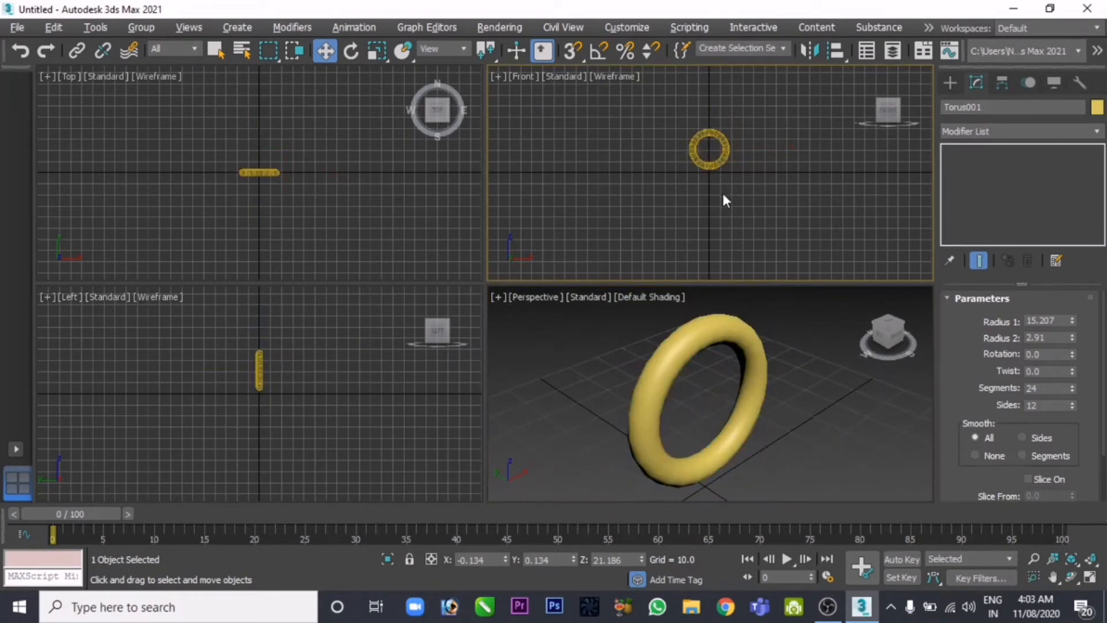
{"action": "left_click", "coordinate": [950, 84]}
{"action": "left_click", "coordinate": [966, 199]}
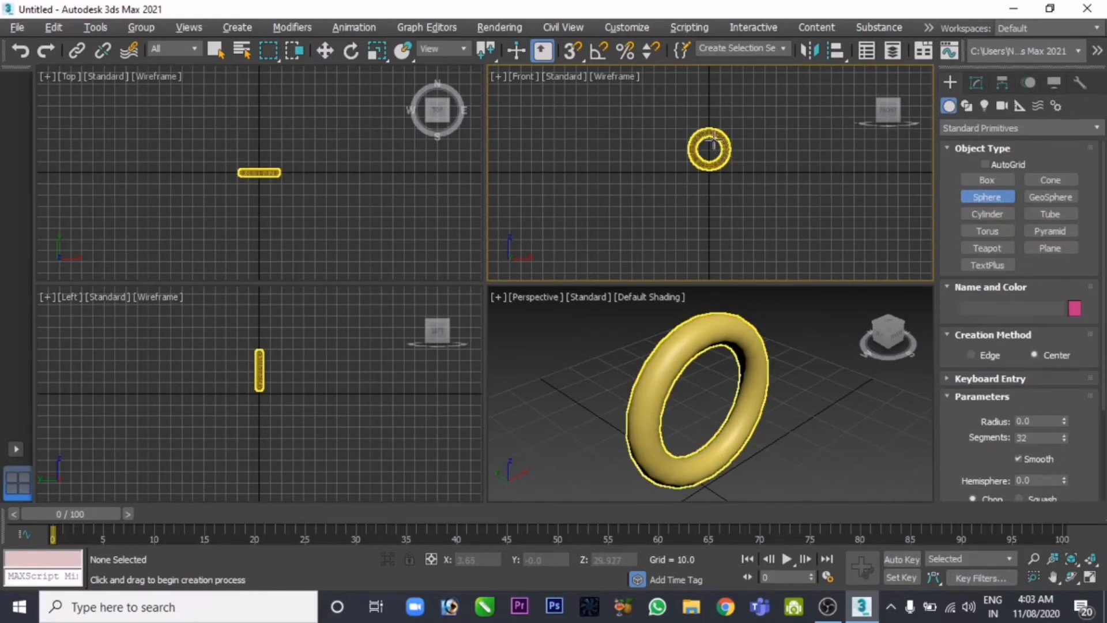
{"action": "scroll", "coordinate": [713, 141], "scroll_direction": "up", "scroll_amount": 3}
{"action": "middle_click_drag", "start_coordinate": [713, 140], "coordinate": [712, 239]}
{"action": "scroll", "coordinate": [710, 195], "scroll_direction": "up", "scroll_amount": 2}
{"action": "middle_click_drag", "start_coordinate": [709, 194], "coordinate": [730, 58]}
{"action": "scroll", "coordinate": [730, 123], "scroll_direction": "up", "scroll_amount": 1}
{"action": "scroll", "coordinate": [733, 173], "scroll_direction": "up", "scroll_amount": 1}
{"action": "middle_click_drag", "start_coordinate": [733, 175], "coordinate": [725, 287]}
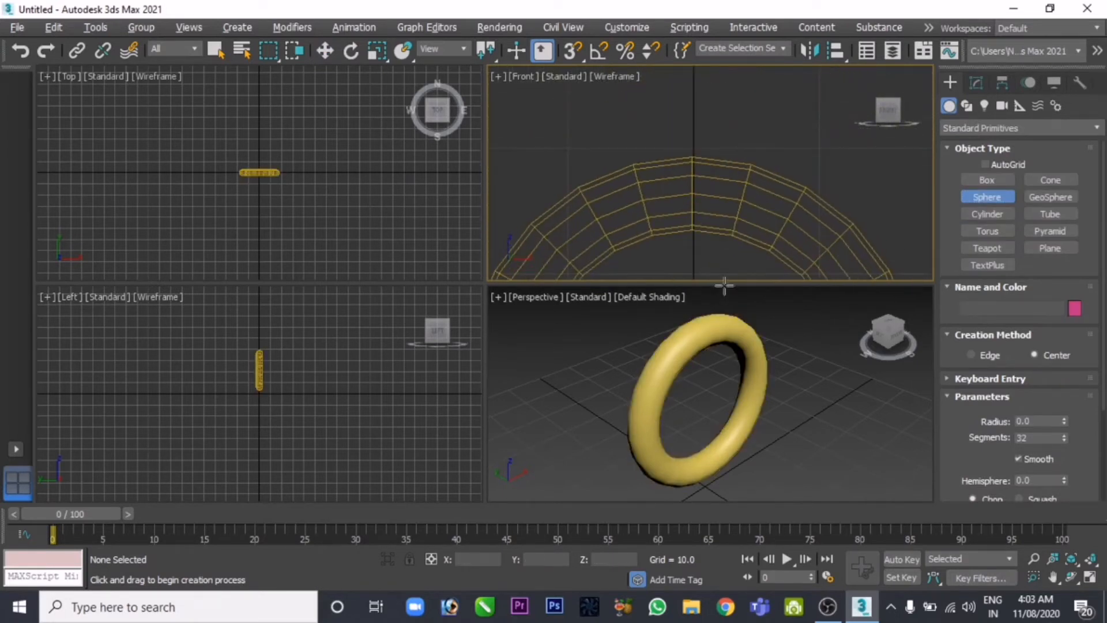
{"action": "scroll", "coordinate": [728, 248], "scroll_direction": "up", "scroll_amount": 1}
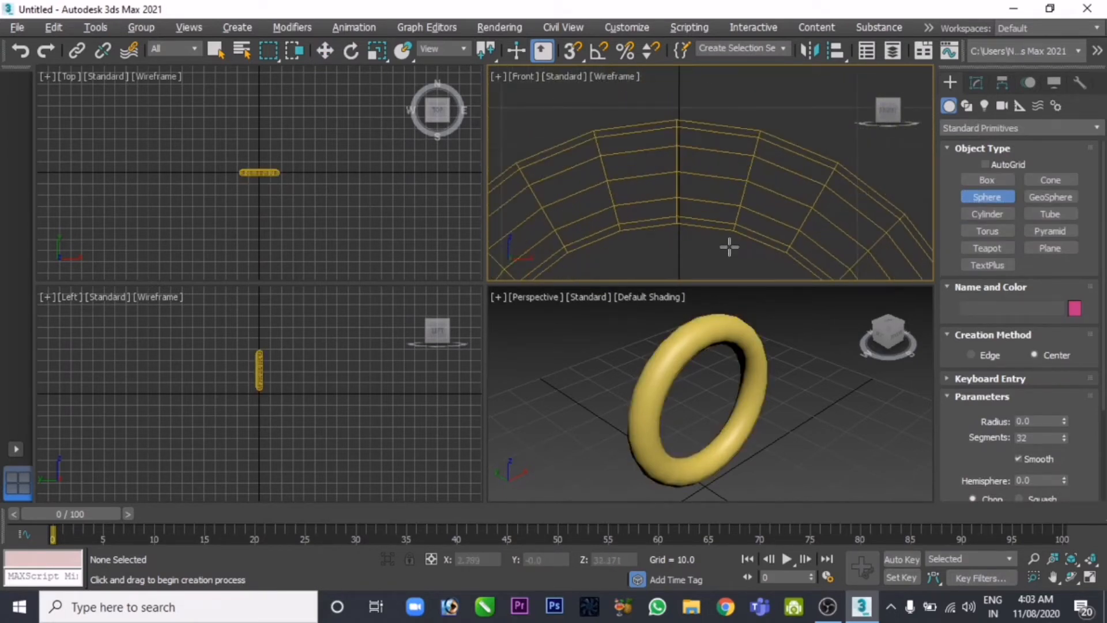
- Select the torus for moving and reset its X and Y positions to 0
{"action": "left_click", "coordinate": [326, 51]}
{"action": "left_click", "coordinate": [690, 346]}
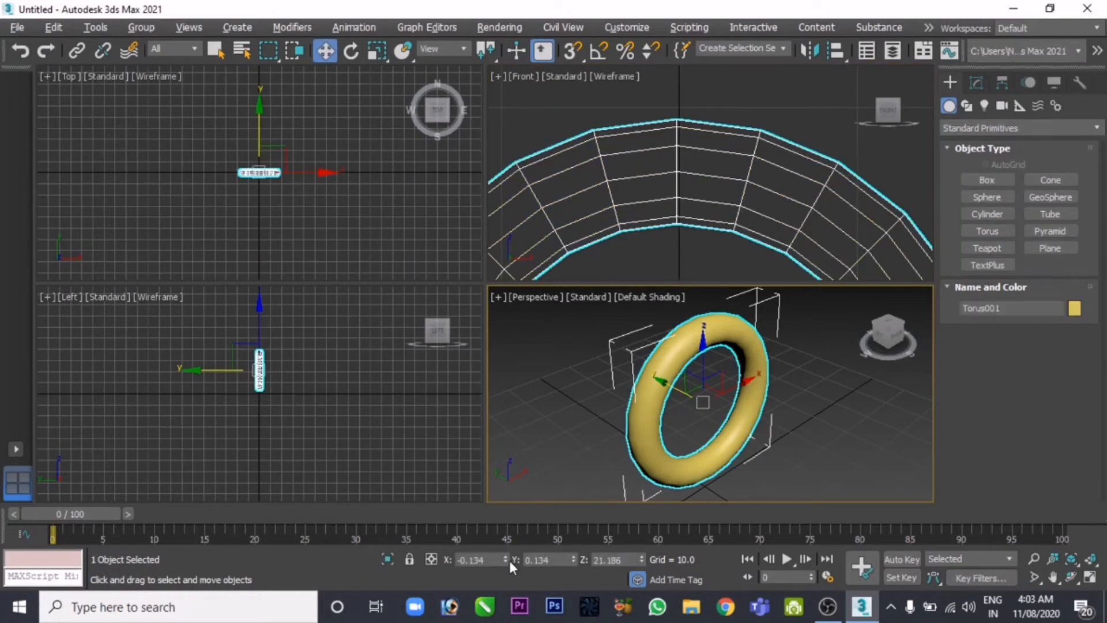
{"action": "right_click", "coordinate": [573, 558]}
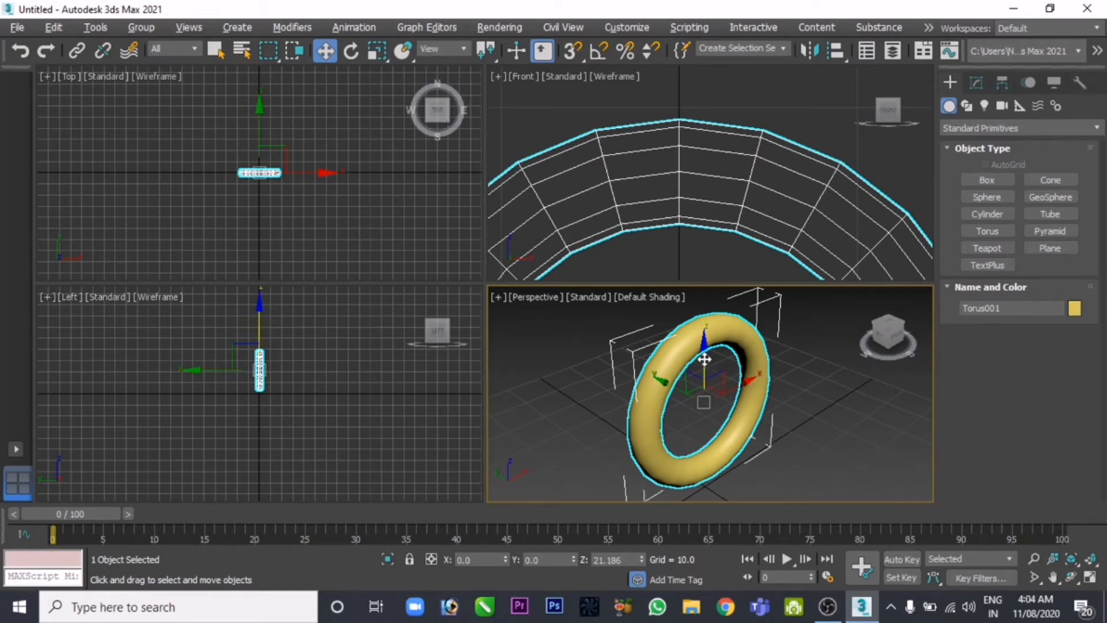
- Lower the torus towards the grid to a Z position of about 18.25
{"action": "left_click_drag", "start_coordinate": [705, 358], "coordinate": [699, 369]}
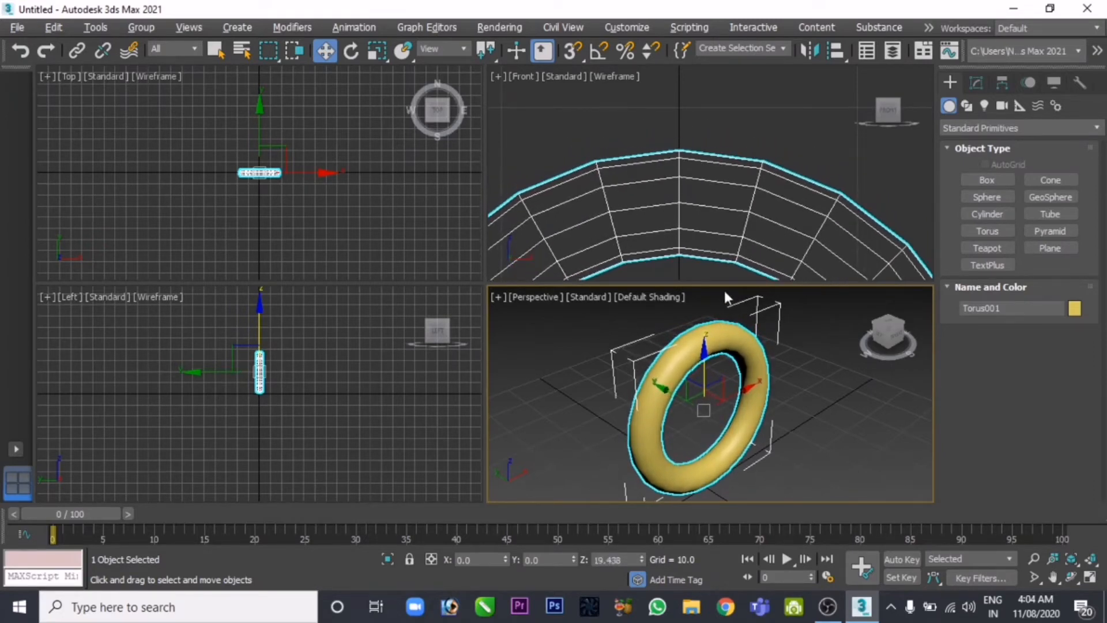
{"action": "scroll", "coordinate": [707, 134], "scroll_direction": "down", "scroll_amount": 8}
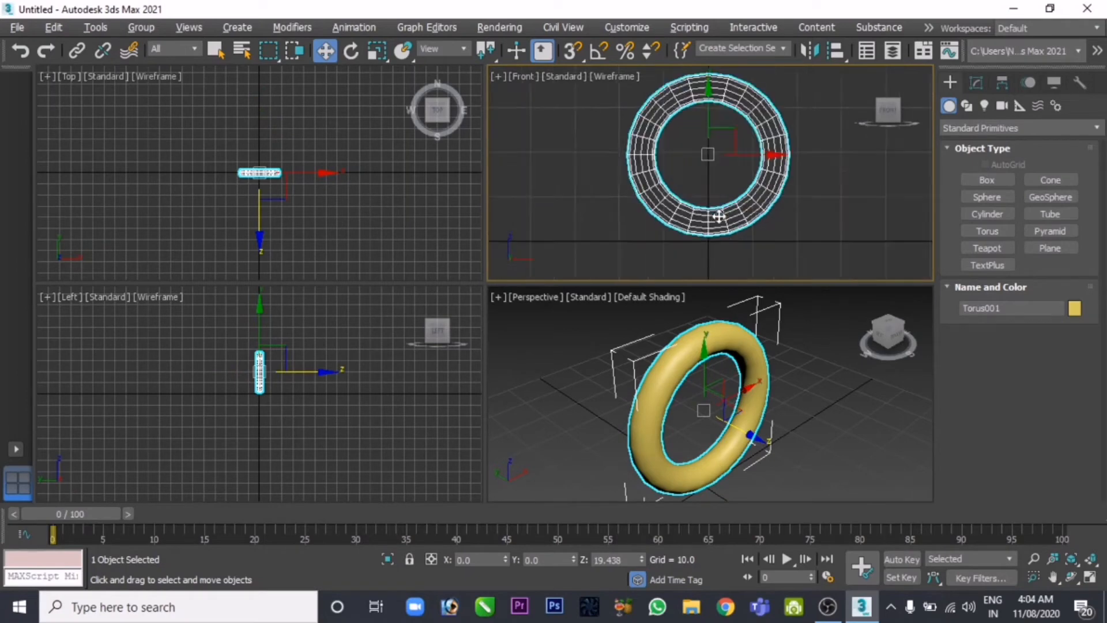
{"action": "scroll", "coordinate": [718, 216], "scroll_direction": "up", "scroll_amount": 2}
{"action": "left_click_drag", "start_coordinate": [705, 87], "coordinate": [708, 87]}
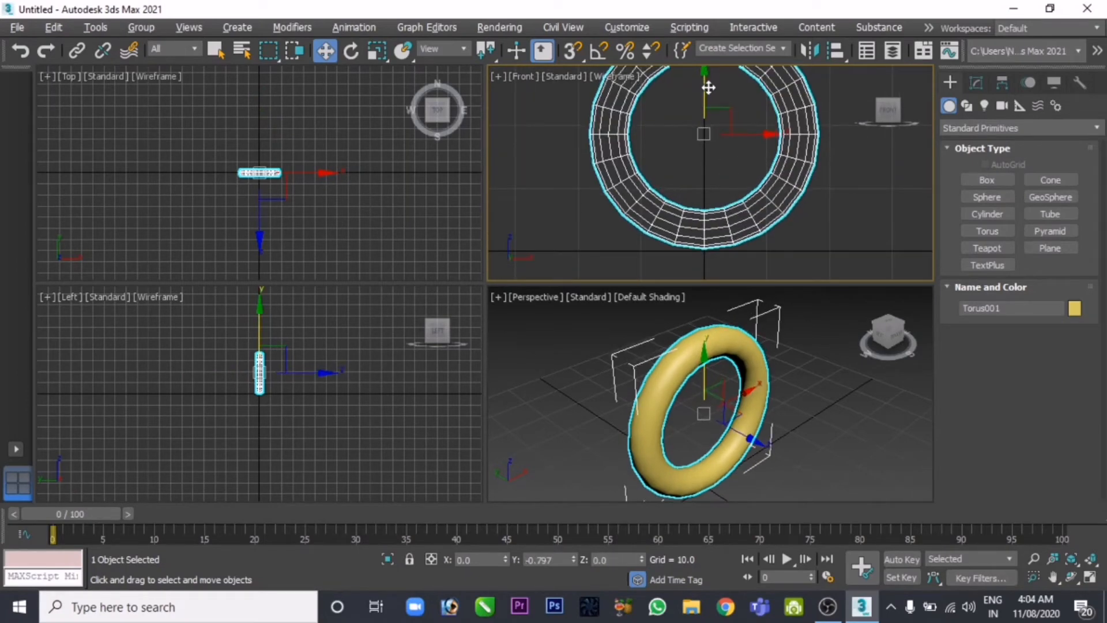
{"action": "scroll", "coordinate": [704, 165], "scroll_direction": "up", "scroll_amount": 2}
{"action": "scroll", "coordinate": [705, 165], "scroll_direction": "down", "scroll_amount": 4}
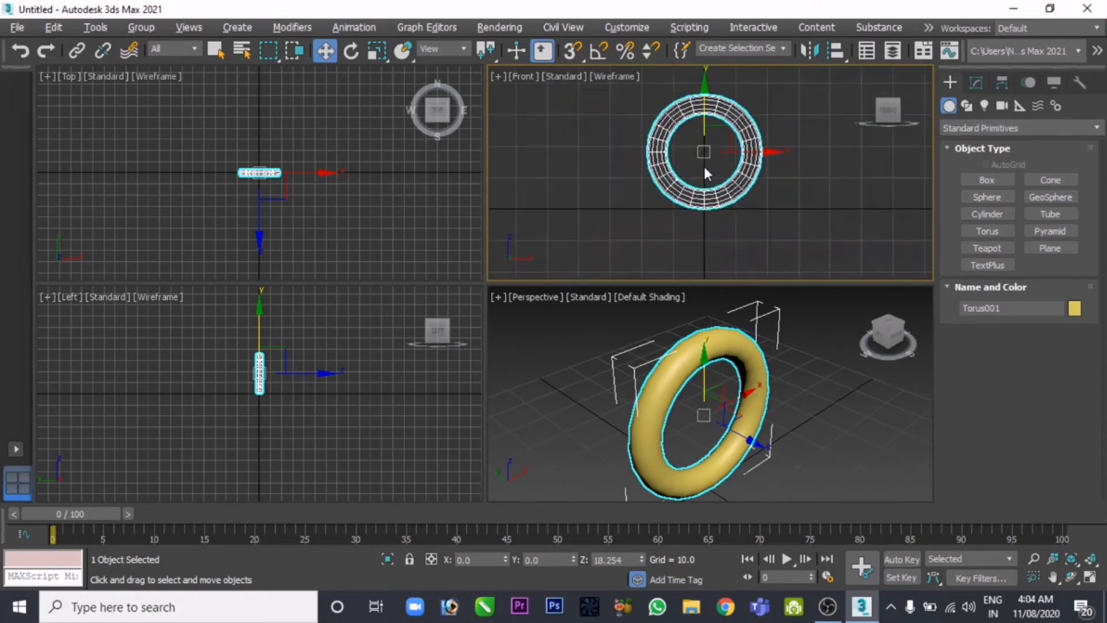
- Create a sphere with a radius of about 1.16 on the top middle of the torus band in the Front view
{"action": "scroll", "coordinate": [702, 165], "scroll_direction": "up", "scroll_amount": 5}
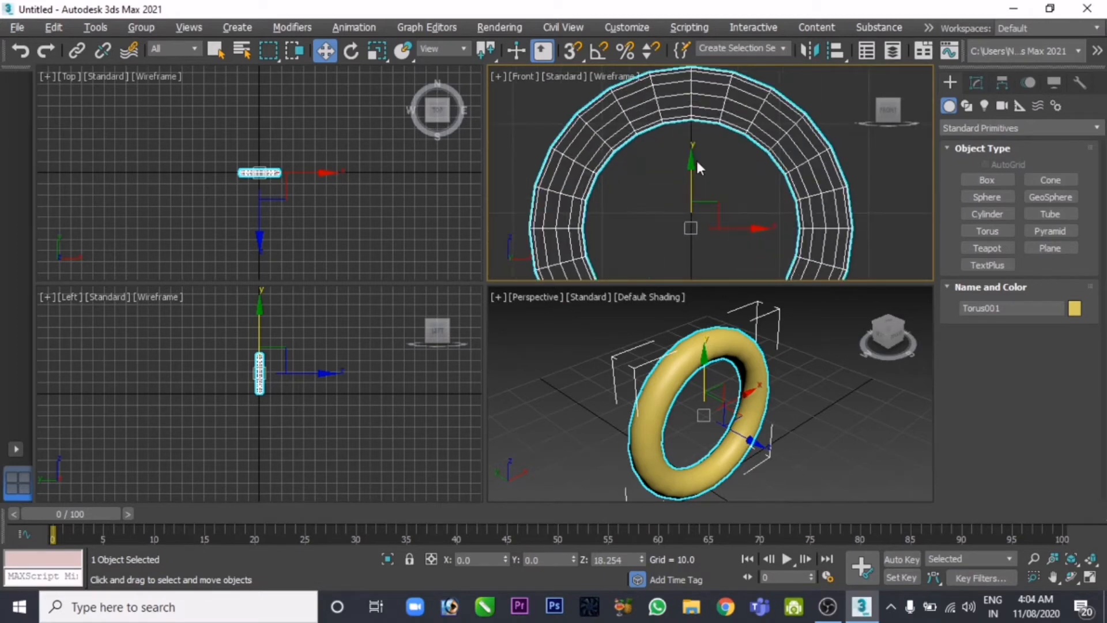
{"action": "scroll", "coordinate": [702, 151], "scroll_direction": "up", "scroll_amount": 5}
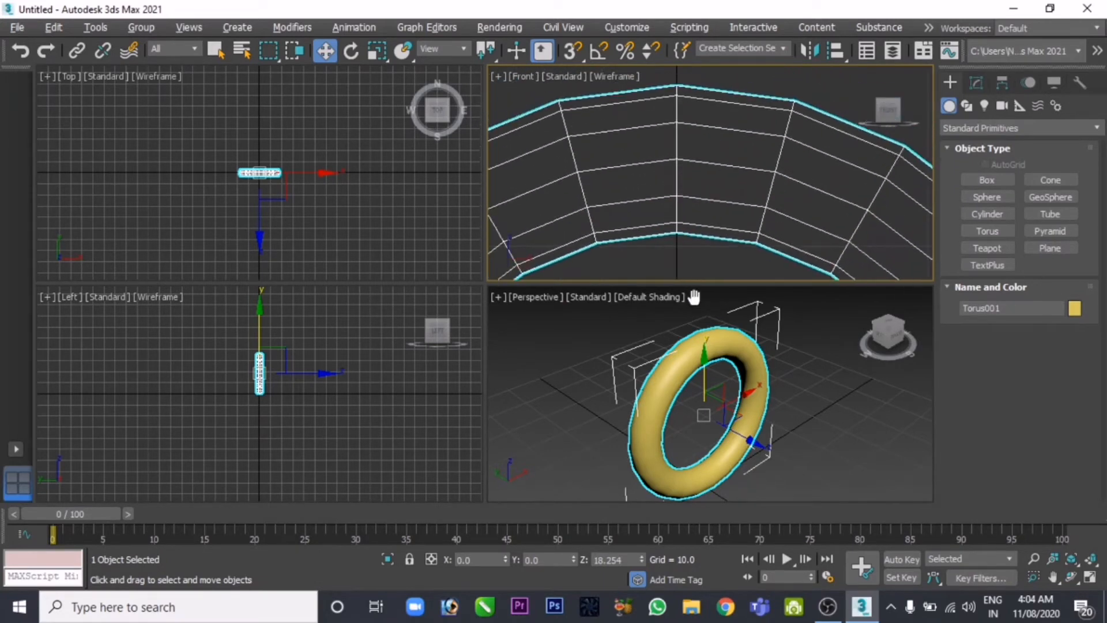
{"action": "left_click", "coordinate": [979, 197]}
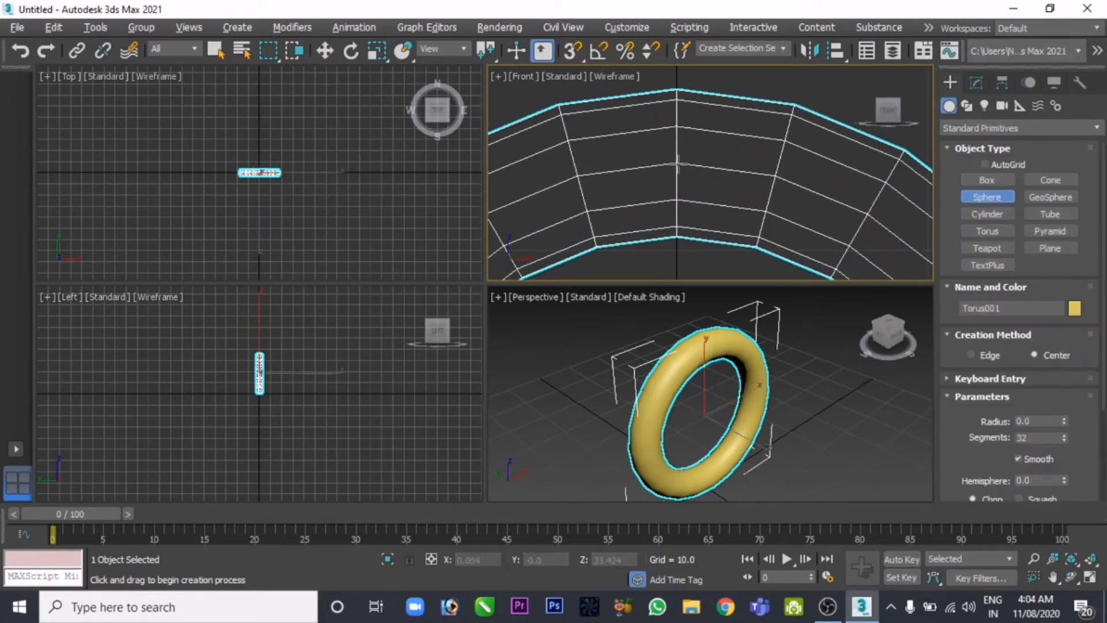
{"action": "left_click_drag", "start_coordinate": [675, 163], "coordinate": [696, 182]}
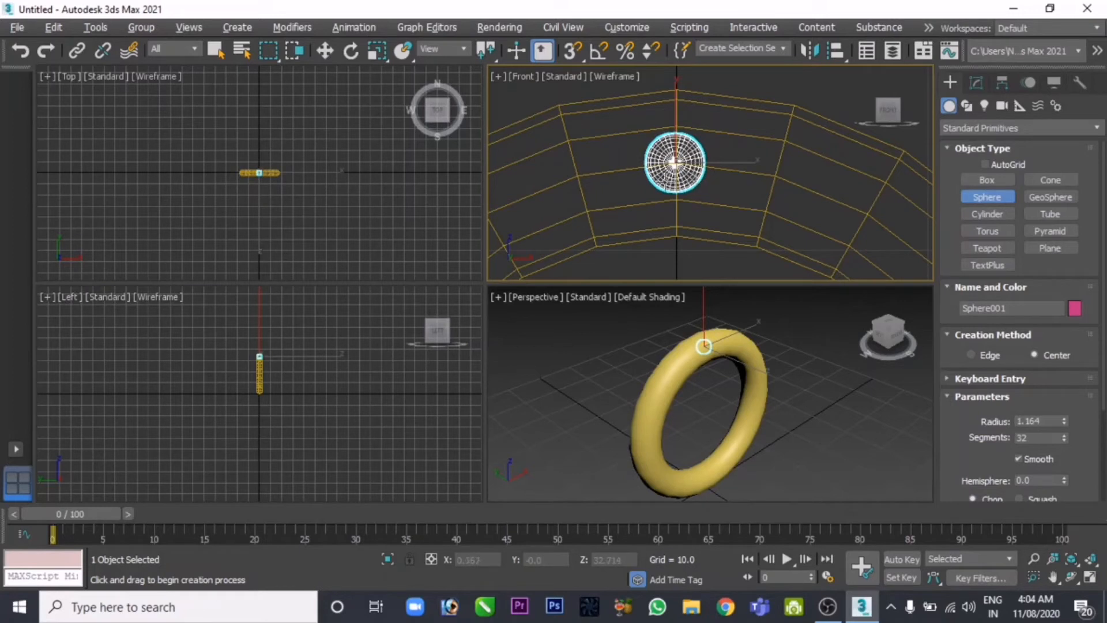
{"action": "left_click", "coordinate": [332, 52]}
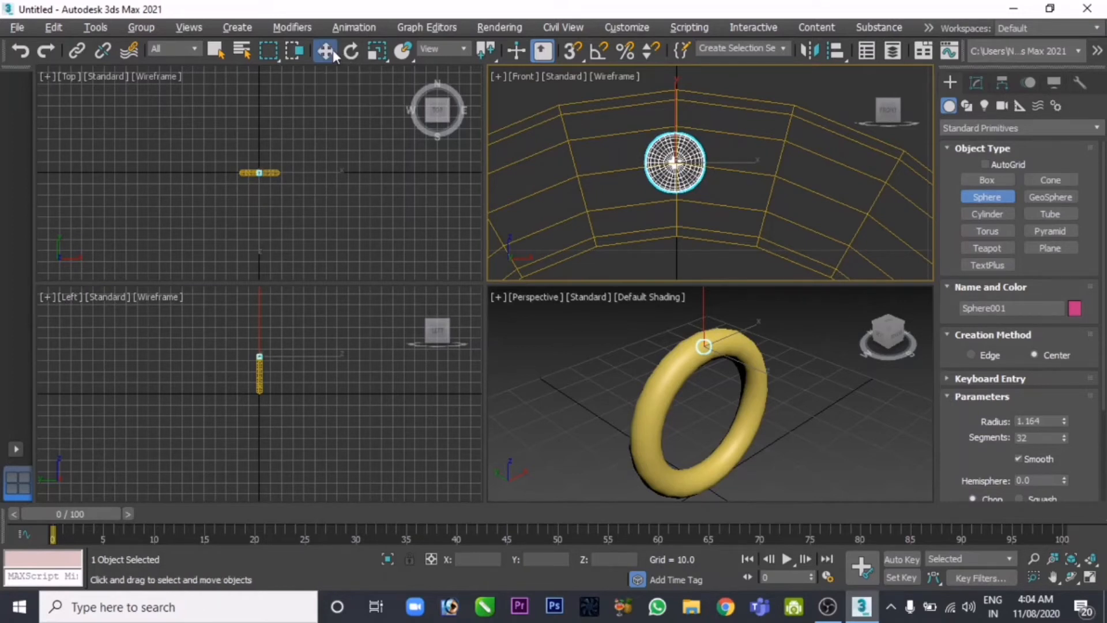
- Move the sphere forward in the Left view so it protrudes from the torus's front face, at a Y position of about -2.52
{"action": "right_click", "coordinate": [374, 359]}
{"action": "scroll", "coordinate": [274, 374], "scroll_direction": "up", "scroll_amount": 5}
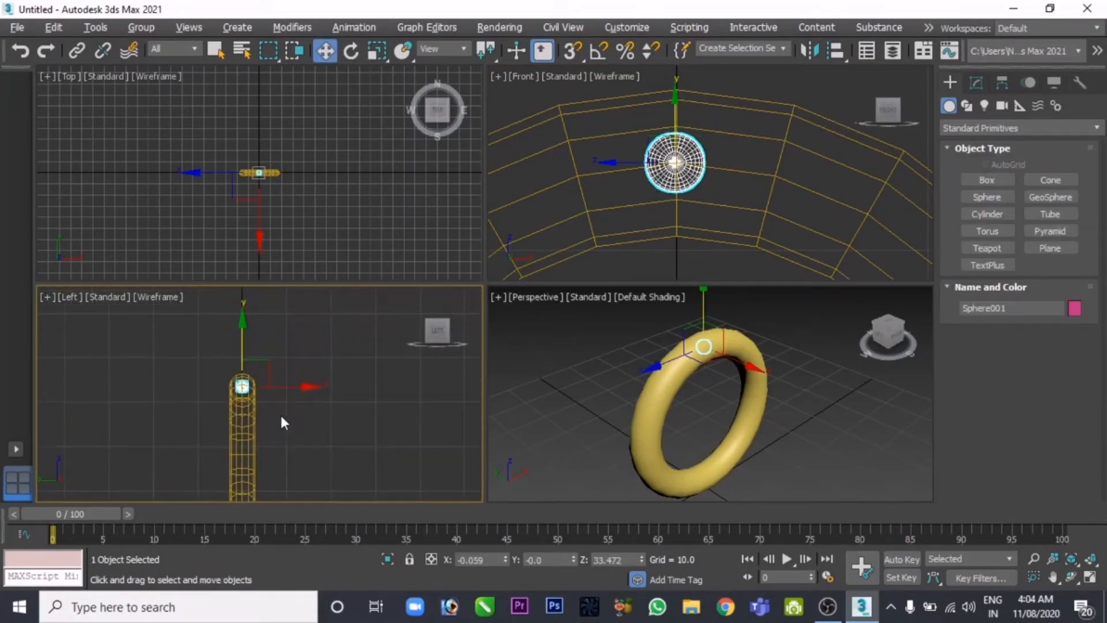
{"action": "scroll", "coordinate": [288, 444], "scroll_direction": "up", "scroll_amount": 4}
{"action": "left_click_drag", "start_coordinate": [227, 363], "coordinate": [276, 377]}
{"action": "scroll", "coordinate": [731, 396], "scroll_direction": "up", "scroll_amount": 8}
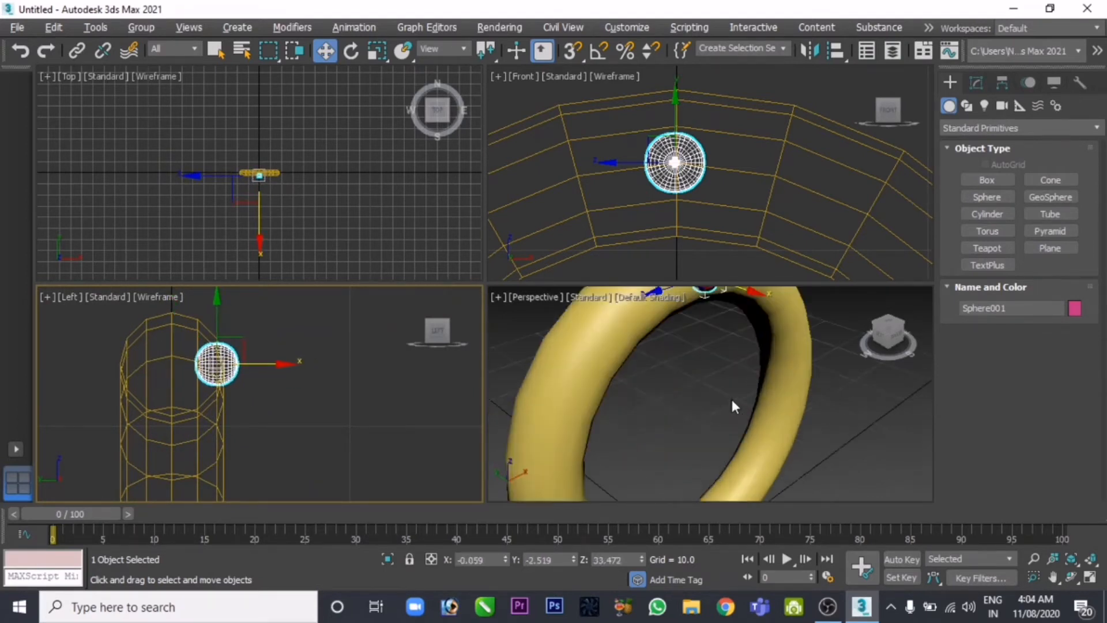
- Cut the sphere down to a dome with a Hemisphere value of about 0.545
{"action": "middle_click_drag", "start_coordinate": [744, 450], "coordinate": [740, 350]}
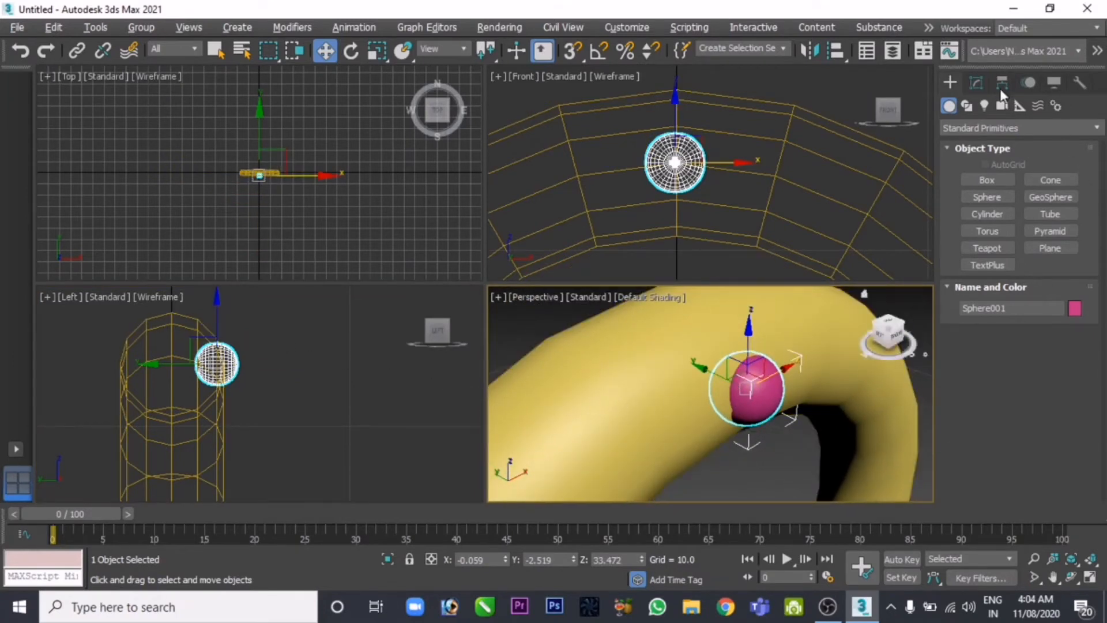
{"action": "left_click", "coordinate": [976, 84]}
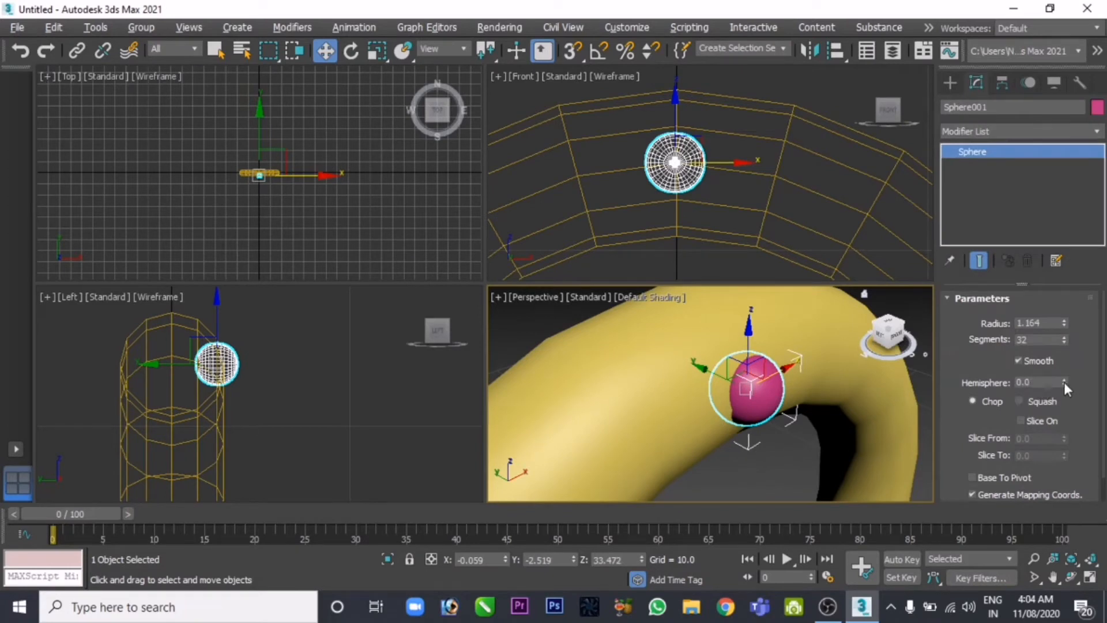
{"action": "left_click_drag", "start_coordinate": [1064, 382], "coordinate": [1074, 285]}
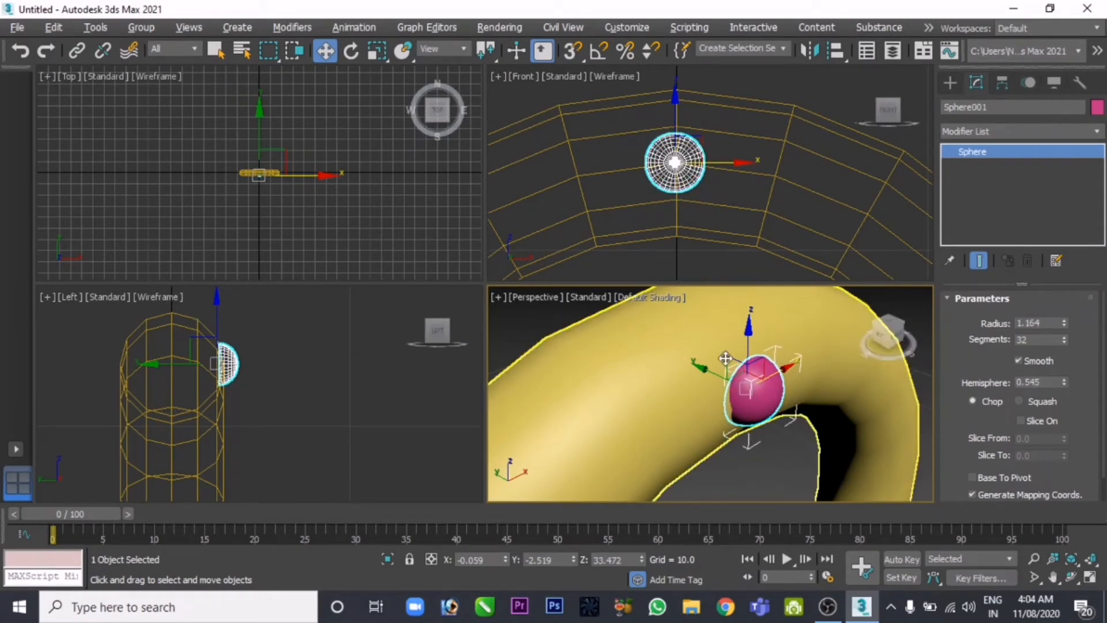
- Seat the dome on the torus's front face at a Z position of about 32.93 and a Y position of about -2.47
{"action": "left_click_drag", "start_coordinate": [749, 342], "coordinate": [747, 323]}
{"action": "scroll", "coordinate": [214, 352], "scroll_direction": "up", "scroll_amount": 4}
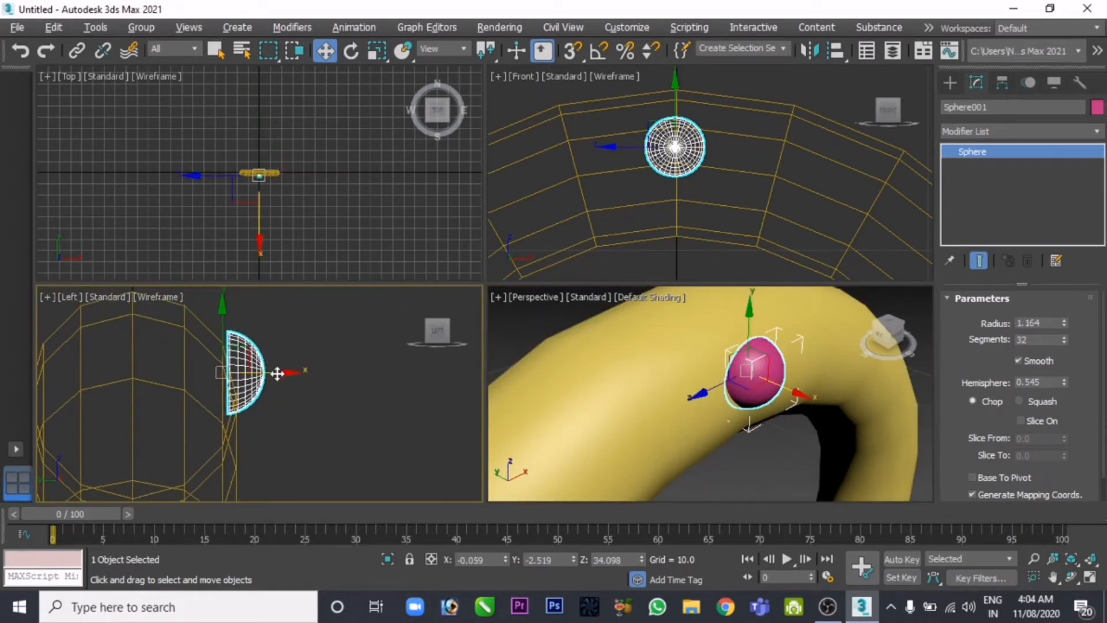
{"action": "left_click_drag", "start_coordinate": [223, 330], "coordinate": [226, 378]}
{"action": "scroll", "coordinate": [269, 405], "scroll_direction": "up", "scroll_amount": 2}
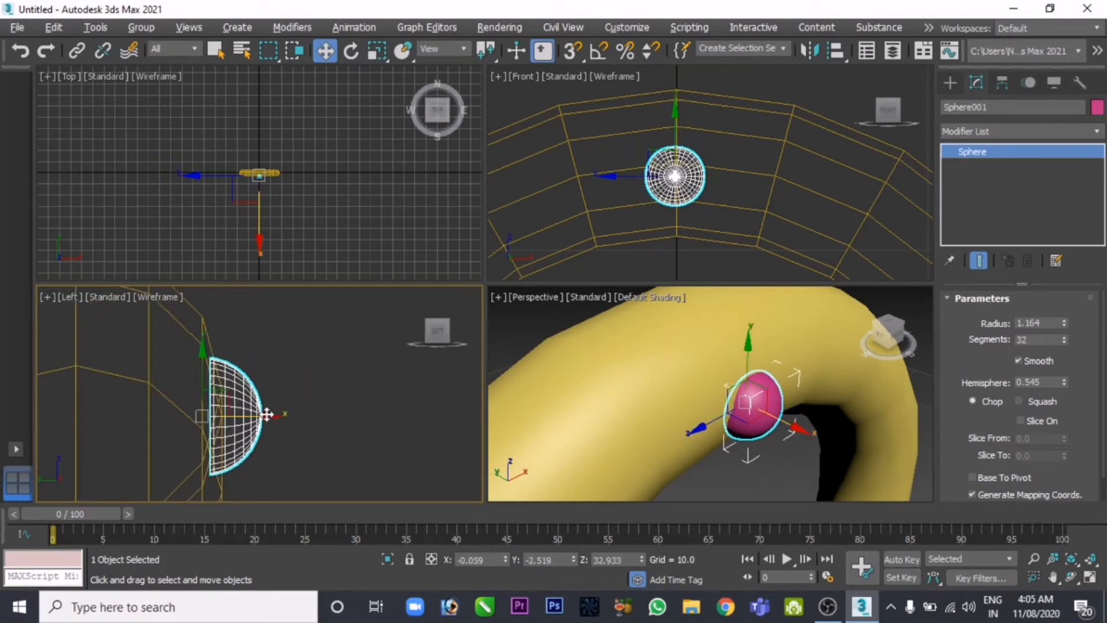
{"action": "left_click_drag", "start_coordinate": [267, 414], "coordinate": [259, 418]}
{"action": "middle_click_drag", "start_coordinate": [745, 413], "coordinate": [738, 369]}
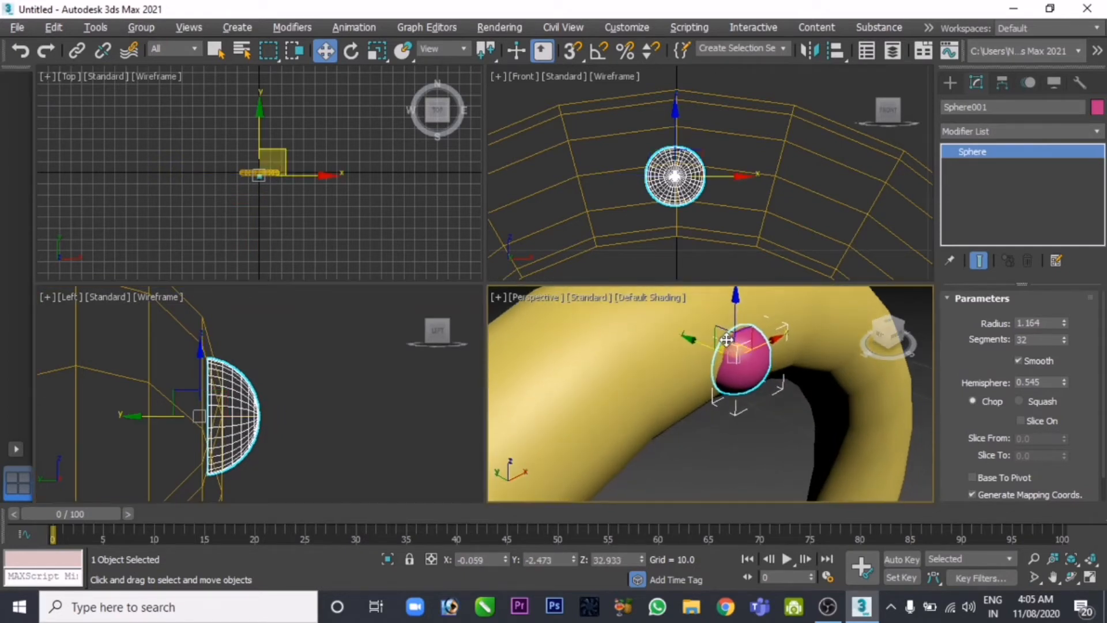
{"action": "scroll", "coordinate": [737, 369], "scroll_direction": "down", "scroll_amount": 3}
{"action": "mouse_move", "coordinate": [599, 398]}
{"action": "middle_mouse_down"}
{"action": "mouse_move", "coordinate": [531, 353]}
{"action": "mouse_move", "coordinate": [610, 381]}
{"action": "middle_mouse_up"}
{"action": "left_click", "coordinate": [840, 404]}
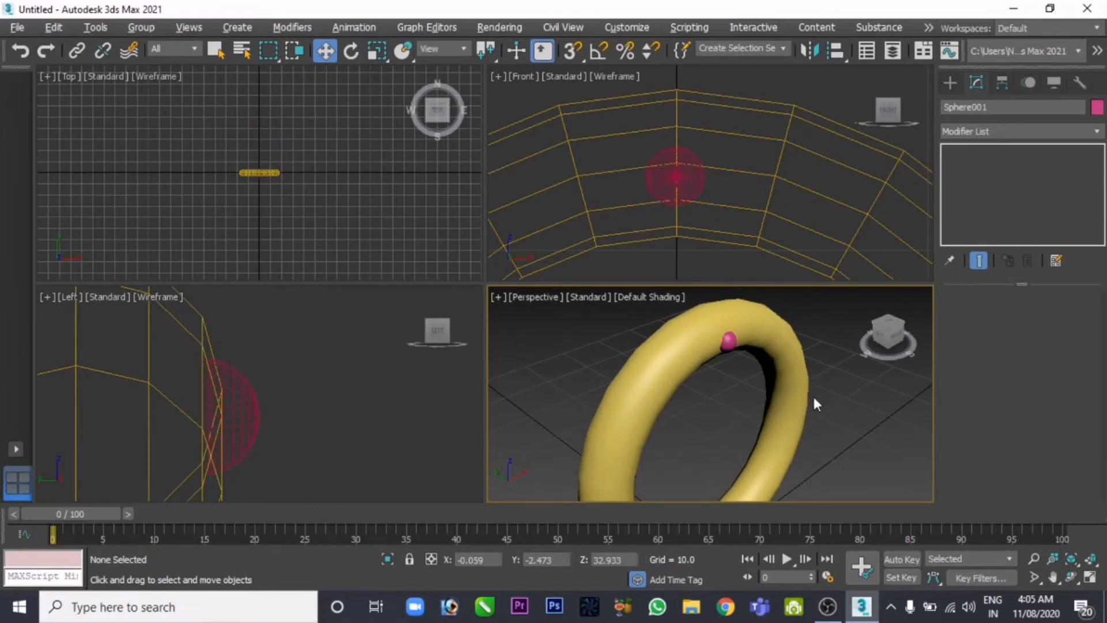
- Stretch the dome outward from the torus face by scaling it along its depth axis to about 115%
{"action": "left_click", "coordinate": [728, 341]}
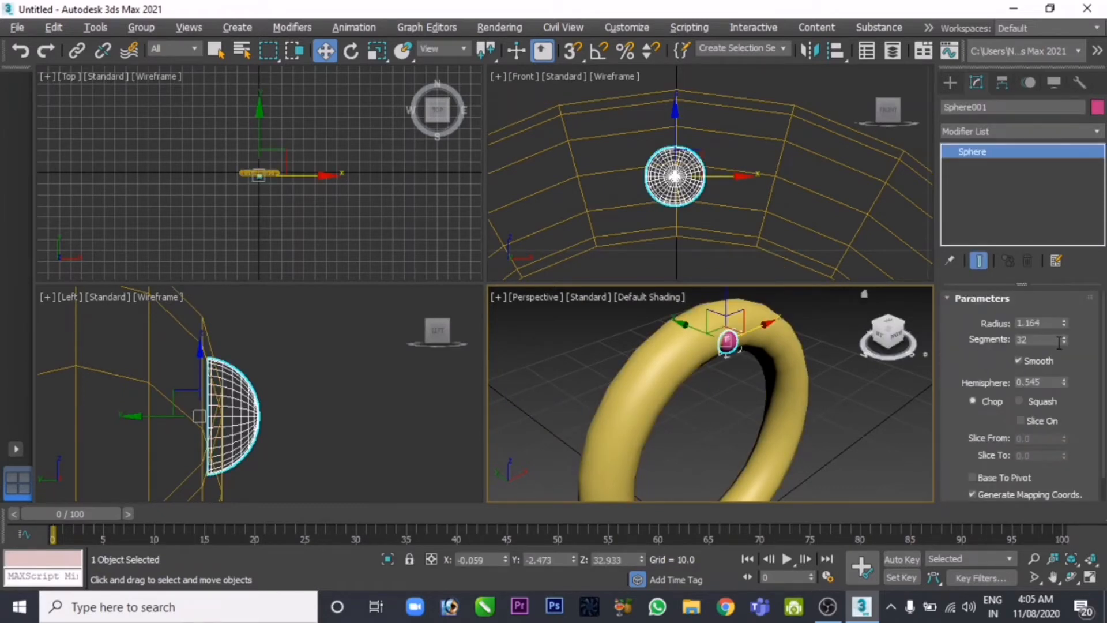
{"action": "key", "text": "r"}
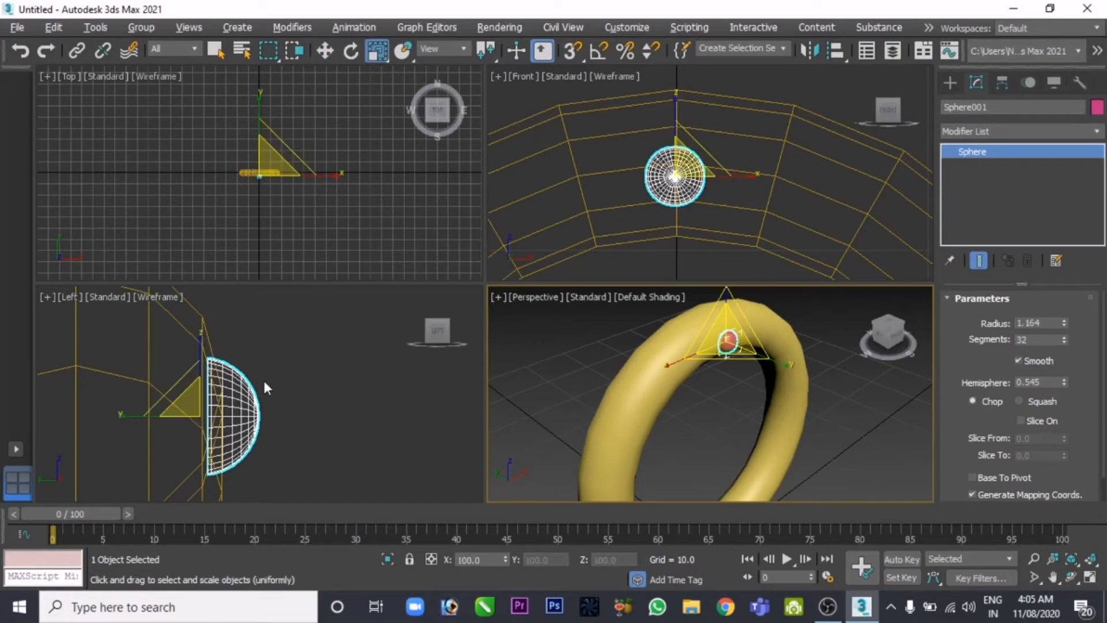
{"action": "right_click", "coordinate": [262, 378]}
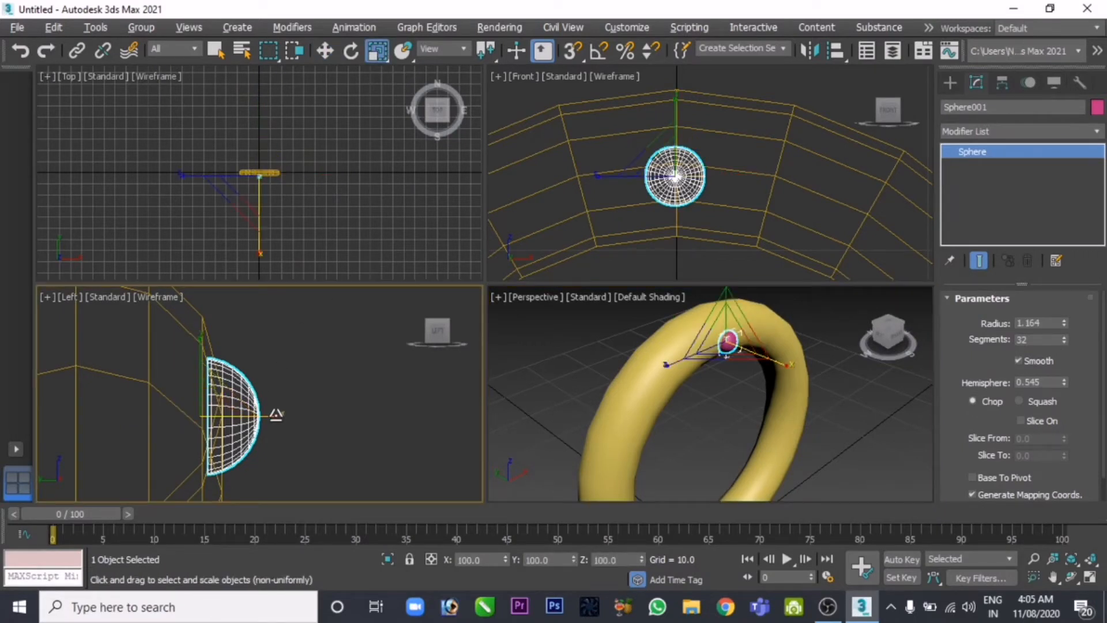
{"action": "left_click_drag", "start_coordinate": [276, 414], "coordinate": [285, 416]}
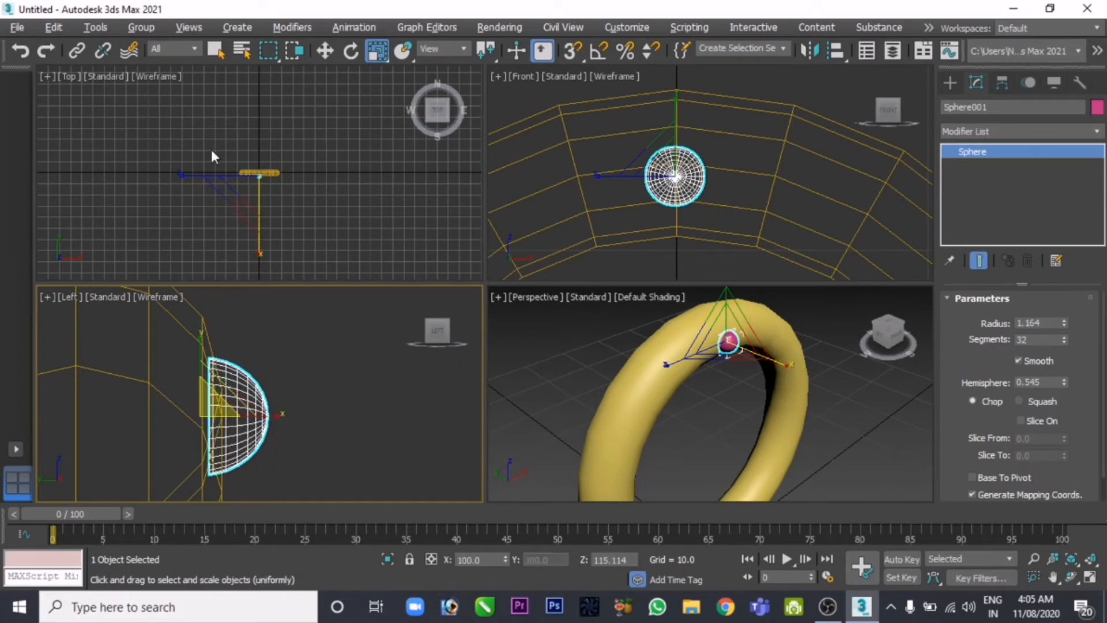
{"action": "left_click", "coordinate": [328, 52]}
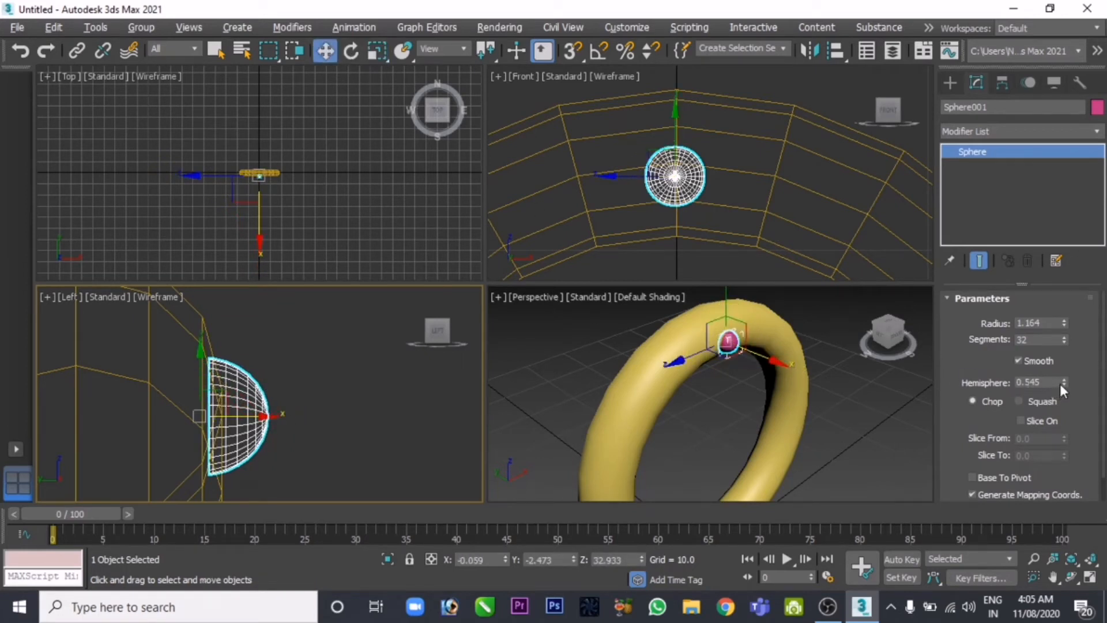
- Enlarge the dome's radius slightly to about 1.19 and deselect it
{"action": "mouse_move", "coordinate": [1064, 321]}
{"action": "left_mouse_down"}
{"action": "mouse_move", "coordinate": [1062, 310]}
{"action": "mouse_move", "coordinate": [1063, 321]}
{"action": "left_mouse_up"}
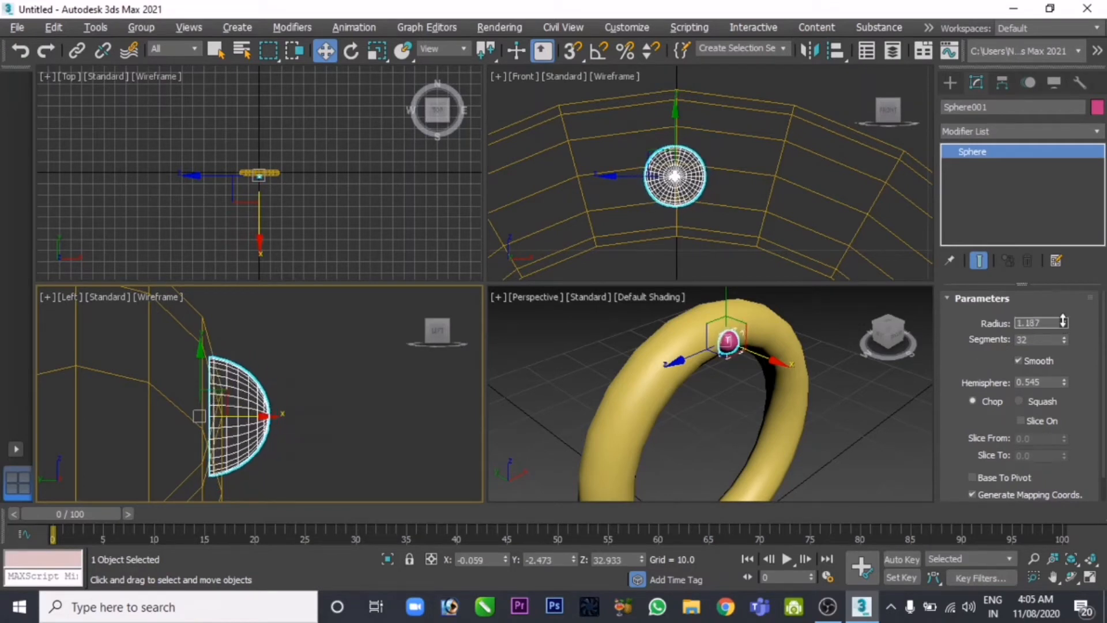
{"action": "left_click", "coordinate": [848, 446]}
{"action": "middle_click_drag", "start_coordinate": [755, 414], "coordinate": [731, 368]}
{"action": "scroll", "coordinate": [694, 212], "scroll_direction": "down", "scroll_amount": 10}
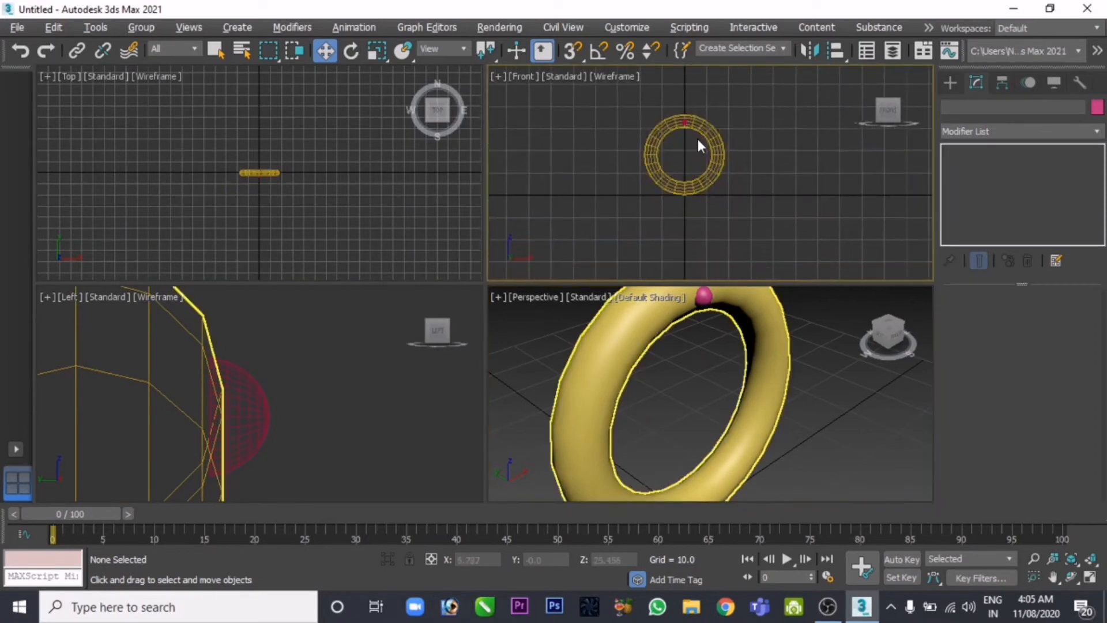
{"action": "middle_click_drag", "start_coordinate": [724, 371], "coordinate": [708, 423]}
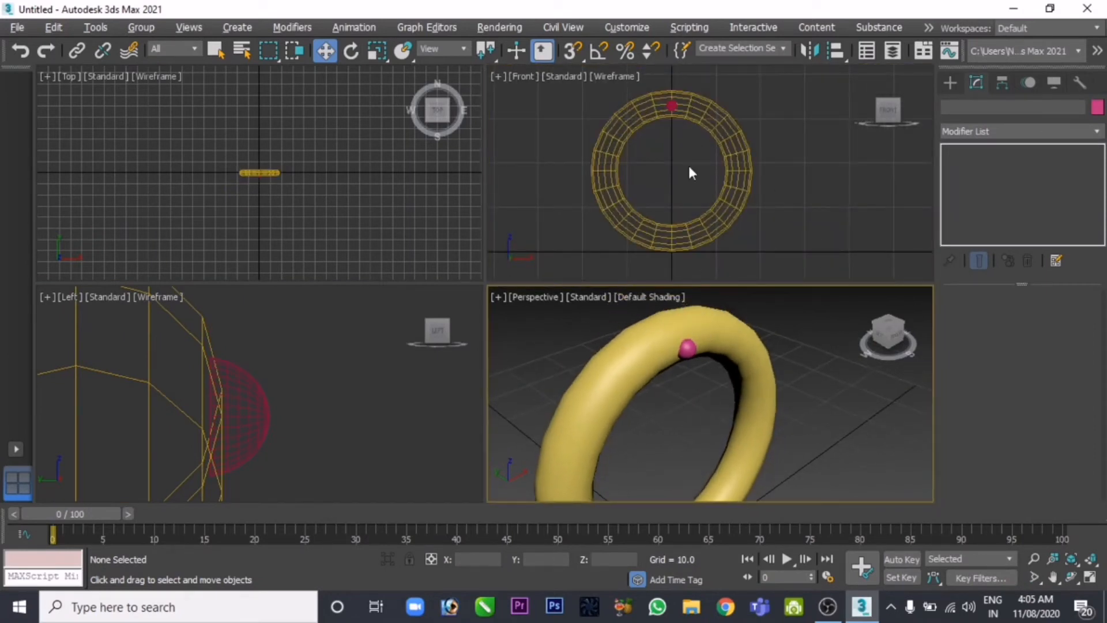
- Try radii of 2 and 1.5 on the dome, and settle on a radius of 1.2
{"action": "left_click", "coordinate": [670, 105]}
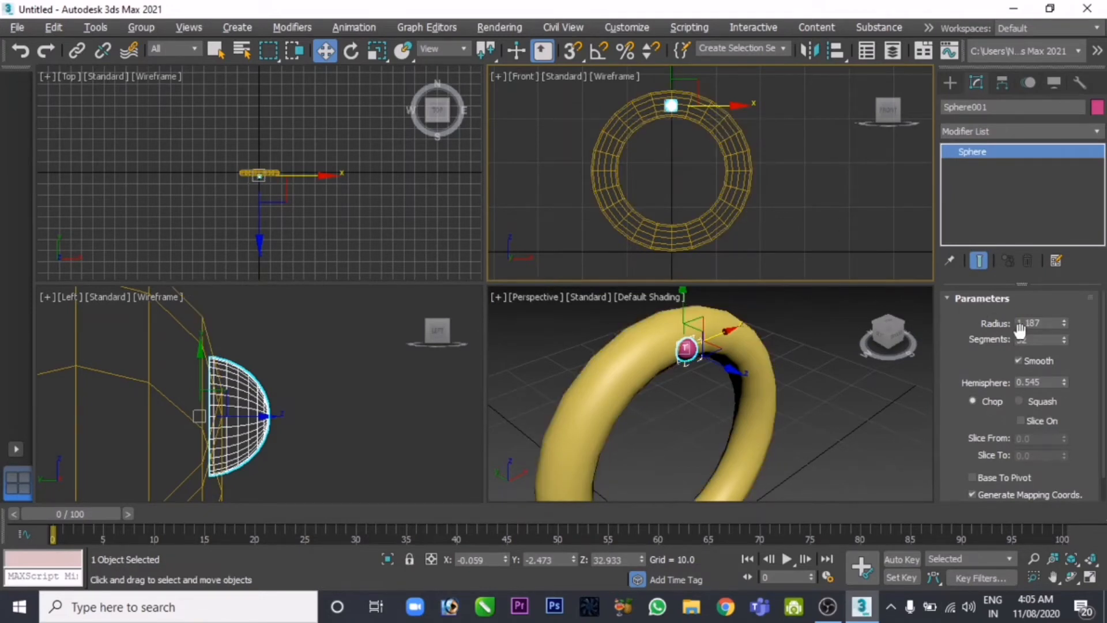
{"action": "left_click", "coordinate": [1049, 322]}
{"action": "type", "text": "2"}
{"action": "key", "text": "Return"}
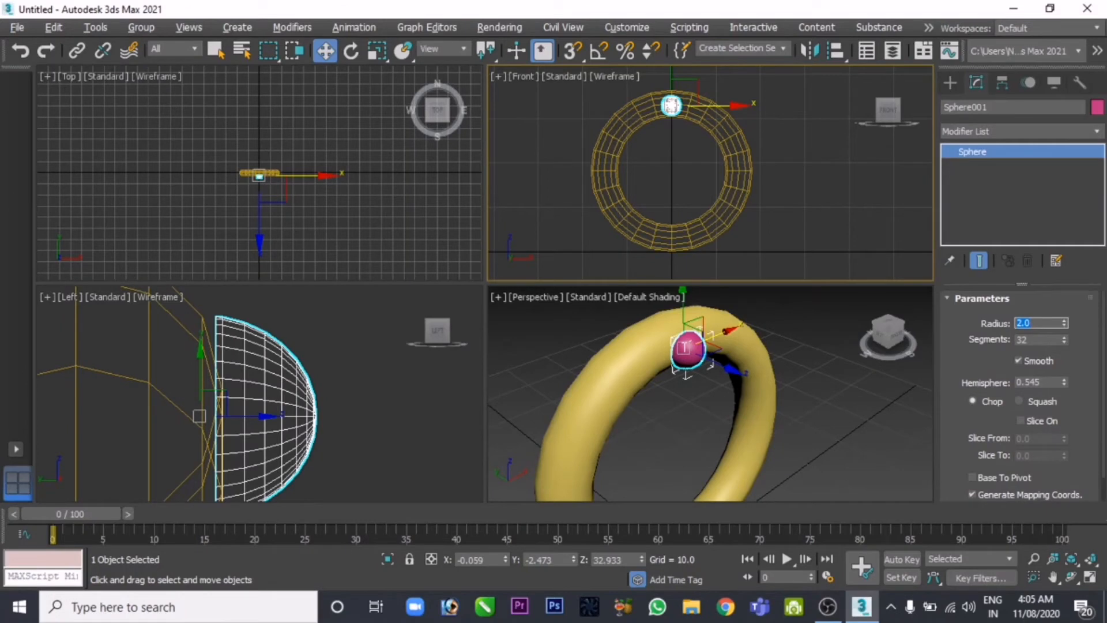
{"action": "type", "text": "1.5"}
{"action": "key", "text": "Return"}
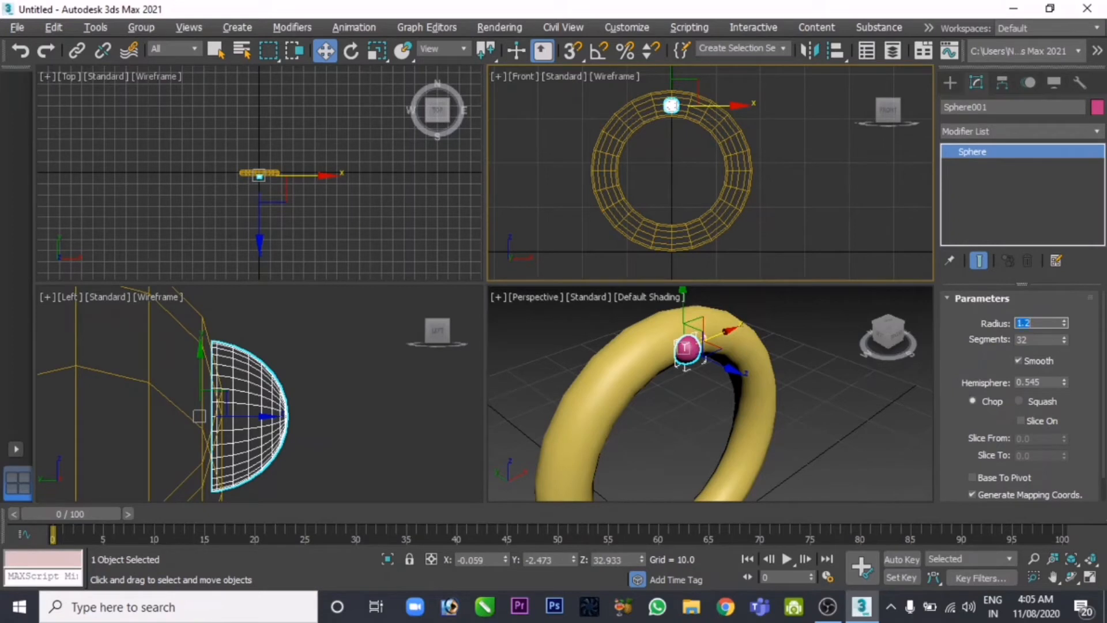
- Align only the dome's pivot to the torus, center to center, on the X, Y and Z positions
{"action": "left_click", "coordinate": [995, 87]}
{"action": "left_click", "coordinate": [1000, 195]}
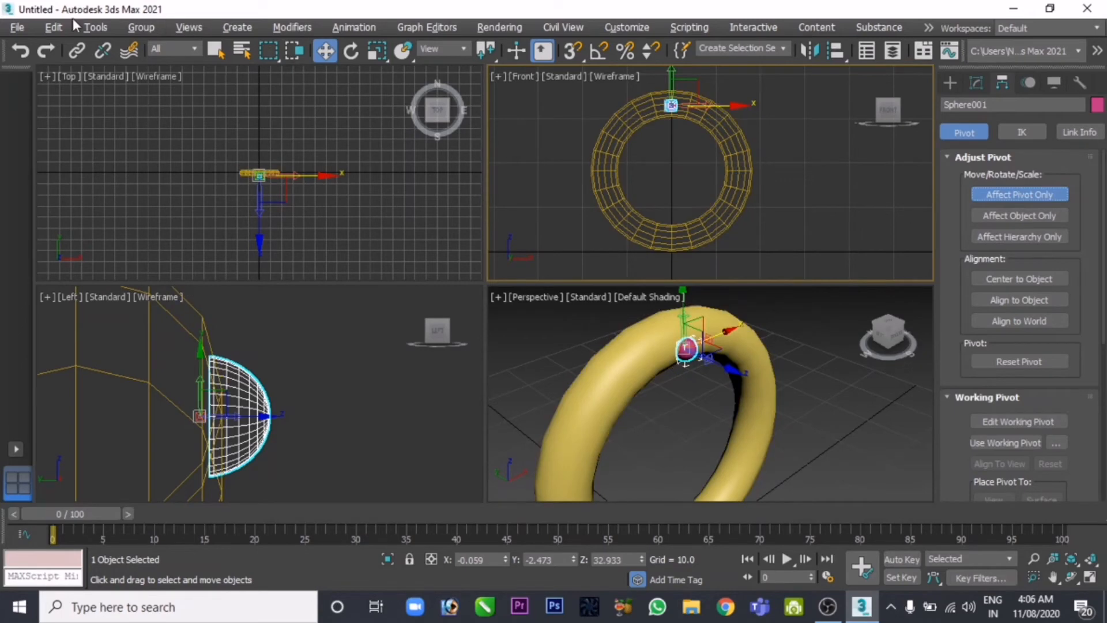
{"action": "left_click", "coordinate": [92, 27]}
{"action": "mouse_move", "coordinate": [141, 355]}
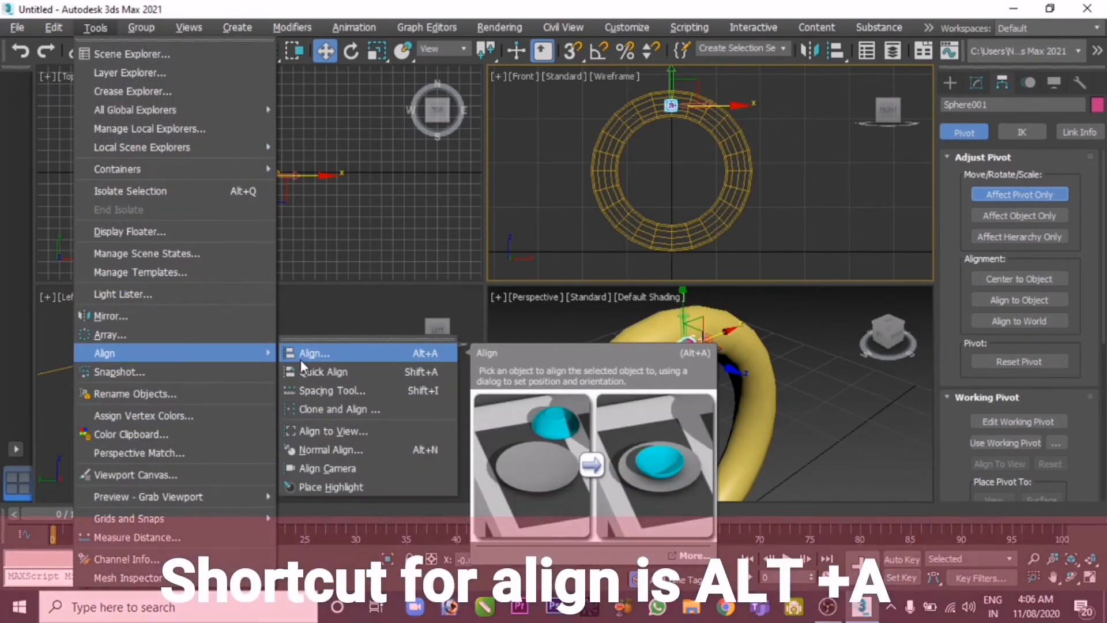
{"action": "left_click", "coordinate": [300, 353]}
{"action": "left_click", "coordinate": [690, 253]}
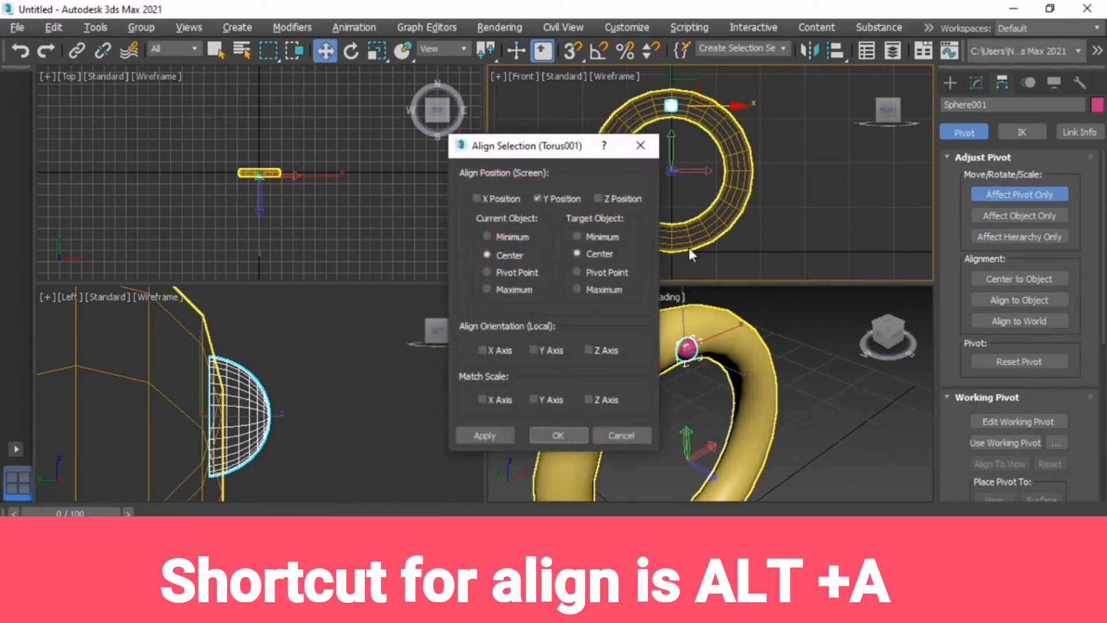
{"action": "left_click_drag", "start_coordinate": [453, 138], "coordinate": [432, 135]}
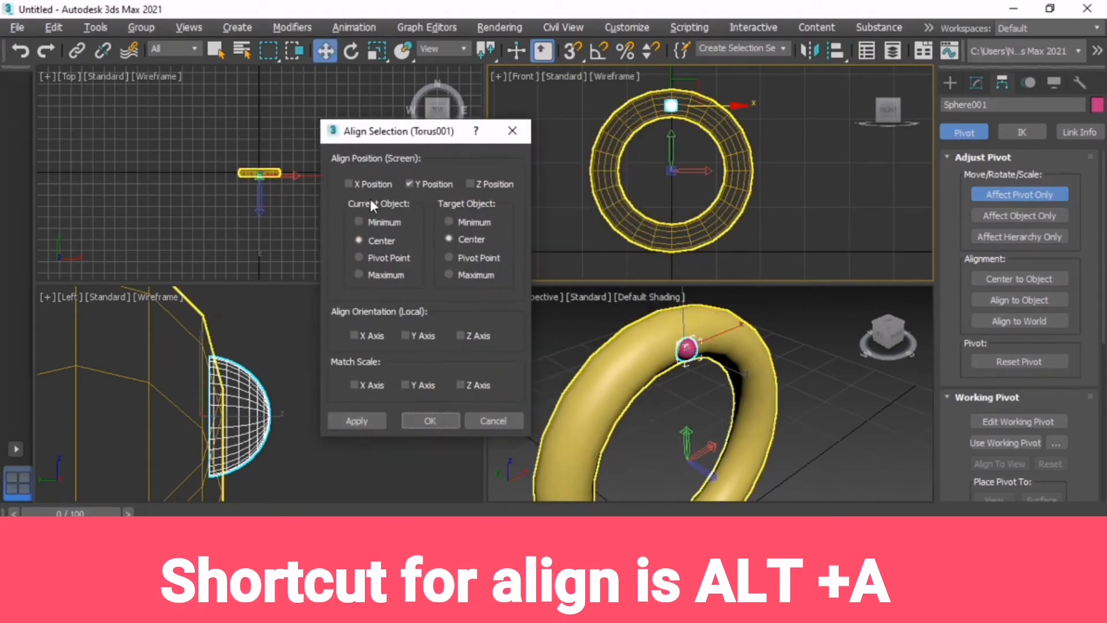
{"action": "left_click", "coordinate": [358, 184]}
{"action": "left_click", "coordinate": [476, 183]}
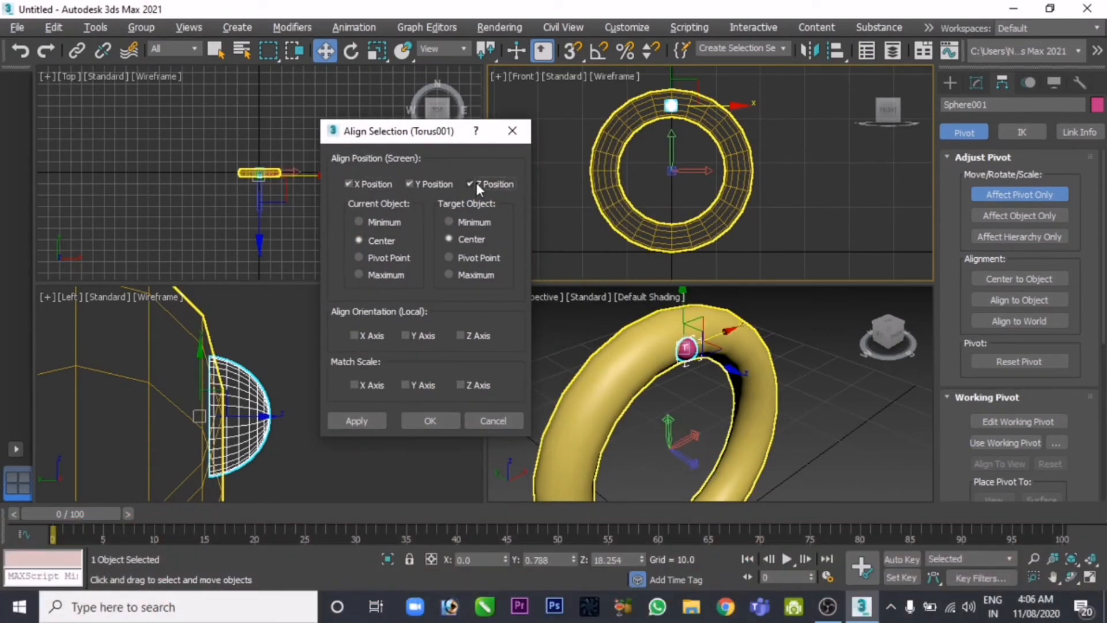
{"action": "left_click", "coordinate": [433, 420]}
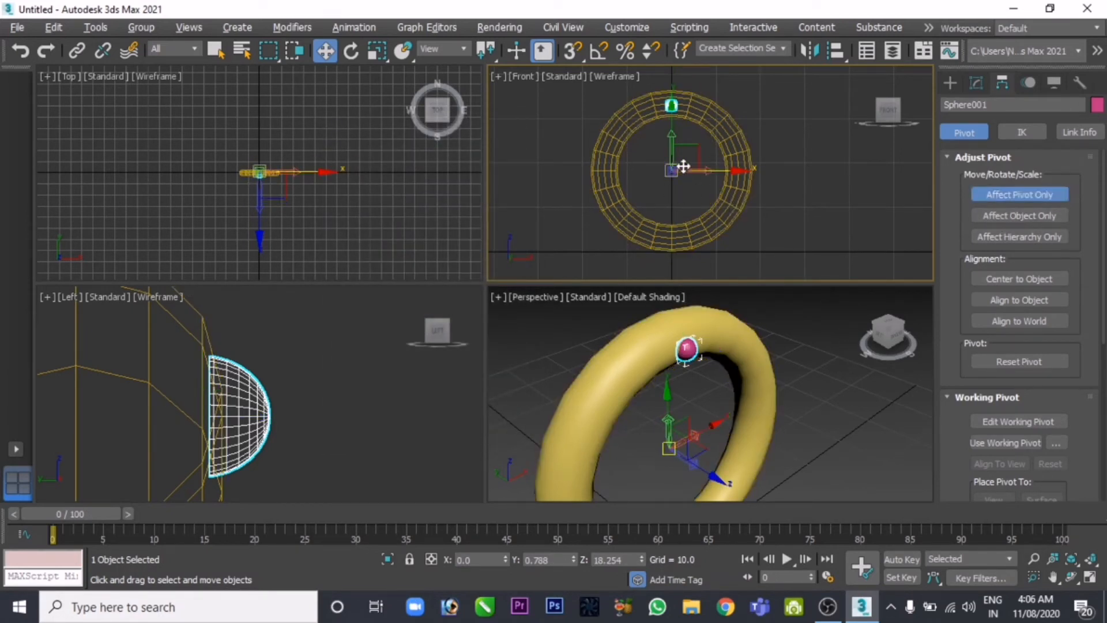
{"action": "left_click", "coordinate": [994, 192]}
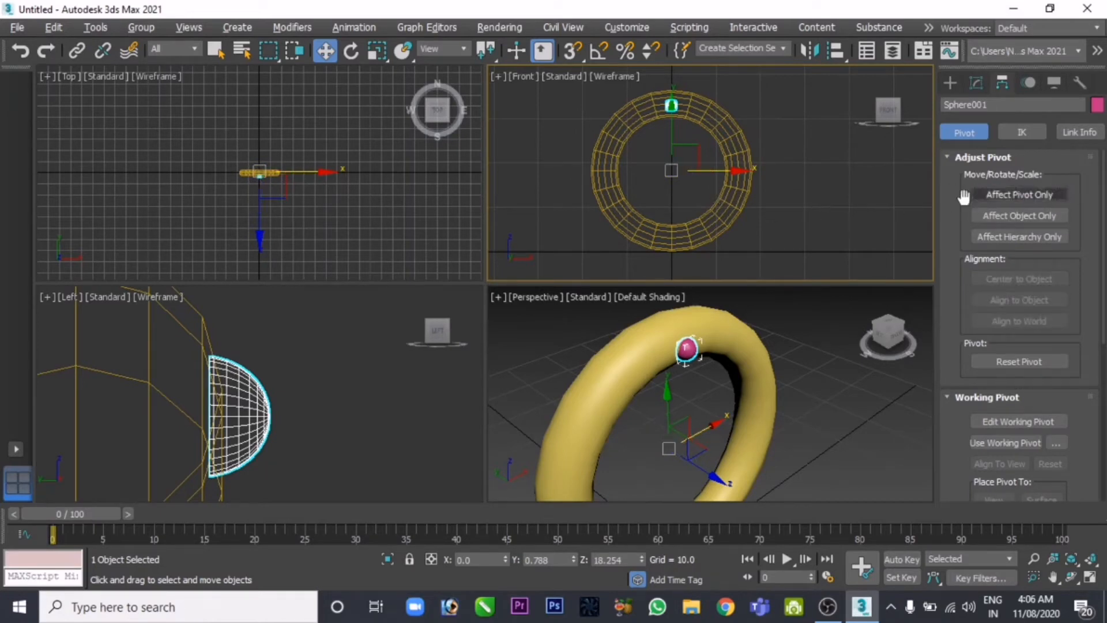
- Set up an instance array of the dome with live preview and a total Z rotation of 360 degrees
{"action": "left_click", "coordinate": [98, 25]}
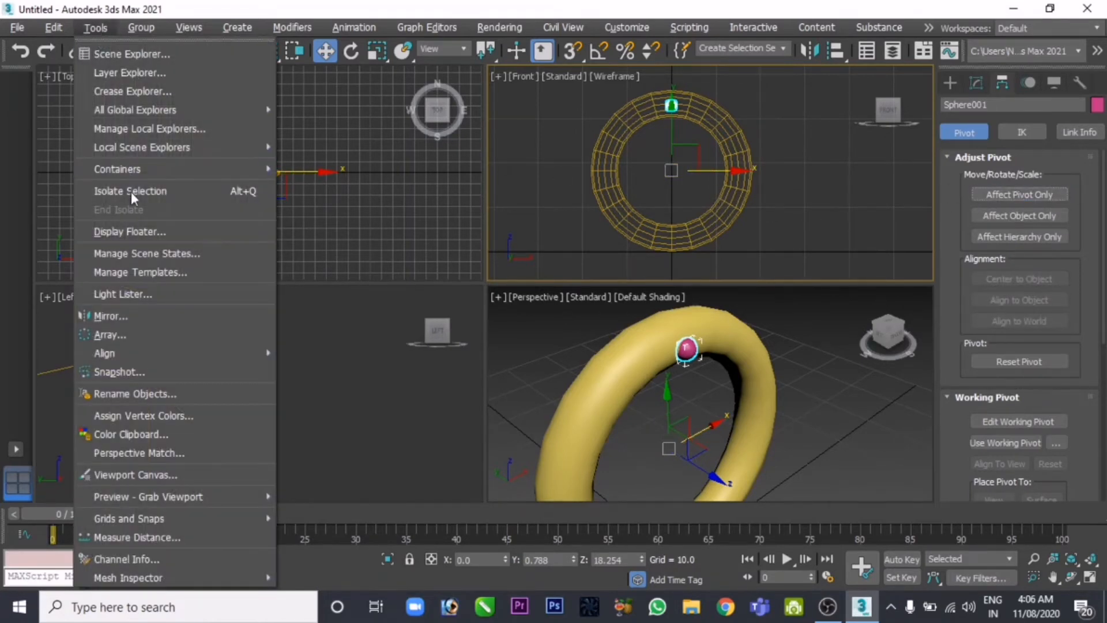
{"action": "left_click", "coordinate": [127, 328]}
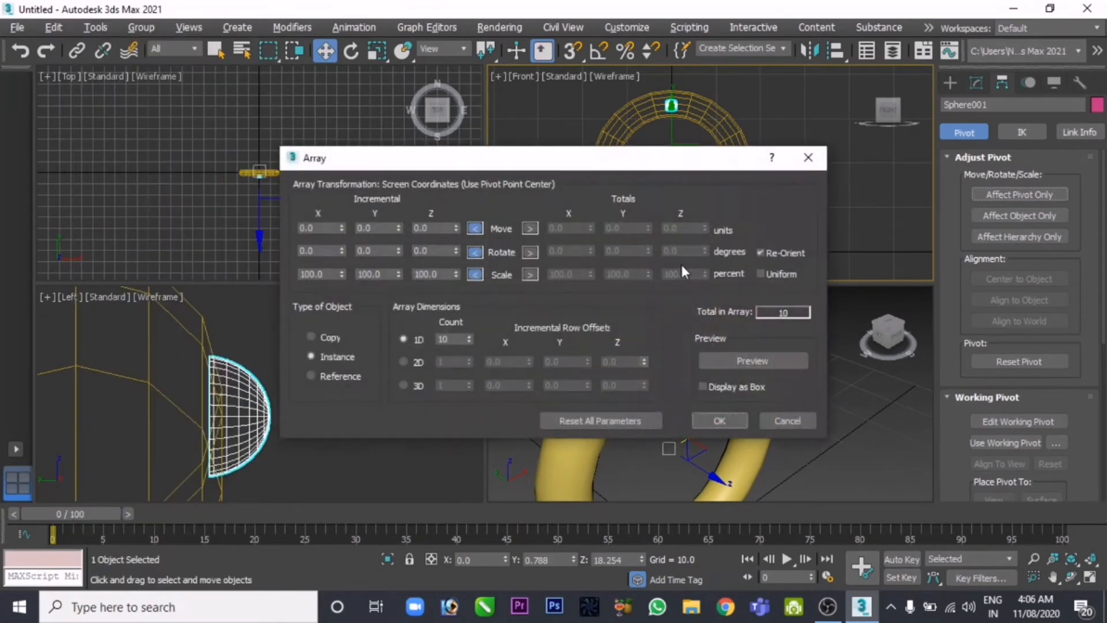
{"action": "left_click_drag", "start_coordinate": [625, 164], "coordinate": [383, 116]}
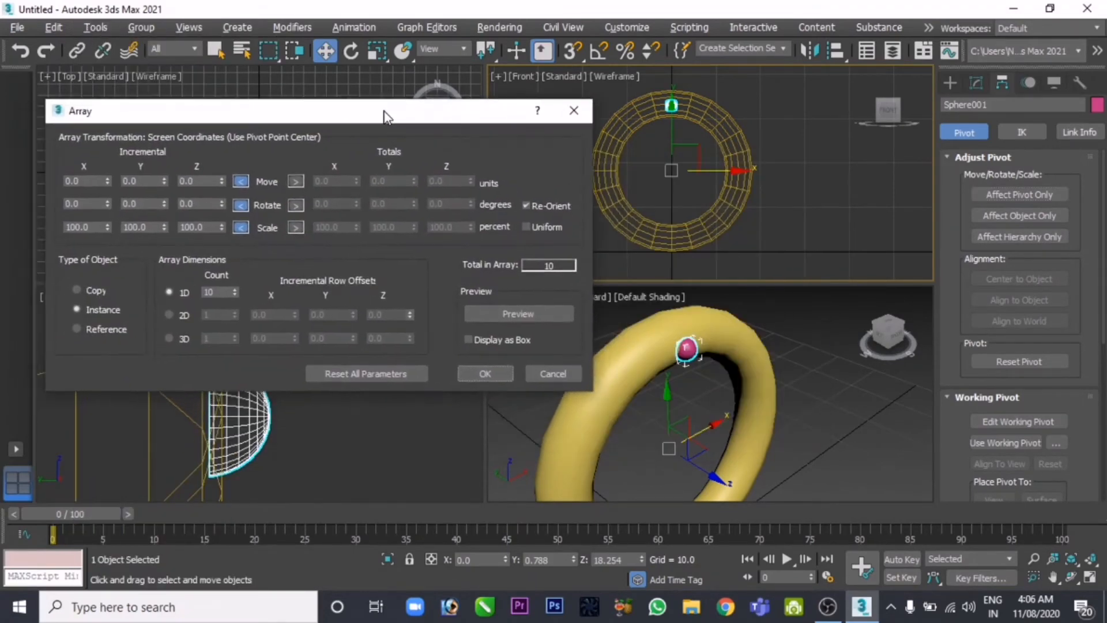
{"action": "left_click", "coordinate": [296, 205]}
{"action": "left_click", "coordinate": [517, 315]}
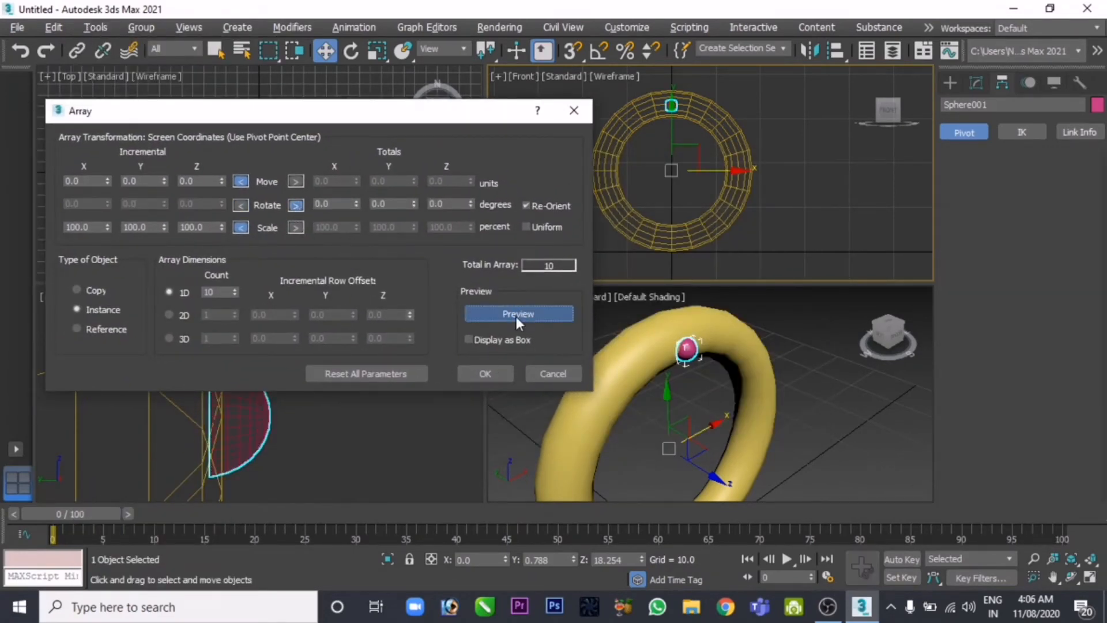
{"action": "left_click_drag", "start_coordinate": [470, 203], "coordinate": [269, 175]}
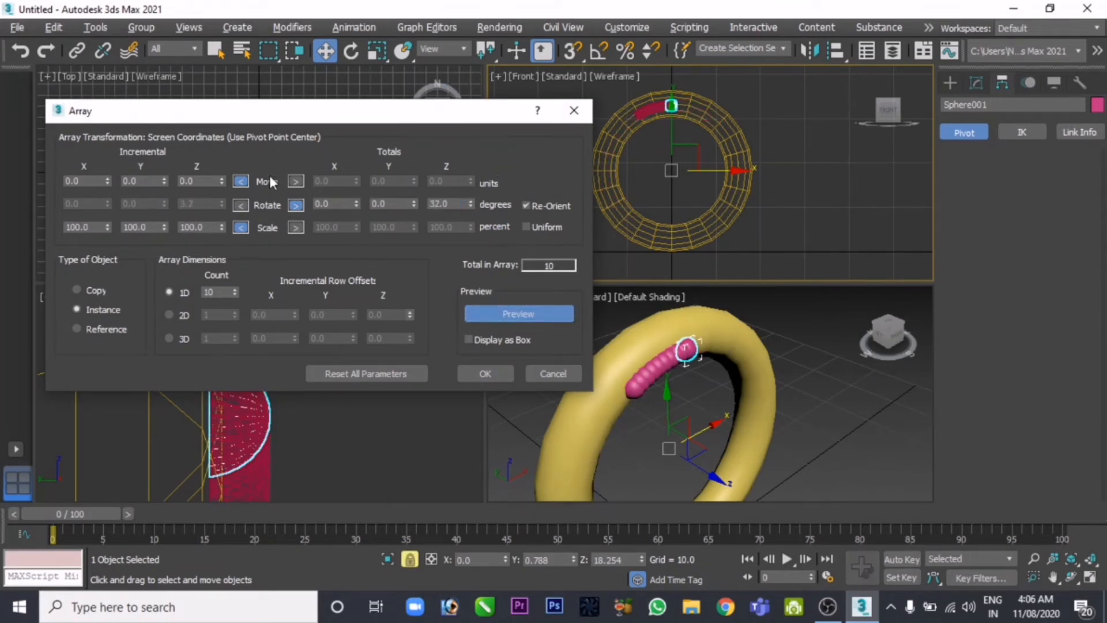
{"action": "type", "text": "360"}
{"action": "key", "text": "Return"}
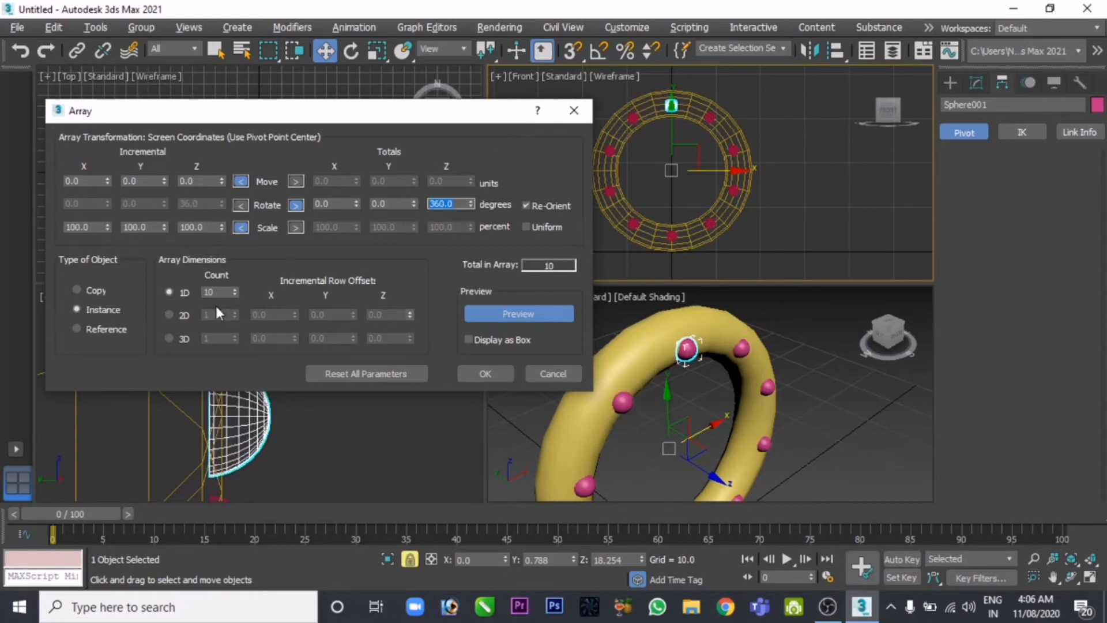
- Set the 1D count of the dome array to 50
{"action": "left_click_drag", "start_coordinate": [224, 290], "coordinate": [99, 270]}
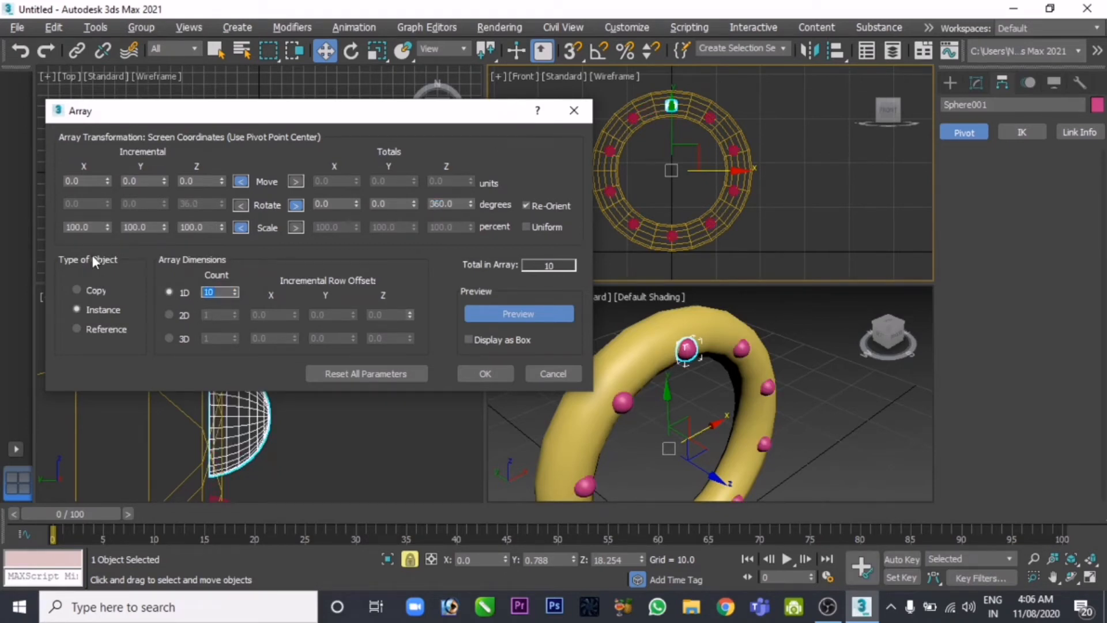
{"action": "type", "text": "50"}
{"action": "key", "text": "Return"}
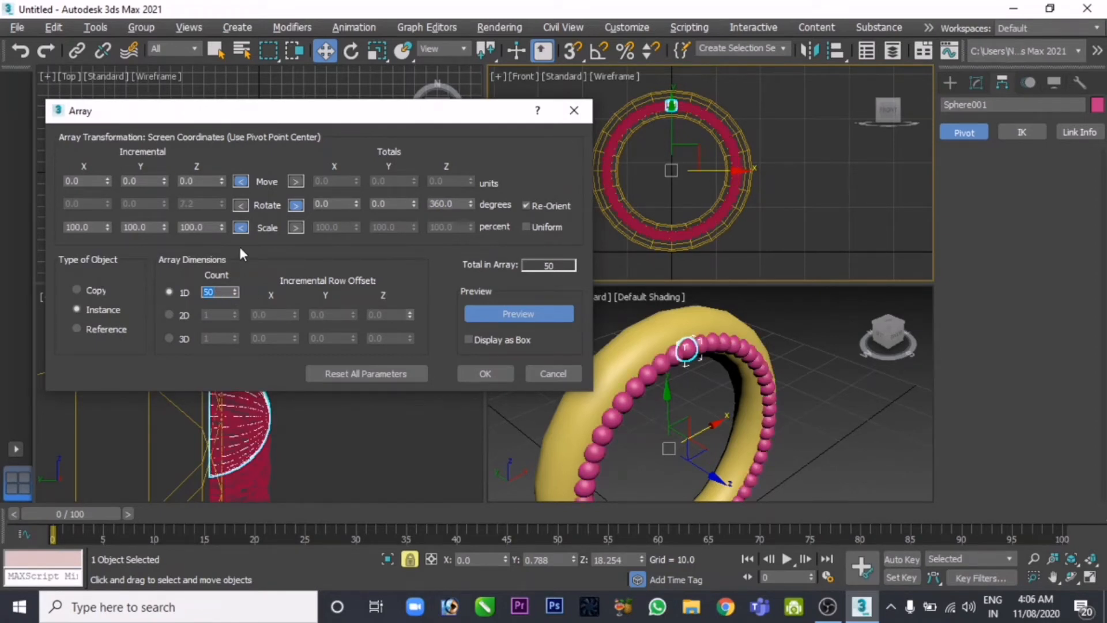
- Try 1D counts of 30, 35 and 38 for the dome array, settle on 40 and create it
{"action": "type", "text": "30"}
{"action": "key", "text": "Return"}
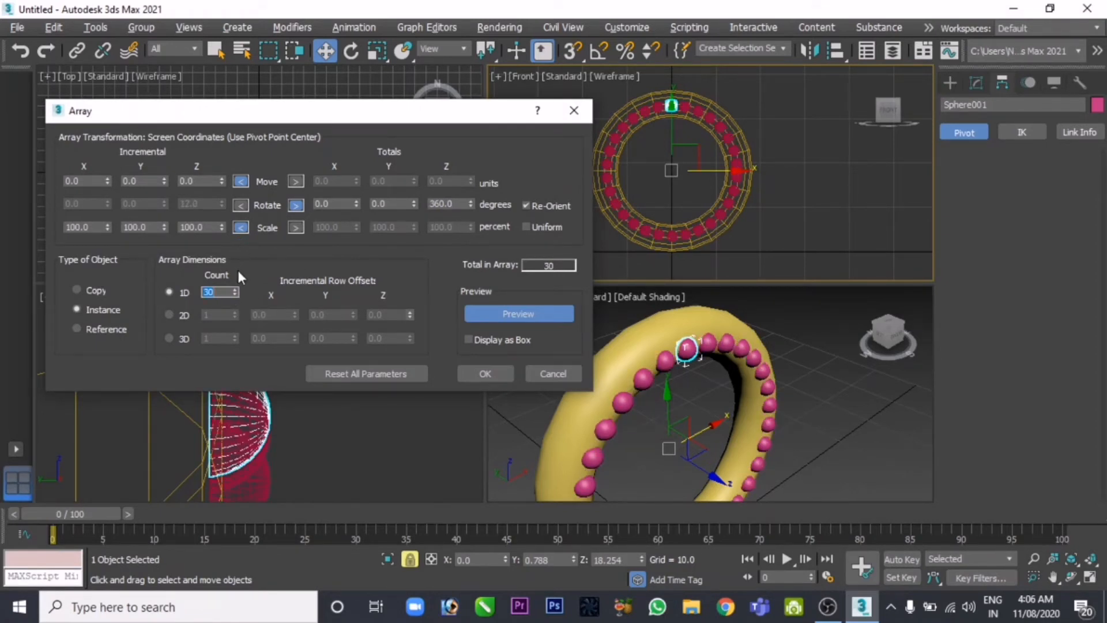
{"action": "type", "text": "35"}
{"action": "key", "text": "Return"}
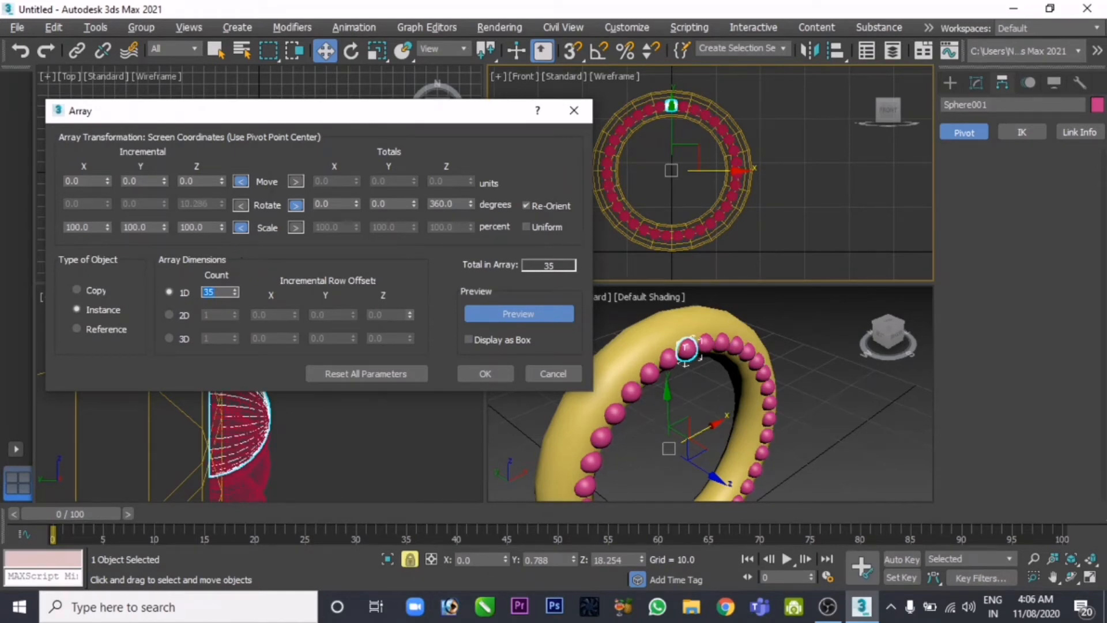
{"action": "type", "text": "38"}
{"action": "key", "text": "Return"}
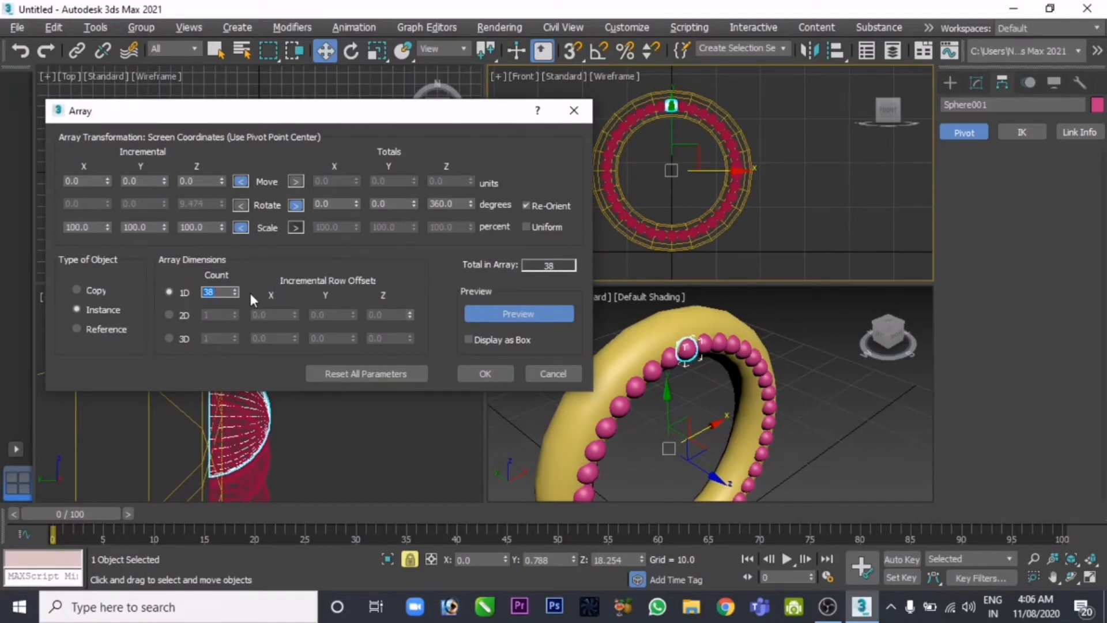
{"action": "type", "text": "40"}
{"action": "key", "text": "Return"}
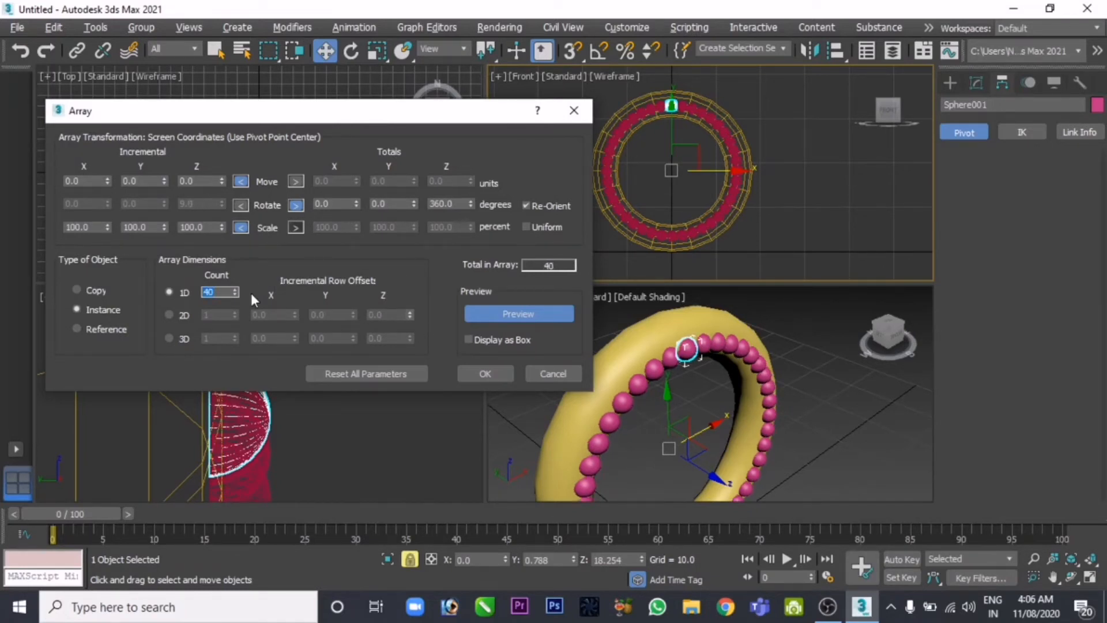
{"action": "left_click", "coordinate": [485, 375]}
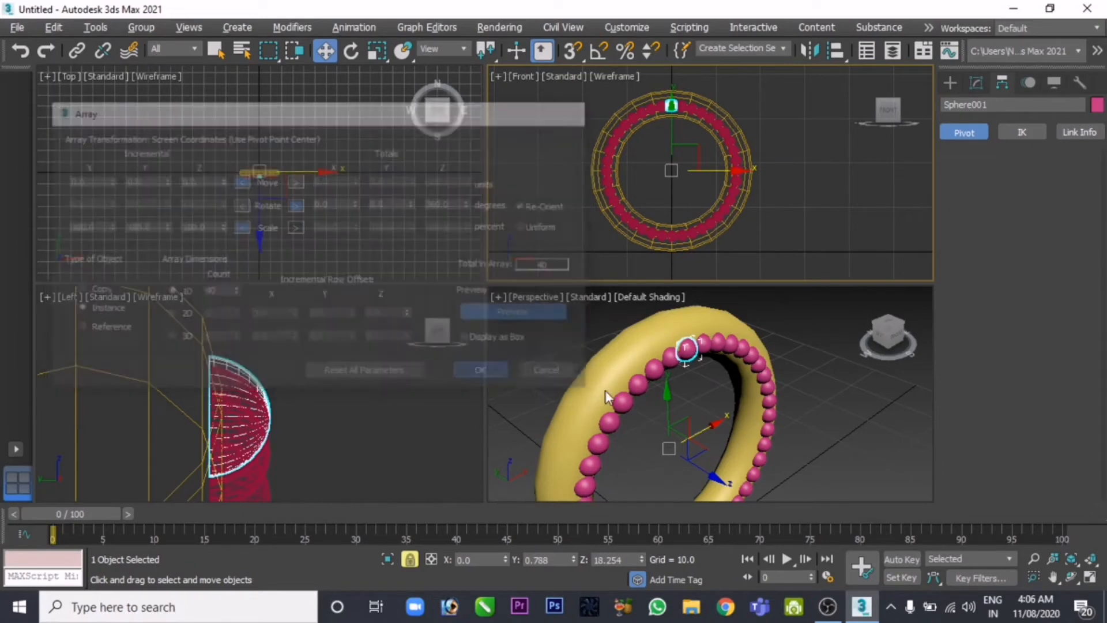
{"action": "middle_click_drag", "start_coordinate": [732, 385], "coordinate": [717, 415]}
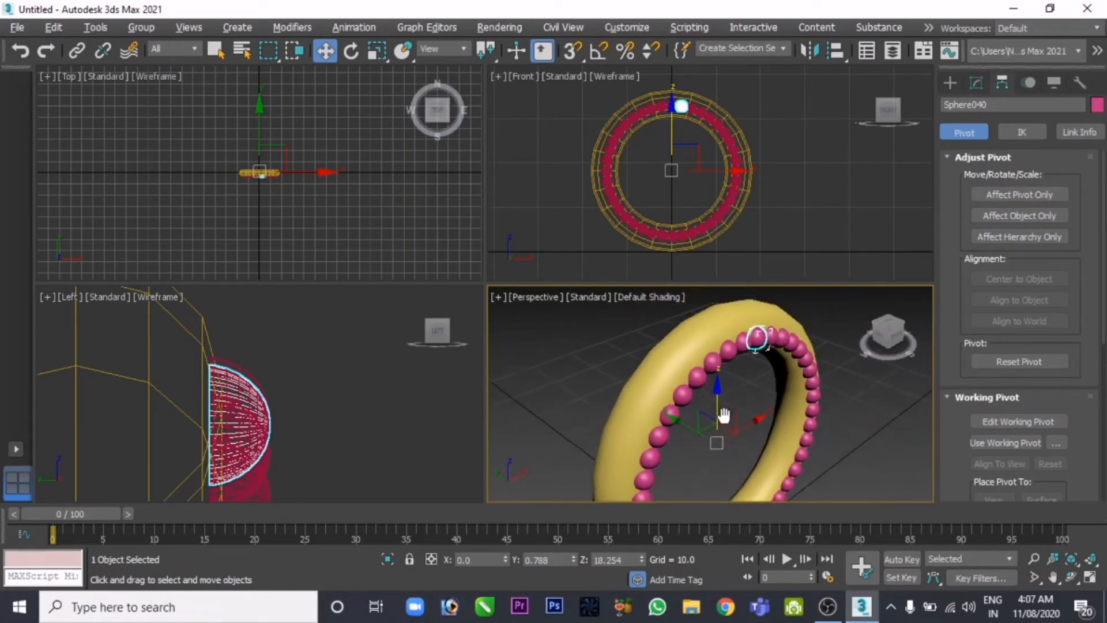
{"action": "left_click", "coordinate": [783, 231]}
- Draw a new hemisphere dome of about 1.16 radius at the torus's center in the Top view
{"action": "middle_click_drag", "start_coordinate": [680, 154], "coordinate": [685, 160]}
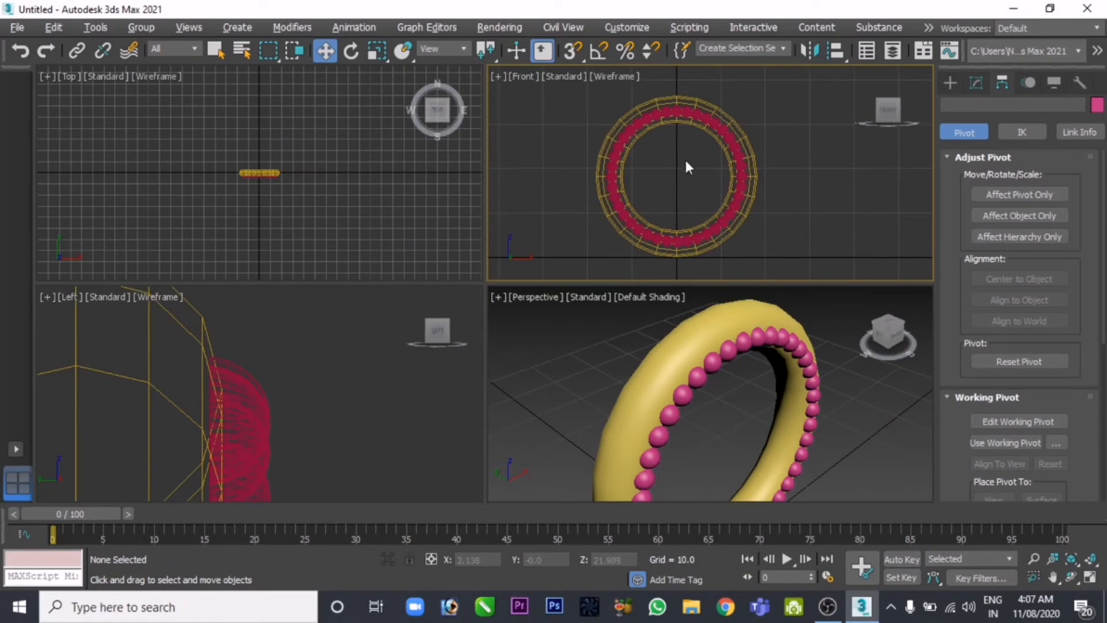
{"action": "middle_click_drag", "start_coordinate": [784, 358], "coordinate": [780, 359]}
{"action": "scroll", "coordinate": [780, 359], "scroll_direction": "up", "scroll_amount": 5}
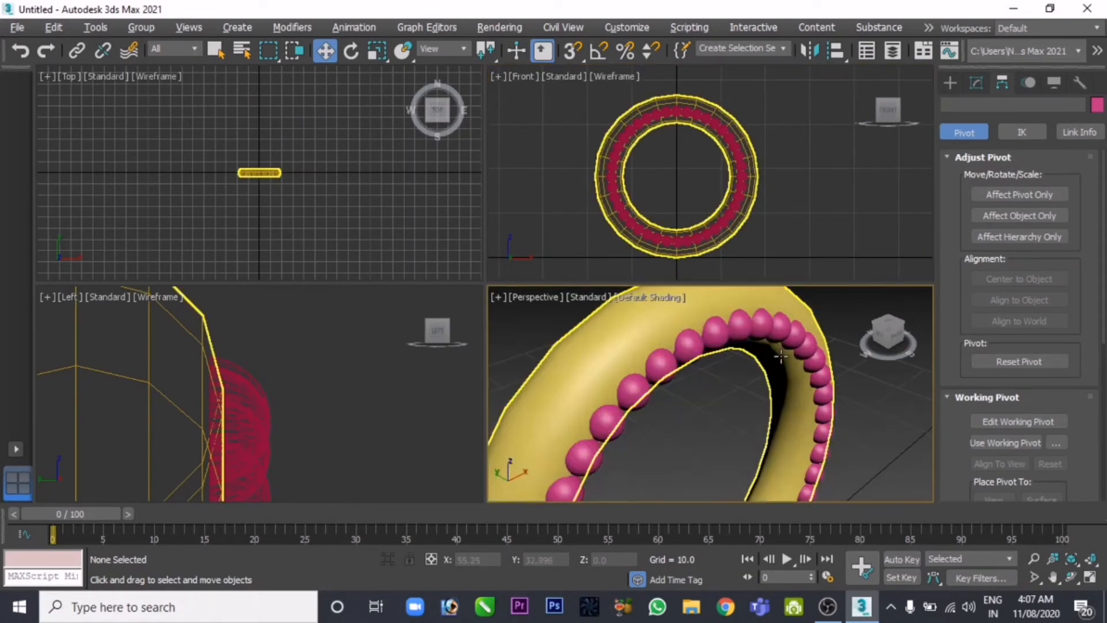
{"action": "left_click", "coordinate": [952, 83]}
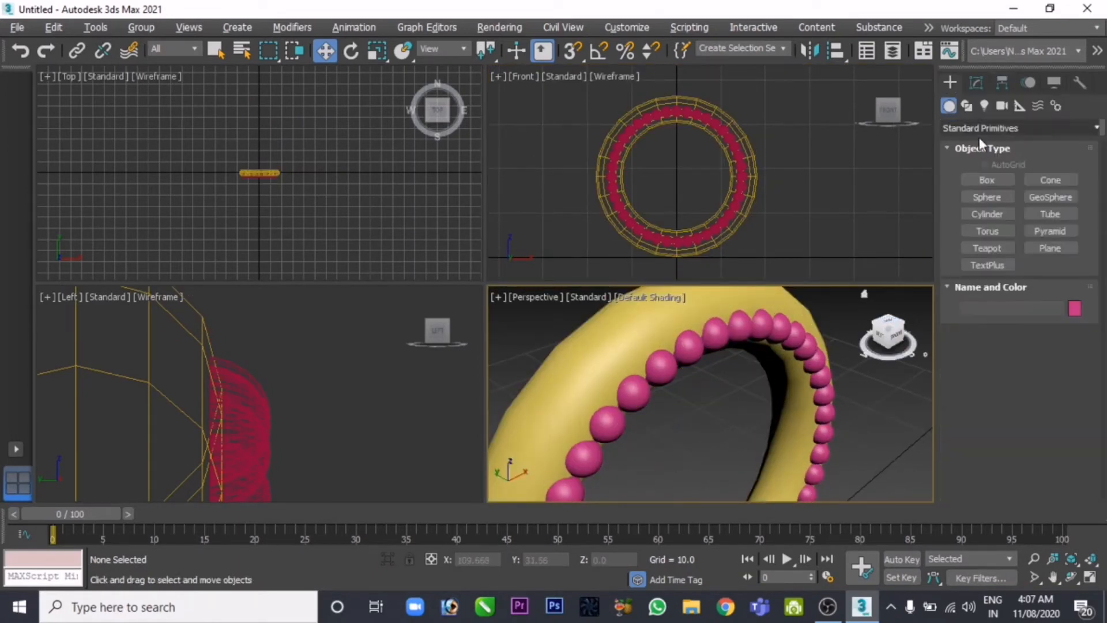
{"action": "left_click", "coordinate": [987, 197]}
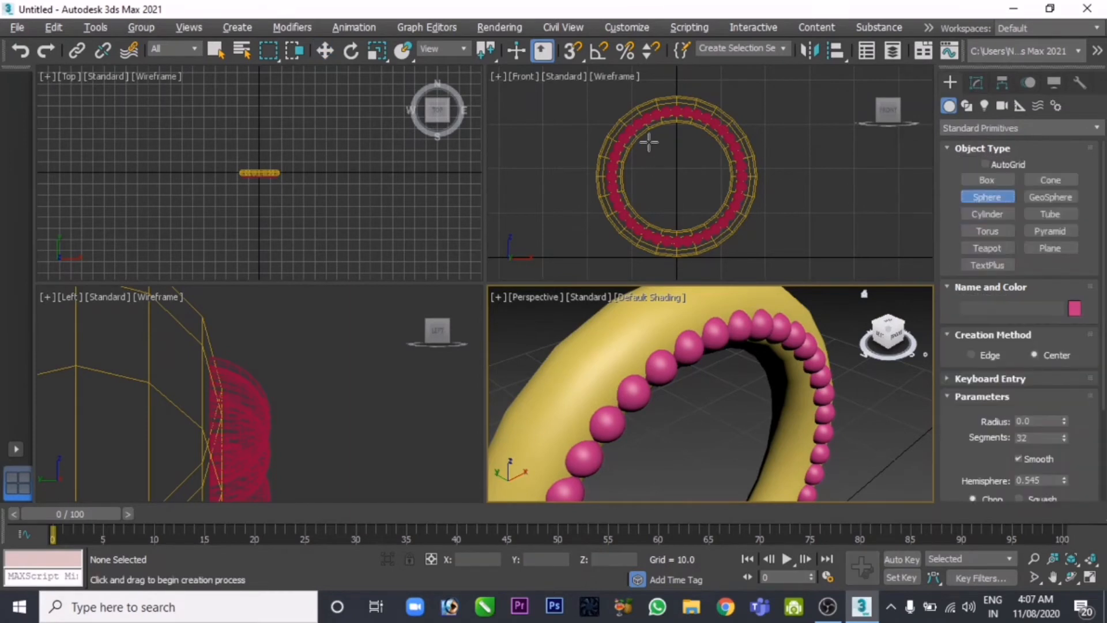
{"action": "scroll", "coordinate": [287, 188], "scroll_direction": "up", "scroll_amount": 10}
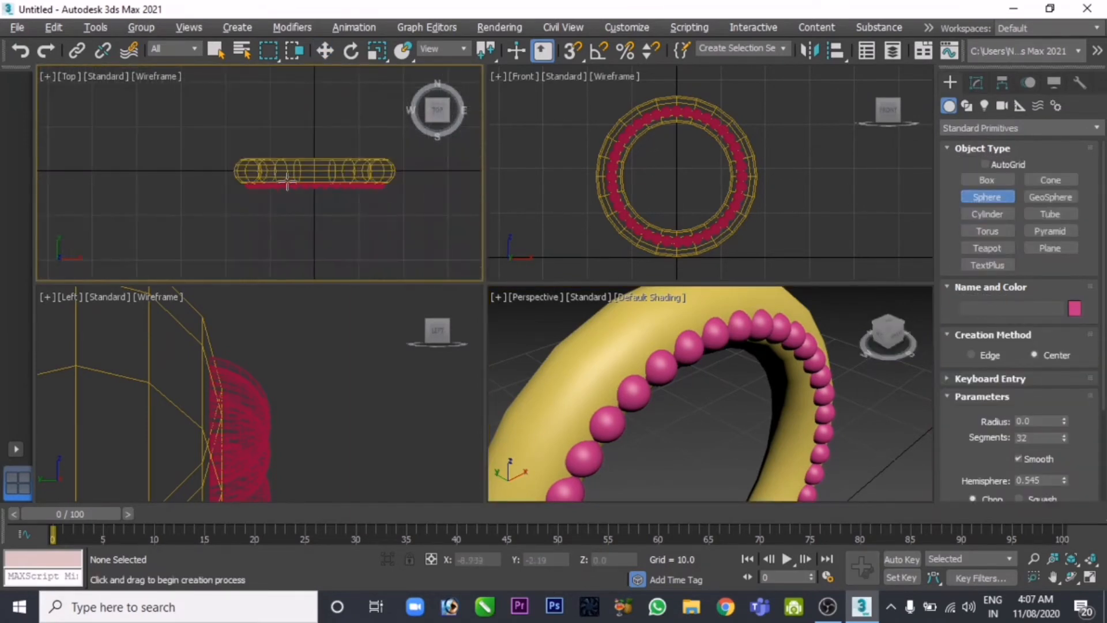
{"action": "middle_click_drag", "start_coordinate": [292, 153], "coordinate": [298, 162]}
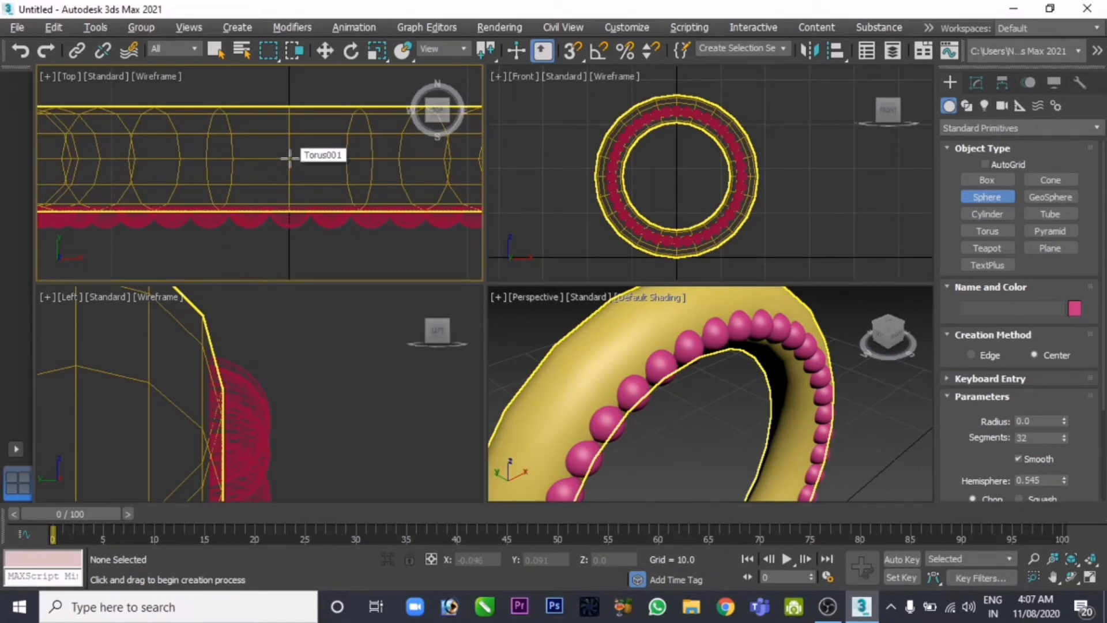
{"action": "left_click_drag", "start_coordinate": [290, 158], "coordinate": [306, 175]}
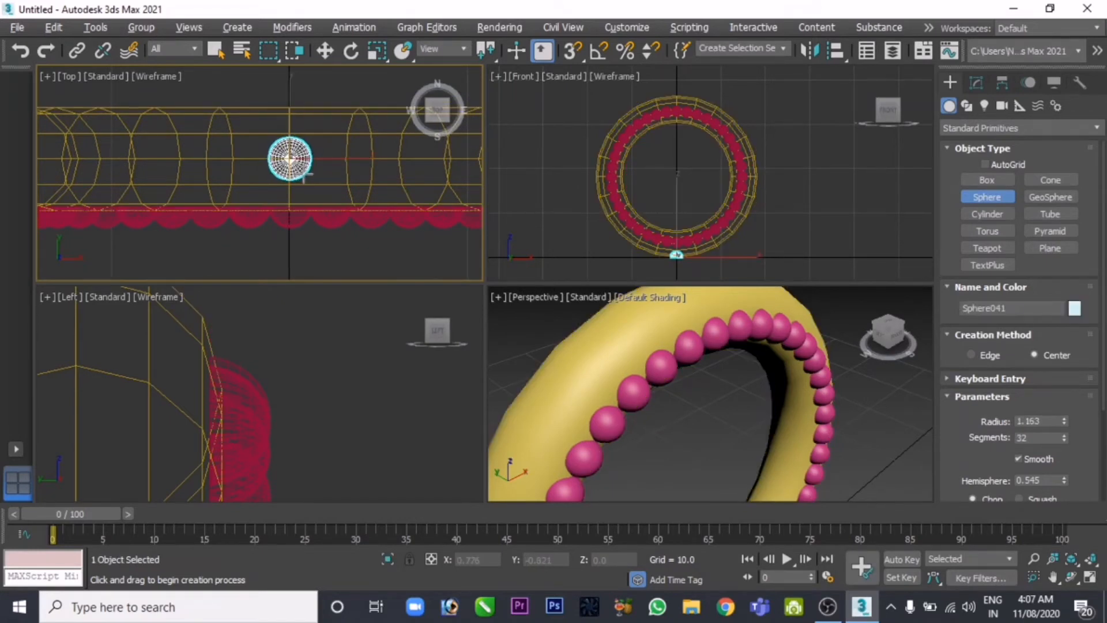
- Check the radius of an arrayed dome and set the new dome's radius to 1.2
{"action": "left_click", "coordinate": [324, 51]}
{"action": "left_click", "coordinate": [333, 222]}
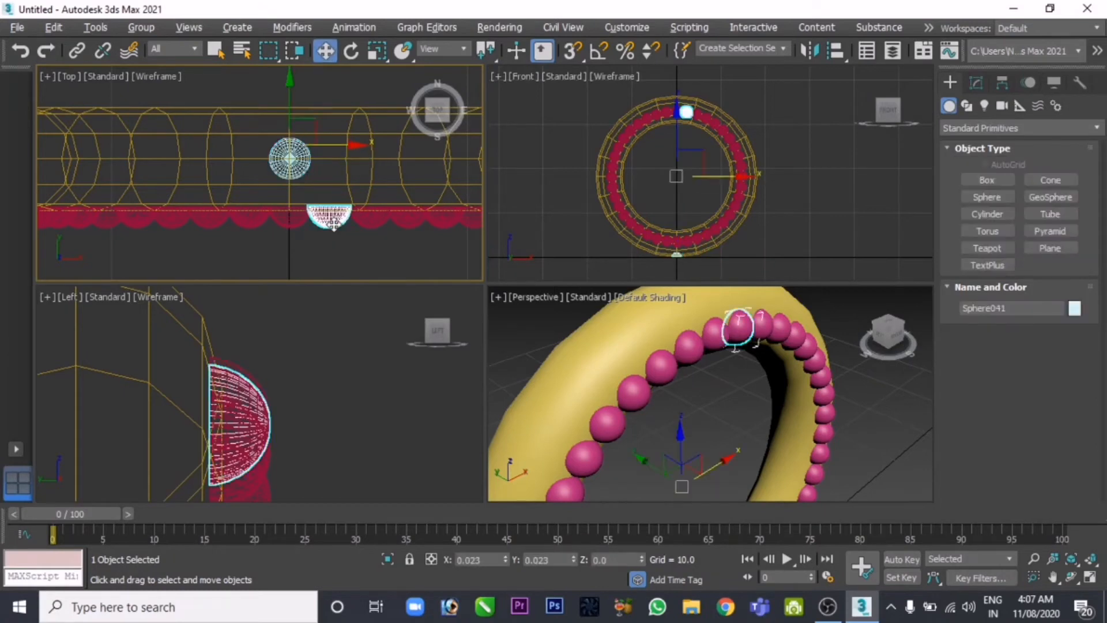
{"action": "left_click", "coordinate": [975, 85]}
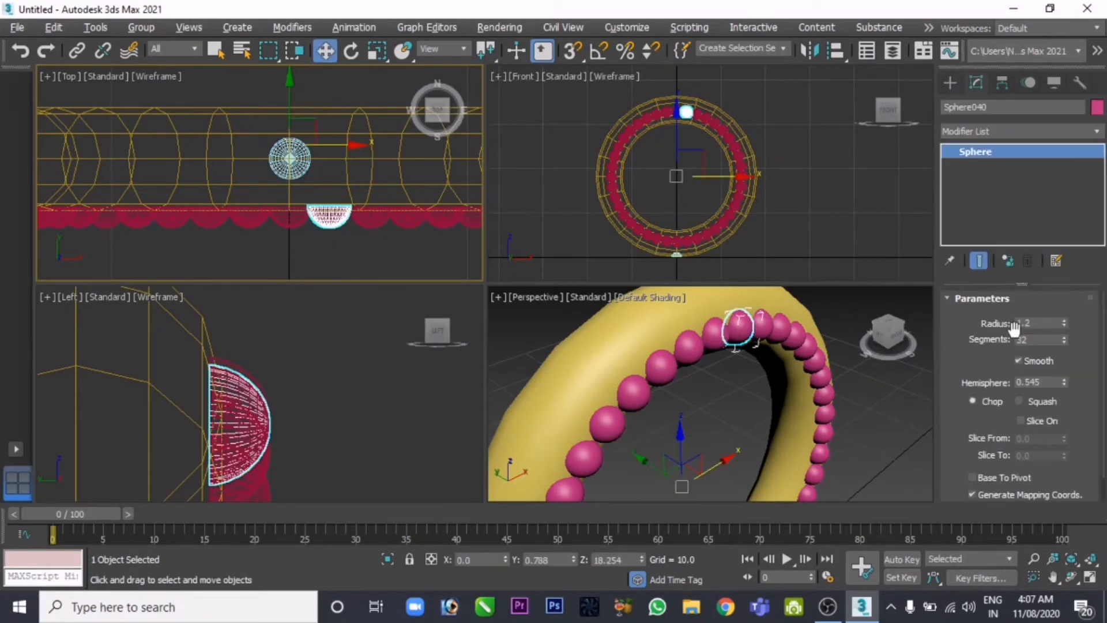
{"action": "left_click", "coordinate": [300, 154]}
{"action": "left_click", "coordinate": [295, 149]}
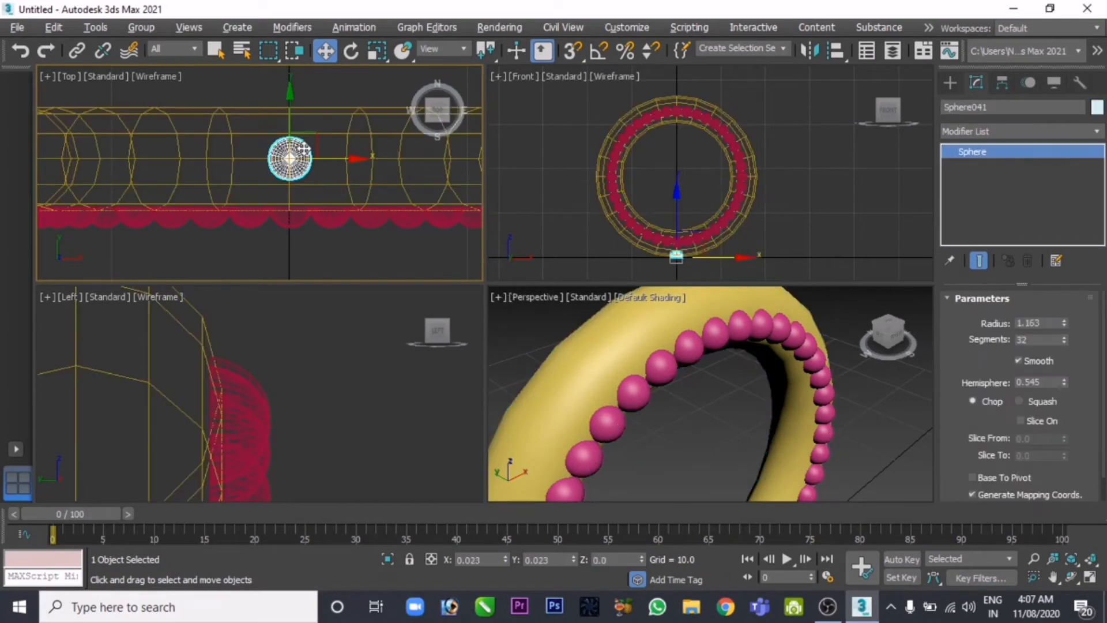
{"action": "left_click_drag", "start_coordinate": [1049, 325], "coordinate": [952, 325]}
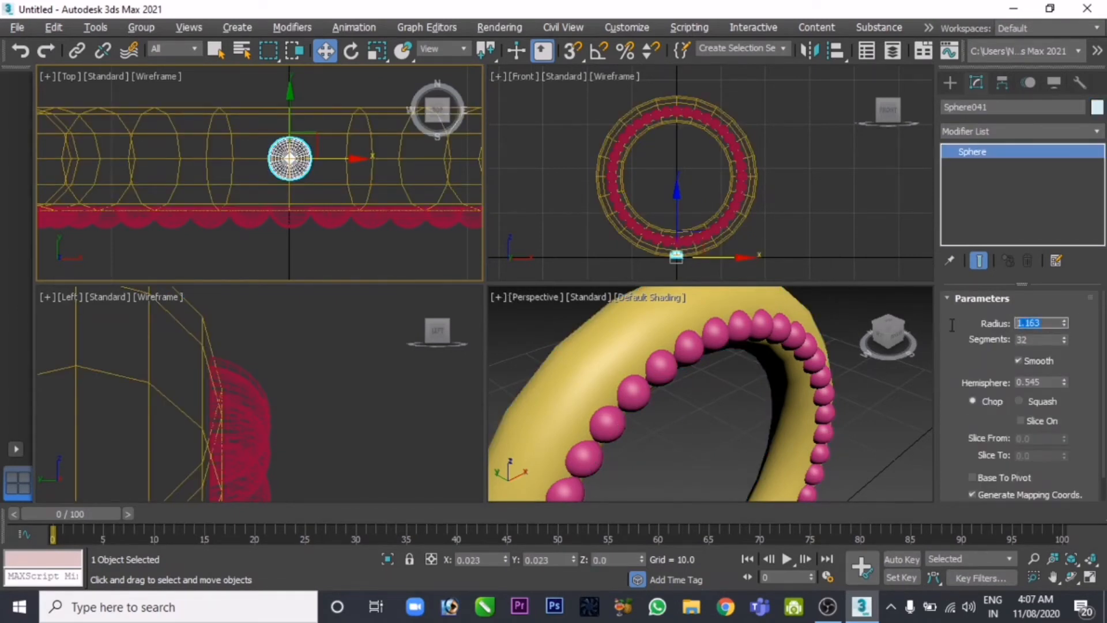
{"action": "type", "text": "1.2"}
{"action": "key", "text": "Return"}
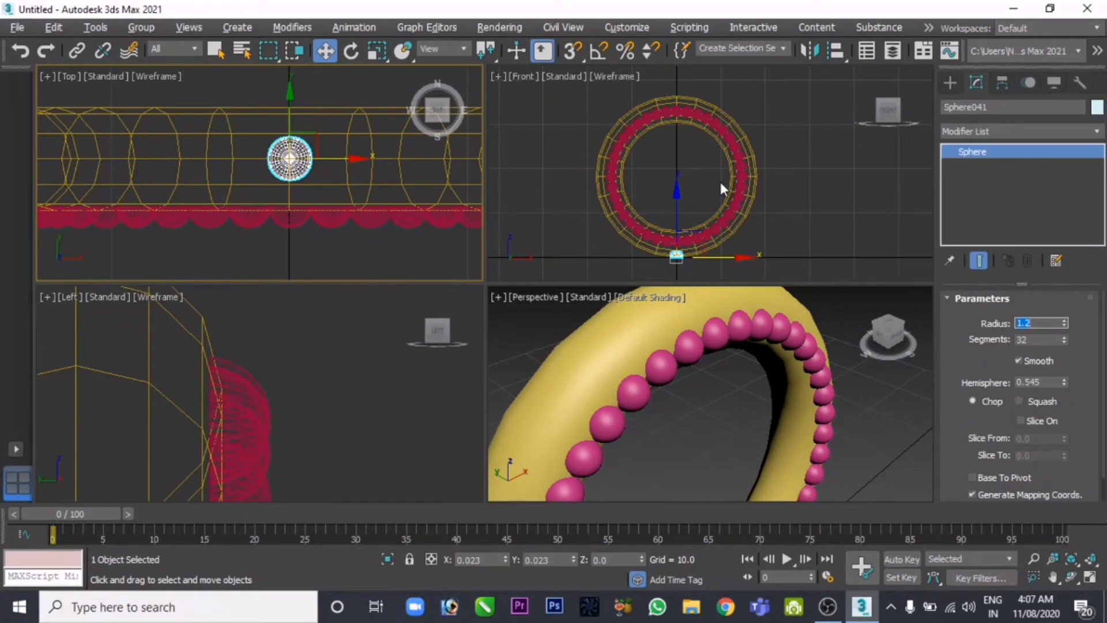
- Raise the new dome in the Front view to the torus's outer crest, its base slightly sunk in, at about Z 35.84
{"action": "right_click", "coordinate": [685, 184]}
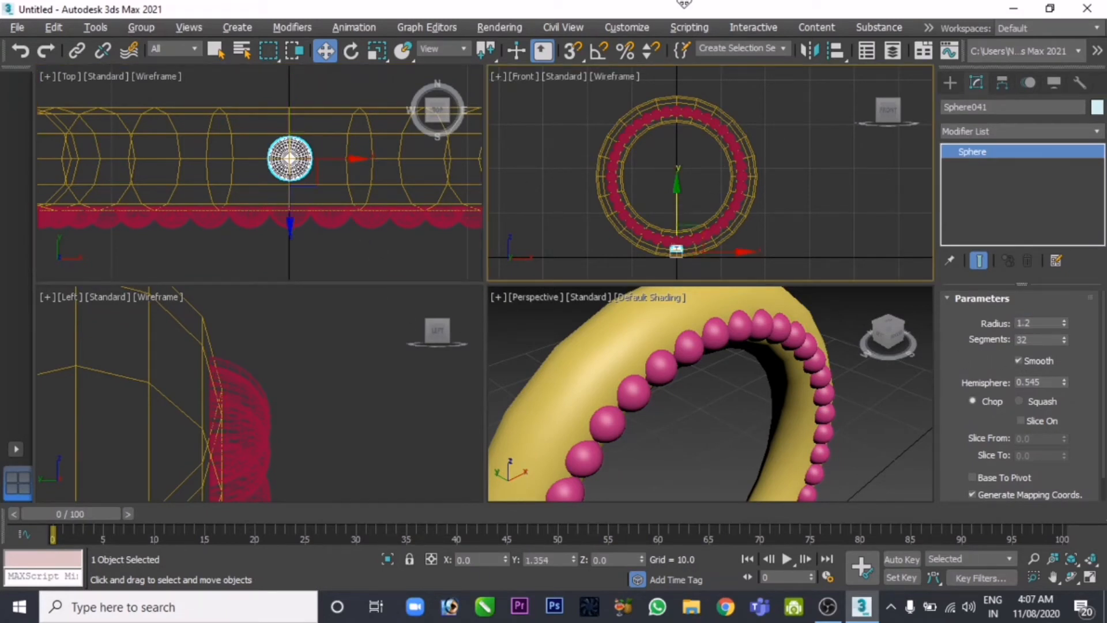
{"action": "left_click_drag", "start_coordinate": [678, 248], "coordinate": [678, 95]}
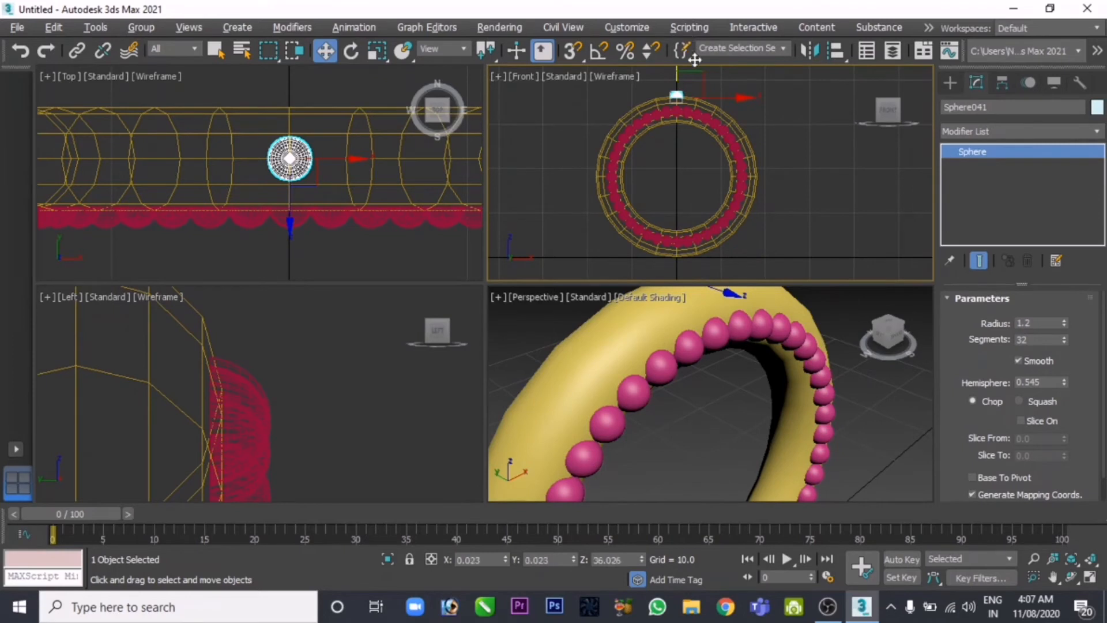
{"action": "scroll", "coordinate": [707, 153], "scroll_direction": "up", "scroll_amount": 6}
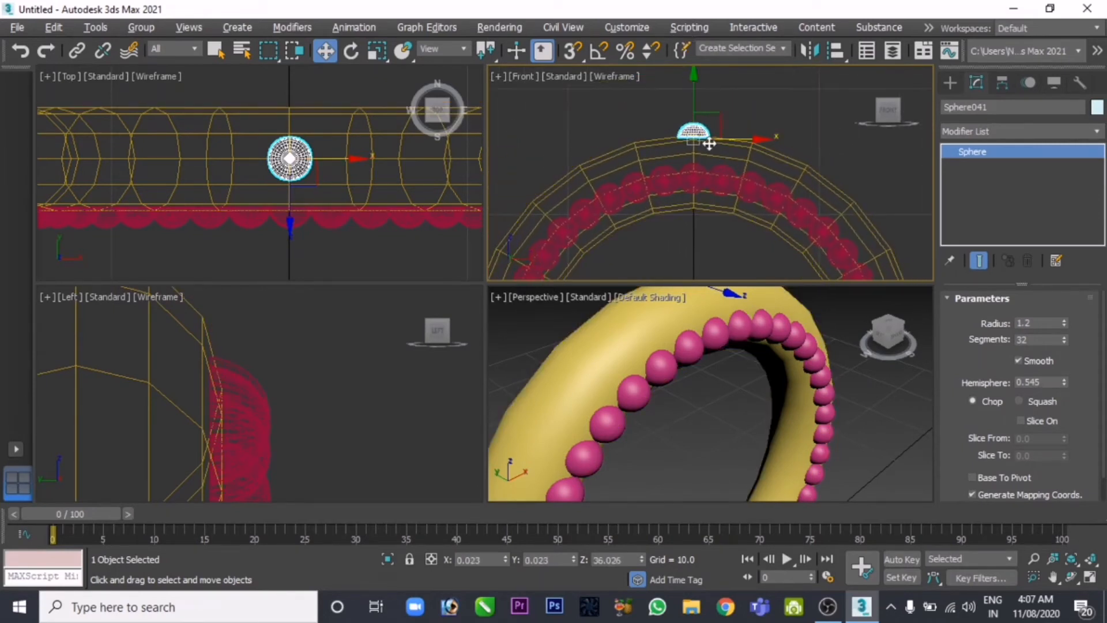
{"action": "scroll", "coordinate": [709, 144], "scroll_direction": "up", "scroll_amount": 2}
{"action": "scroll", "coordinate": [708, 141], "scroll_direction": "up", "scroll_amount": 4}
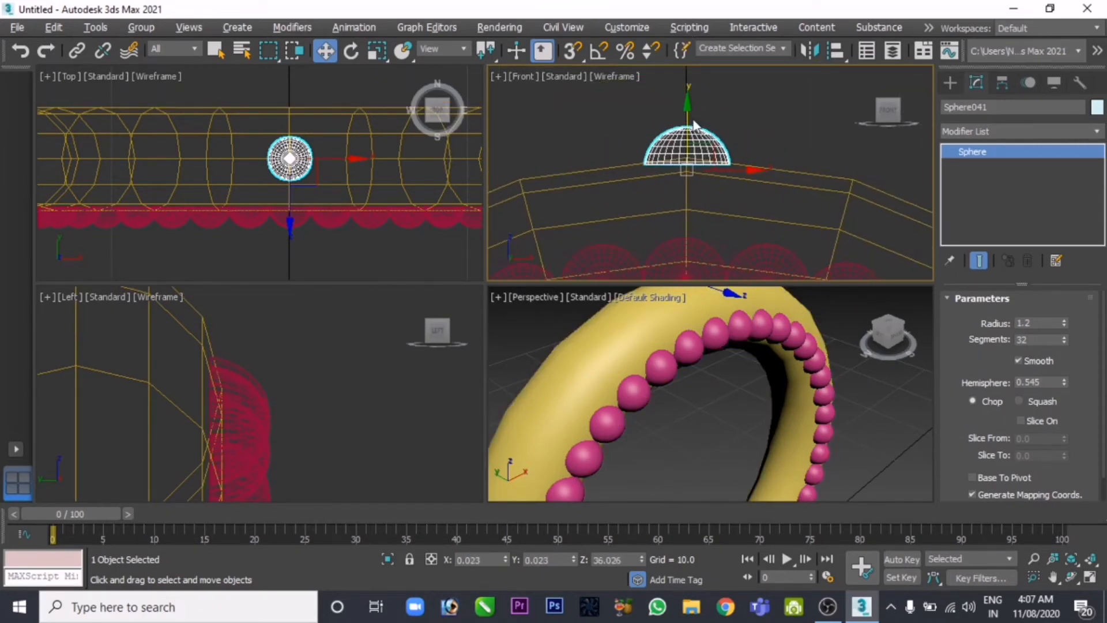
{"action": "middle_click_drag", "start_coordinate": [708, 323], "coordinate": [734, 394]}
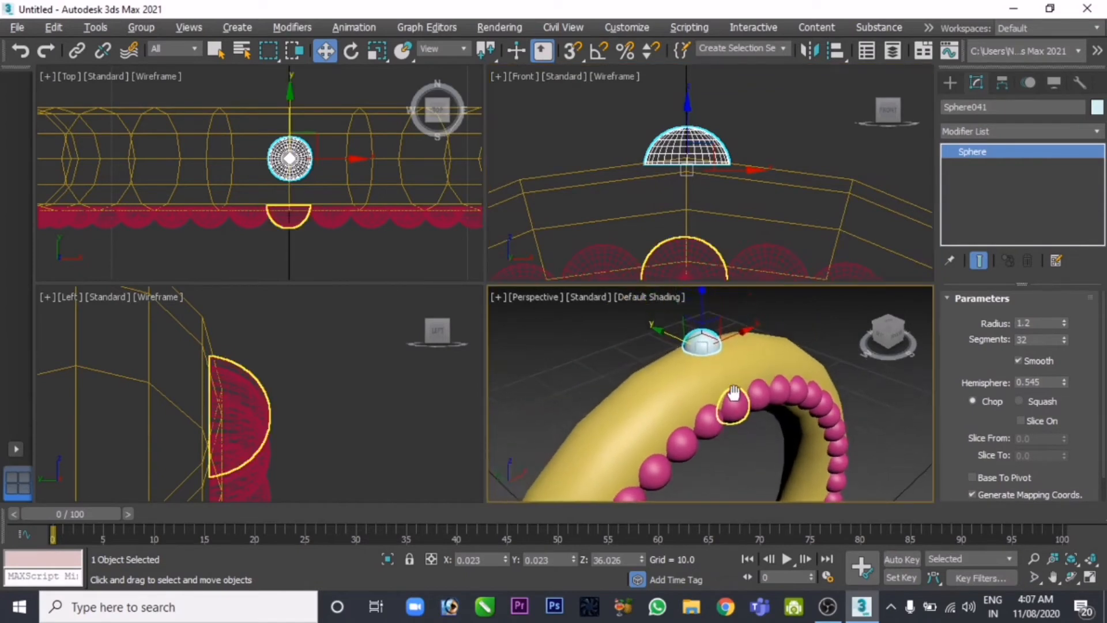
{"action": "left_click", "coordinate": [687, 110]}
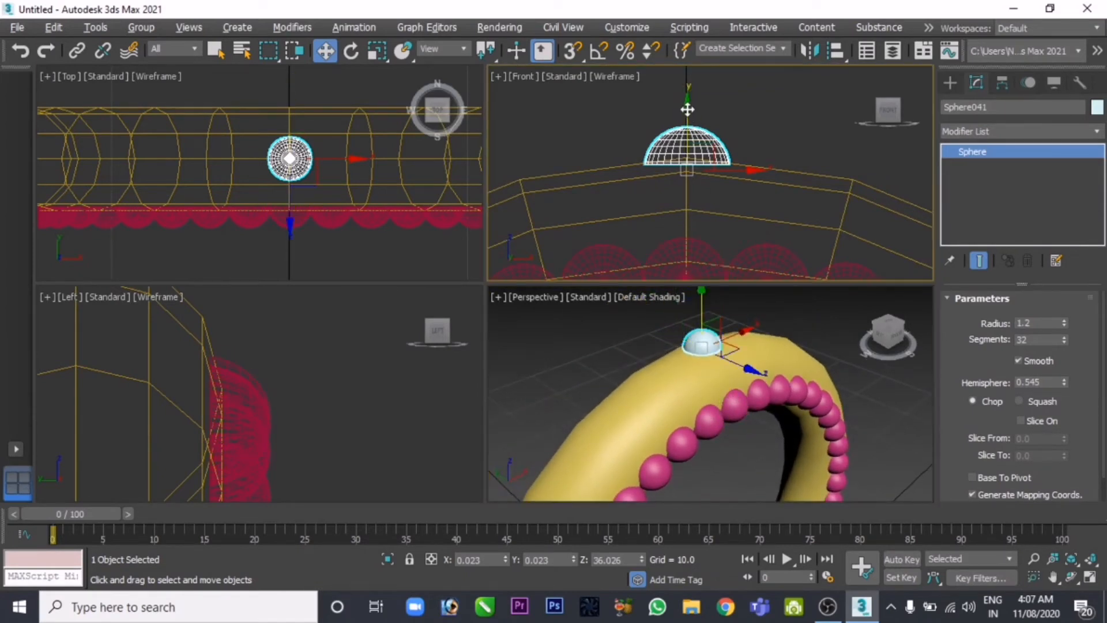
{"action": "left_click_drag", "start_coordinate": [687, 109], "coordinate": [687, 117]}
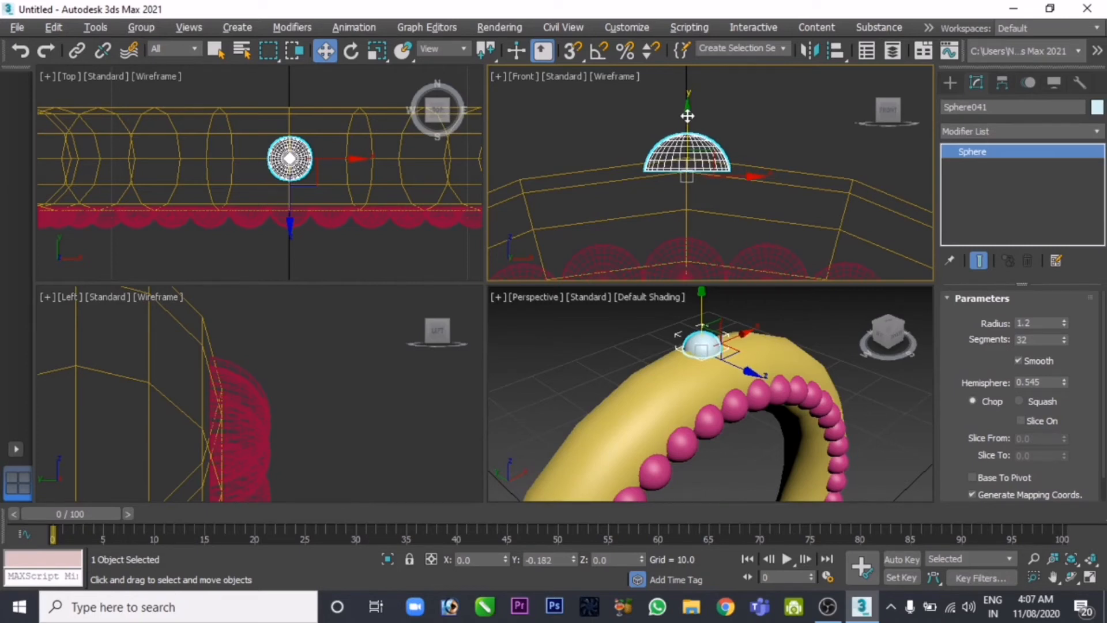
{"action": "middle_click_drag", "start_coordinate": [705, 383], "coordinate": [706, 374]}
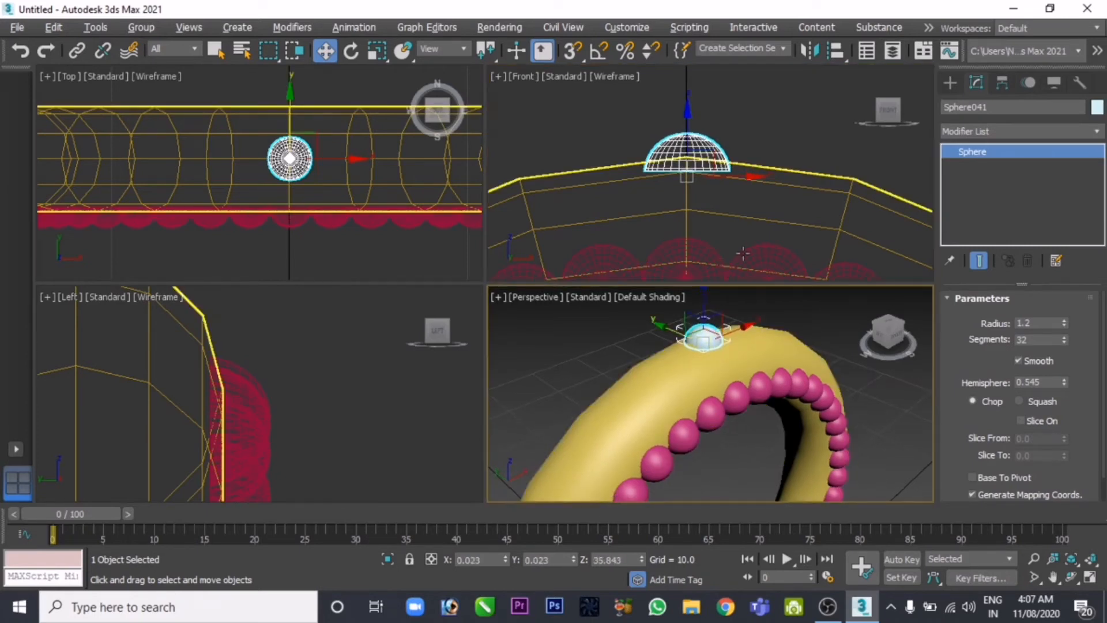
- Smooth the gold torus by setting its sides to 20 and its segments to 50
{"action": "left_click", "coordinate": [758, 220]}
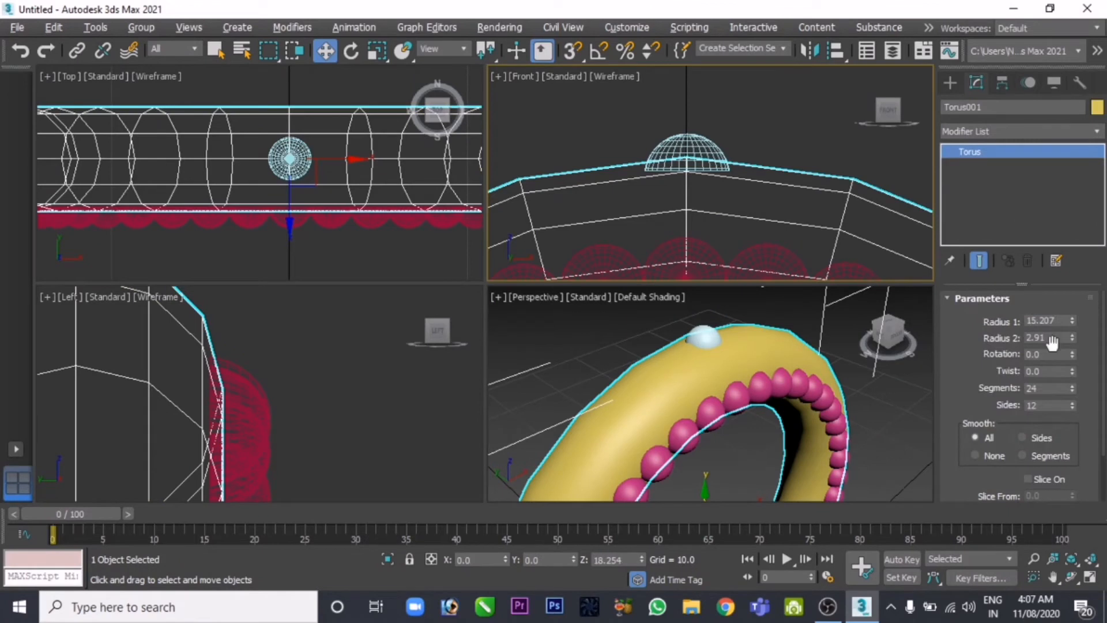
{"action": "double_click", "coordinate": [1051, 407]}
{"action": "type", "text": "20"}
{"action": "key", "text": "Return"}
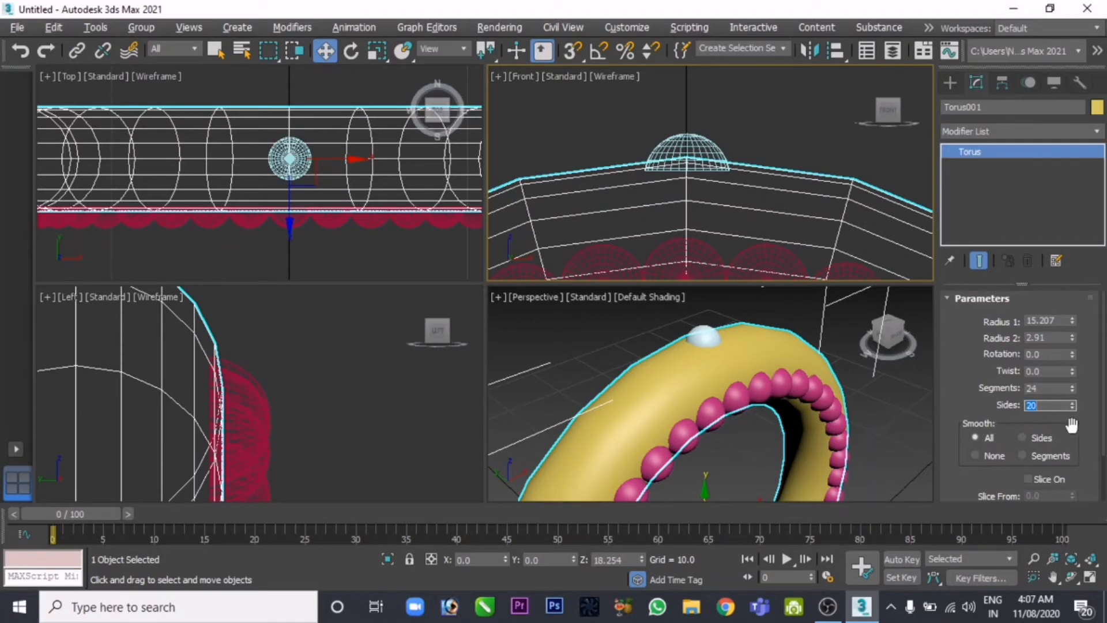
{"action": "double_click", "coordinate": [1054, 387]}
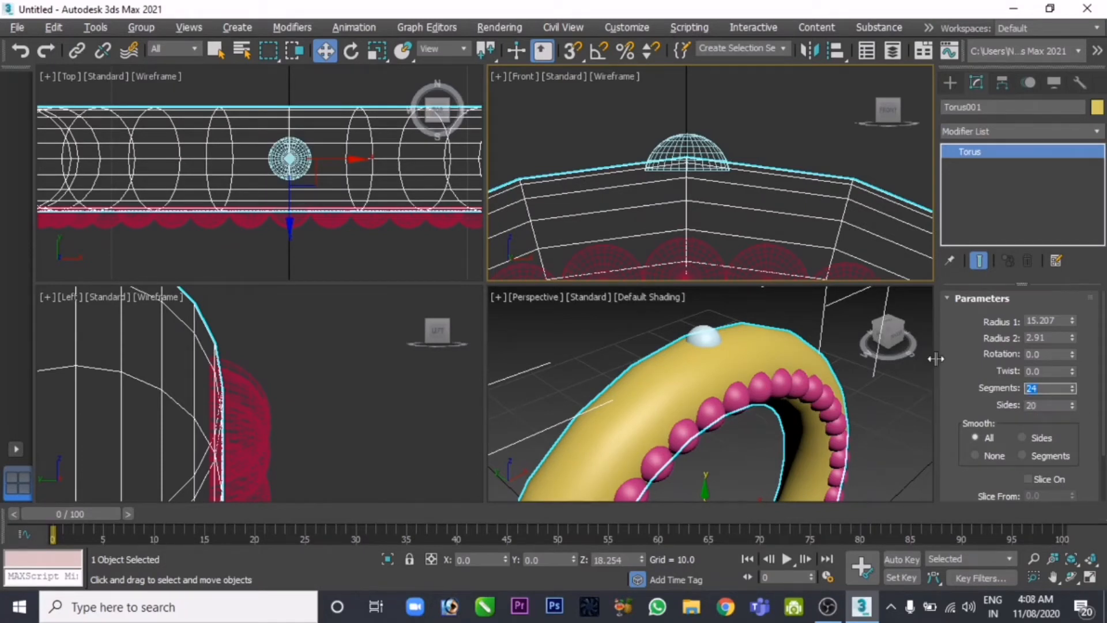
{"action": "type", "text": "50"}
{"action": "key", "text": "Return"}
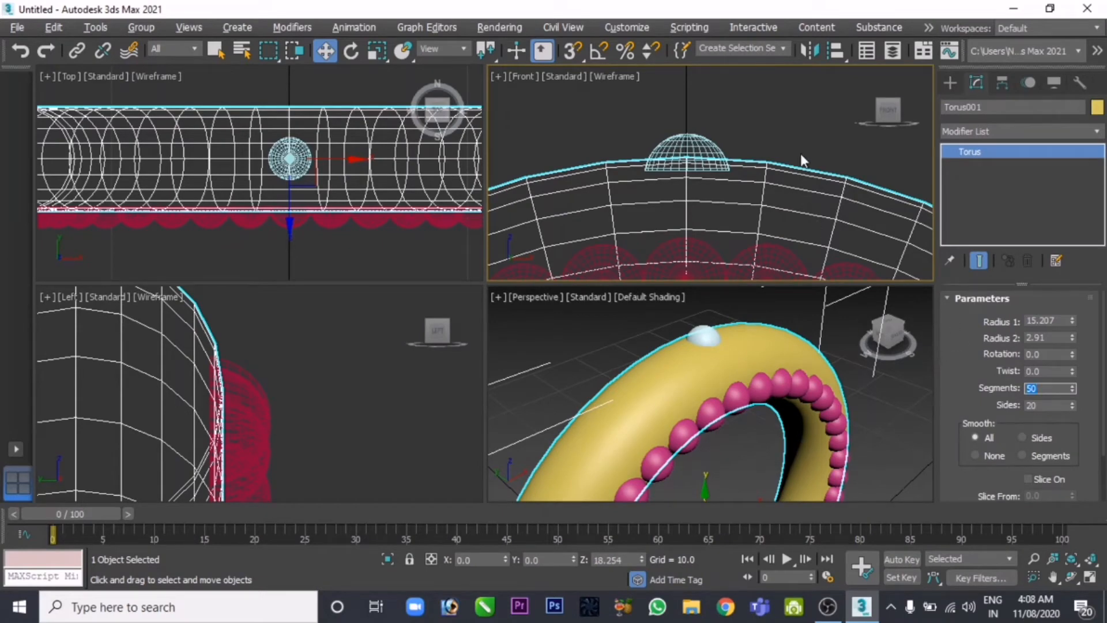
{"action": "left_click", "coordinate": [786, 136]}
- Nudge the top dome slightly up to about Z 35.86 so its base sits just inside the torus surface
{"action": "middle_click_drag", "start_coordinate": [765, 205], "coordinate": [761, 167]}
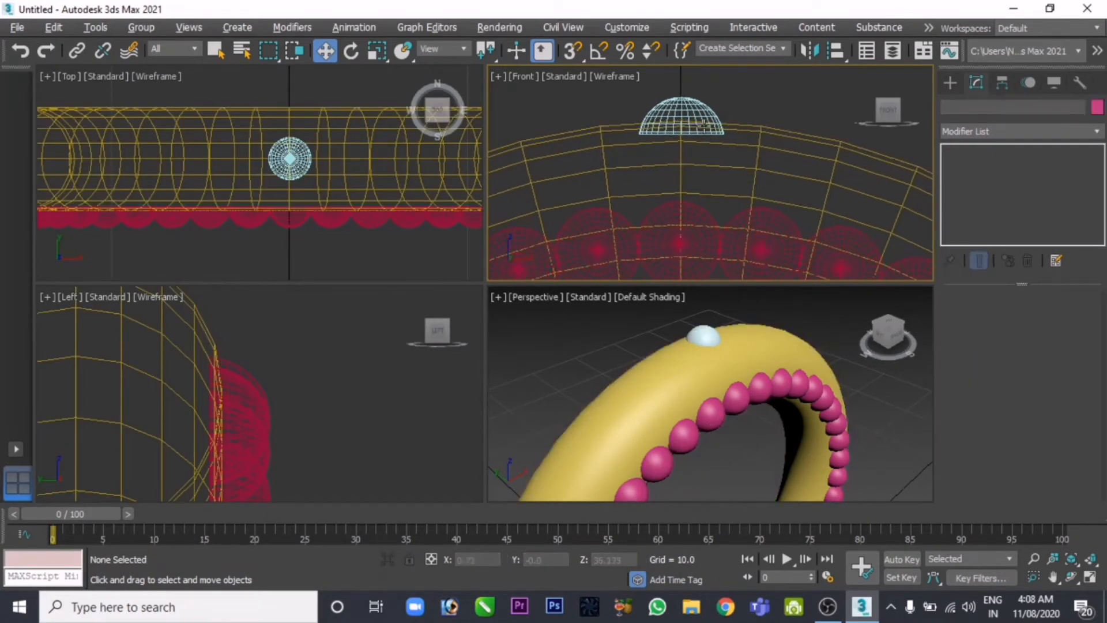
{"action": "left_click", "coordinate": [697, 112]}
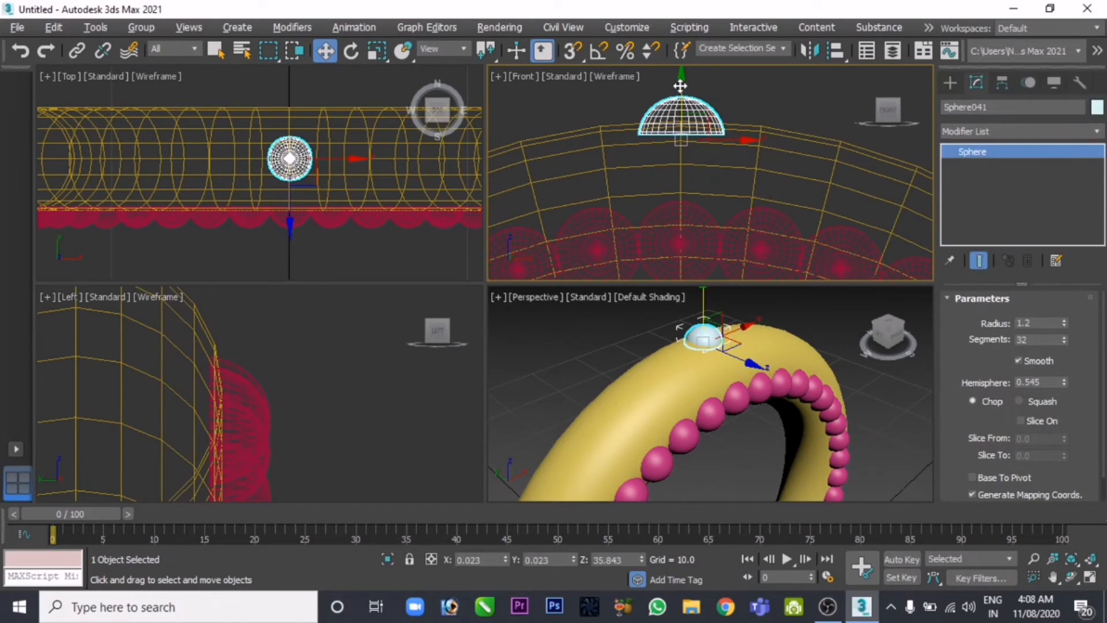
{"action": "left_click_drag", "start_coordinate": [680, 85], "coordinate": [681, 86]}
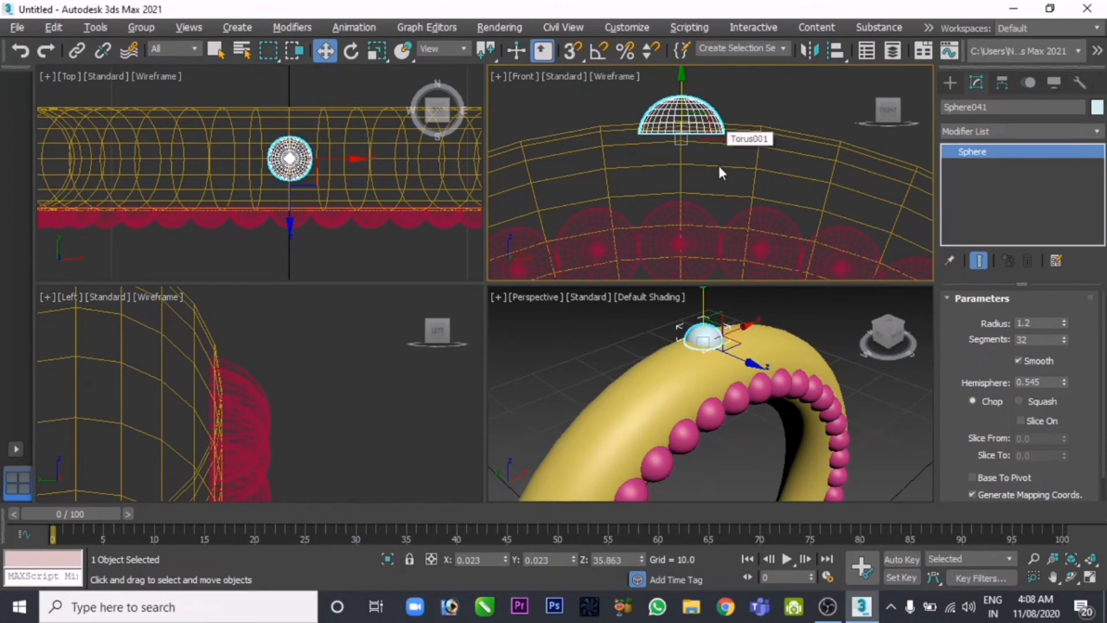
{"action": "middle_click_drag", "start_coordinate": [731, 407], "coordinate": [675, 443]}
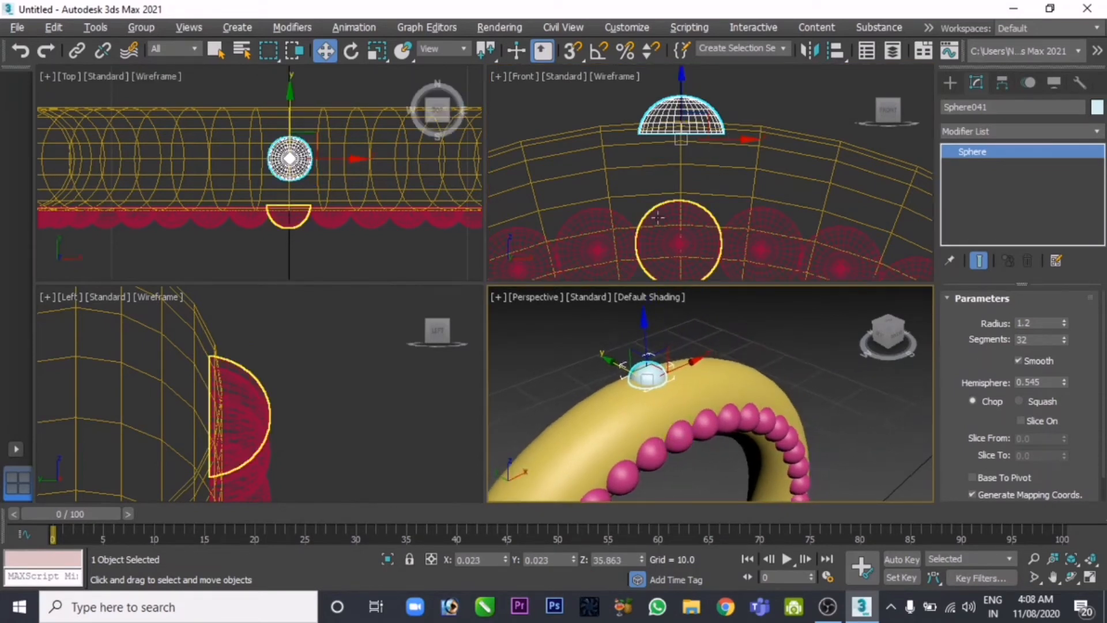
{"action": "scroll", "coordinate": [725, 187], "scroll_direction": "down", "scroll_amount": 11}
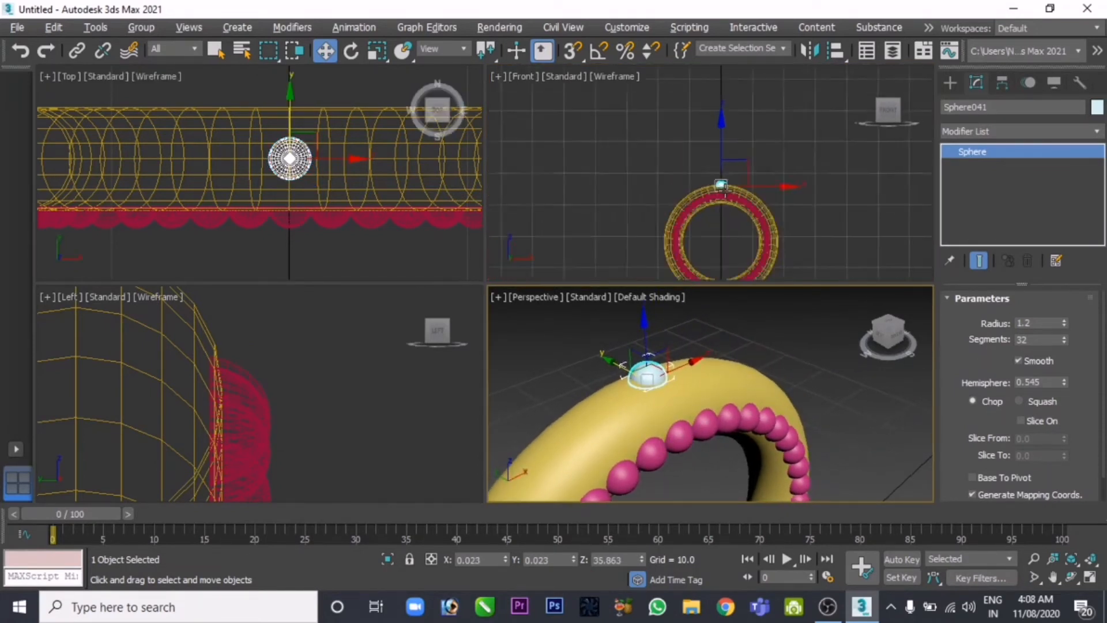
- Align only the top dome's pivot with the centre of the gold torus on the X, Y and Z positions
{"action": "middle_click_drag", "start_coordinate": [766, 215], "coordinate": [729, 172]}
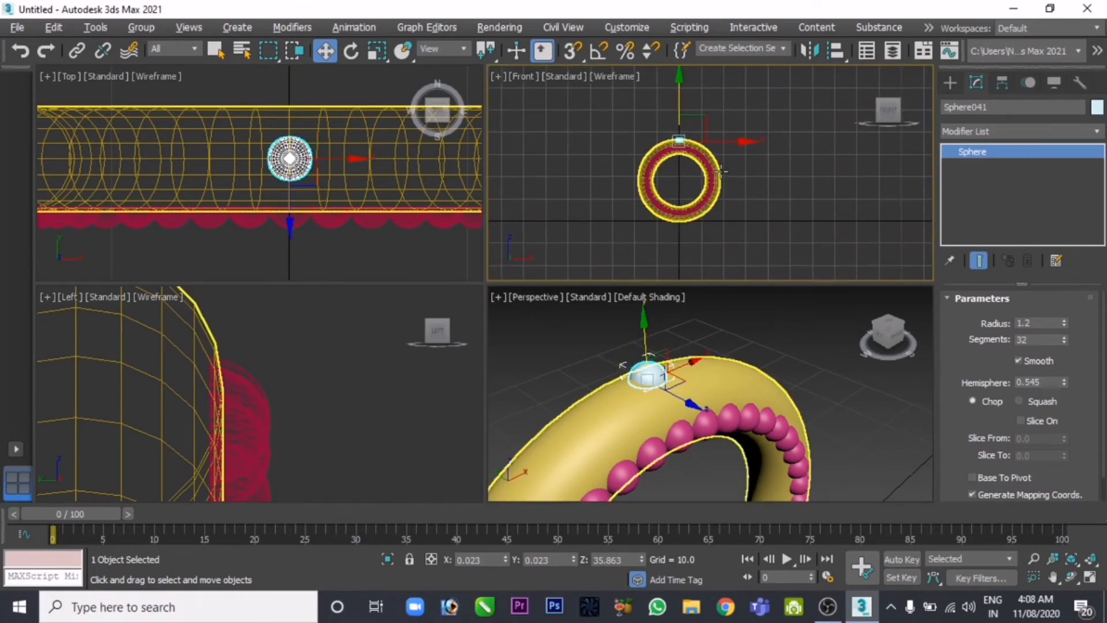
{"action": "left_click", "coordinate": [1002, 84]}
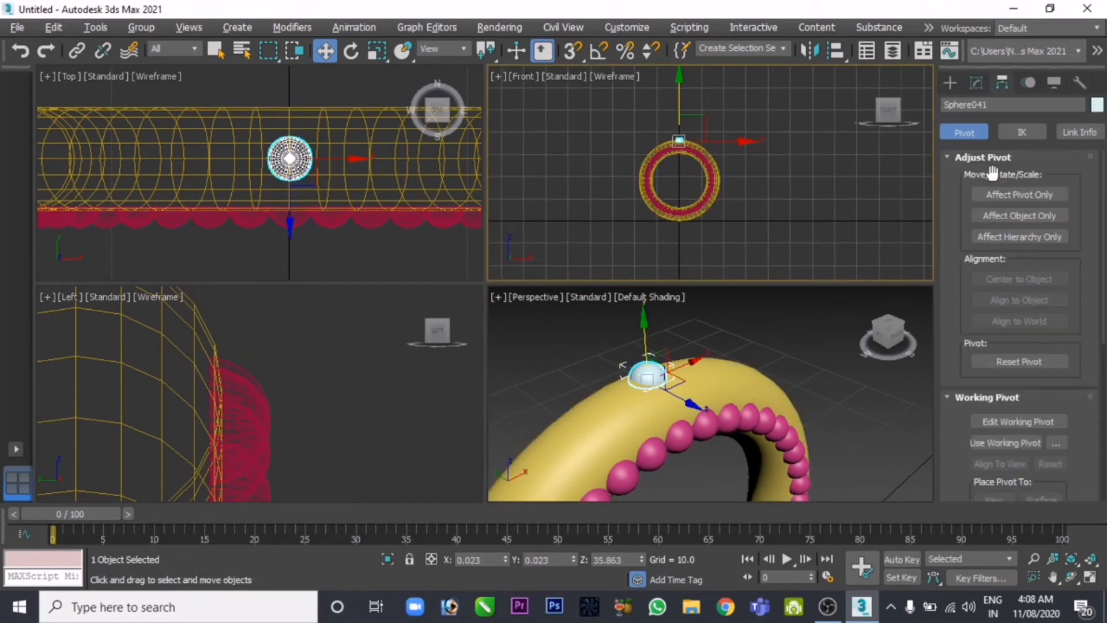
{"action": "left_click", "coordinate": [999, 195]}
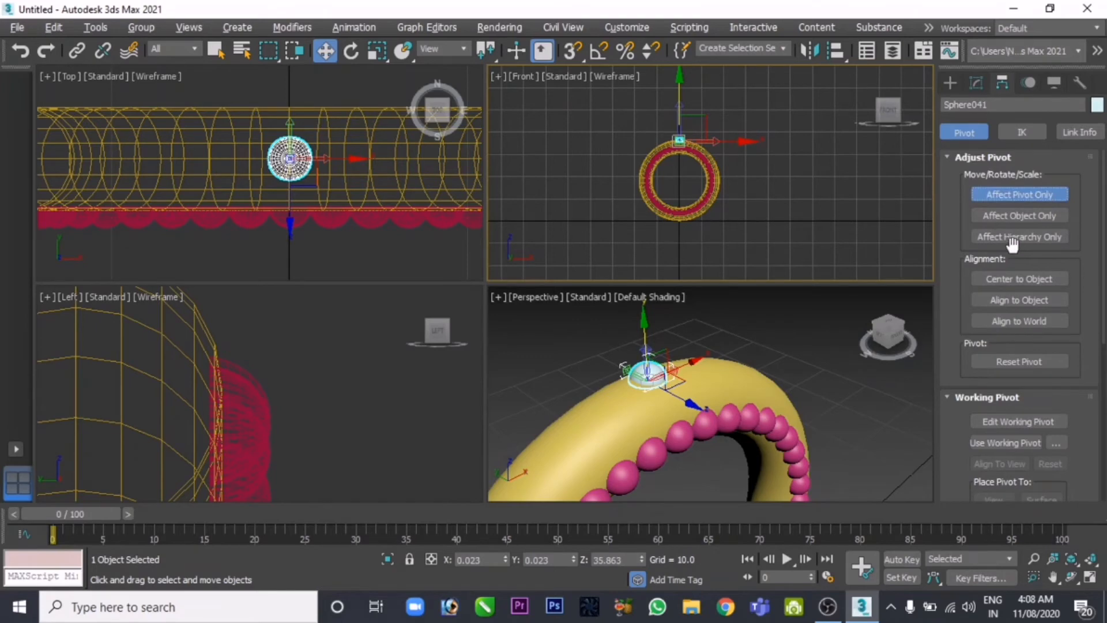
{"action": "left_click", "coordinate": [95, 27]}
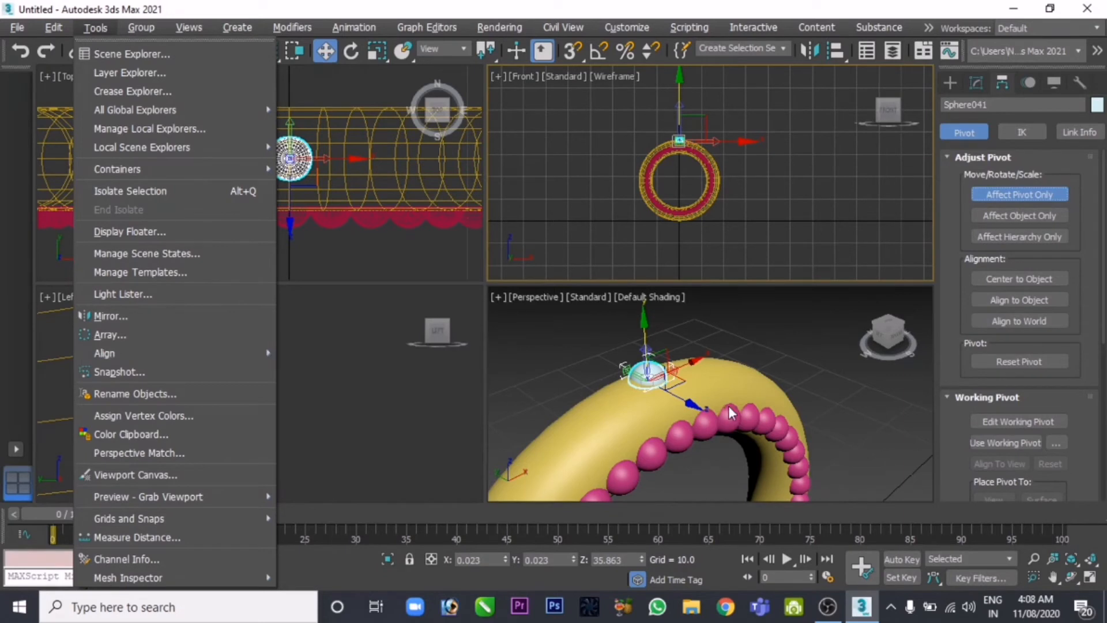
{"action": "mouse_move", "coordinate": [203, 353]}
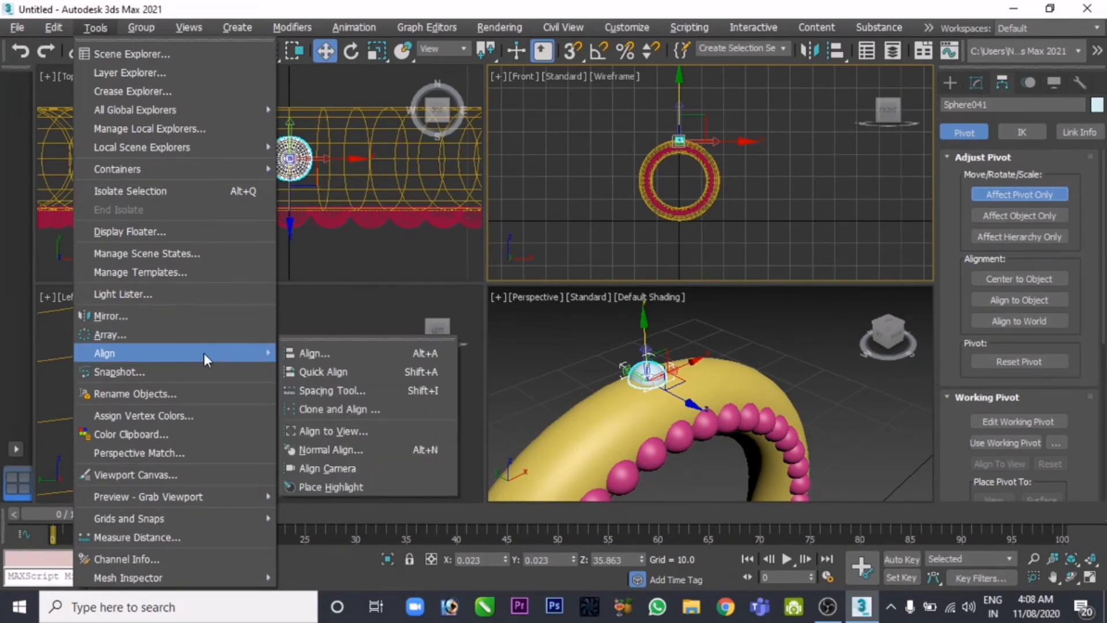
{"action": "left_click", "coordinate": [301, 353]}
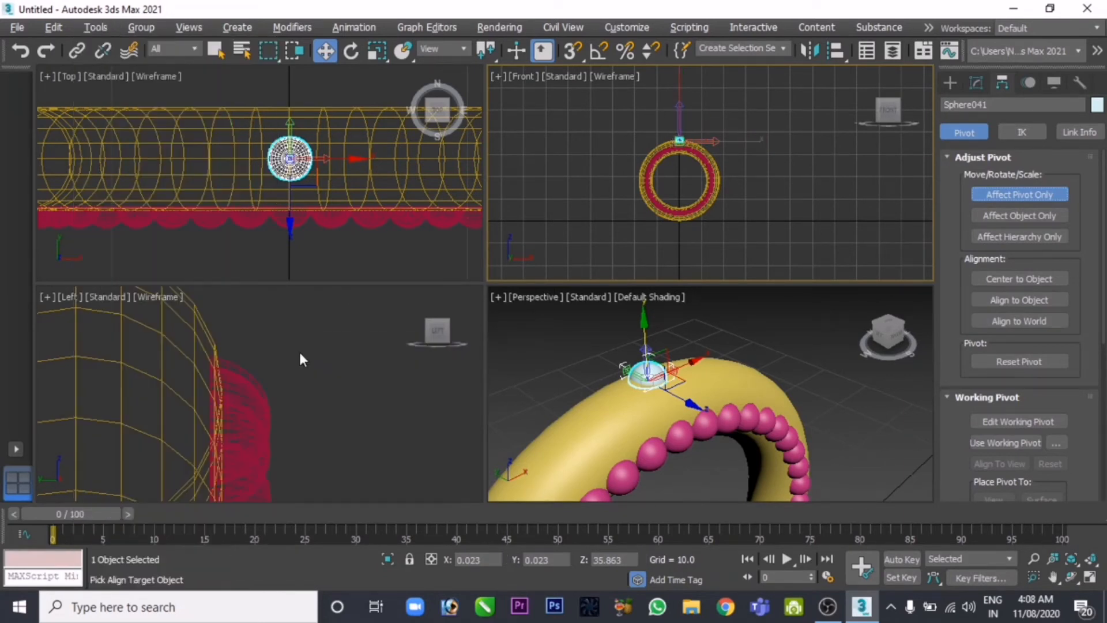
{"action": "left_click", "coordinate": [688, 221]}
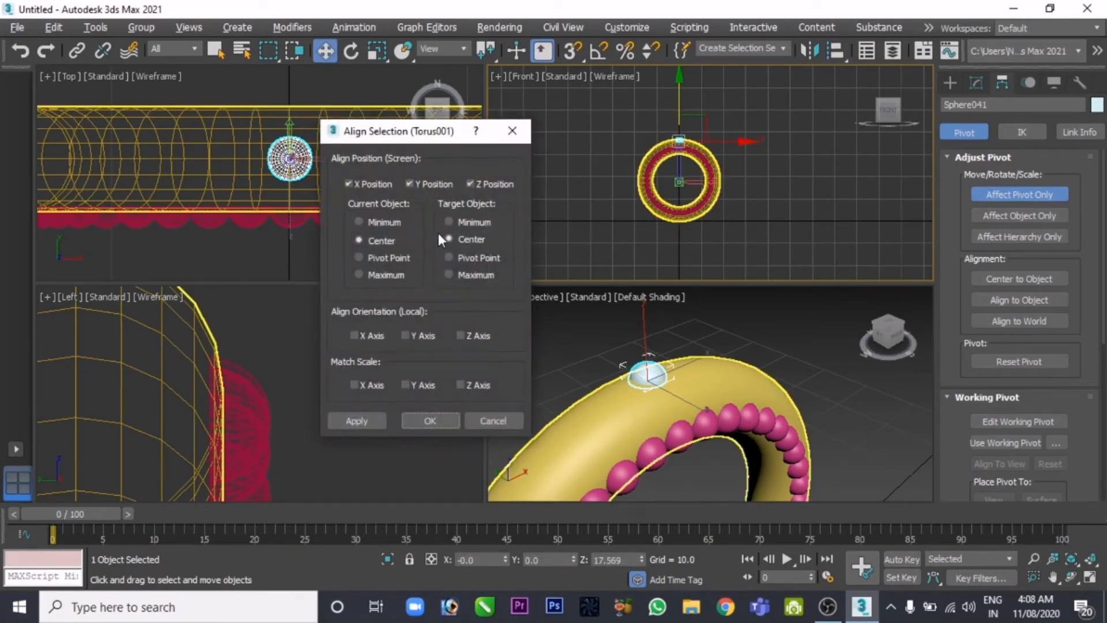
{"action": "left_click", "coordinate": [427, 420]}
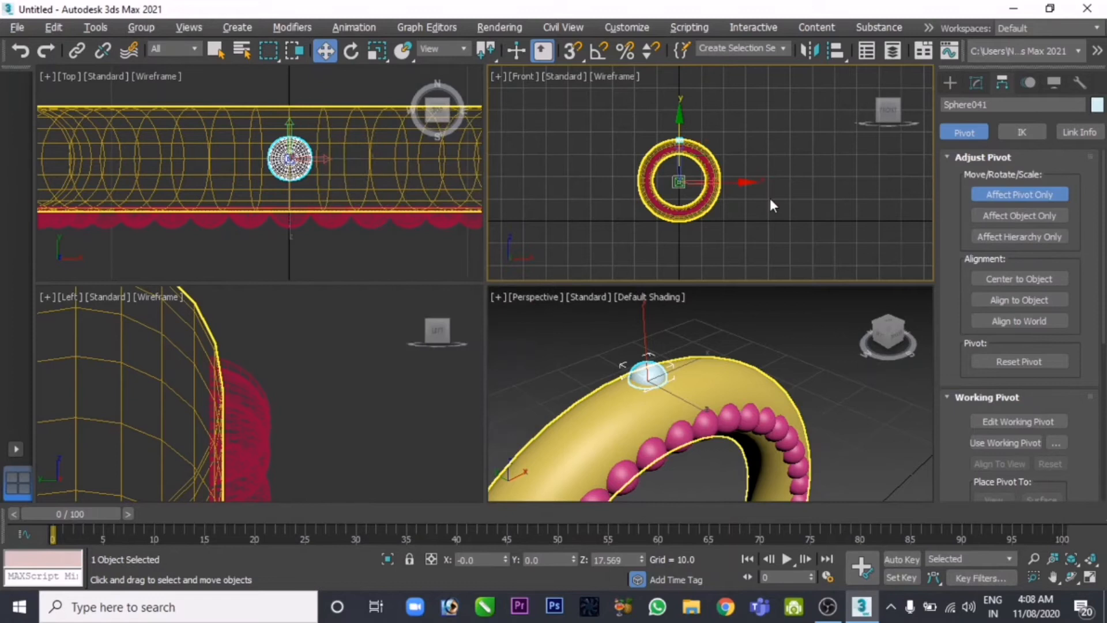
{"action": "left_click", "coordinate": [990, 193]}
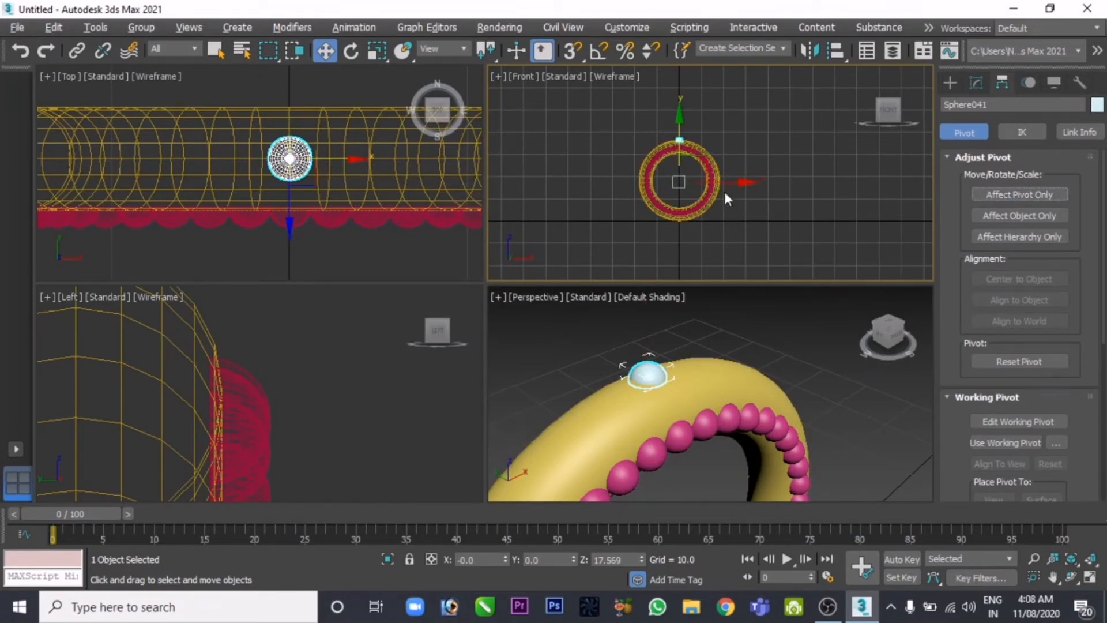
- Preview an array of 40 dome instances with a 360-degree total rotation about Z
{"action": "scroll", "coordinate": [708, 178], "scroll_direction": "up", "scroll_amount": 4}
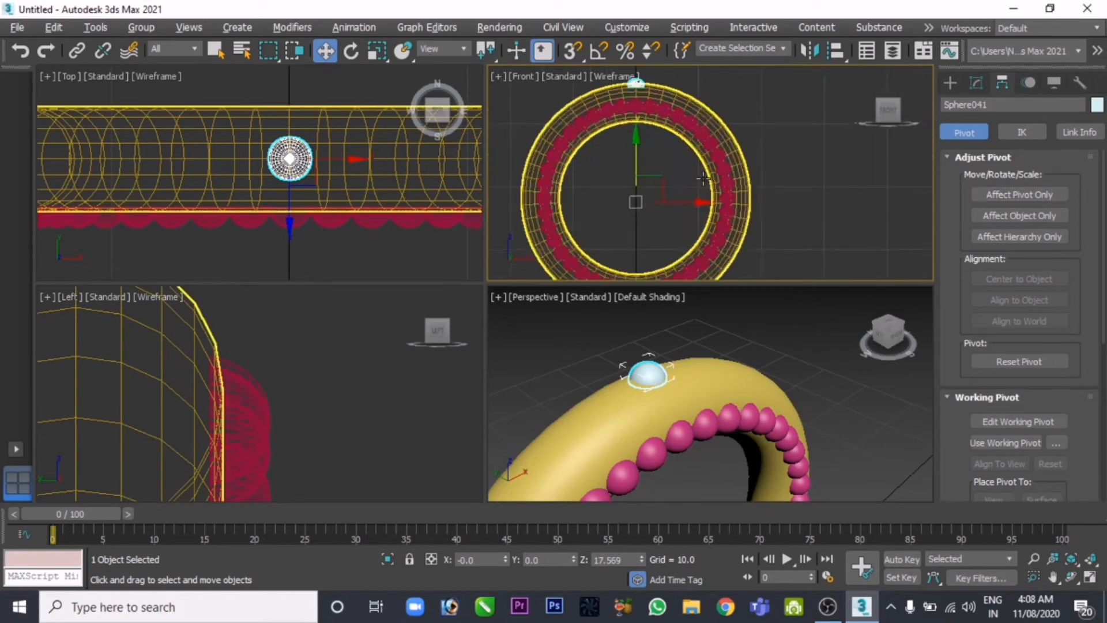
{"action": "middle_click_drag", "start_coordinate": [708, 179], "coordinate": [742, 180]}
{"action": "middle_click_drag", "start_coordinate": [697, 421], "coordinate": [766, 329]}
{"action": "scroll", "coordinate": [760, 350], "scroll_direction": "down", "scroll_amount": 3}
{"action": "scroll", "coordinate": [781, 320], "scroll_direction": "down", "scroll_amount": 3}
{"action": "left_click", "coordinate": [96, 28]}
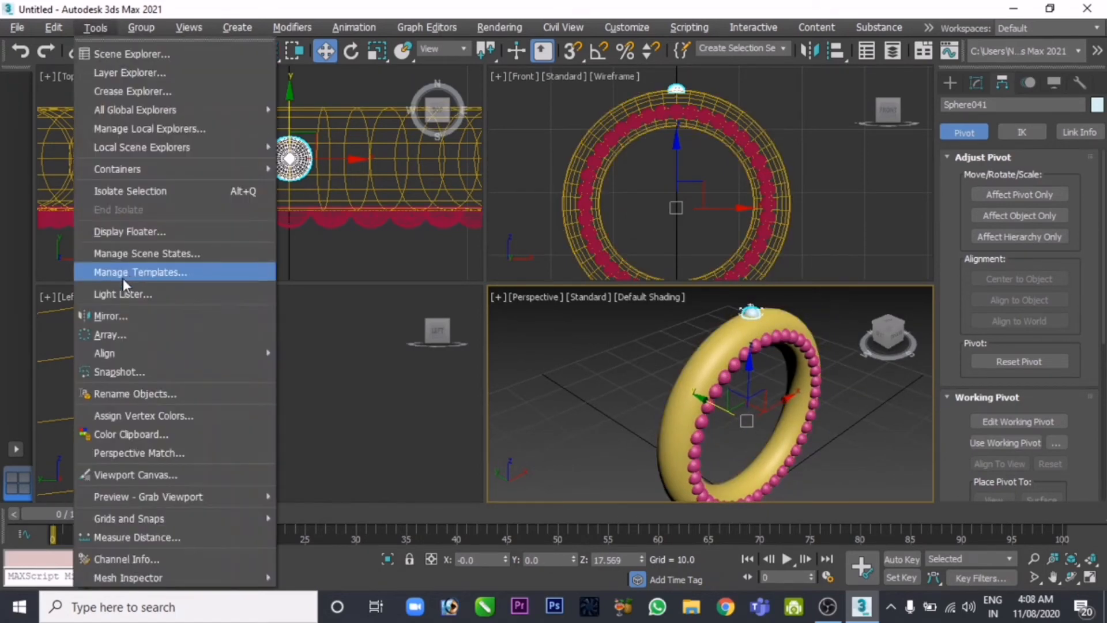
{"action": "left_click", "coordinate": [117, 328]}
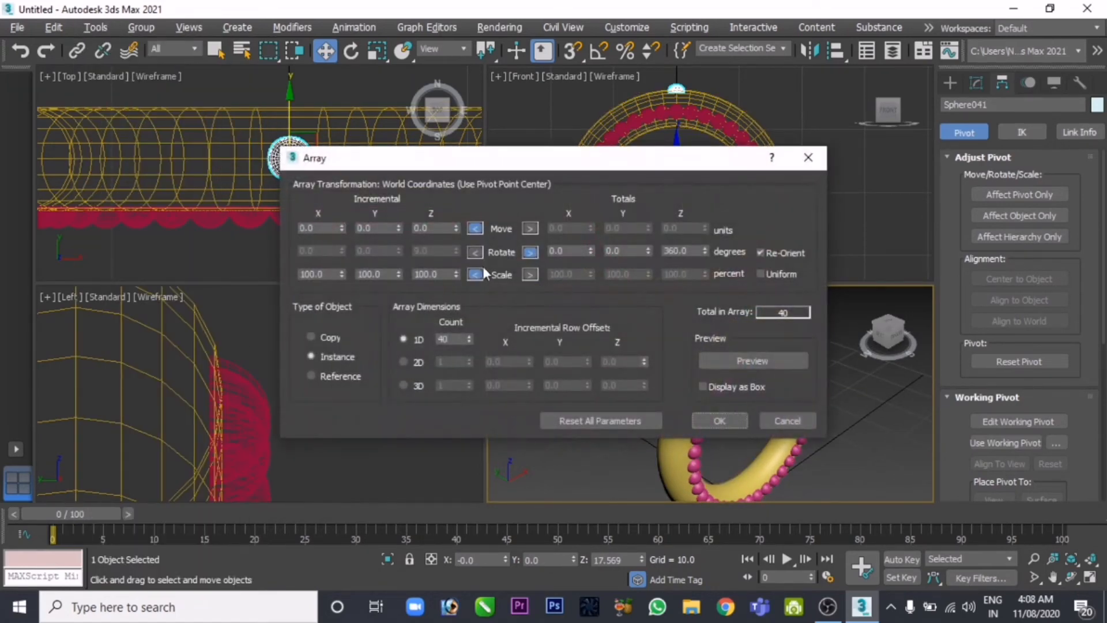
{"action": "left_click", "coordinate": [528, 252]}
{"action": "left_click", "coordinate": [724, 353]}
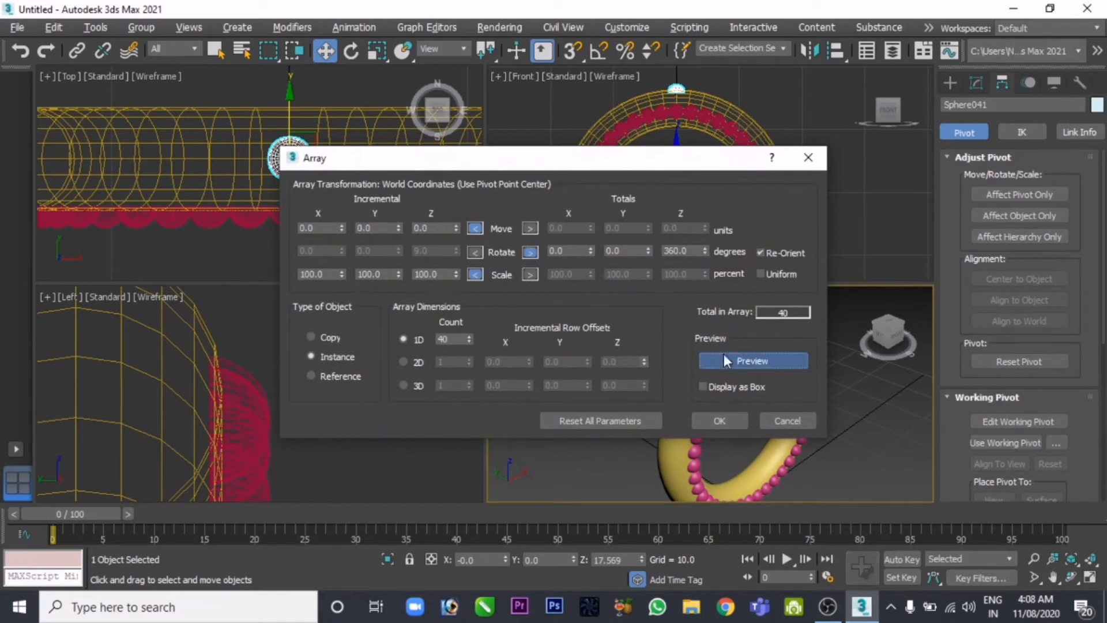
{"action": "left_click_drag", "start_coordinate": [687, 164], "coordinate": [487, 150]}
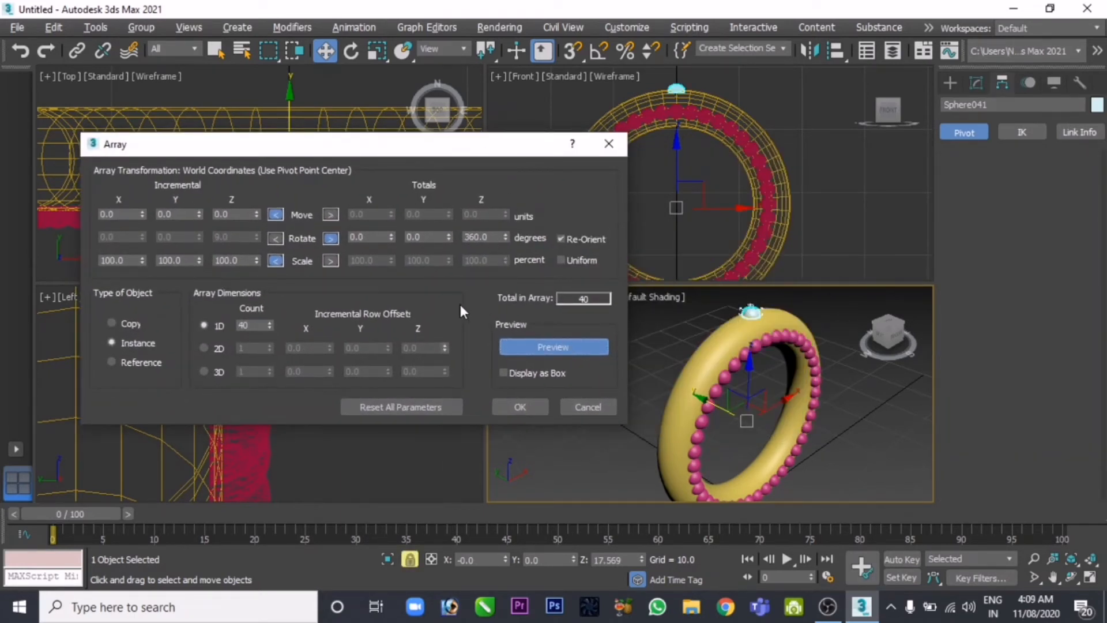
- Reset the array's total rotations to 0, testing the X and Z axes in the preview and clearing each again
{"action": "right_click", "coordinate": [506, 240]}
{"action": "mouse_move", "coordinate": [449, 237]}
{"action": "left_mouse_down"}
{"action": "mouse_move", "coordinate": [440, 191]}
{"action": "mouse_move", "coordinate": [448, 240]}
{"action": "left_mouse_up"}
{"action": "right_click", "coordinate": [448, 240]}
{"action": "left_click", "coordinate": [391, 234]}
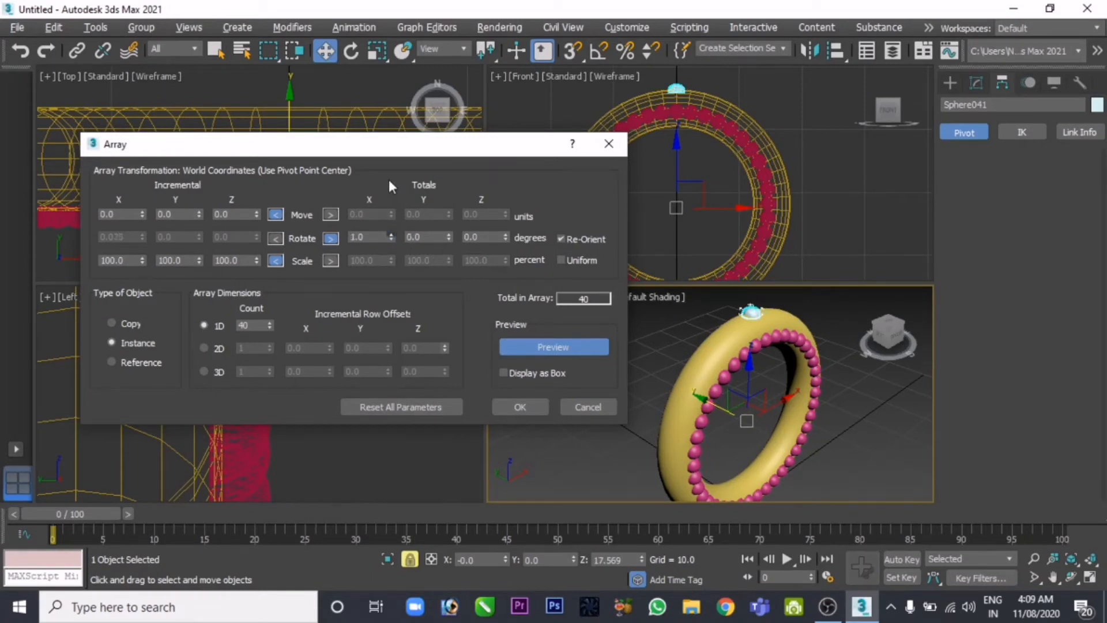
{"action": "mouse_move", "coordinate": [391, 237]}
{"action": "left_mouse_down"}
{"action": "mouse_move", "coordinate": [386, 219]}
{"action": "mouse_move", "coordinate": [390, 242]}
{"action": "left_mouse_up"}
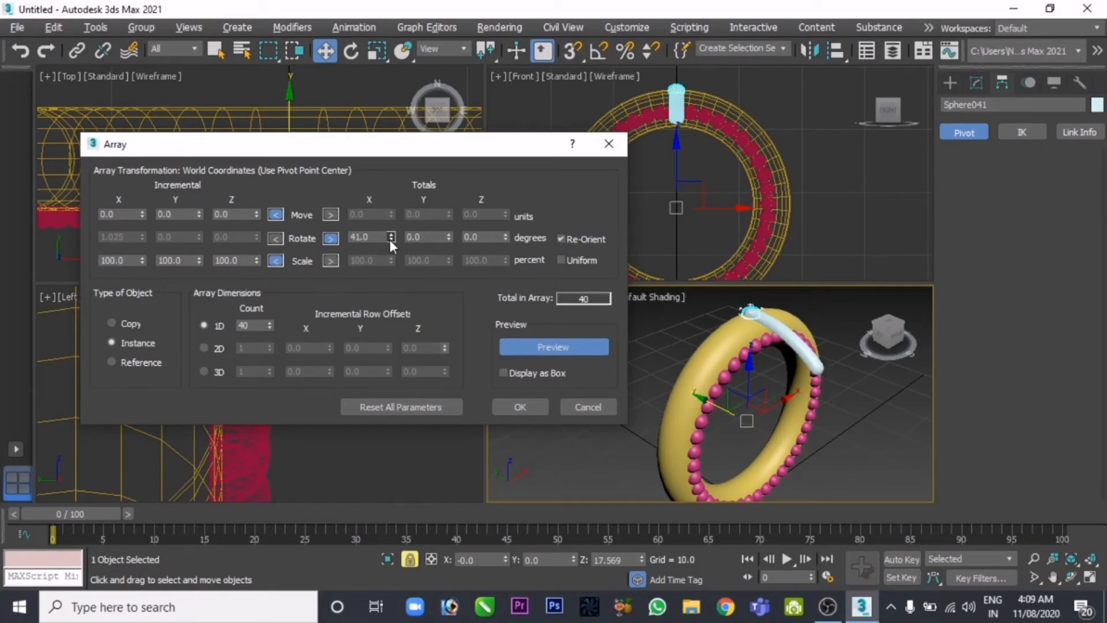
{"action": "right_click", "coordinate": [390, 240]}
{"action": "left_click", "coordinate": [505, 235]}
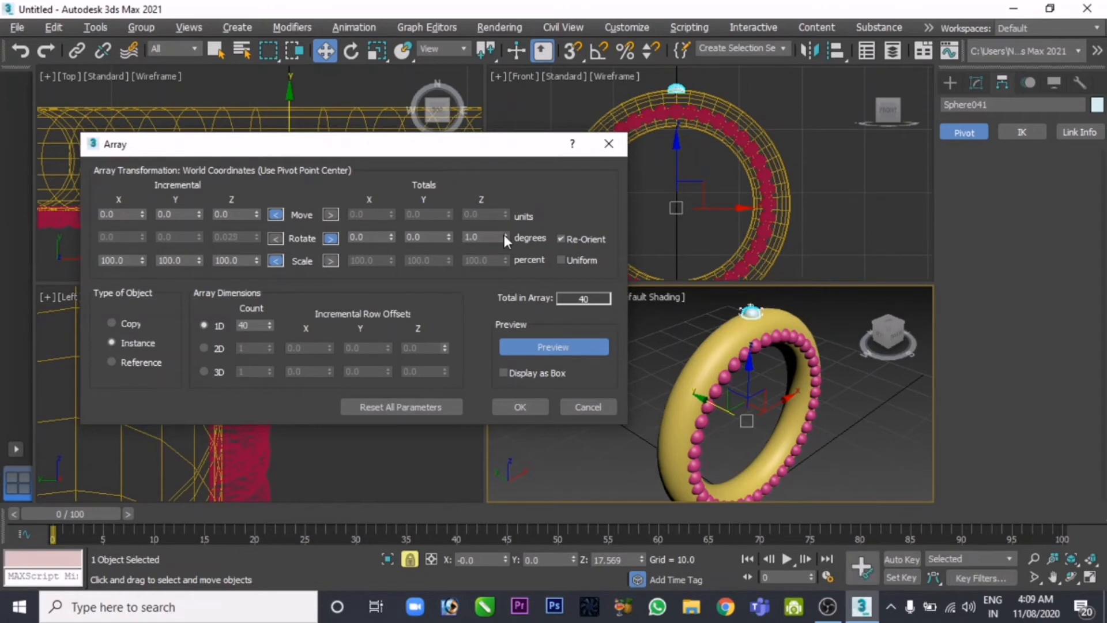
{"action": "left_click_drag", "start_coordinate": [505, 235], "coordinate": [502, 140]}
{"action": "right_click", "coordinate": [504, 239]}
- Test the Y axis in the array preview and set its total rotation to 360 degrees
{"action": "left_click", "coordinate": [445, 232]}
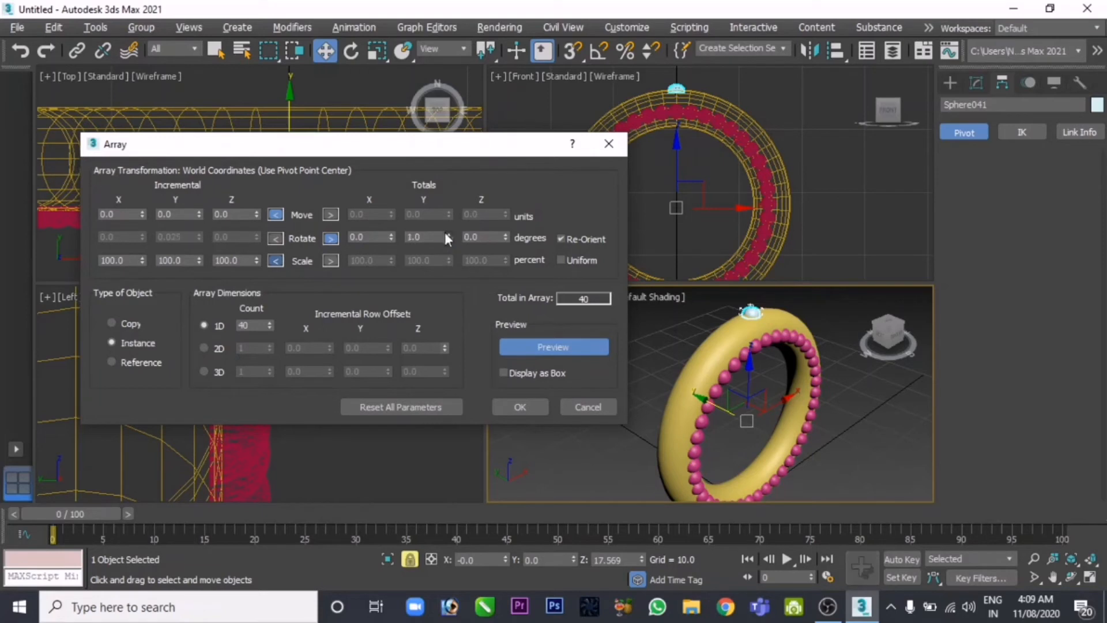
{"action": "left_click", "coordinate": [444, 232]}
{"action": "left_click_drag", "start_coordinate": [451, 232], "coordinate": [451, 140]}
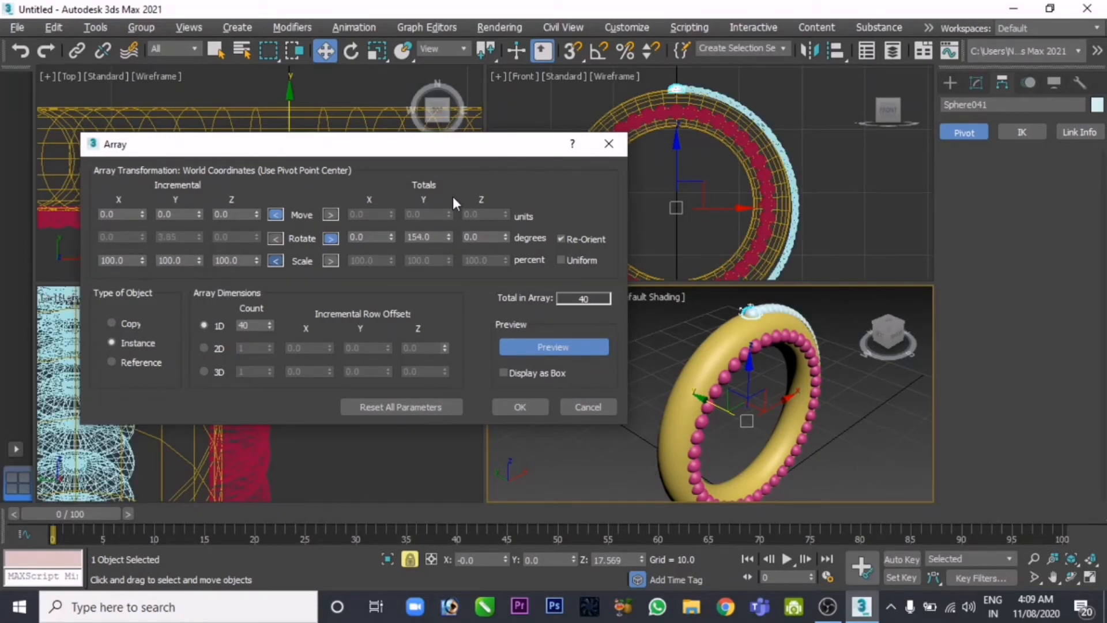
{"action": "left_click_drag", "start_coordinate": [438, 237], "coordinate": [215, 215]}
{"action": "type", "text": "360"}
{"action": "key", "text": "Return"}
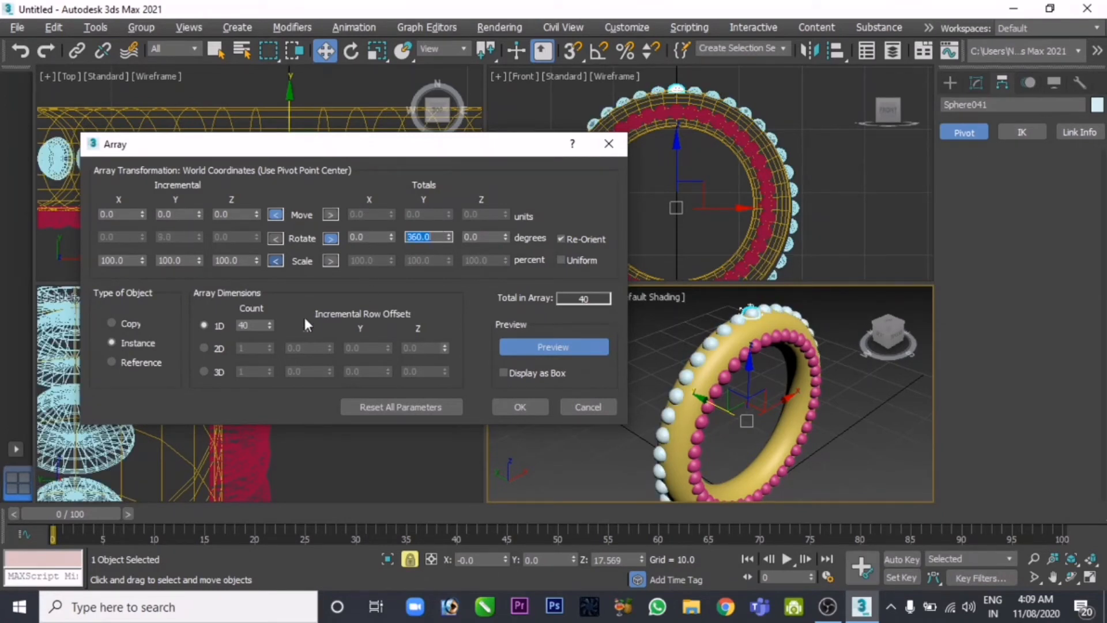
- Try an array count of 50 around the ring, inspect the dome spacing, and cancel the array
{"action": "left_click_drag", "start_coordinate": [250, 327], "coordinate": [216, 299]}
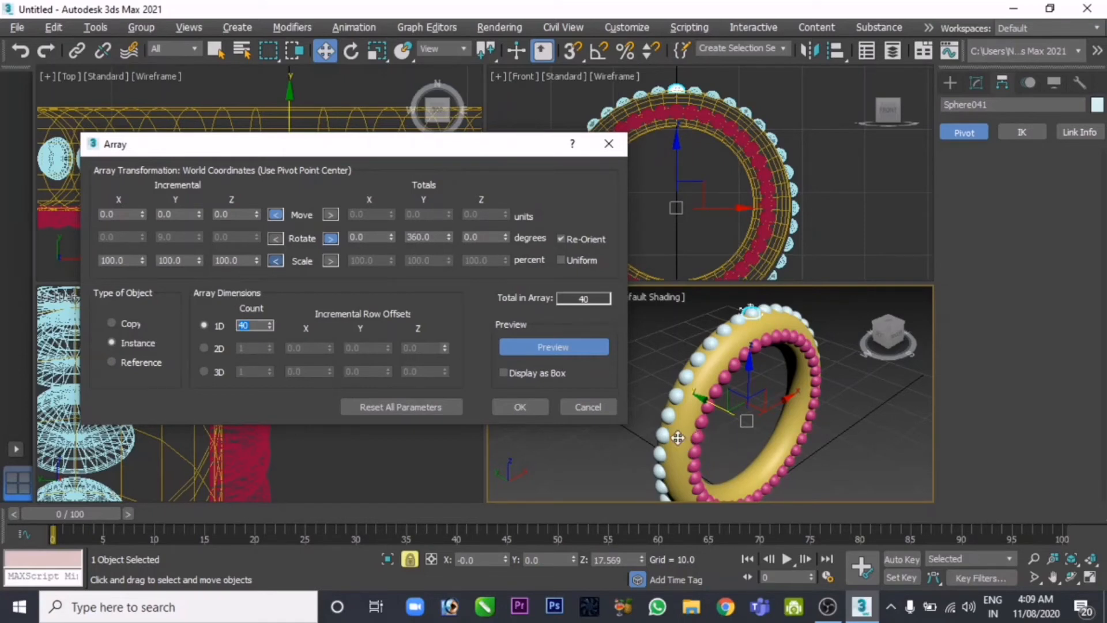
{"action": "type", "text": "50"}
{"action": "key", "text": "Return"}
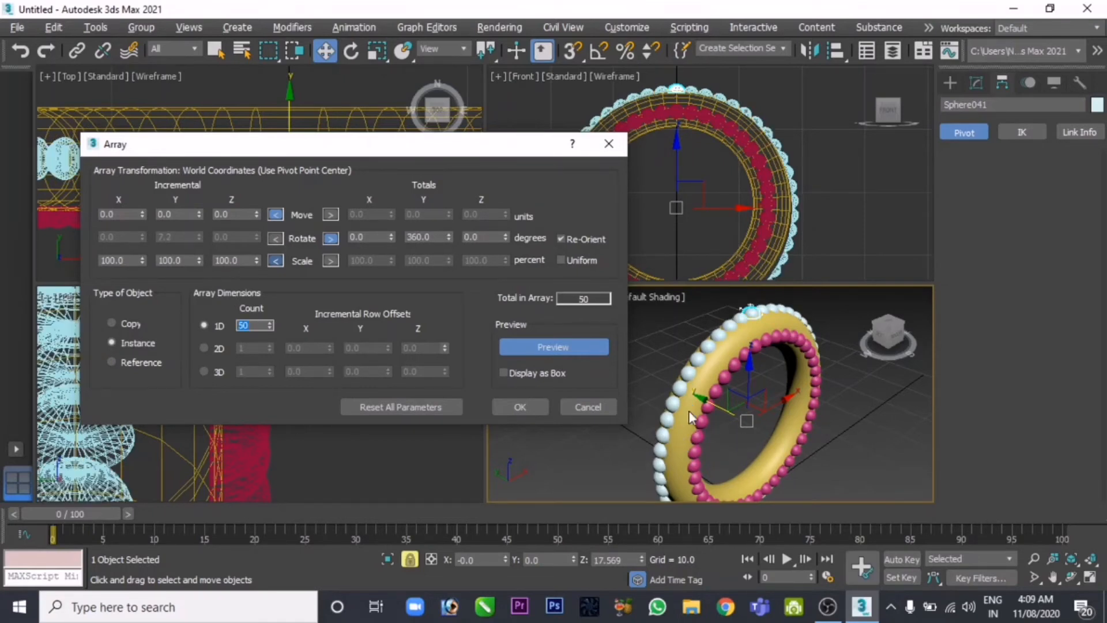
{"action": "mouse_move", "coordinate": [806, 427]}
{"action": "middle_mouse_down"}
{"action": "mouse_move", "coordinate": [766, 298]}
{"action": "mouse_move", "coordinate": [836, 414]}
{"action": "mouse_move", "coordinate": [810, 412]}
{"action": "mouse_move", "coordinate": [819, 414]}
{"action": "middle_mouse_up"}
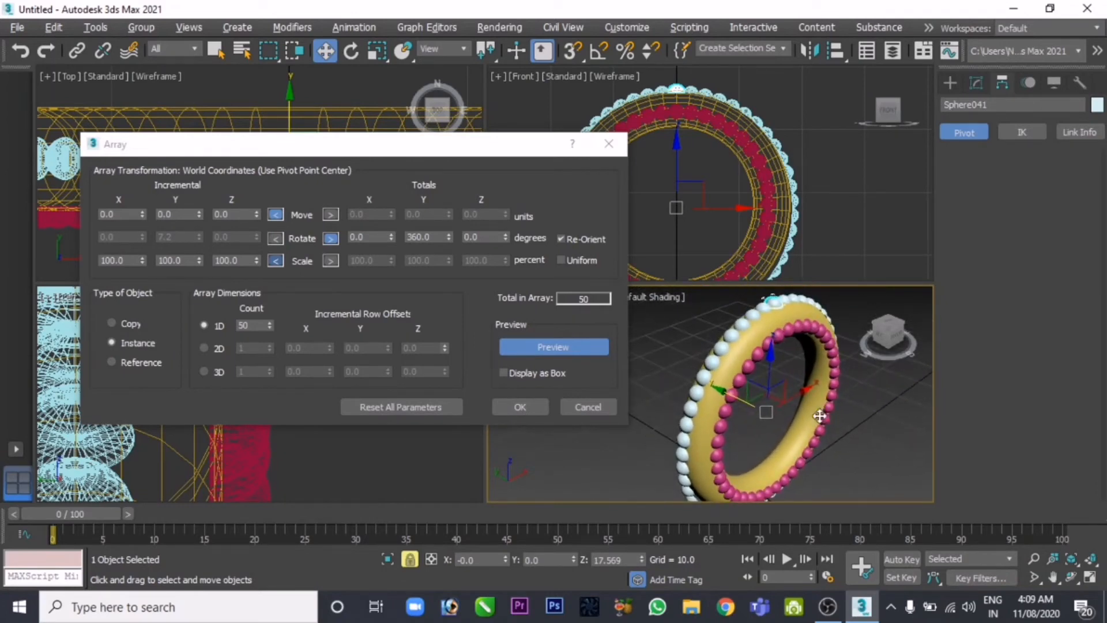
{"action": "left_click", "coordinate": [598, 411]}
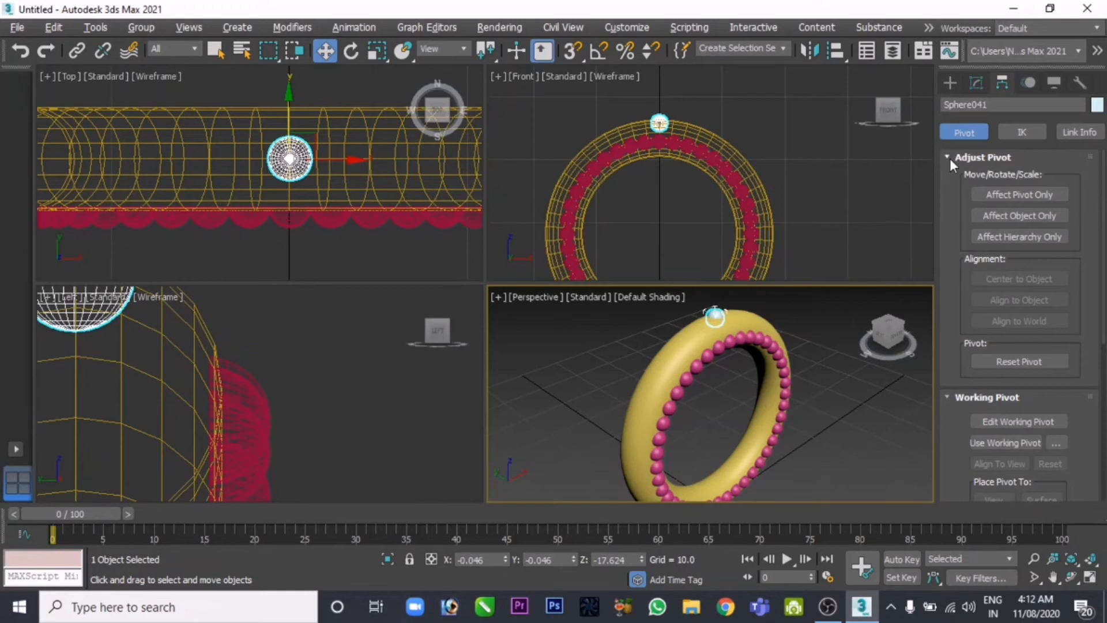
- Centre the top sphere's pivot on the object, and align that pivot with the gold torus's centre on X, Y and Z
{"action": "left_click", "coordinate": [988, 194]}
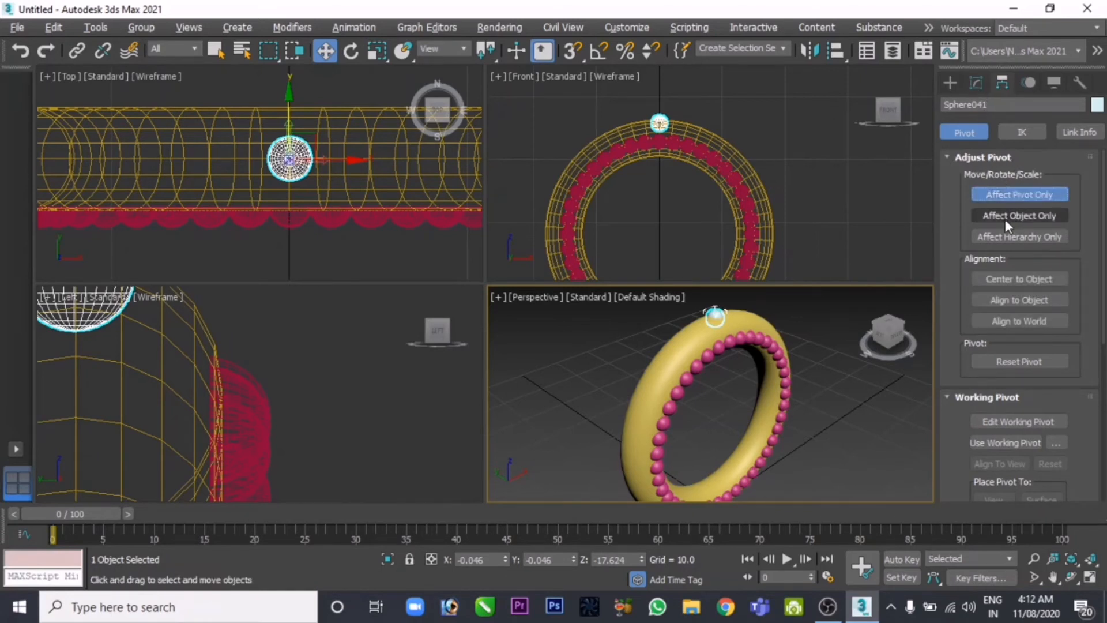
{"action": "left_click", "coordinate": [1006, 279]}
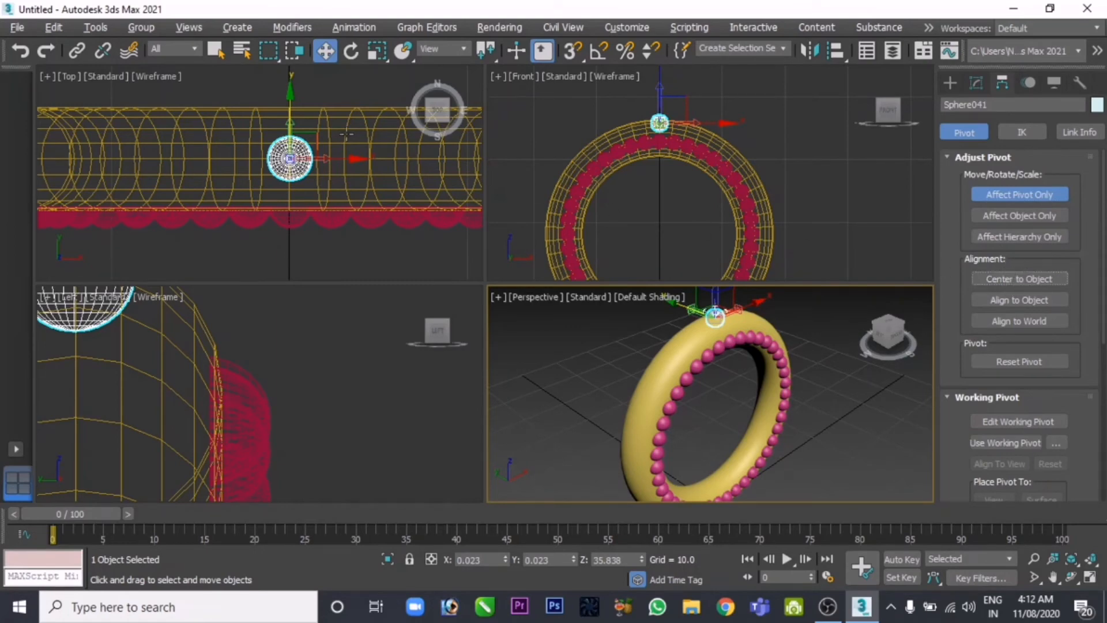
{"action": "left_click", "coordinate": [97, 27]}
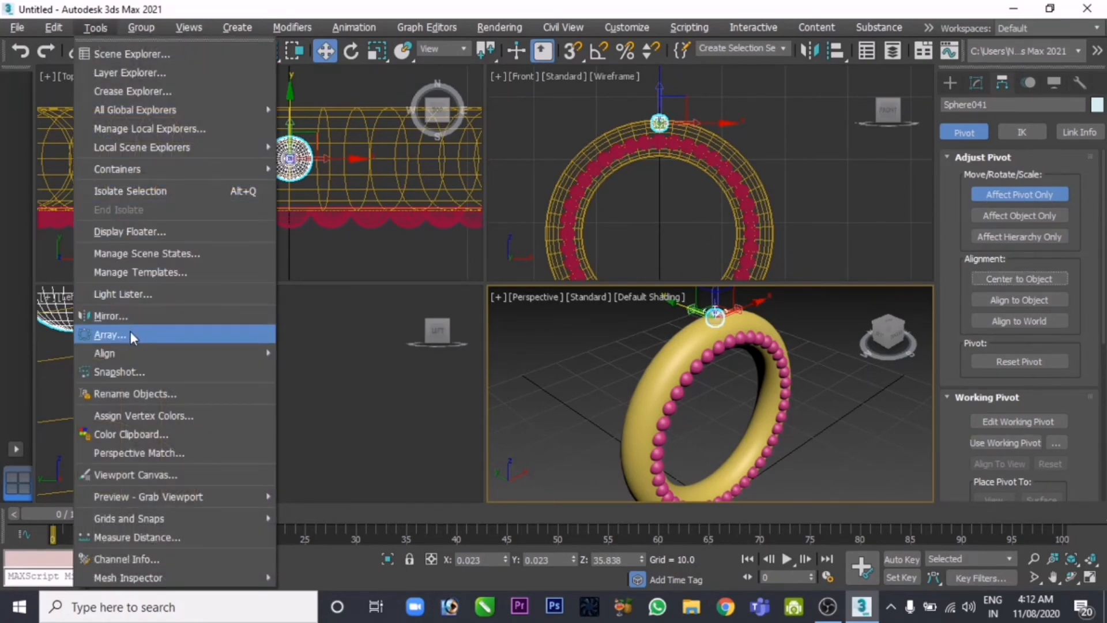
{"action": "mouse_move", "coordinate": [129, 353]}
{"action": "left_click", "coordinate": [390, 348]}
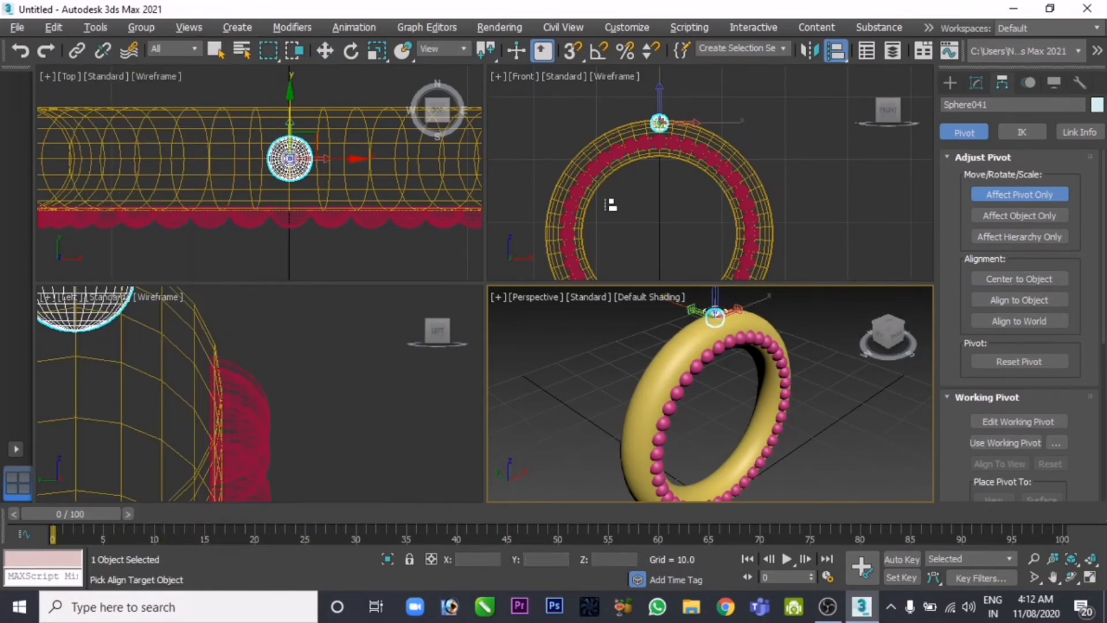
{"action": "left_click", "coordinate": [558, 174]}
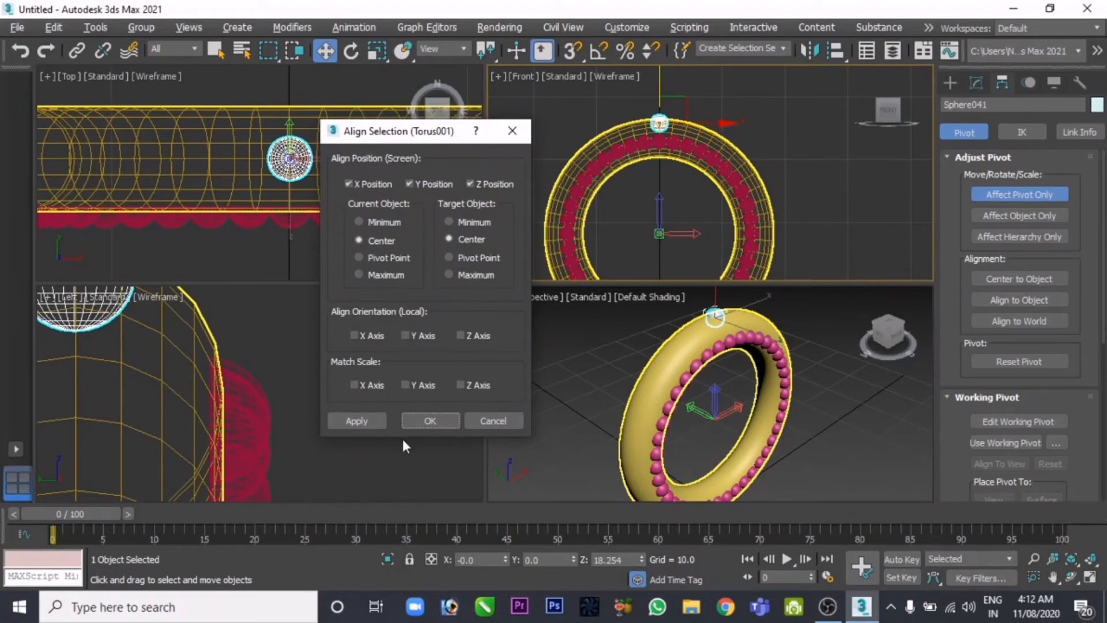
{"action": "left_click", "coordinate": [428, 420]}
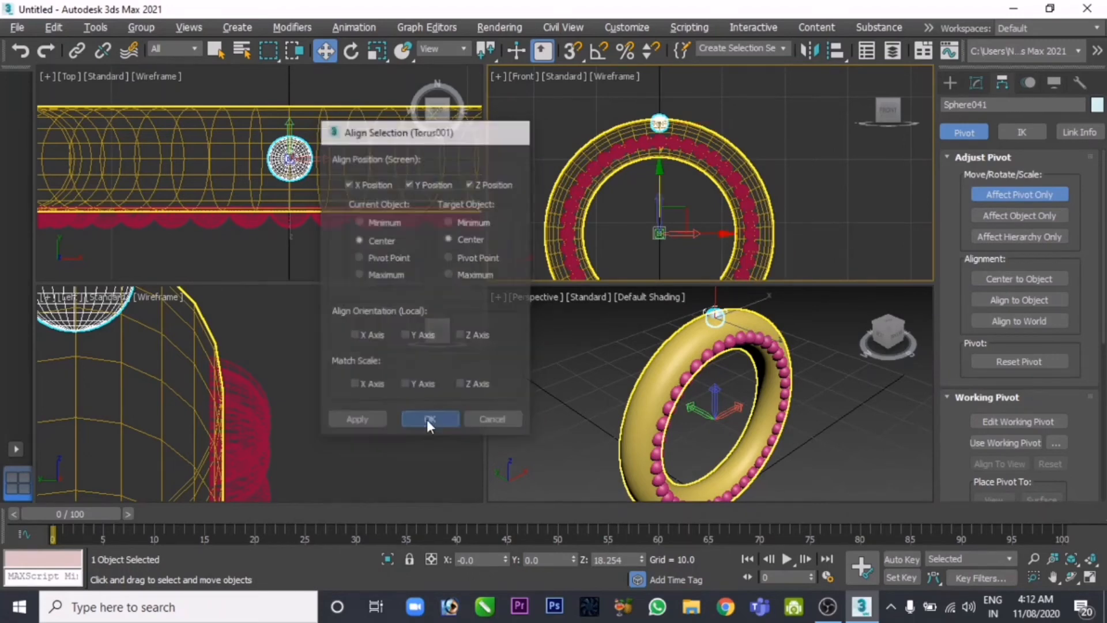
{"action": "left_click", "coordinate": [1037, 196]}
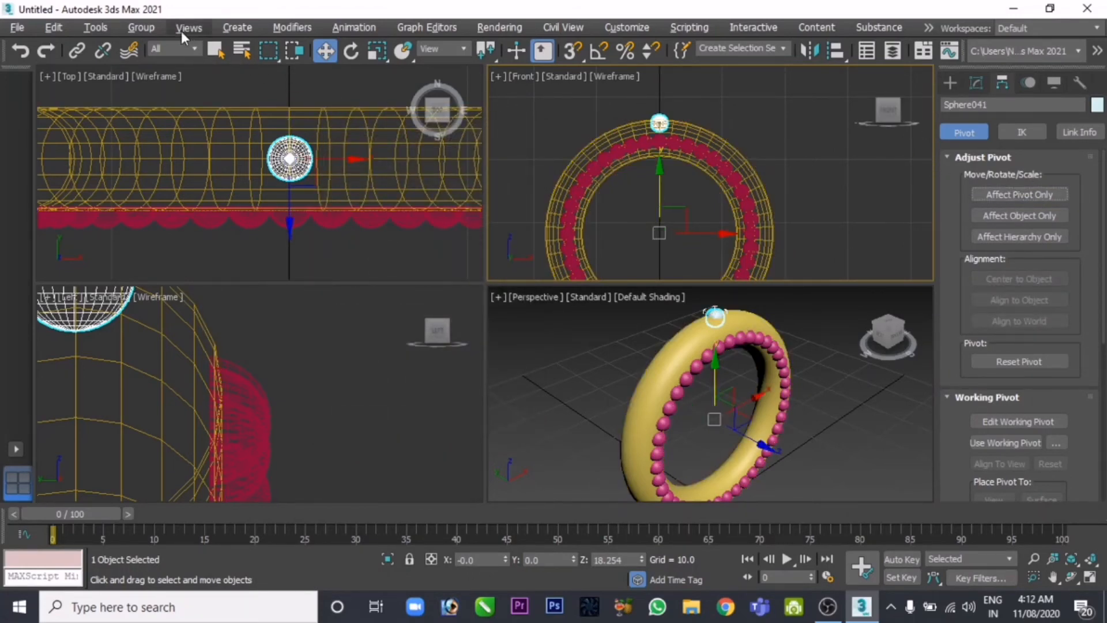
- Start an array of the top sphere with the preview on, and set the 1D count to 50
{"action": "left_click", "coordinate": [102, 27]}
{"action": "left_click", "coordinate": [147, 335]}
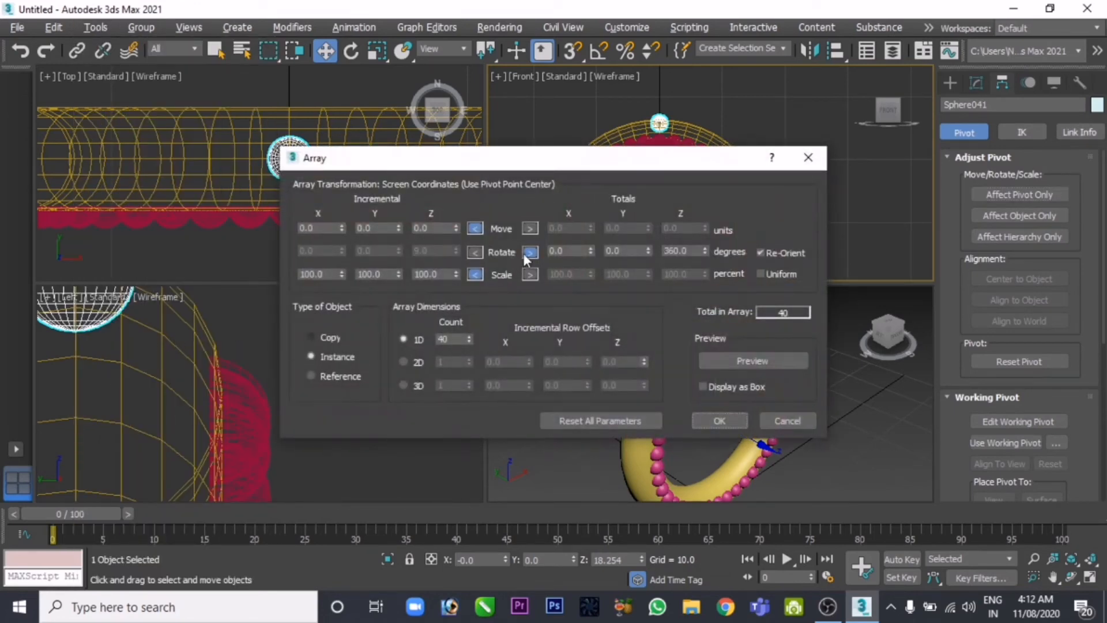
{"action": "left_click", "coordinate": [755, 360]}
{"action": "left_click_drag", "start_coordinate": [712, 165], "coordinate": [472, 163]}
{"action": "middle_click_drag", "start_coordinate": [709, 358], "coordinate": [715, 308], "text": "alt"}
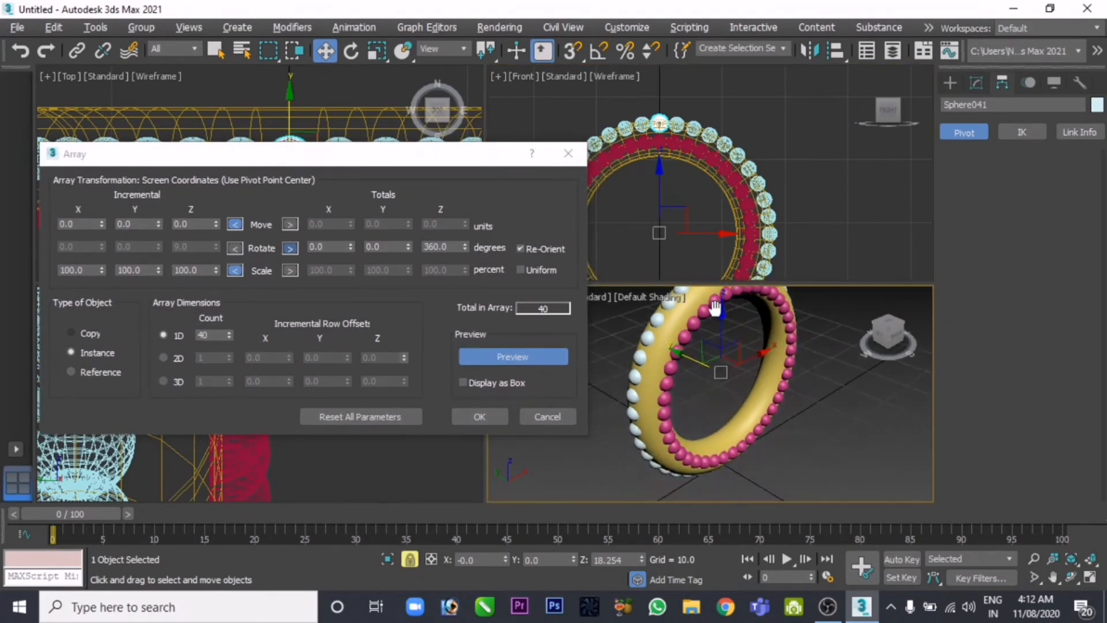
{"action": "middle_click_drag", "start_coordinate": [687, 347], "coordinate": [686, 376], "text": "alt"}
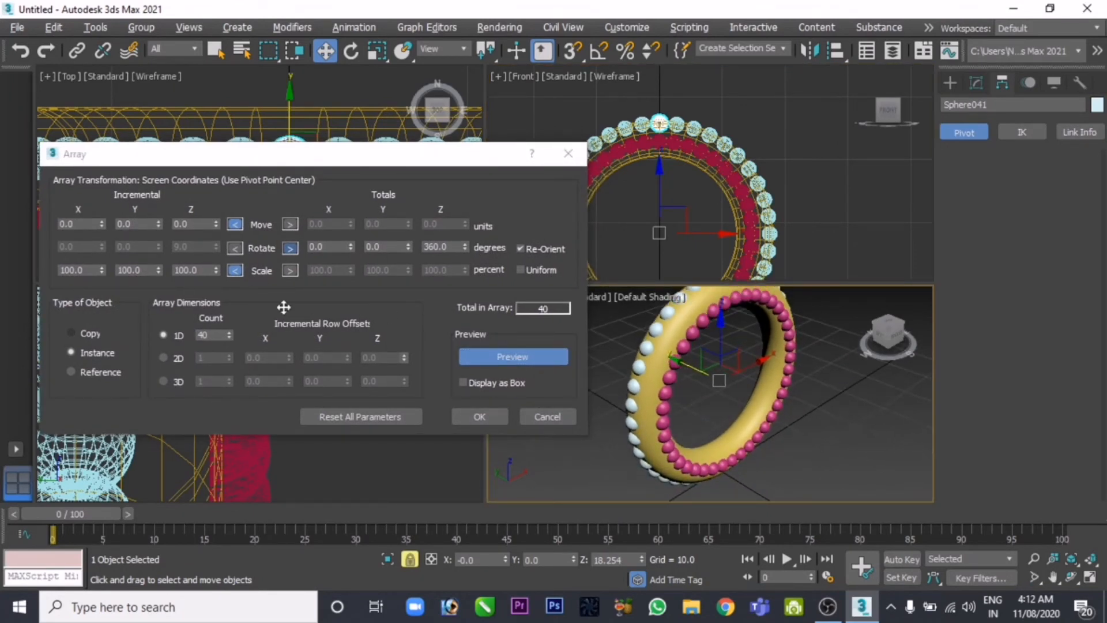
{"action": "left_click", "coordinate": [218, 335]}
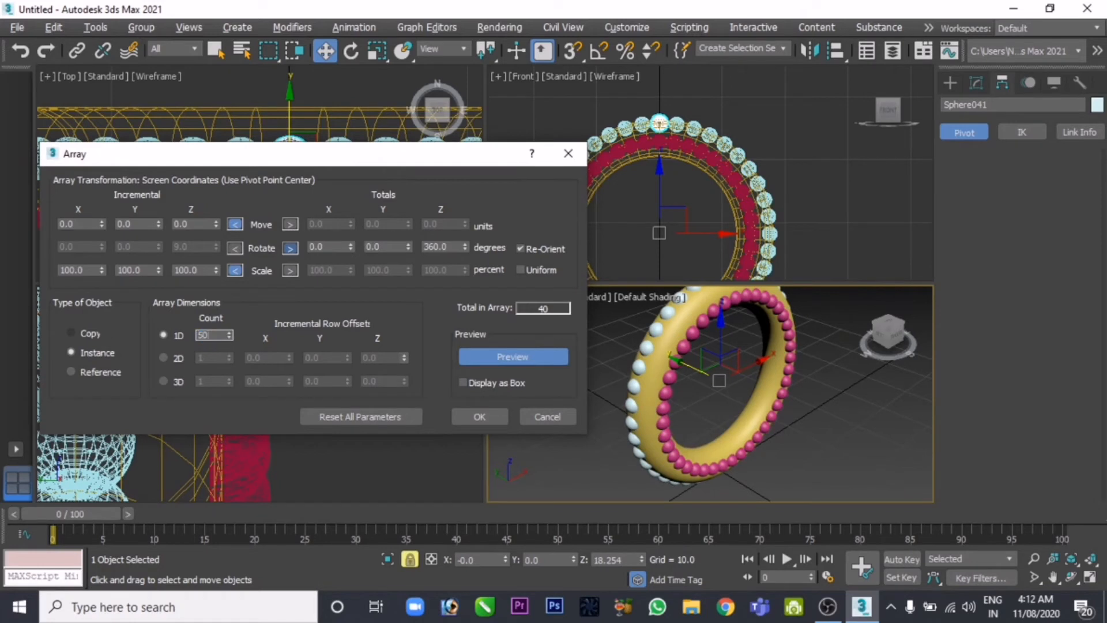
{"action": "type", "text": "50"}
{"action": "key", "text": "Return"}
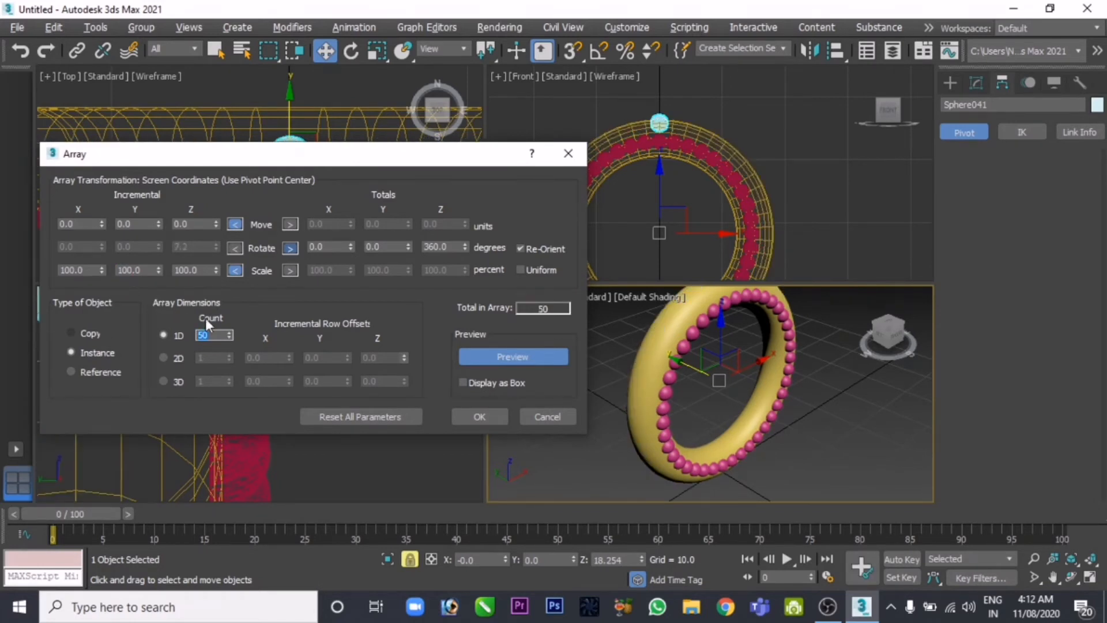
{"action": "middle_click_drag", "start_coordinate": [729, 367], "coordinate": [723, 392]}
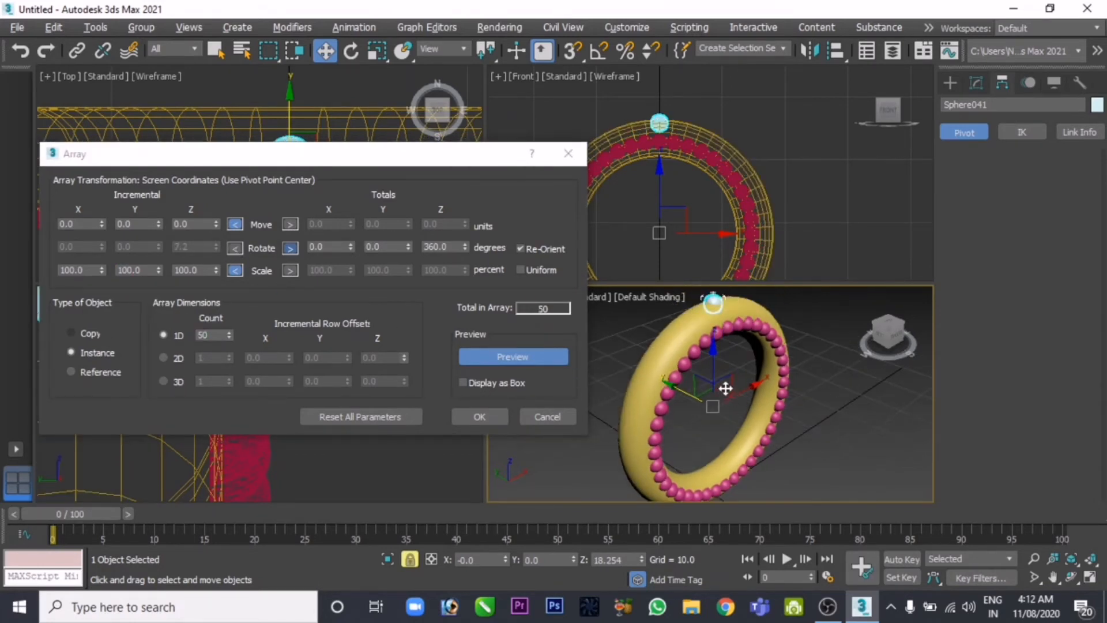
- Set the array's total rotation to 0 on Z and 360 degrees on Y, create the array, and clear the selection
{"action": "right_click", "coordinate": [462, 247]}
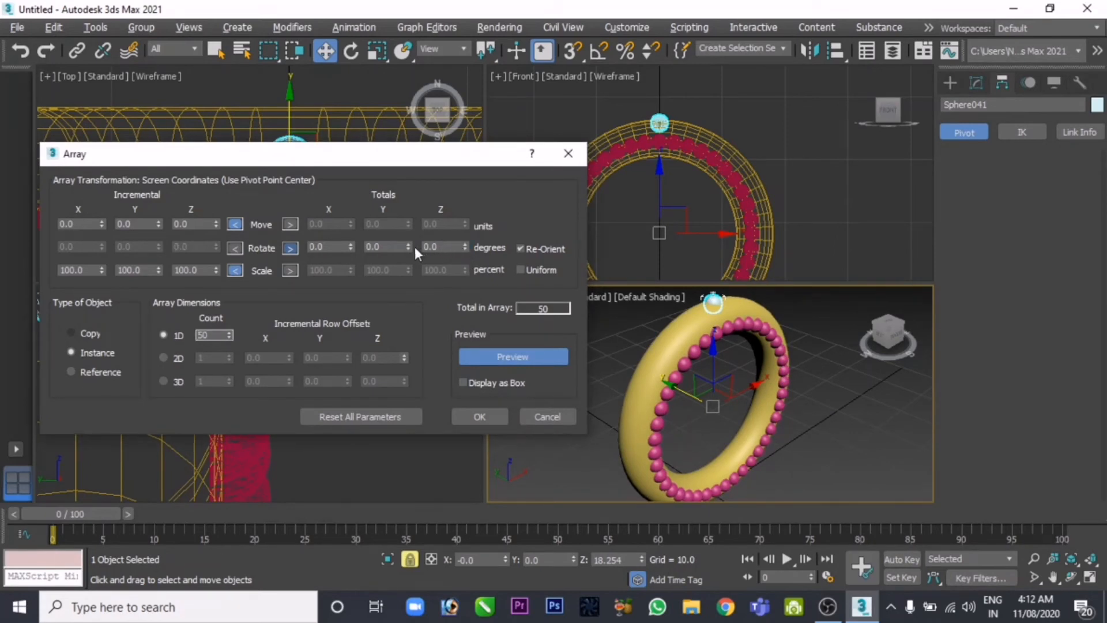
{"action": "left_click_drag", "start_coordinate": [408, 243], "coordinate": [410, 214]}
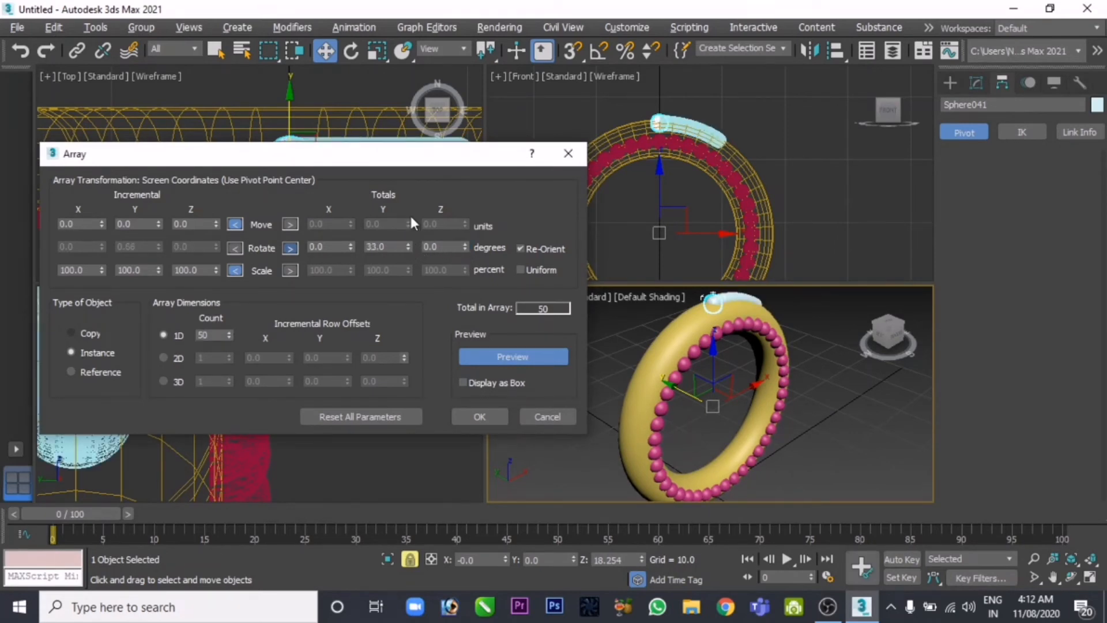
{"action": "double_click", "coordinate": [397, 249]}
{"action": "type", "text": "360"}
{"action": "left_click", "coordinate": [341, 246]}
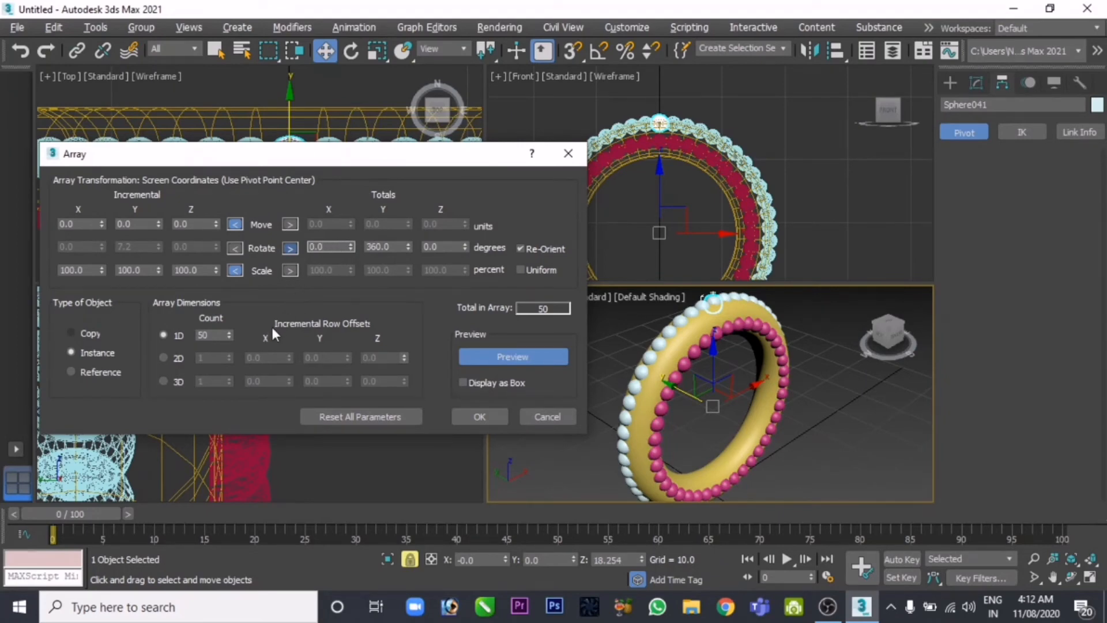
{"action": "left_click", "coordinate": [480, 416]}
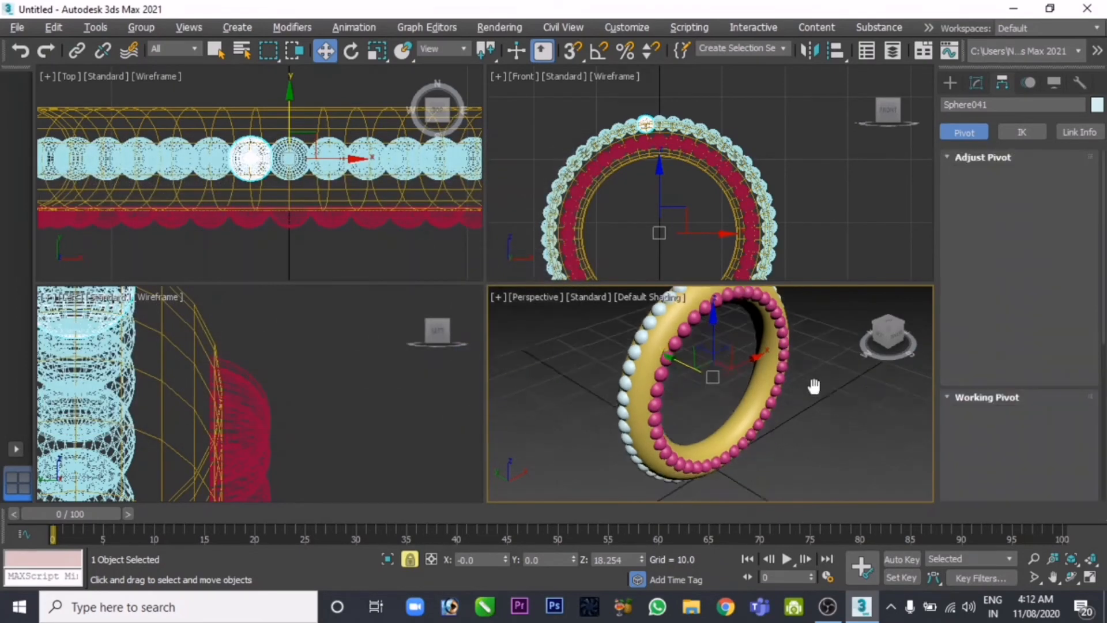
{"action": "middle_click_drag", "start_coordinate": [769, 377], "coordinate": [760, 445], "text": "alt"}
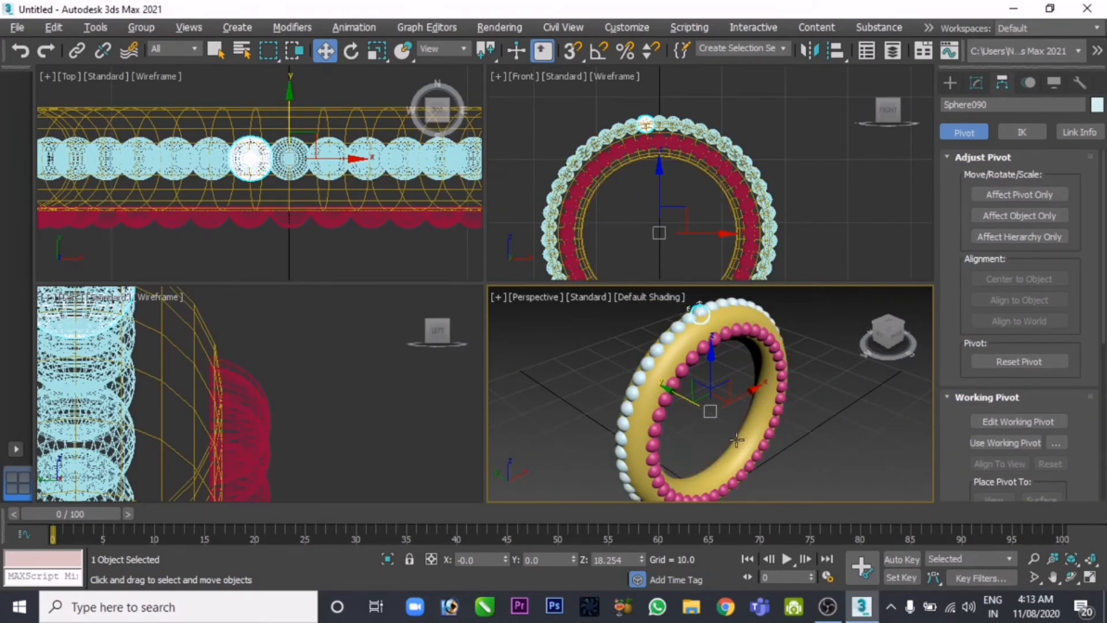
{"action": "middle_click_drag", "start_coordinate": [737, 439], "coordinate": [717, 383], "text": "alt"}
{"action": "left_click", "coordinate": [717, 382]}
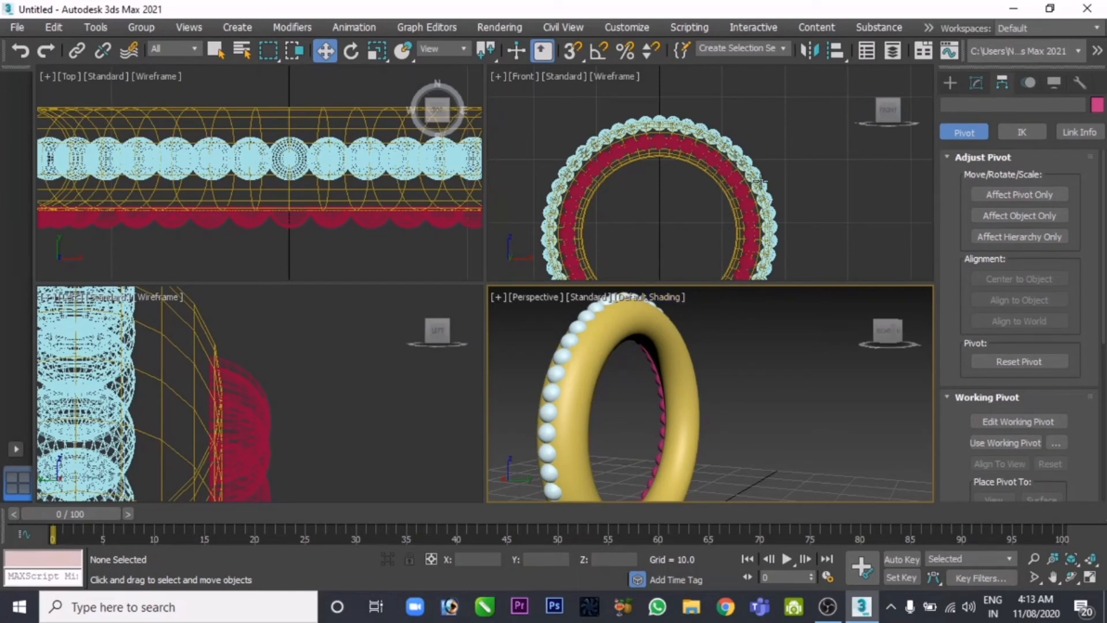
- Switch the Front viewport to the Back view and centre the ring in it
{"action": "left_click", "coordinate": [806, 149]}
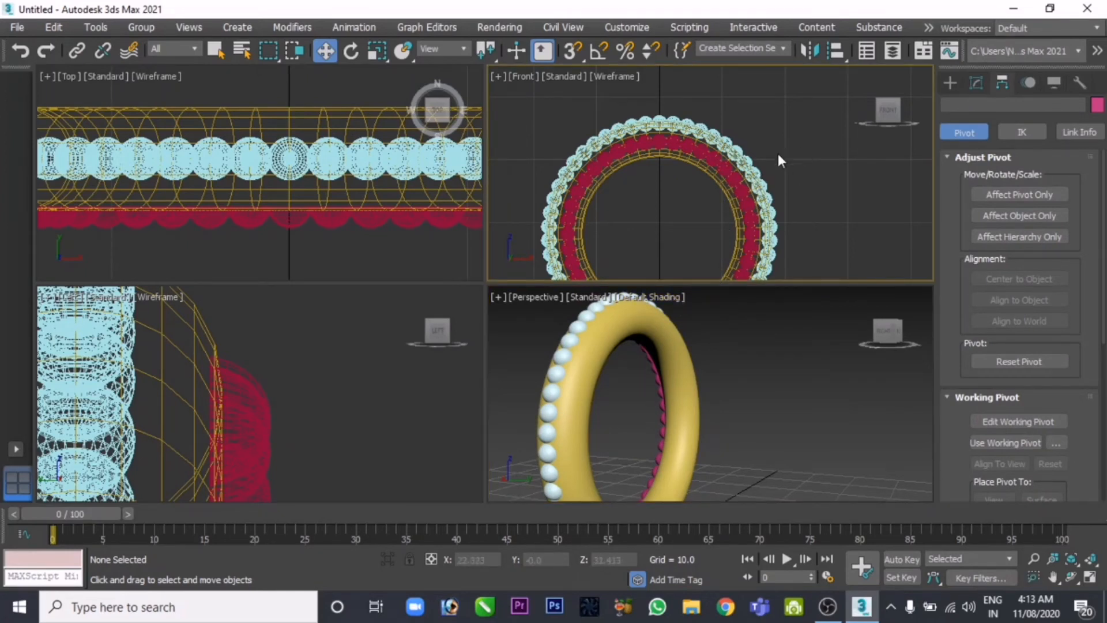
{"action": "left_click", "coordinate": [497, 78]}
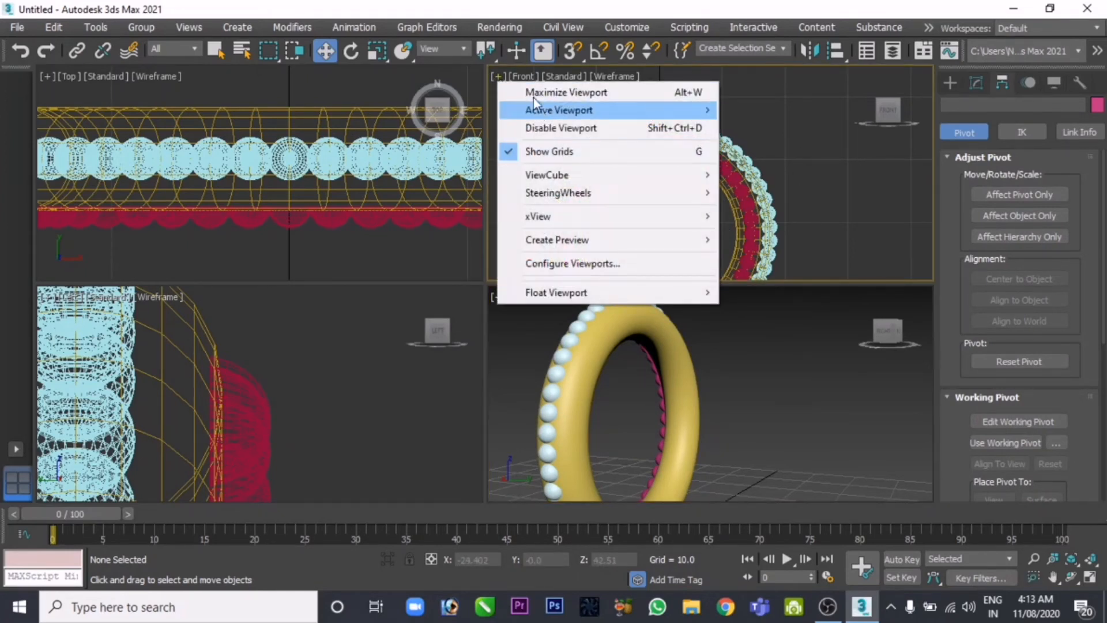
{"action": "left_click", "coordinate": [753, 120]}
{"action": "left_click", "coordinate": [568, 79]}
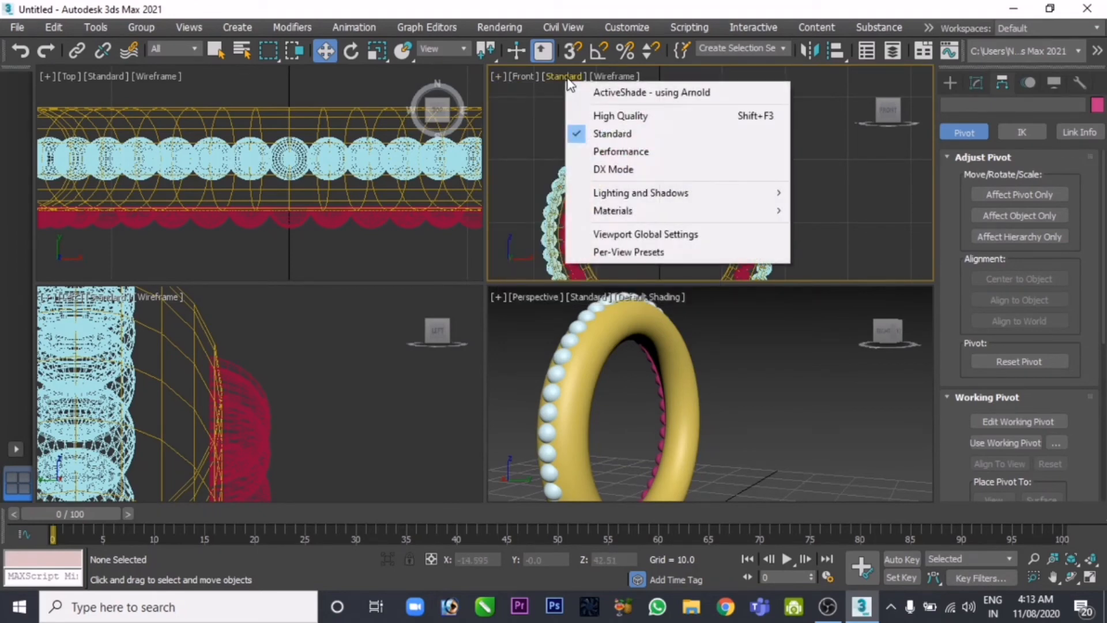
{"action": "left_click", "coordinate": [524, 79]}
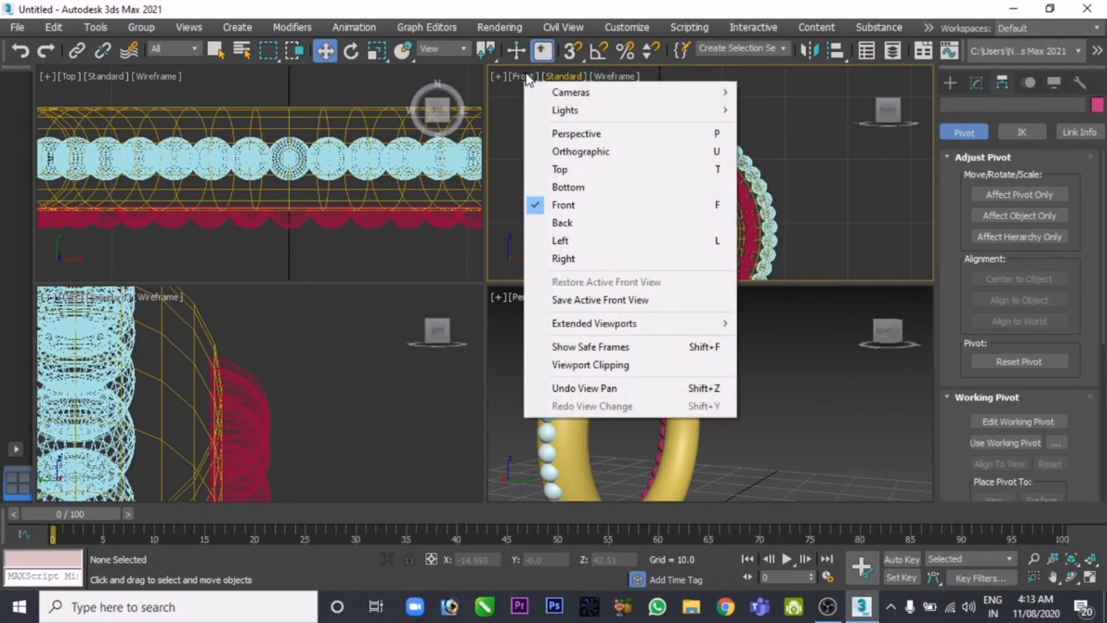
{"action": "left_click", "coordinate": [570, 222]}
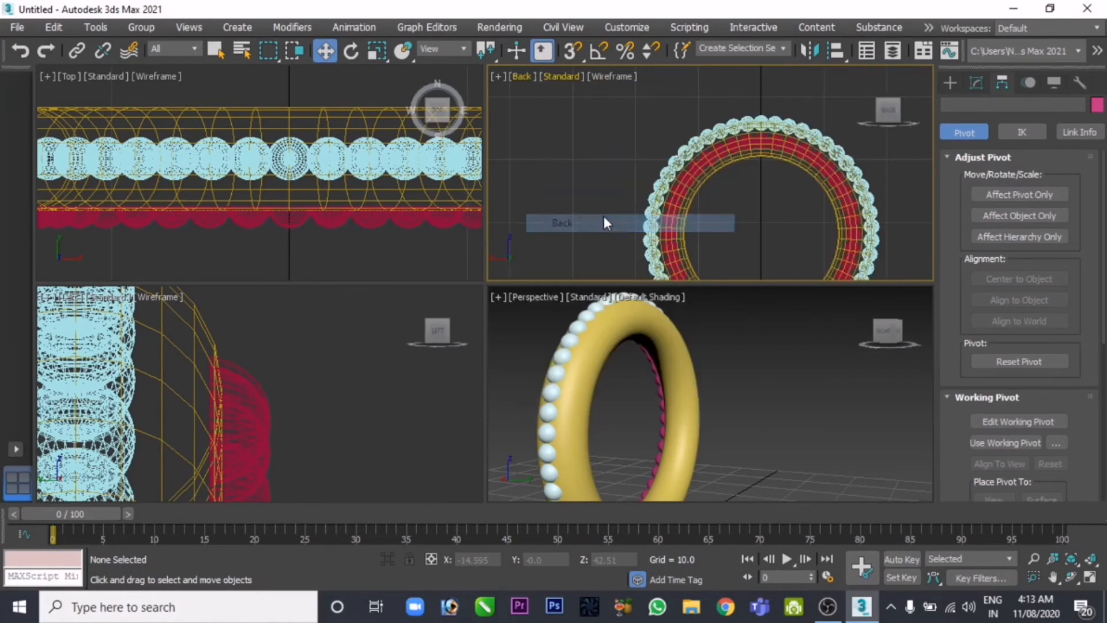
{"action": "middle_click_drag", "start_coordinate": [768, 217], "coordinate": [682, 159]}
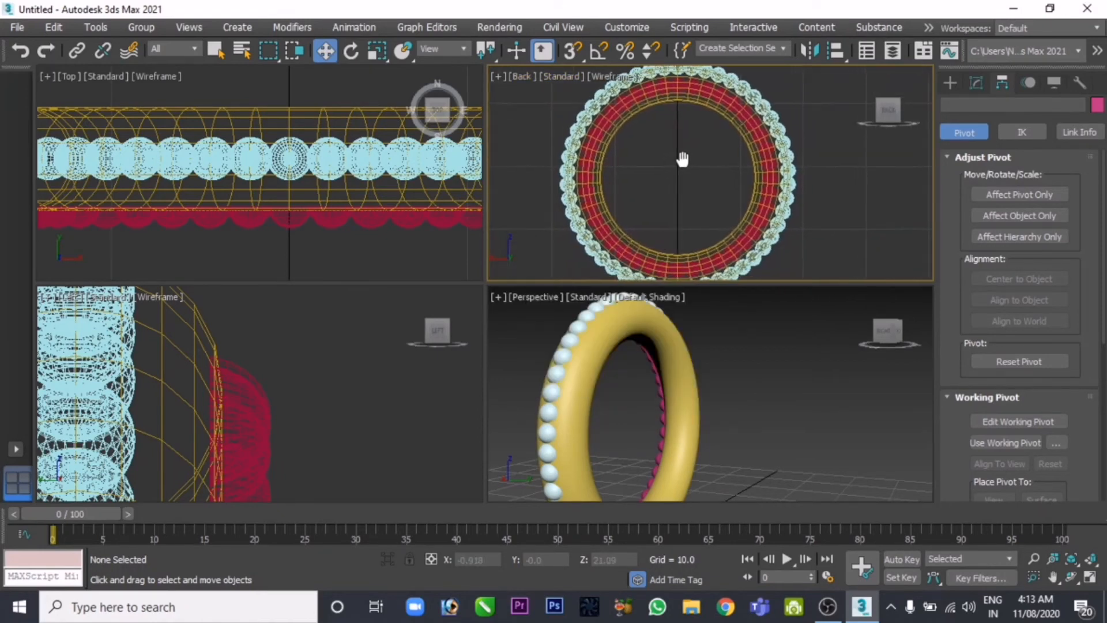
- Clone the top pink dome as a single copy, moving it about 4 units along Y towards the ring's back face
{"action": "left_click", "coordinate": [678, 86]}
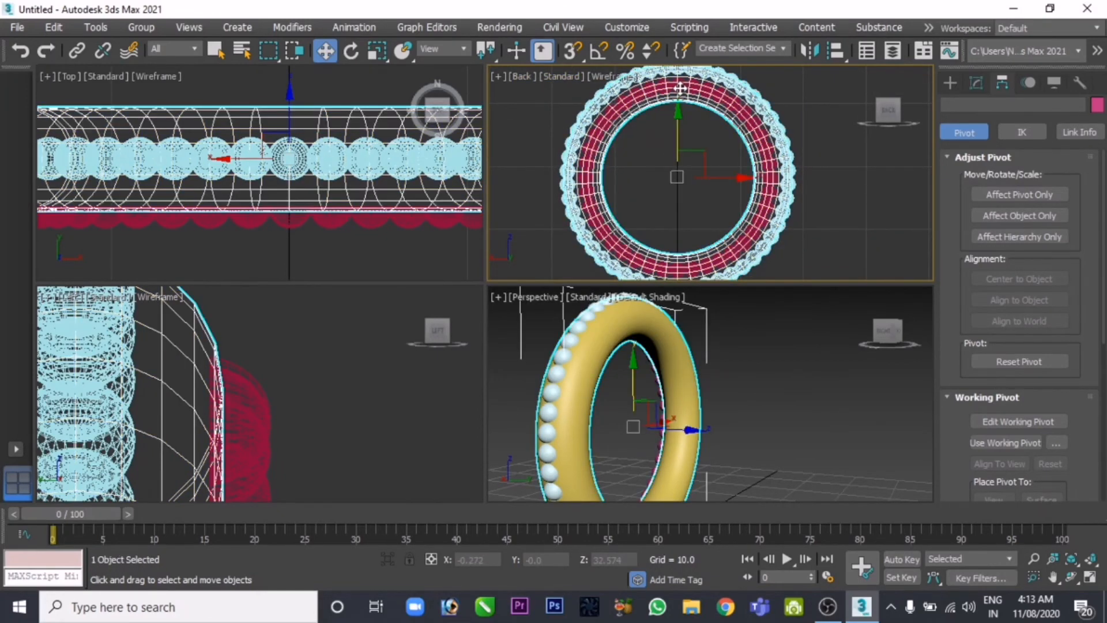
{"action": "middle_click_drag", "start_coordinate": [709, 380], "coordinate": [789, 366]}
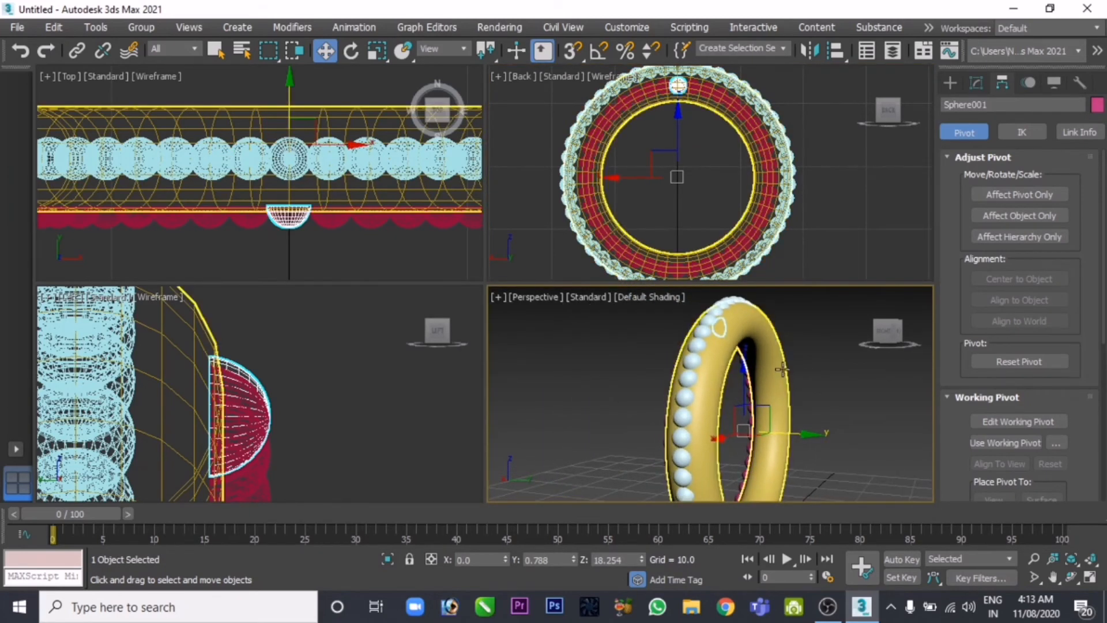
{"action": "mouse_move", "coordinate": [730, 422]}
{"action": "middle_mouse_down", "text": "alt"}
{"action": "mouse_move", "coordinate": [853, 427]}
{"action": "mouse_move", "coordinate": [819, 403]}
{"action": "mouse_move", "coordinate": [743, 413]}
{"action": "middle_mouse_up", "text": "alt"}
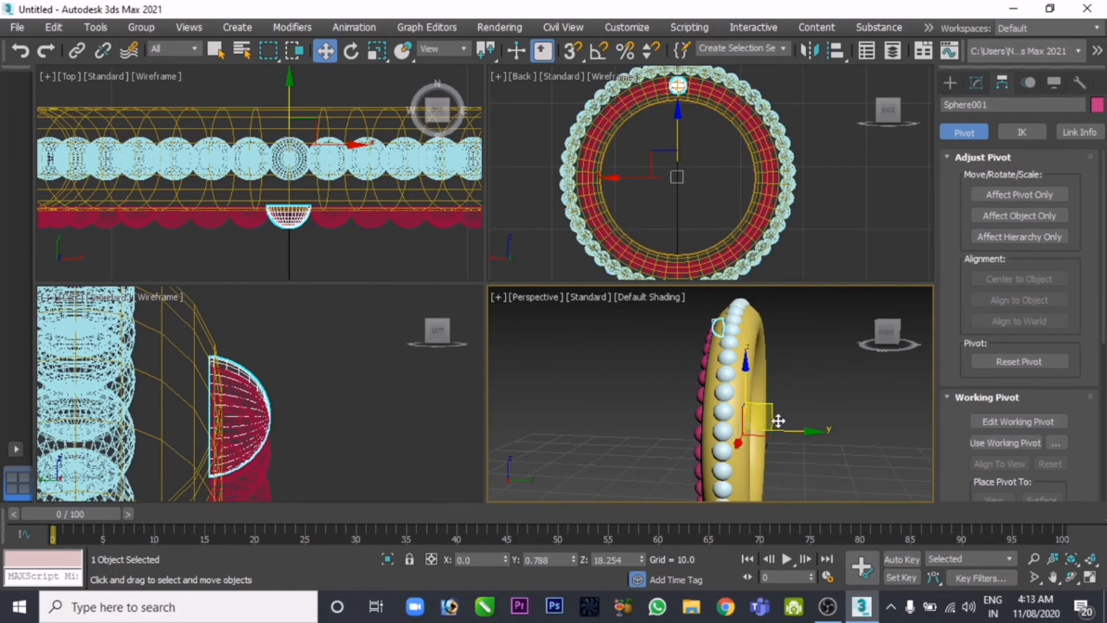
{"action": "left_click_drag", "start_coordinate": [795, 430], "coordinate": [824, 431], "text": "shift"}
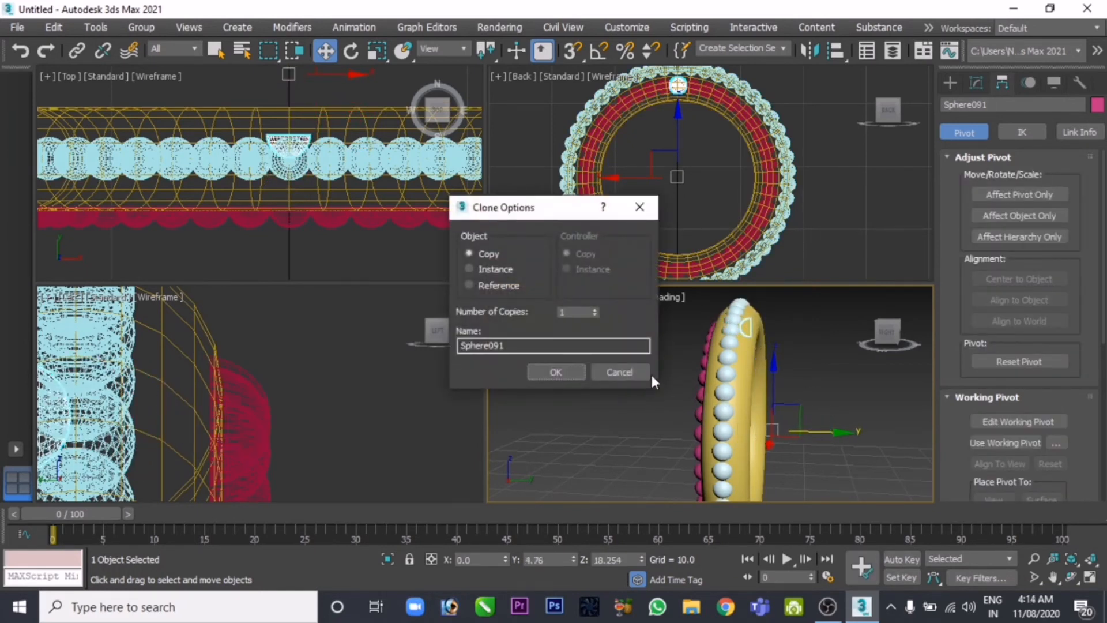
{"action": "left_click", "coordinate": [557, 371]}
- Set the copied dome's hemisphere to 0 and position it on the ring's back face at Y 5.673
{"action": "left_click", "coordinate": [976, 84]}
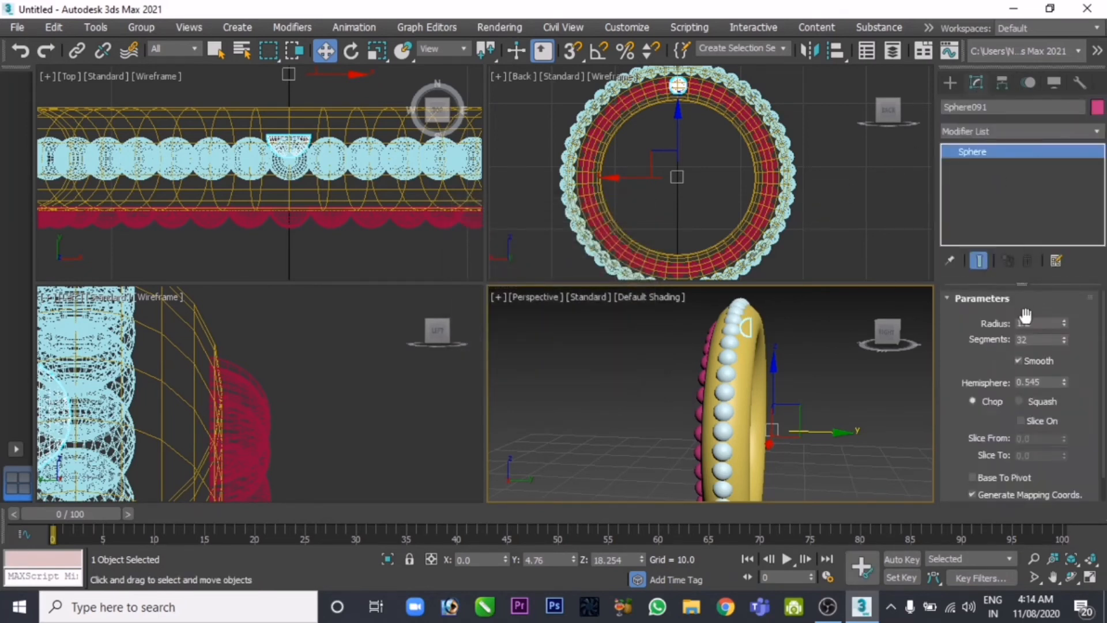
{"action": "right_click", "coordinate": [1063, 382]}
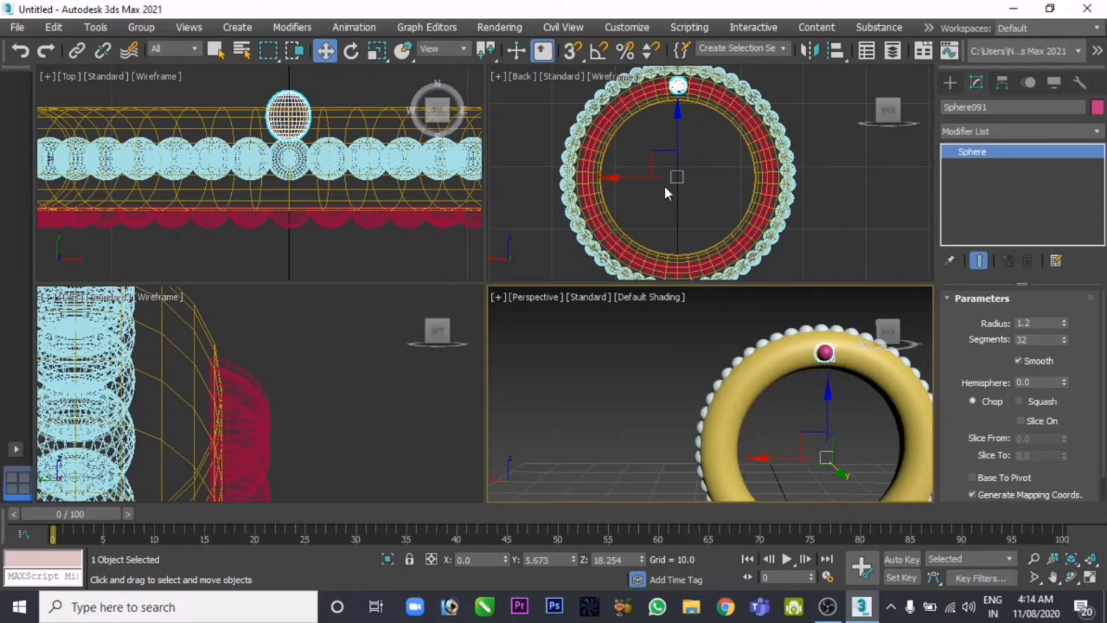
{"action": "left_click", "coordinate": [833, 50]}
{"action": "middle_click_drag", "start_coordinate": [850, 441], "coordinate": [767, 382]}
- Array the copied pink sphere as 40 instances over a total rotation of 360 degrees about Y
{"action": "left_click", "coordinate": [102, 28]}
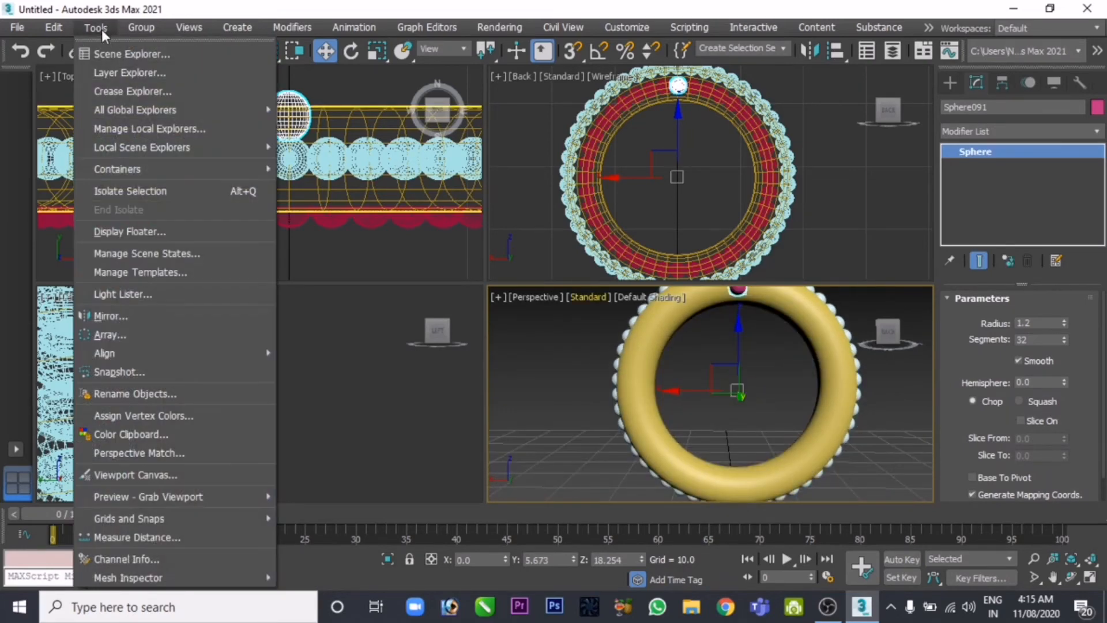
{"action": "left_click", "coordinate": [109, 334]}
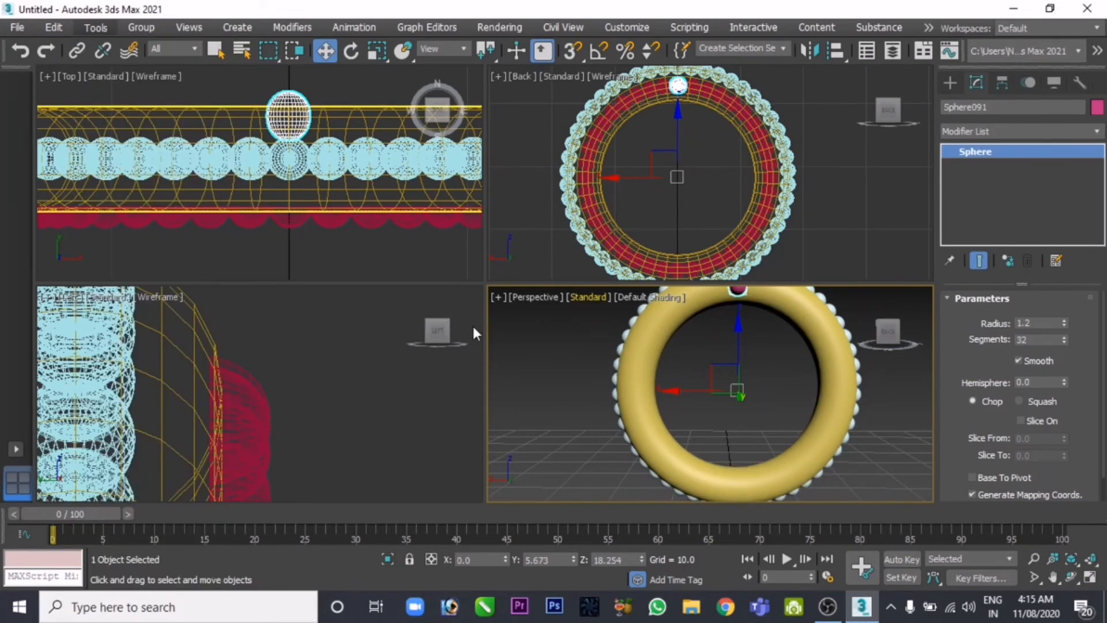
{"action": "left_click_drag", "start_coordinate": [541, 157], "coordinate": [345, 81]}
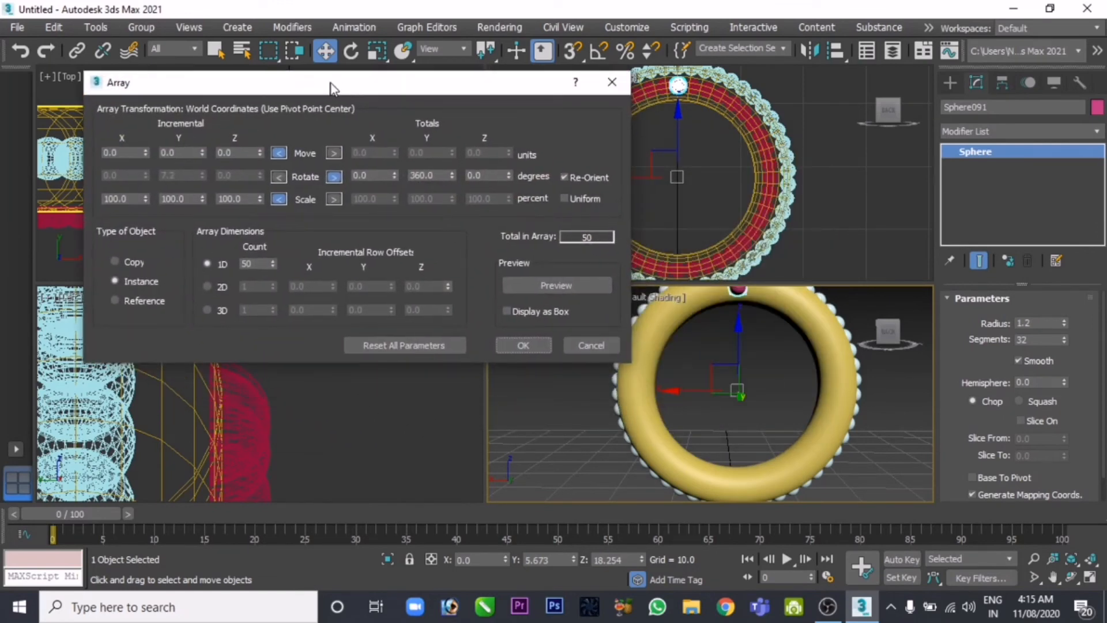
{"action": "left_click", "coordinate": [538, 286]}
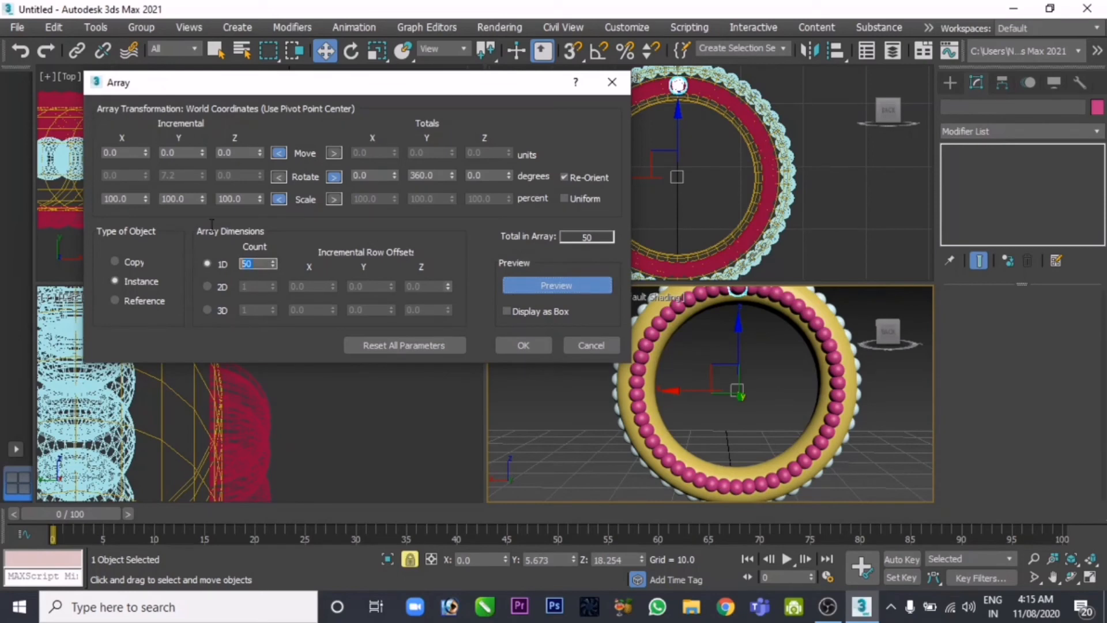
{"action": "type", "text": "40"}
{"action": "key", "text": "Return"}
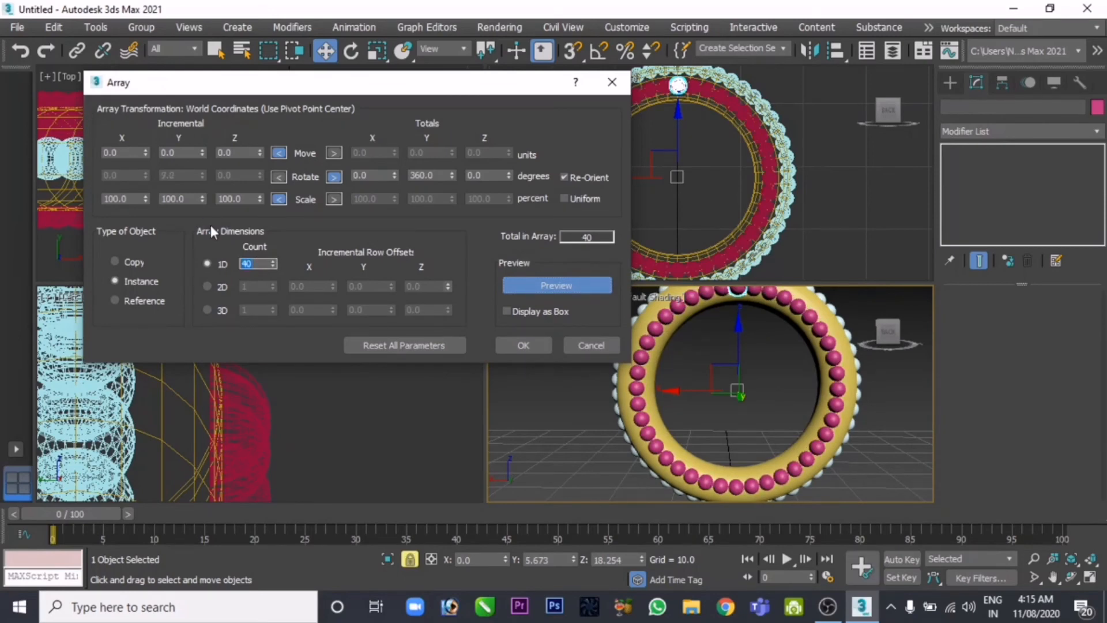
{"action": "left_click", "coordinate": [533, 345]}
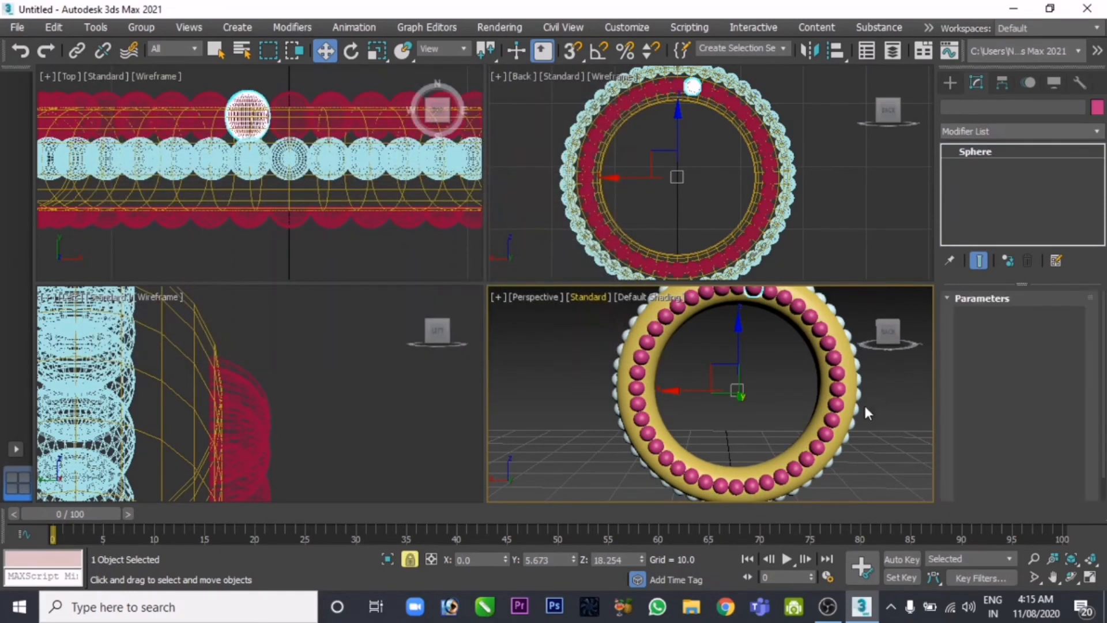
- Clear the selection, maximize the perspective viewport, and examine the beaded ring from several angles
{"action": "left_click", "coordinate": [705, 421]}
{"action": "middle_click_drag", "start_coordinate": [705, 422], "coordinate": [734, 410]}
{"action": "scroll", "coordinate": [734, 405], "scroll_direction": "up", "scroll_amount": 3}
{"action": "scroll", "coordinate": [735, 405], "scroll_direction": "up", "scroll_amount": 3}
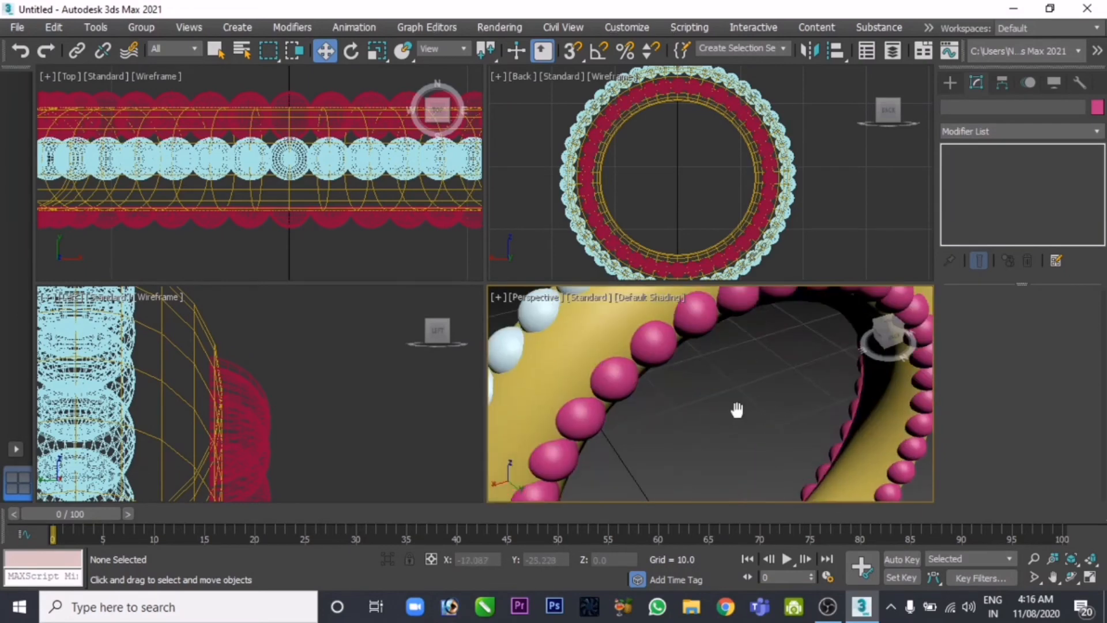
{"action": "scroll", "coordinate": [735, 407], "scroll_direction": "down", "scroll_amount": 3}
{"action": "middle_click_drag", "start_coordinate": [787, 401], "coordinate": [738, 403], "text": "alt"}
{"action": "key", "text": "alt+w"}
{"action": "middle_click_drag", "start_coordinate": [672, 394], "coordinate": [699, 396], "text": "alt"}
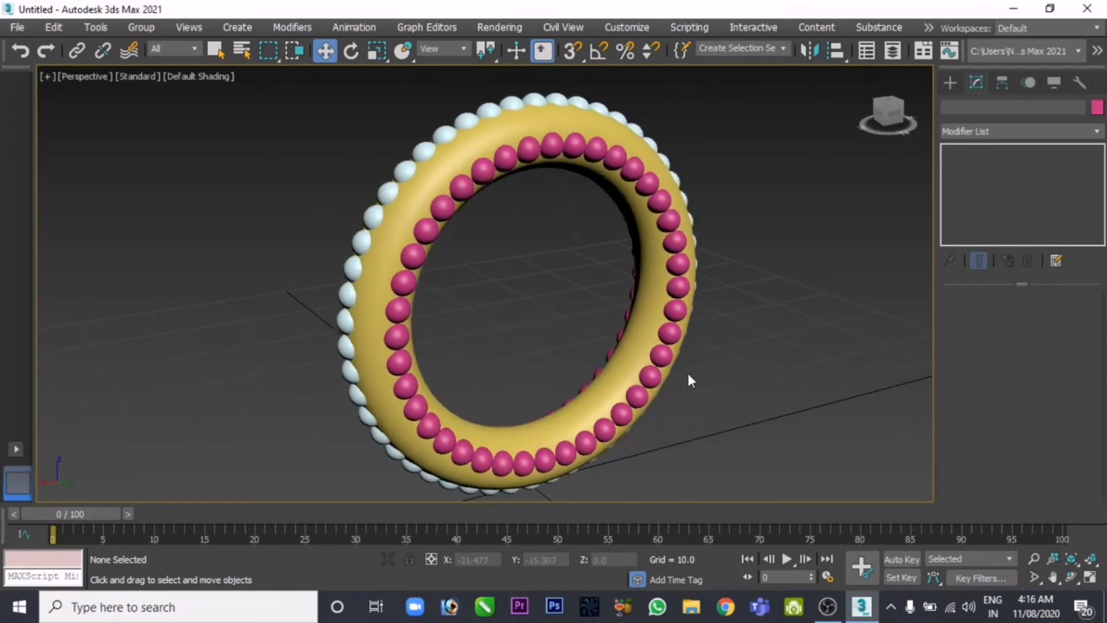
- Render the perspective view, close the rendered frame window, and show safe frames in the viewport
{"action": "key", "text": "shift+q"}
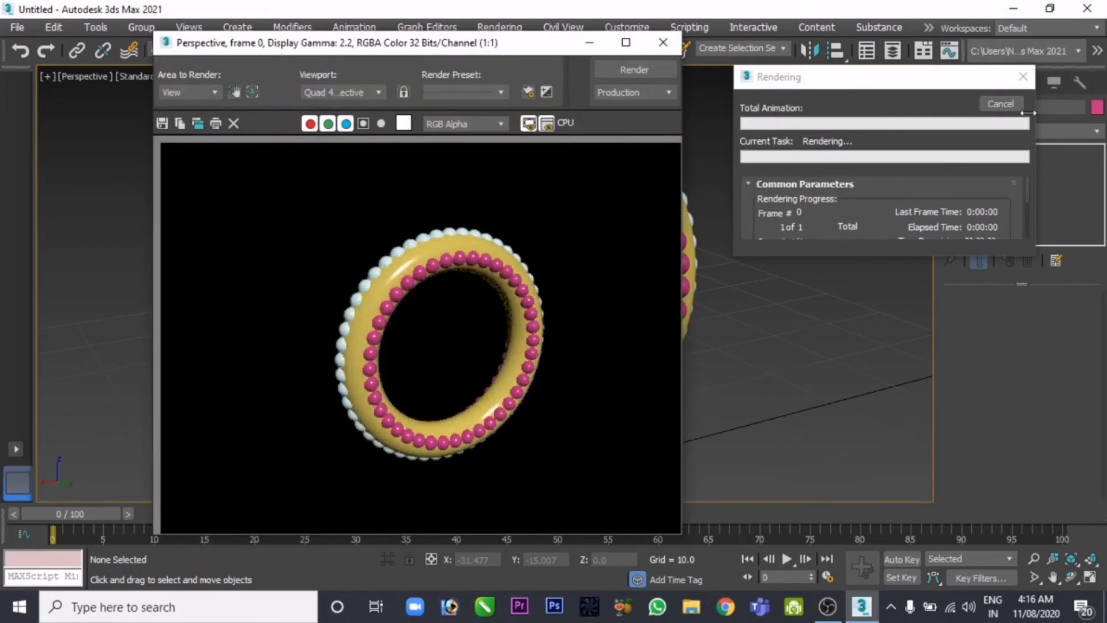
{"action": "left_click", "coordinate": [663, 42]}
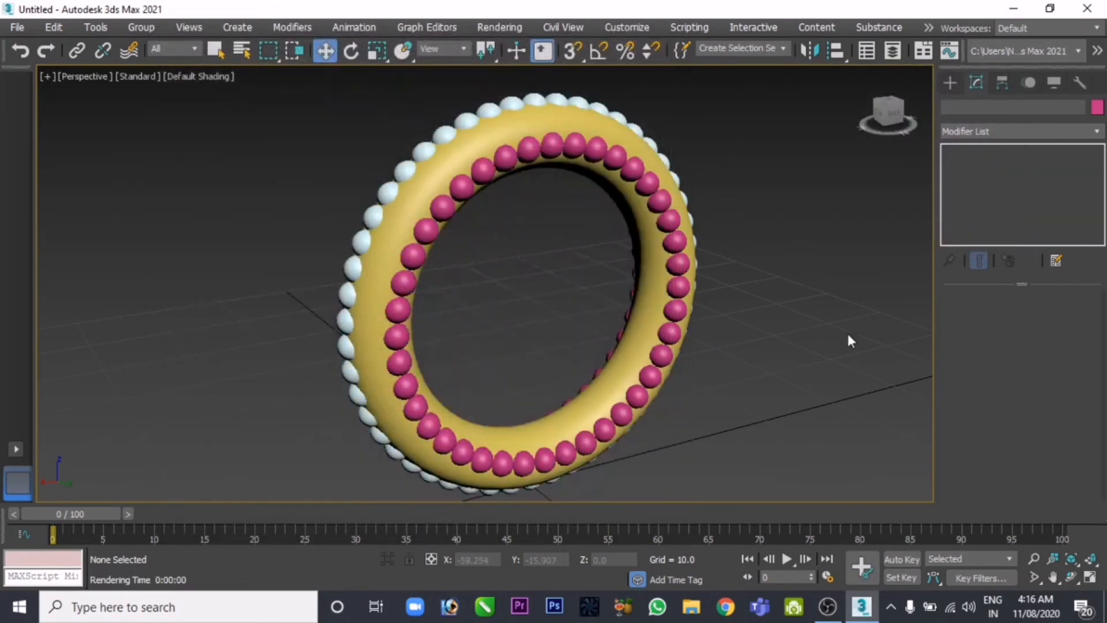
{"action": "key", "text": "shift+f"}
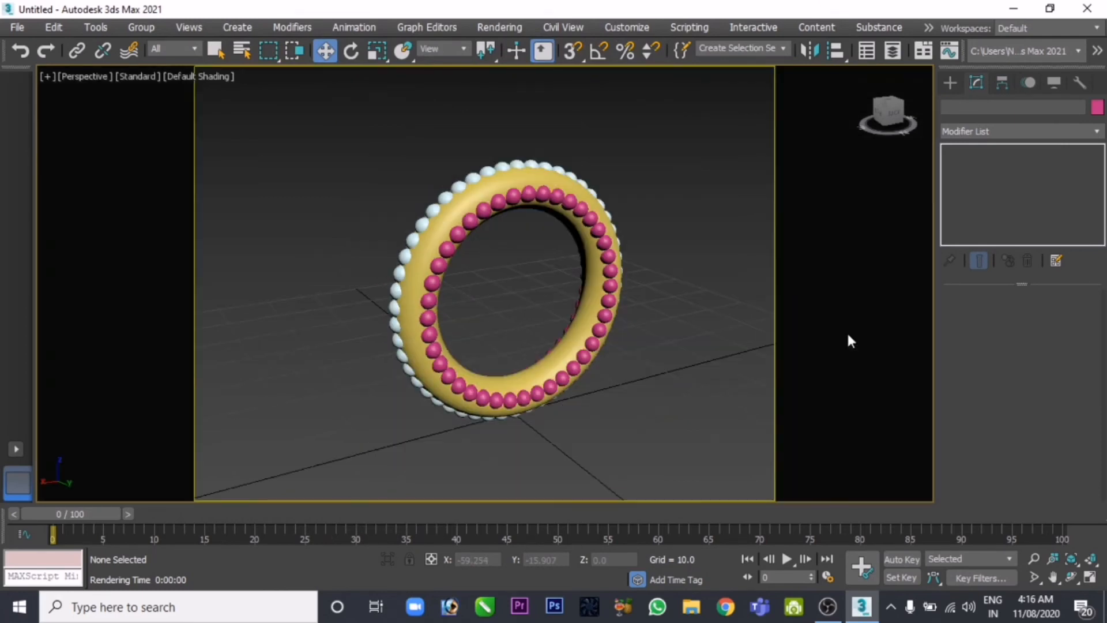
{"action": "left_click", "coordinate": [602, 248]}
{"action": "middle_click_drag", "start_coordinate": [603, 249], "coordinate": [599, 258], "text": "alt"}
{"action": "scroll", "coordinate": [604, 217], "scroll_direction": "up", "scroll_amount": 3}
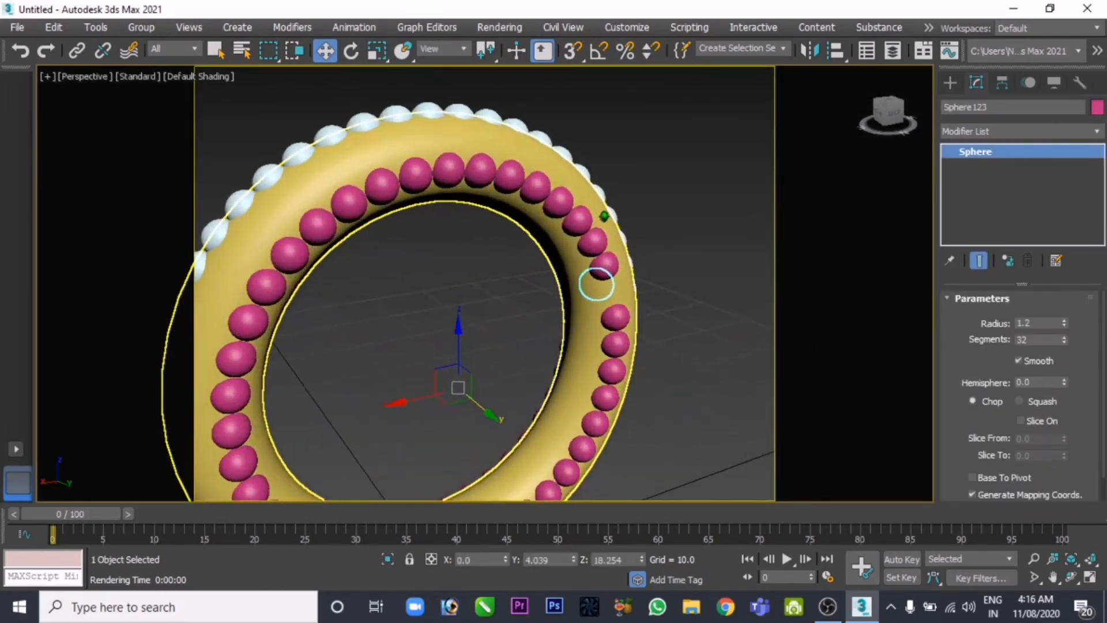
{"action": "scroll", "coordinate": [604, 216], "scroll_direction": "down", "scroll_amount": 1}
{"action": "middle_click_drag", "start_coordinate": [604, 217], "coordinate": [628, 156], "text": "alt"}
{"action": "key", "text": "shift+q"}
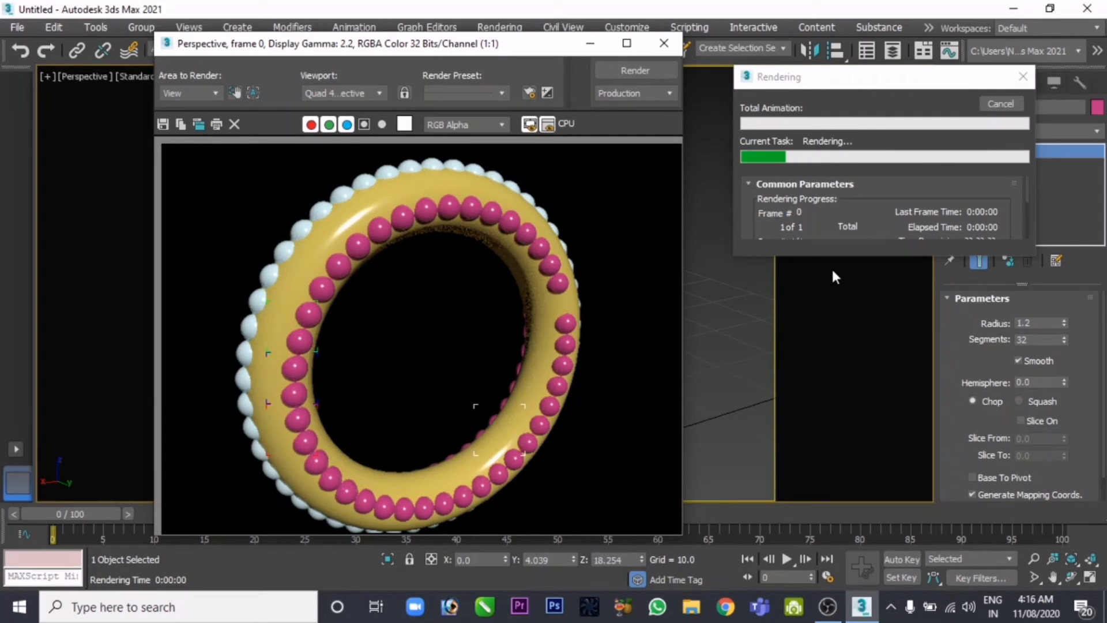
{"action": "left_click", "coordinate": [1001, 103]}
{"action": "left_click", "coordinate": [663, 43]}
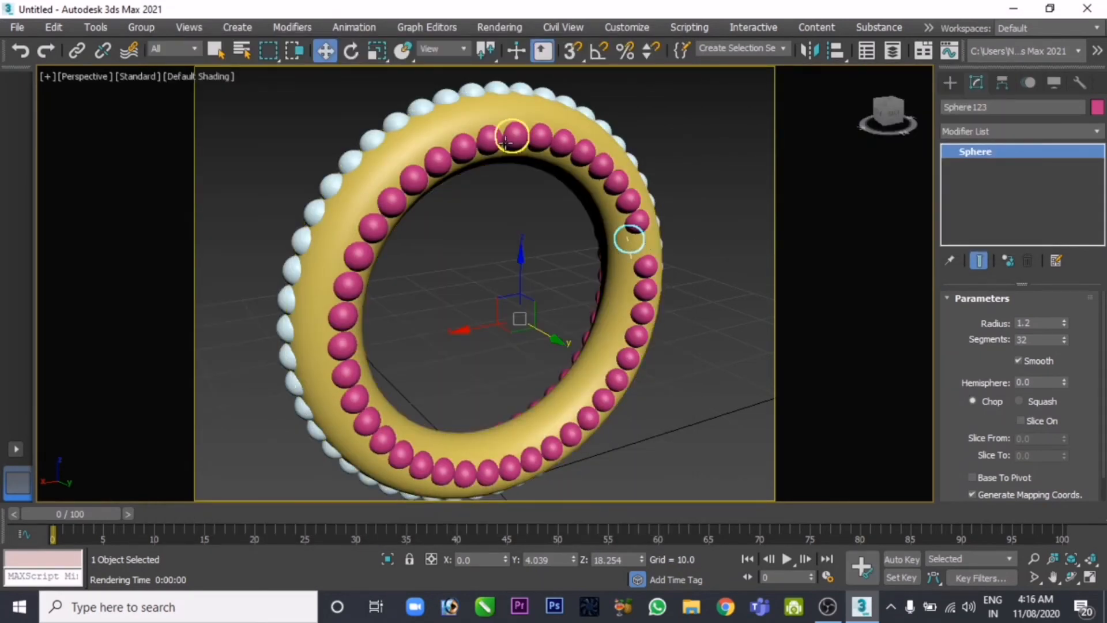
{"action": "key", "text": "ctrl+z"}
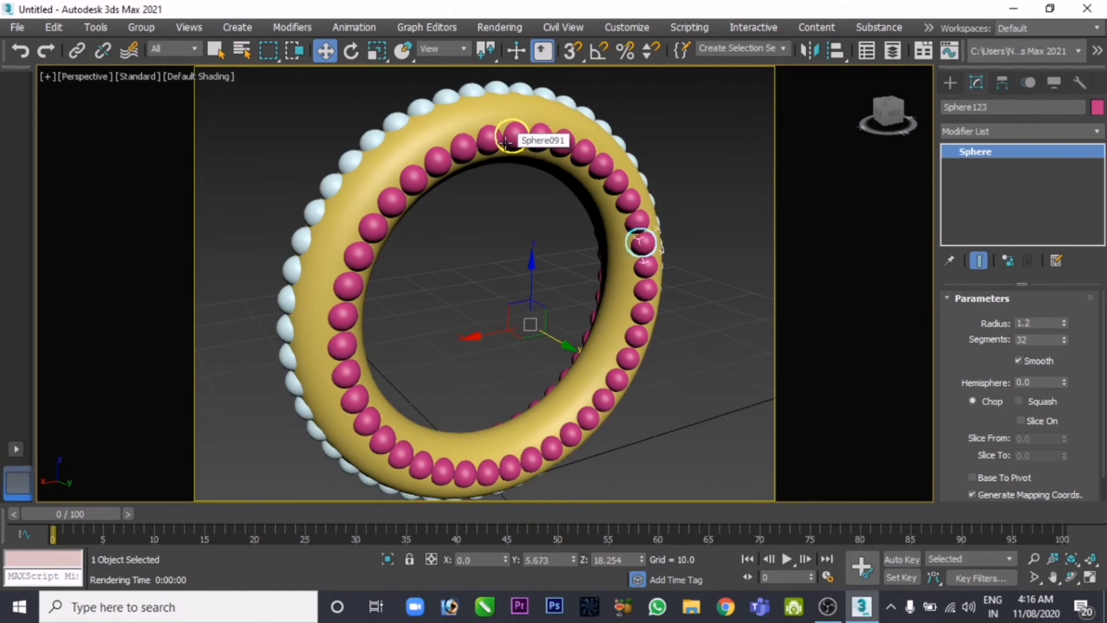
- Clear the selection, render the closer perspective view of the beaded ring, and close the rendered frame window
{"action": "left_click", "coordinate": [742, 156]}
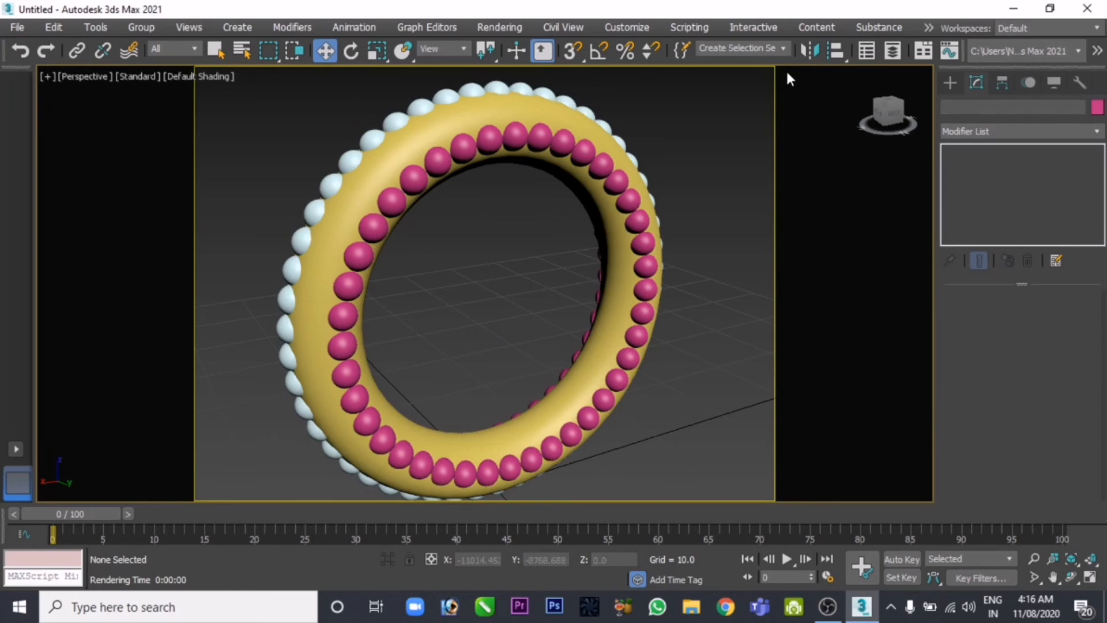
{"action": "key", "text": "shift+q"}
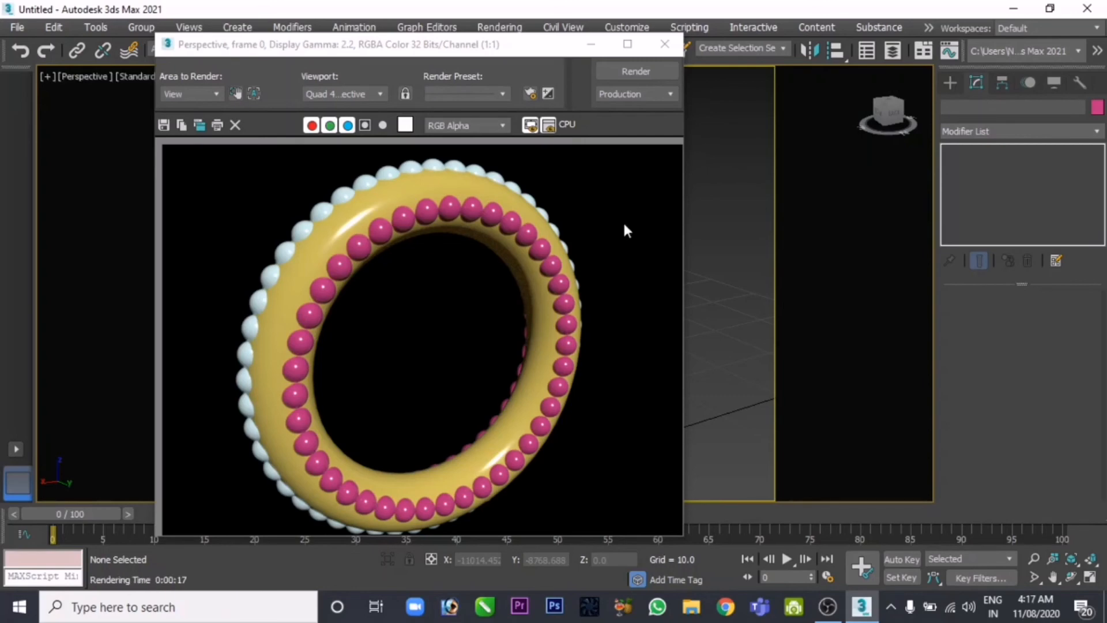
{"action": "left_click", "coordinate": [665, 44]}
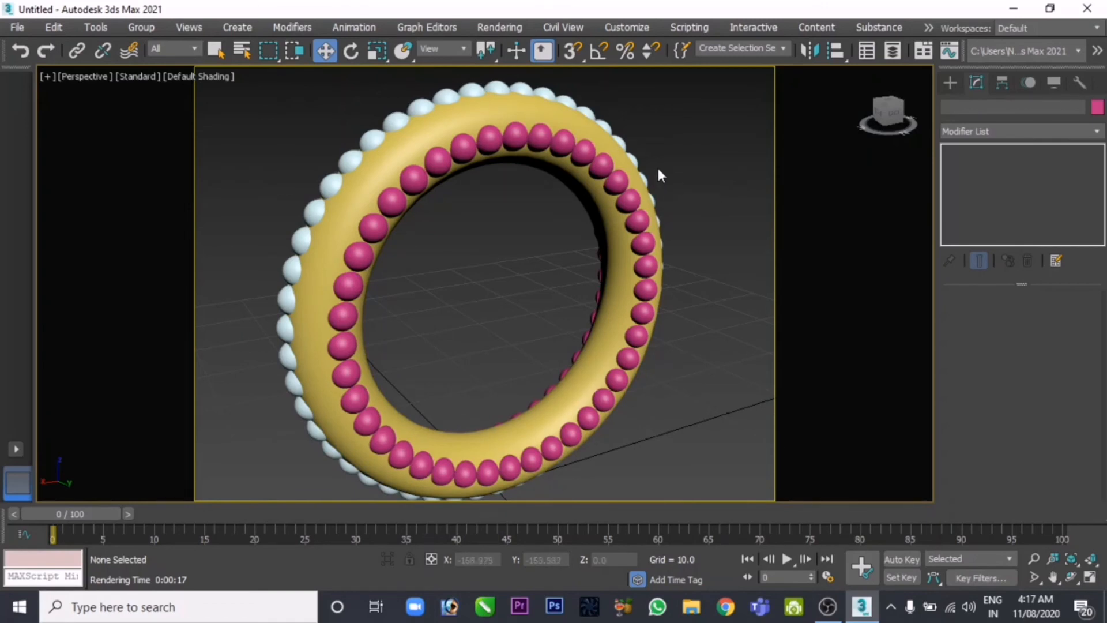
- Open the material editor and switch it from compact to Slate mode
{"action": "middle_click_drag", "start_coordinate": [630, 214], "coordinate": [629, 207]}
{"action": "scroll", "coordinate": [627, 202], "scroll_direction": "down", "scroll_amount": 5}
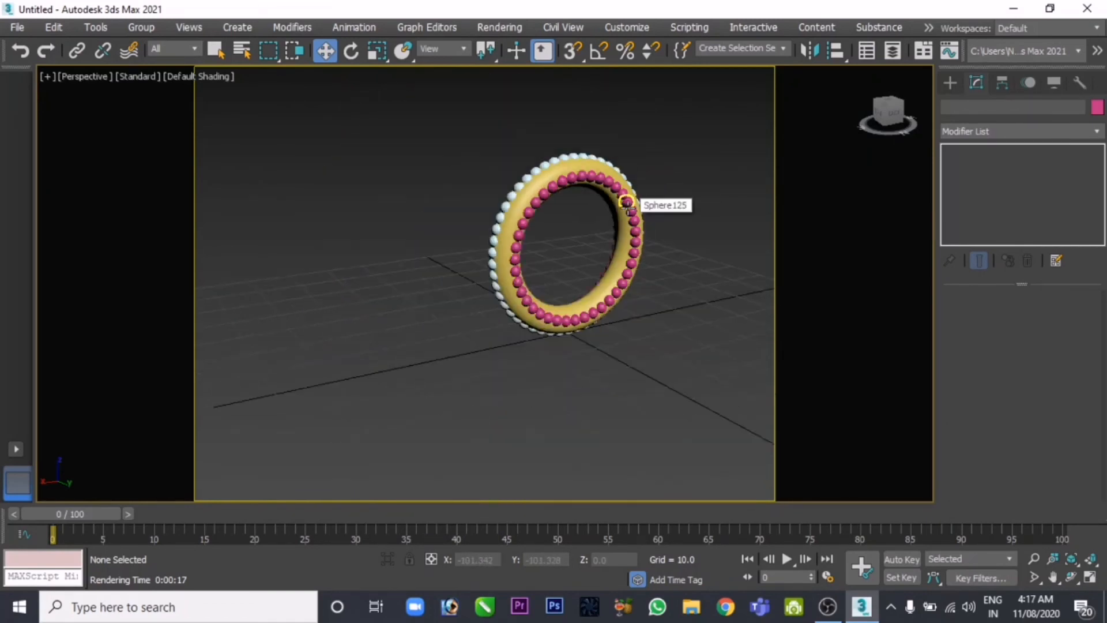
{"action": "scroll", "coordinate": [628, 198], "scroll_direction": "up", "scroll_amount": 5}
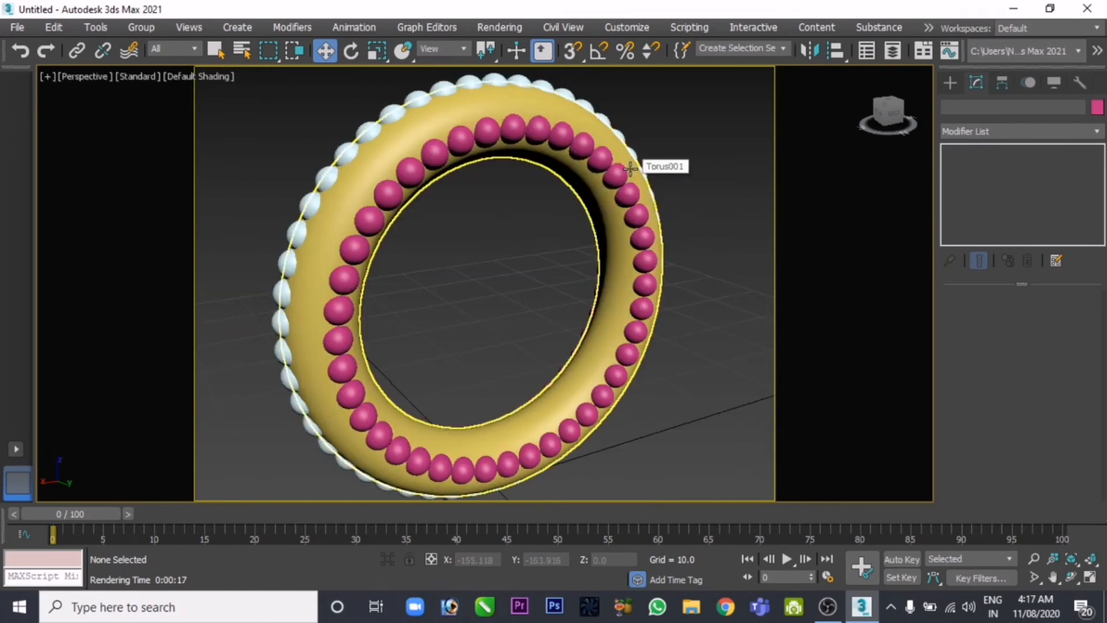
{"action": "key", "text": "m"}
{"action": "left_click", "coordinate": [140, 47]}
{"action": "mouse_move", "coordinate": [103, 48]}
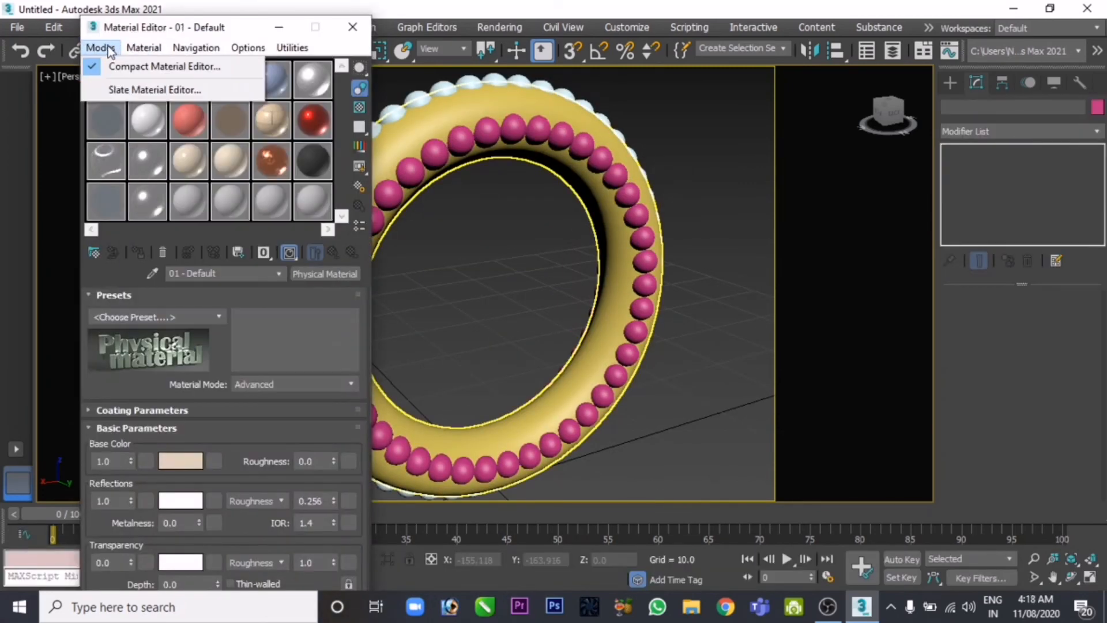
{"action": "left_click", "coordinate": [120, 85]}
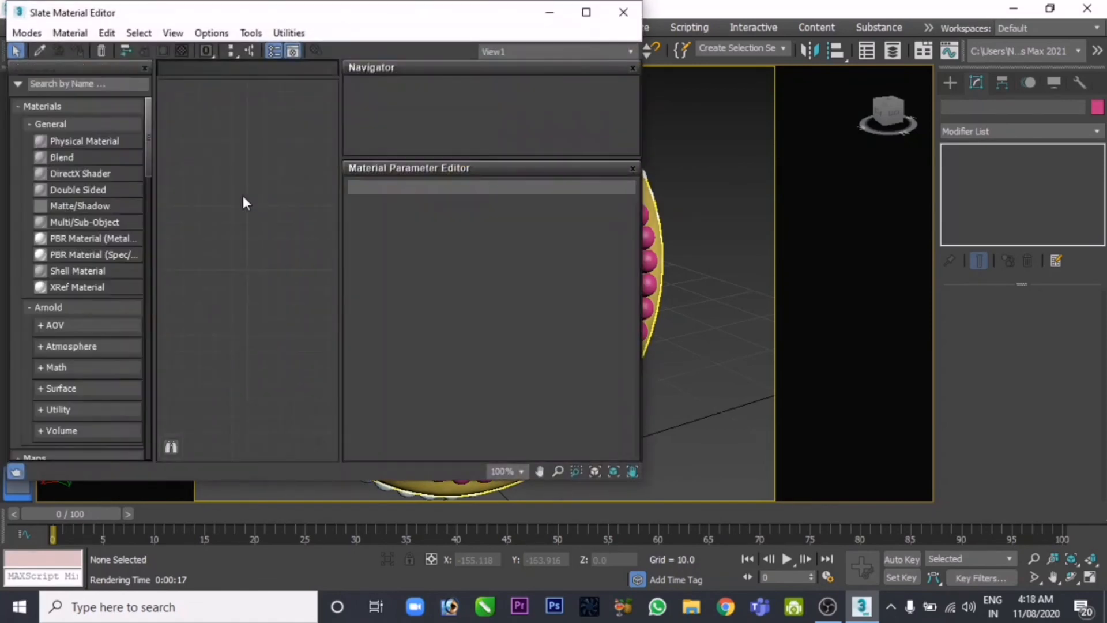
- Add a PBR Material (Metal/Rough) node to the Slate material view
{"action": "right_click", "coordinate": [230, 189]}
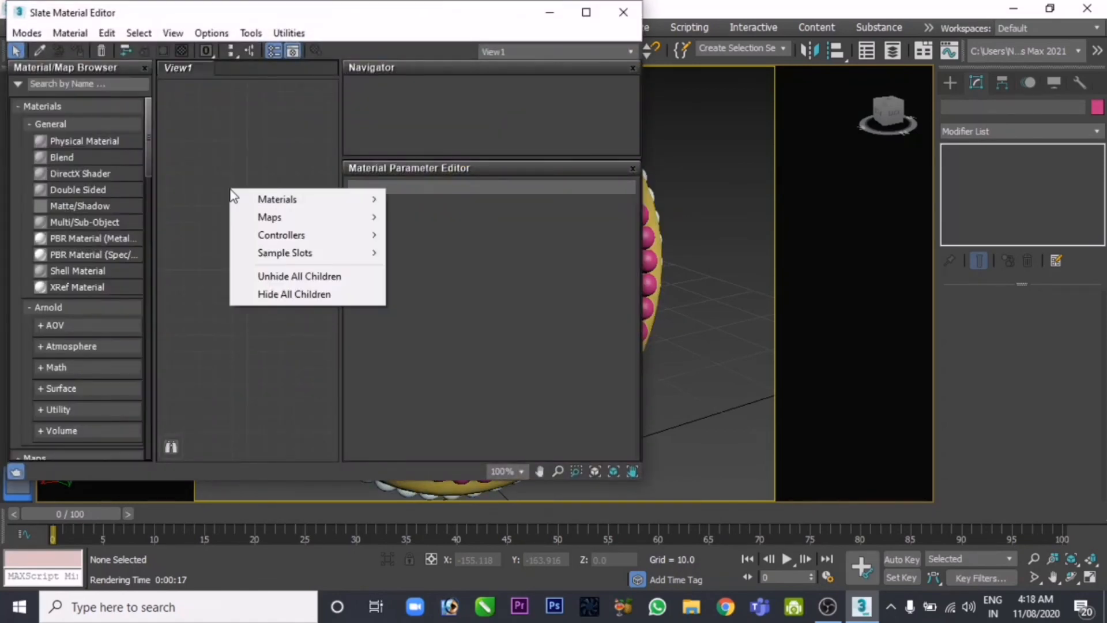
{"action": "mouse_move", "coordinate": [254, 199]}
{"action": "mouse_move", "coordinate": [427, 199]}
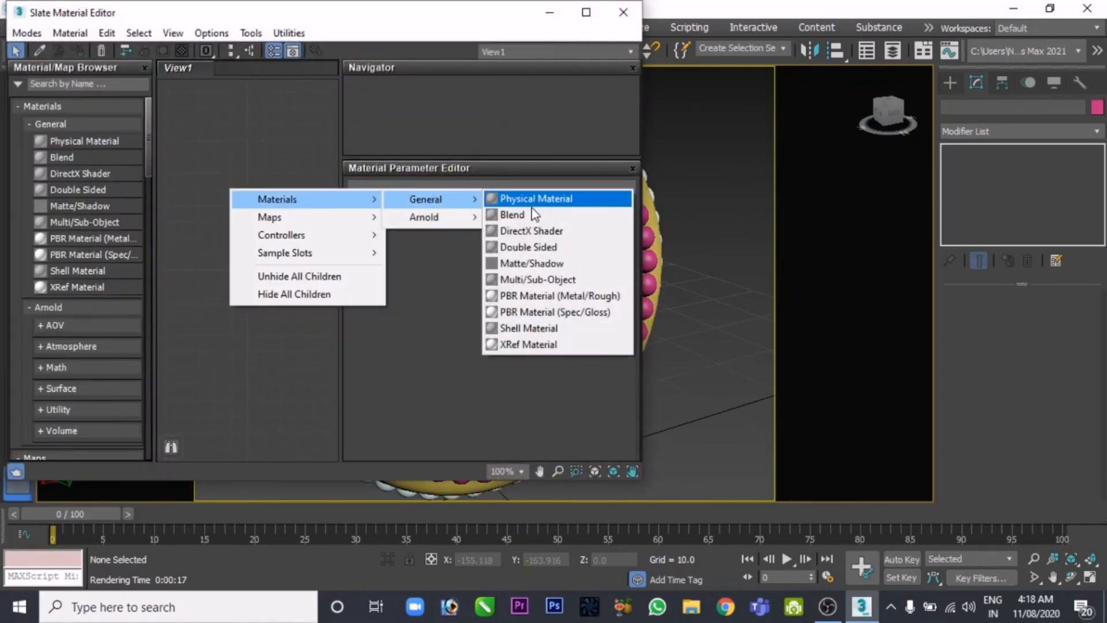
{"action": "left_click", "coordinate": [523, 302]}
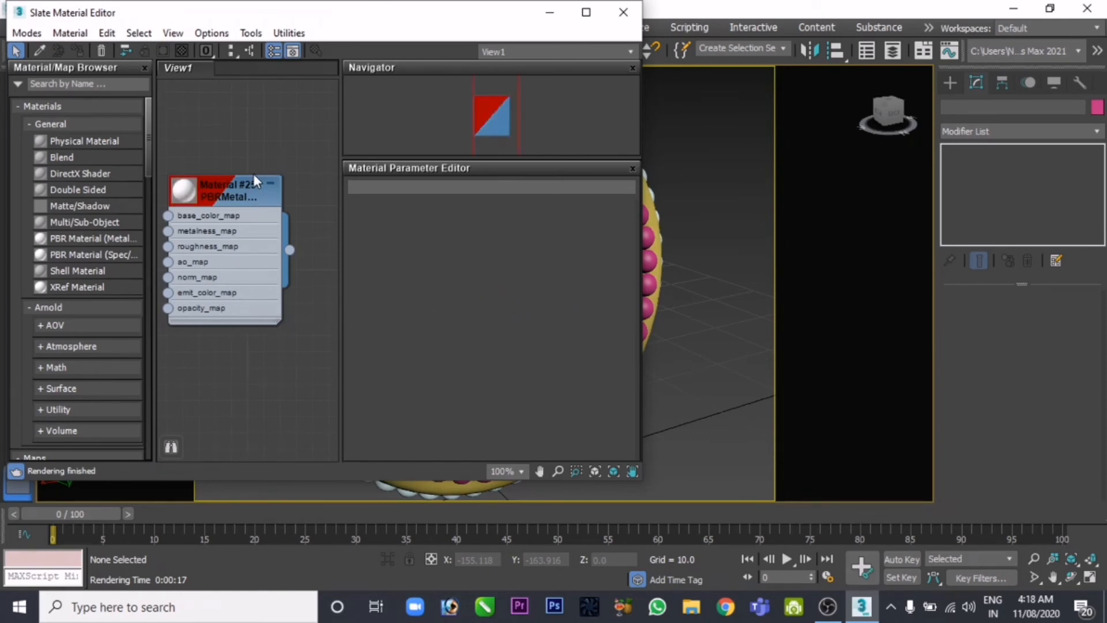
- Add an OSL HDRI Environment map node that loads ADS_StudioLigting_2k.hdr from the HDRI folder
{"action": "right_click", "coordinate": [264, 140]}
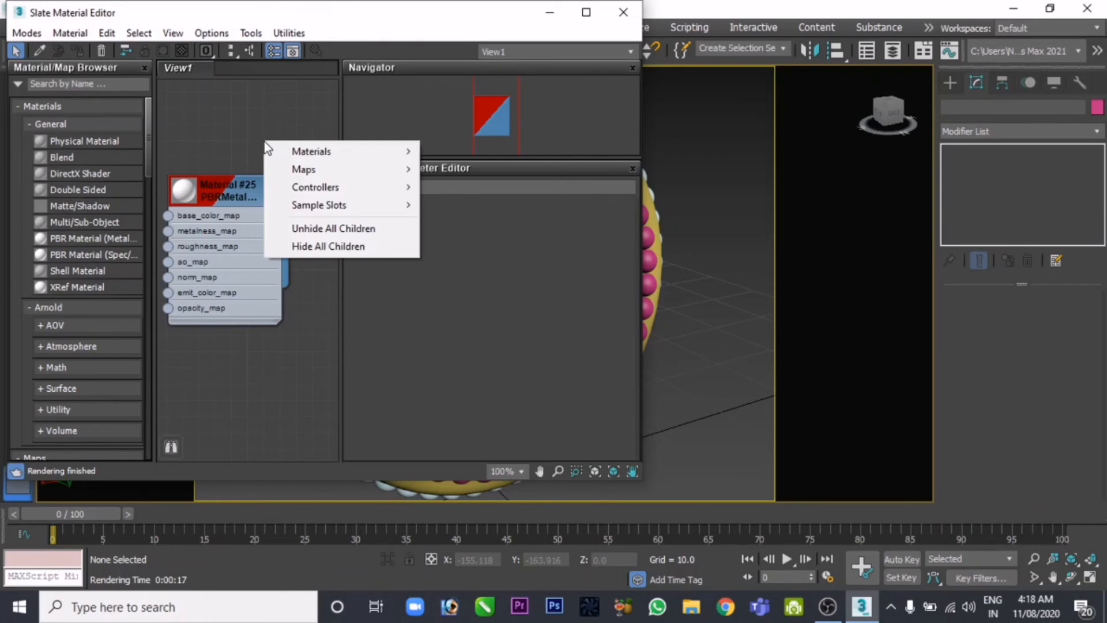
{"action": "mouse_move", "coordinate": [303, 172]}
{"action": "mouse_move", "coordinate": [444, 170]}
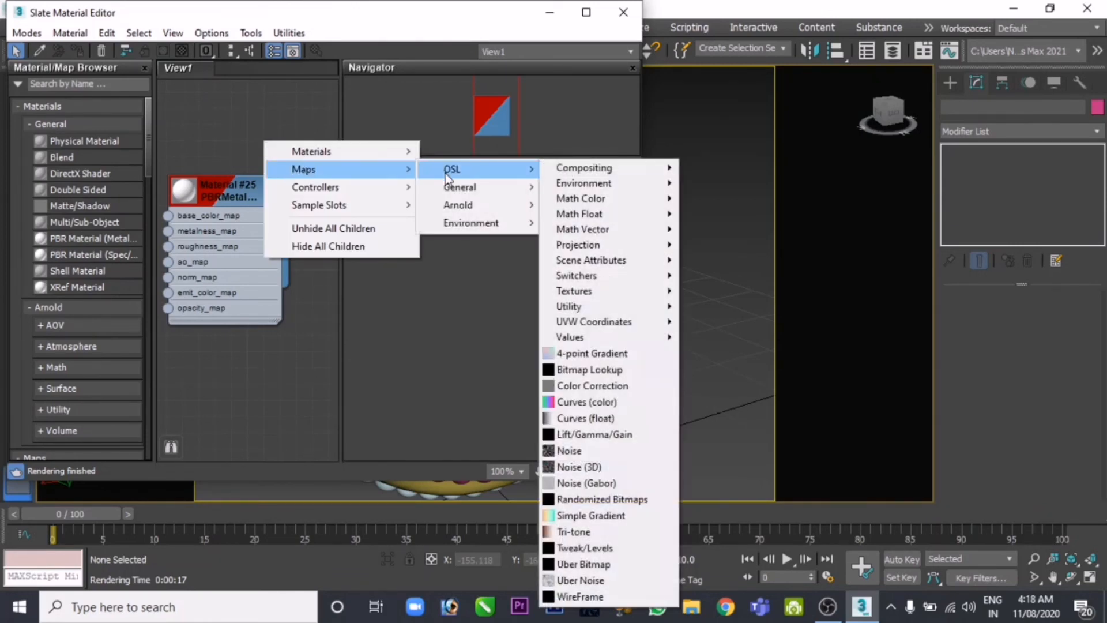
{"action": "mouse_move", "coordinate": [598, 173]}
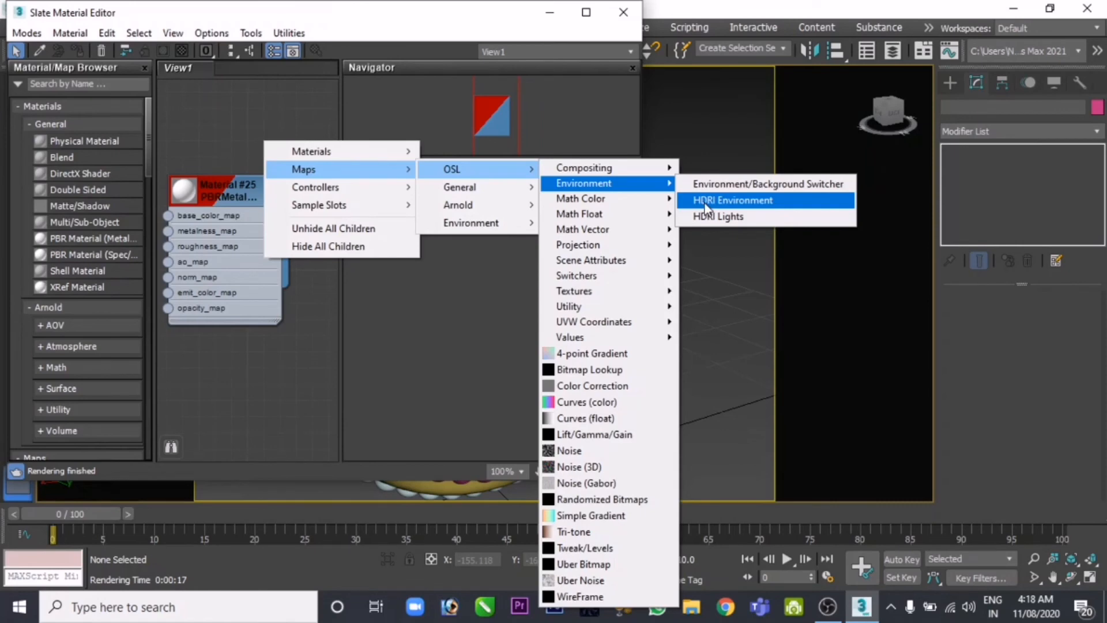
{"action": "left_click", "coordinate": [705, 202]}
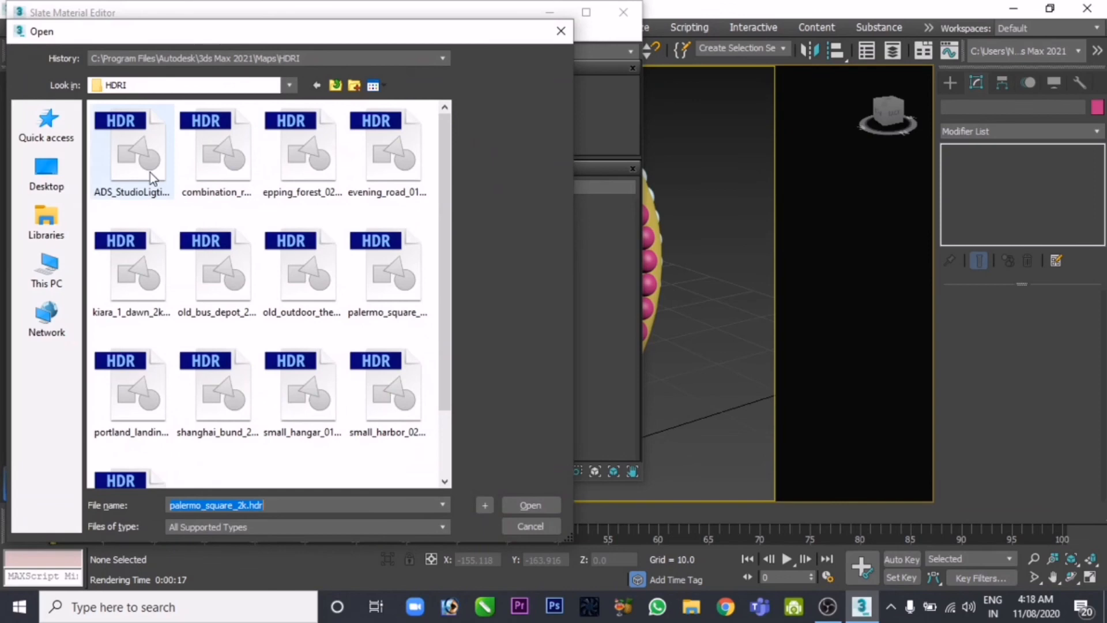
{"action": "left_click", "coordinate": [123, 169]}
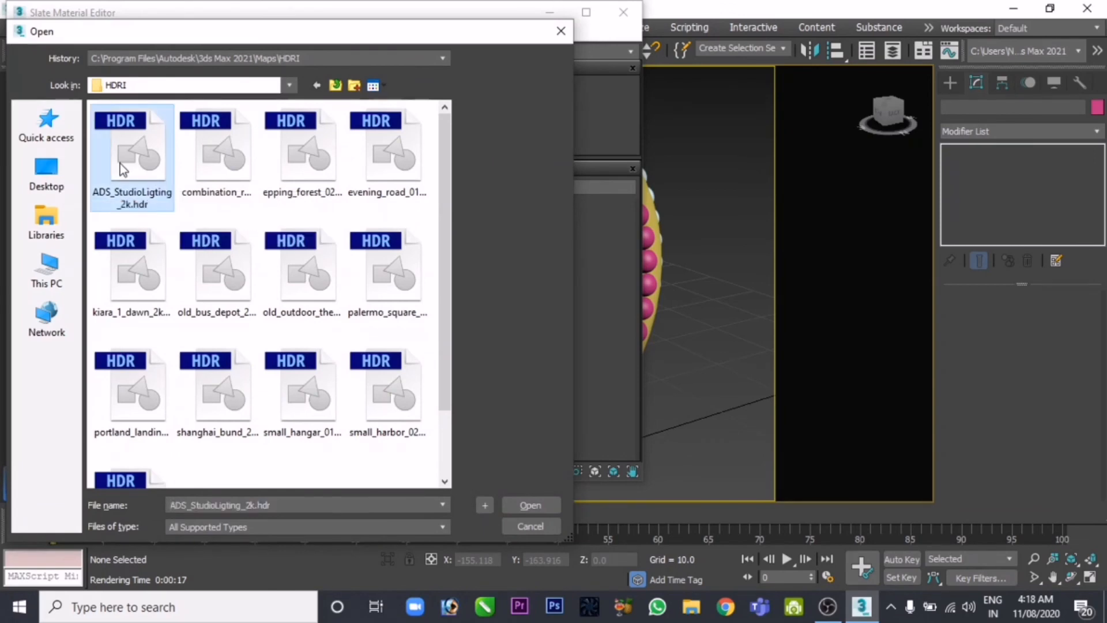
{"action": "left_click", "coordinate": [530, 504]}
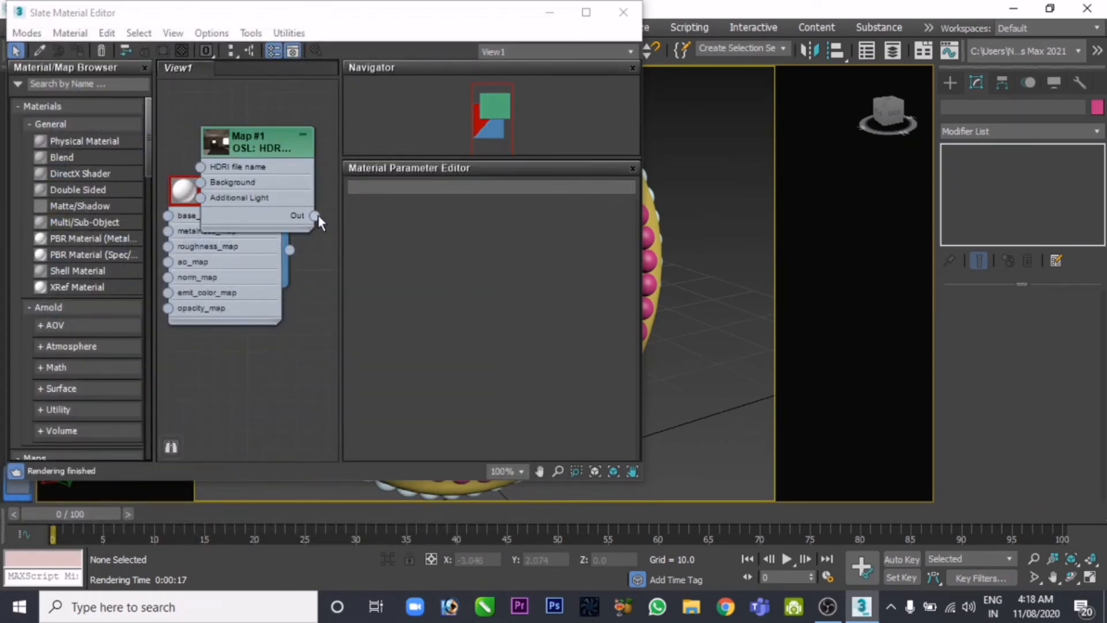
- Assign the HDRI Environment map as an instance to the scene's environment map and minimize the Slate editor
{"action": "key", "text": "8"}
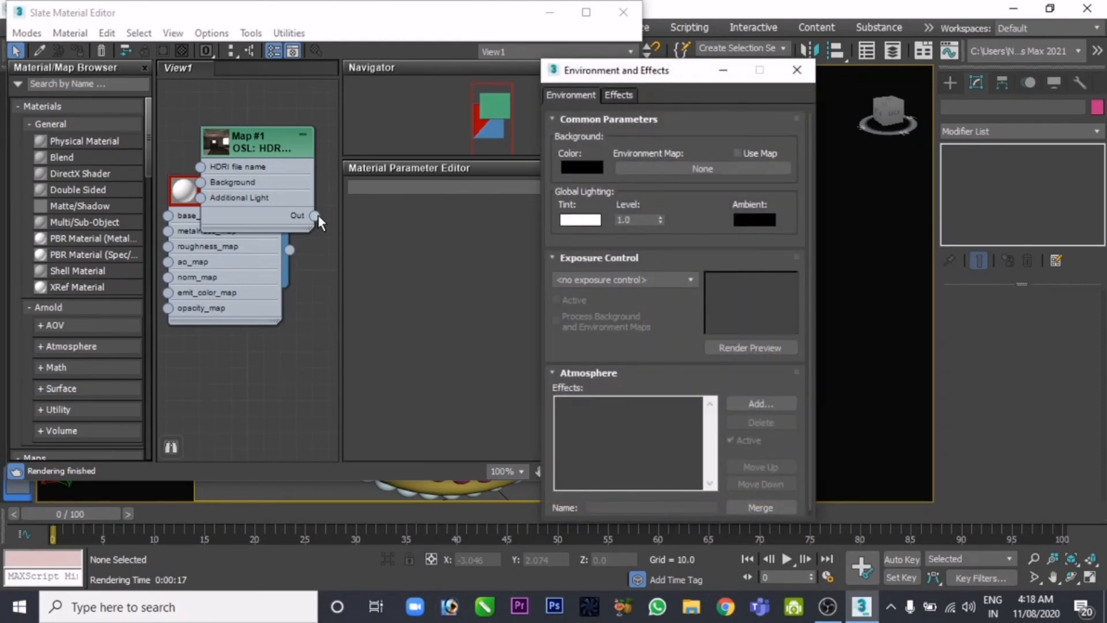
{"action": "left_click_drag", "start_coordinate": [317, 215], "coordinate": [746, 174]}
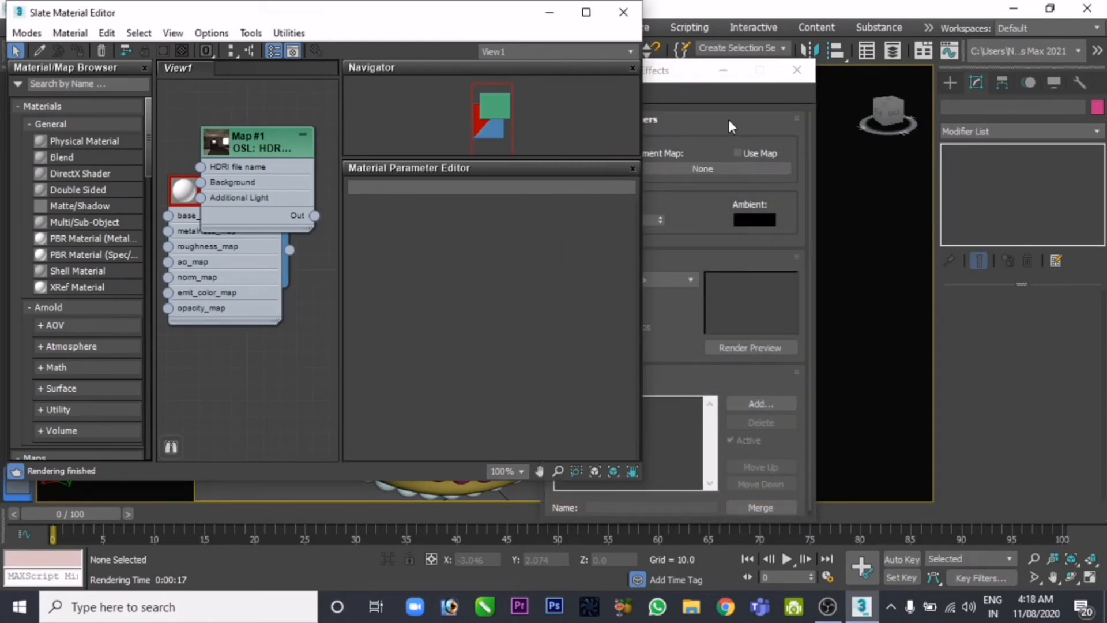
{"action": "left_click_drag", "start_coordinate": [315, 217], "coordinate": [688, 167]}
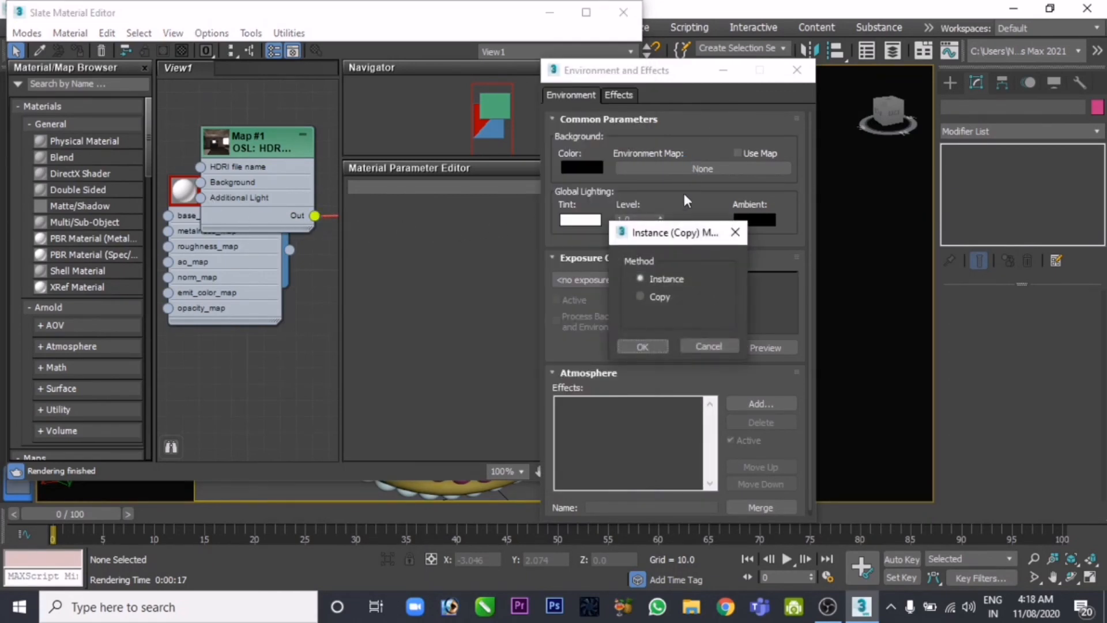
{"action": "left_click", "coordinate": [649, 346]}
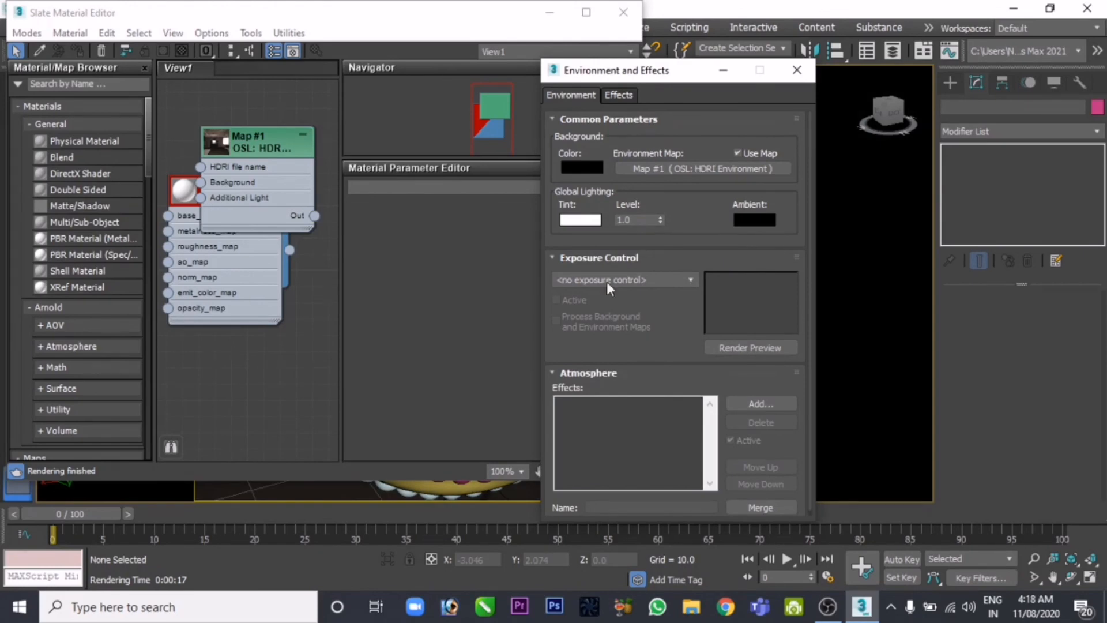
{"action": "left_click", "coordinate": [549, 12]}
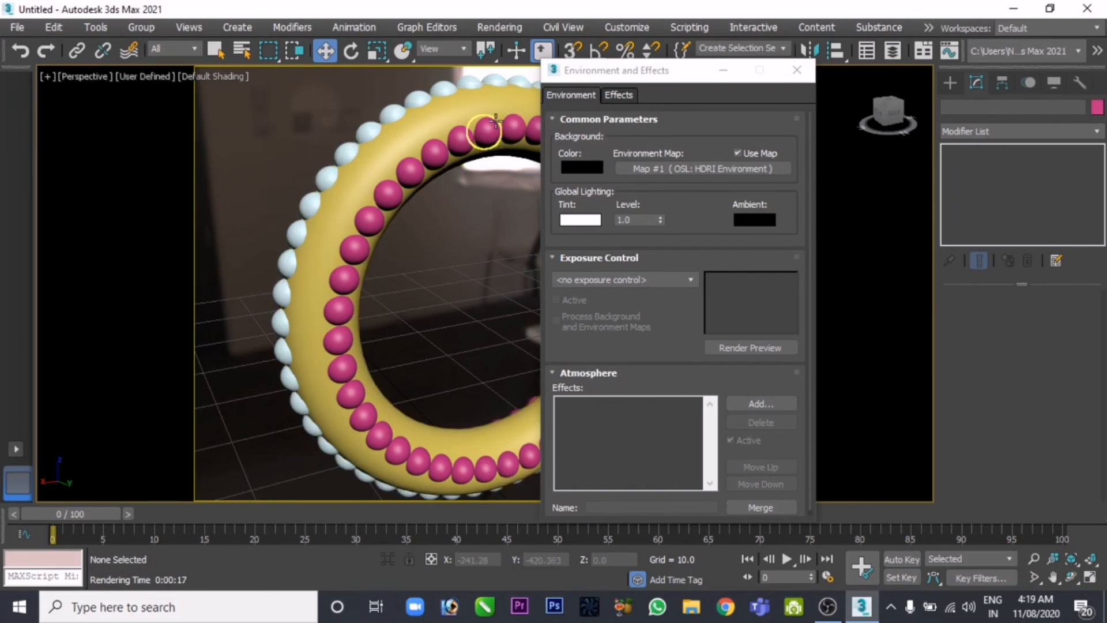
- Apply the red Car Paint sample material individually to pink beads along the upper part of the ring's front face
{"action": "key", "text": "m"}
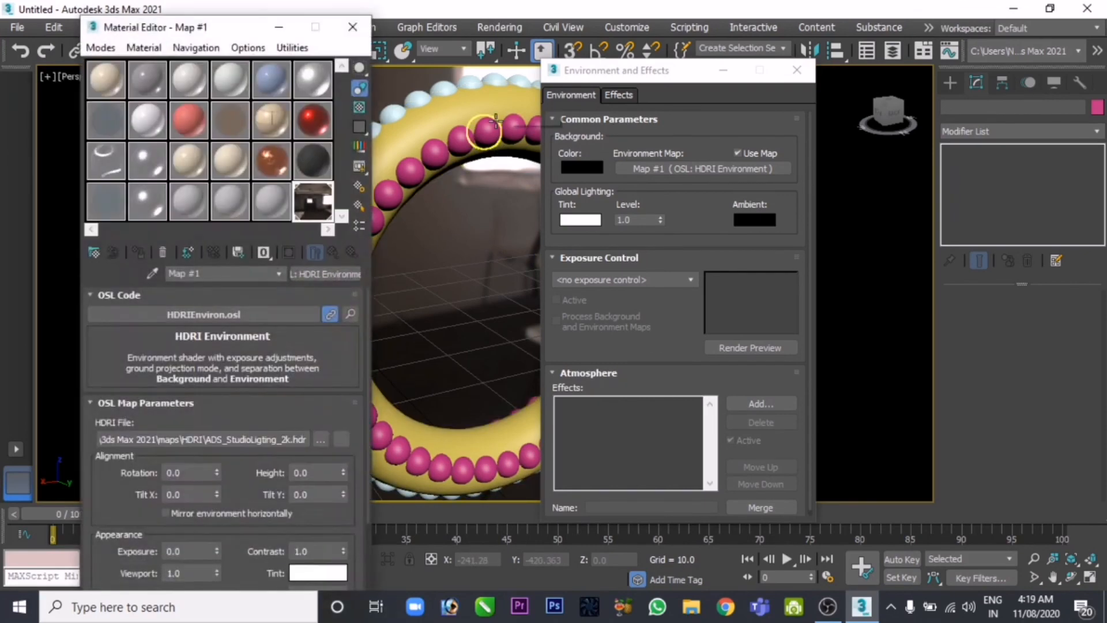
{"action": "left_click", "coordinate": [455, 144]}
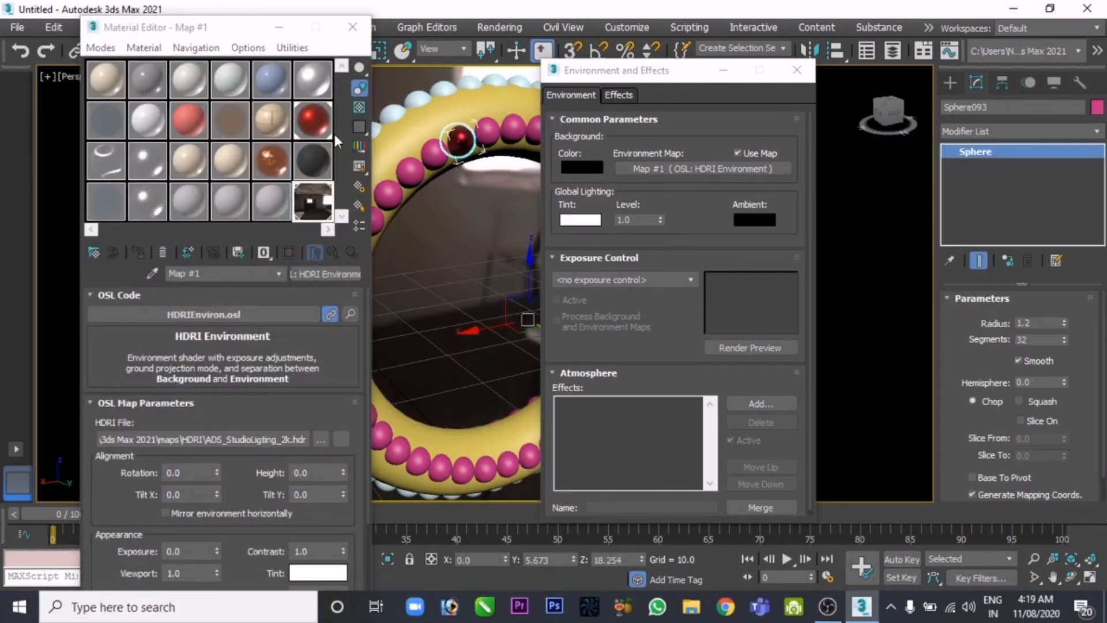
{"action": "left_click_drag", "start_coordinate": [323, 121], "coordinate": [486, 135]}
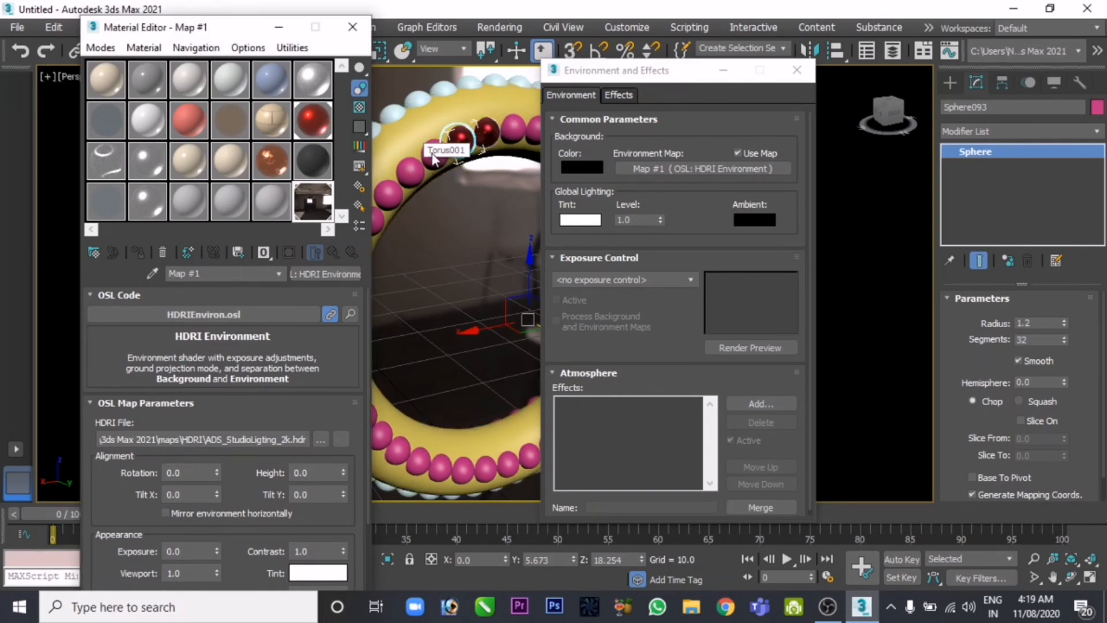
{"action": "left_click_drag", "start_coordinate": [323, 127], "coordinate": [433, 154]}
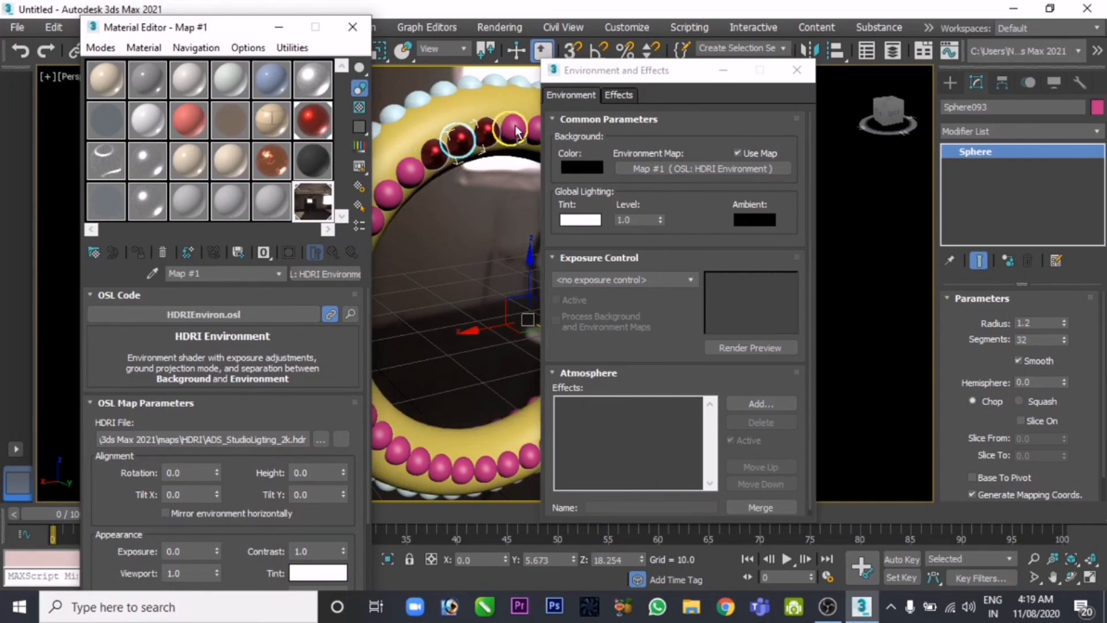
{"action": "left_click_drag", "start_coordinate": [313, 120], "coordinate": [515, 126]}
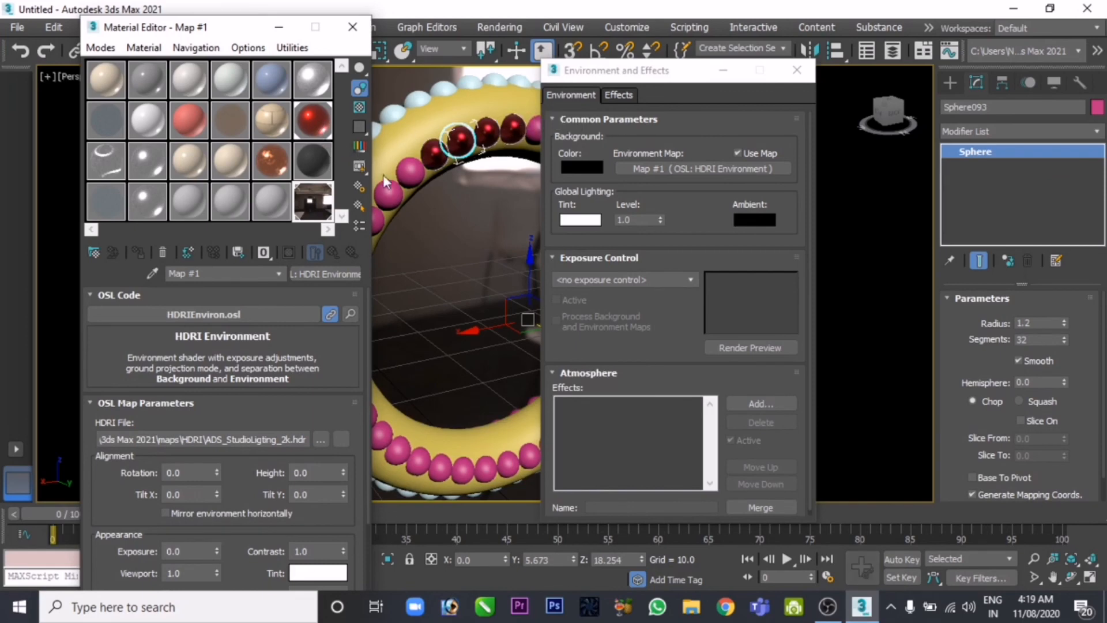
{"action": "left_click_drag", "start_coordinate": [320, 128], "coordinate": [382, 199]}
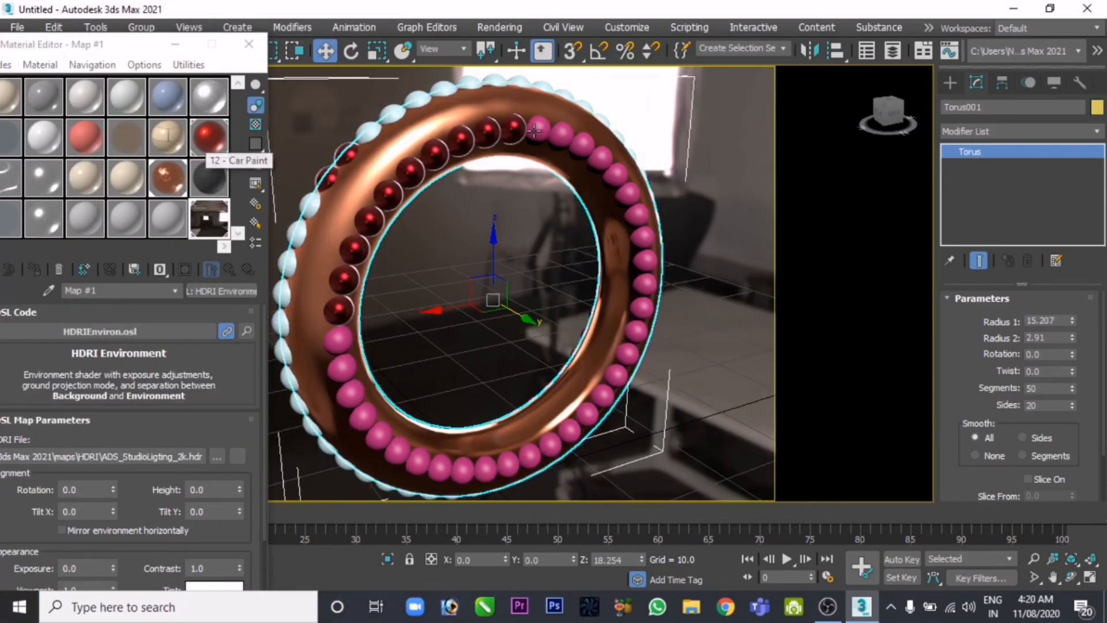
{"action": "left_click_drag", "start_coordinate": [210, 138], "coordinate": [564, 132]}
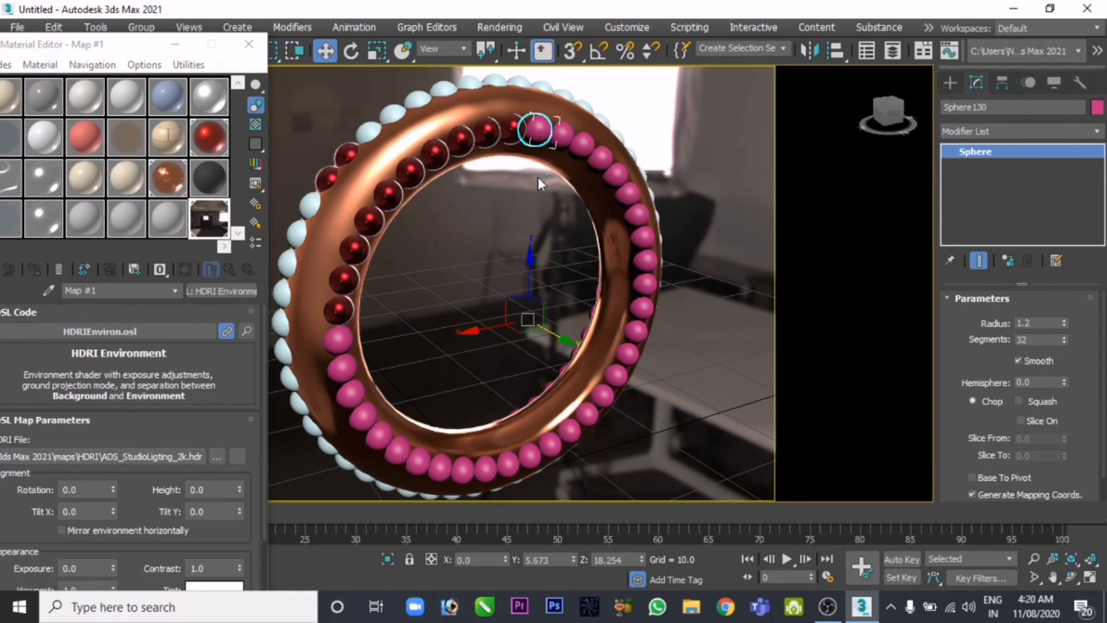
- Select the whole ring with all its beads and assign the red Car Paint sample material to the selection
{"action": "scroll", "coordinate": [571, 181], "scroll_direction": "down", "scroll_amount": 6}
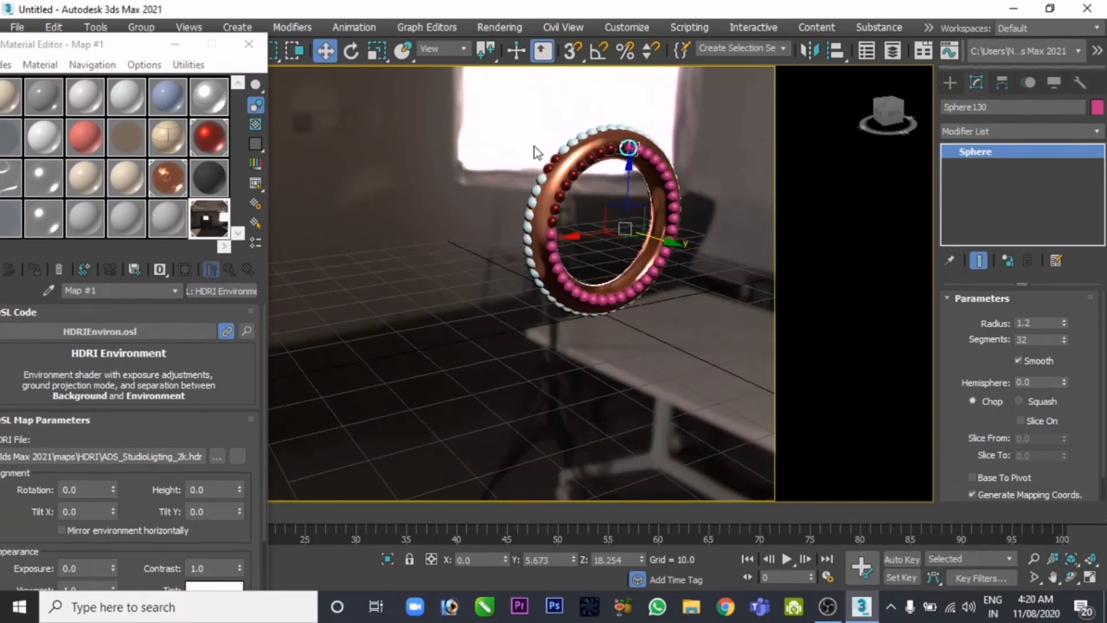
{"action": "left_click_drag", "start_coordinate": [455, 85], "coordinate": [720, 370]}
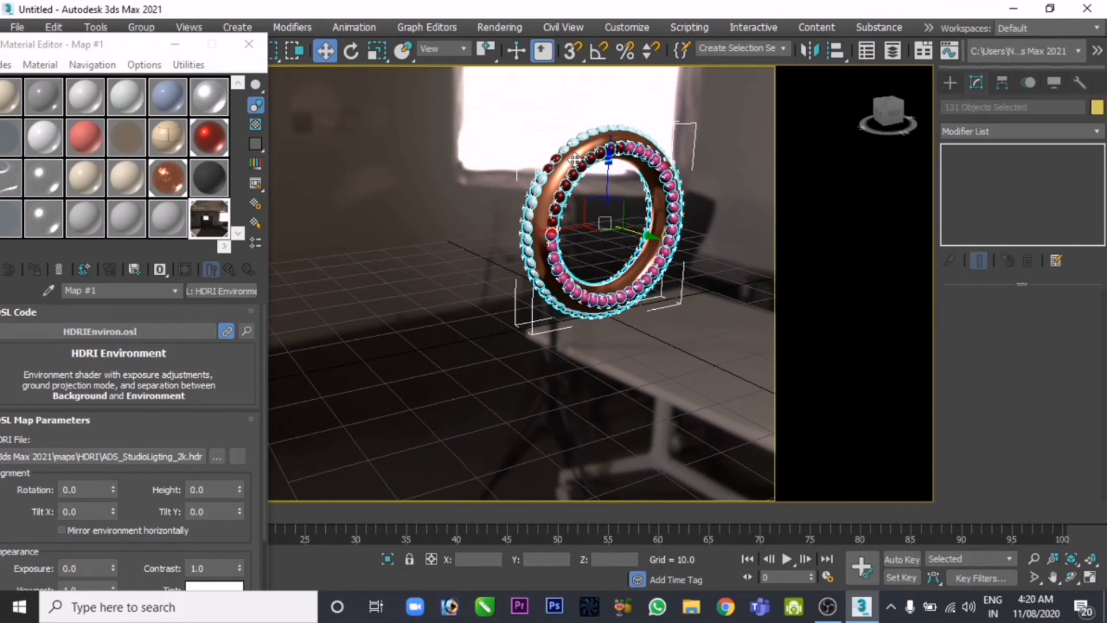
{"action": "left_click", "coordinate": [211, 145]}
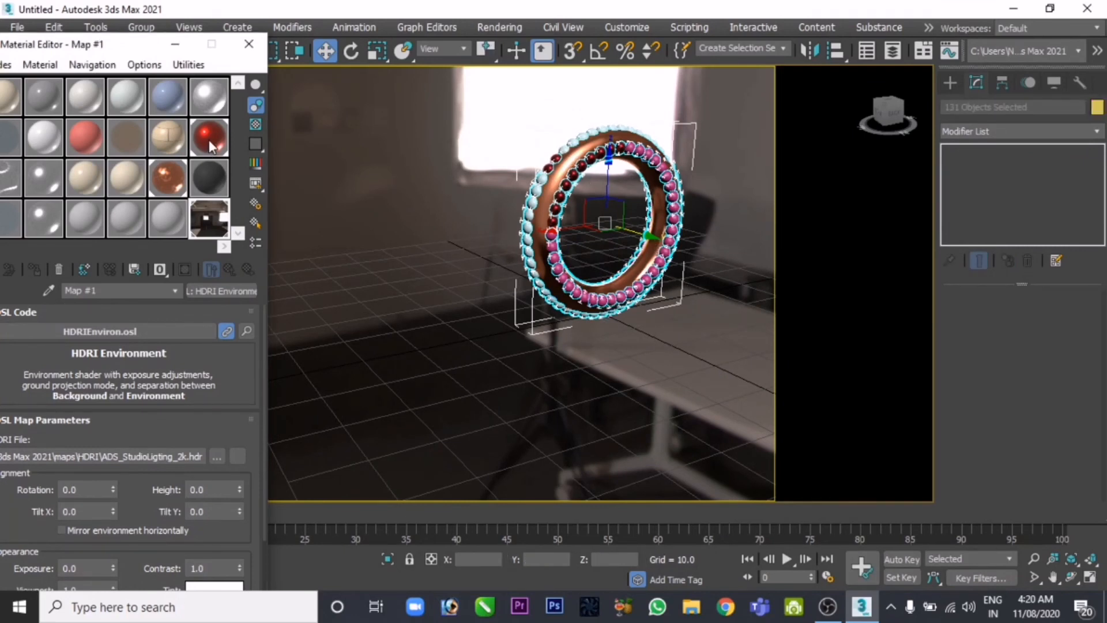
{"action": "left_click_drag", "start_coordinate": [211, 145], "coordinate": [556, 248]}
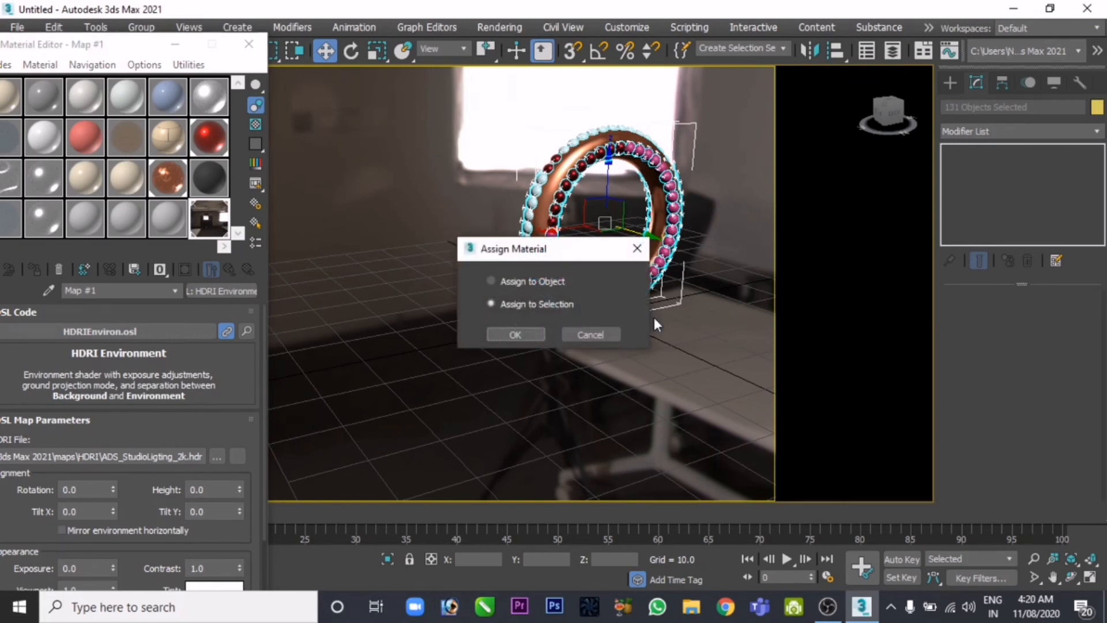
{"action": "left_click", "coordinate": [537, 333]}
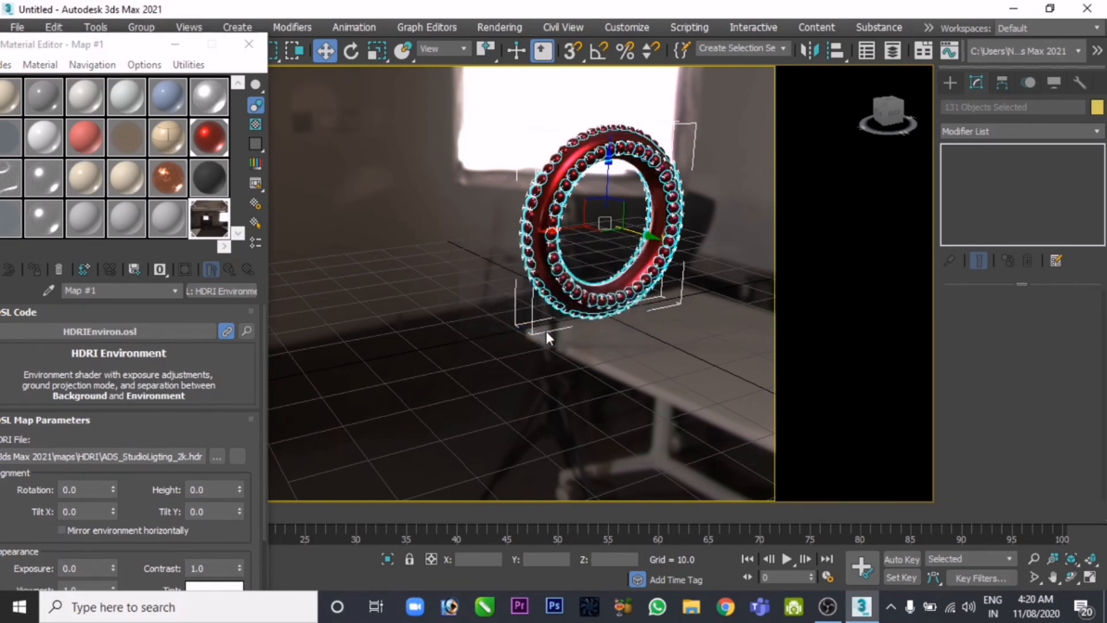
{"action": "left_click", "coordinate": [578, 253]}
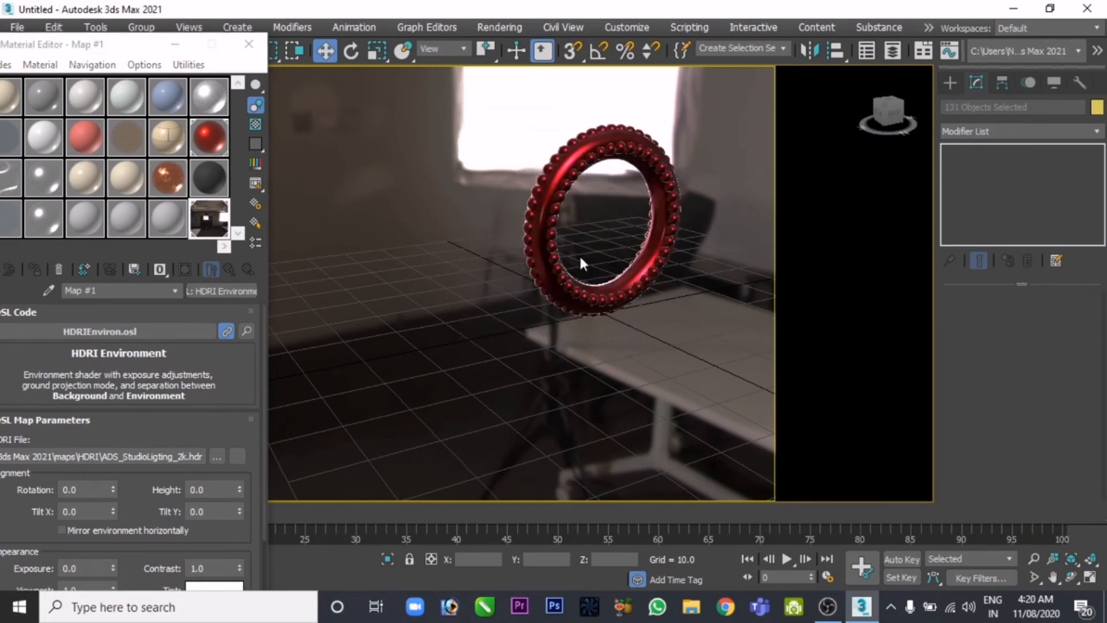
- Apply the copper sample material to the torus ring, leaving the red material on the beads
{"action": "left_click_drag", "start_coordinate": [168, 184], "coordinate": [551, 185]}
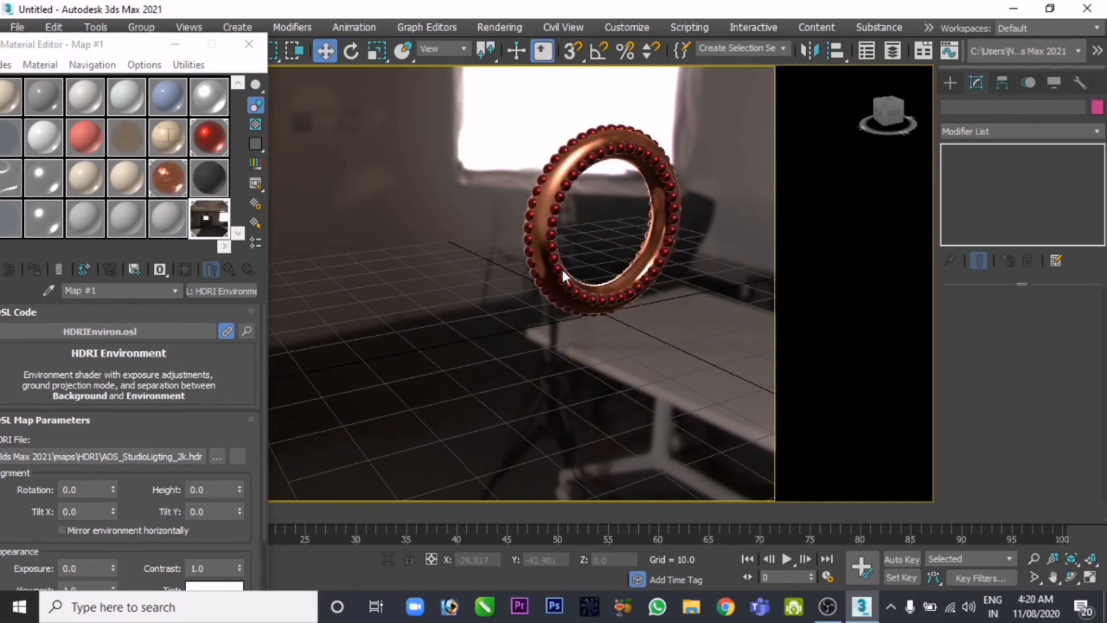
{"action": "middle_click_drag", "start_coordinate": [562, 266], "coordinate": [428, 323]}
{"action": "scroll", "coordinate": [496, 273], "scroll_direction": "up", "scroll_amount": 6}
{"action": "scroll", "coordinate": [512, 264], "scroll_direction": "down", "scroll_amount": 3}
{"action": "middle_click_drag", "start_coordinate": [512, 264], "coordinate": [397, 313]}
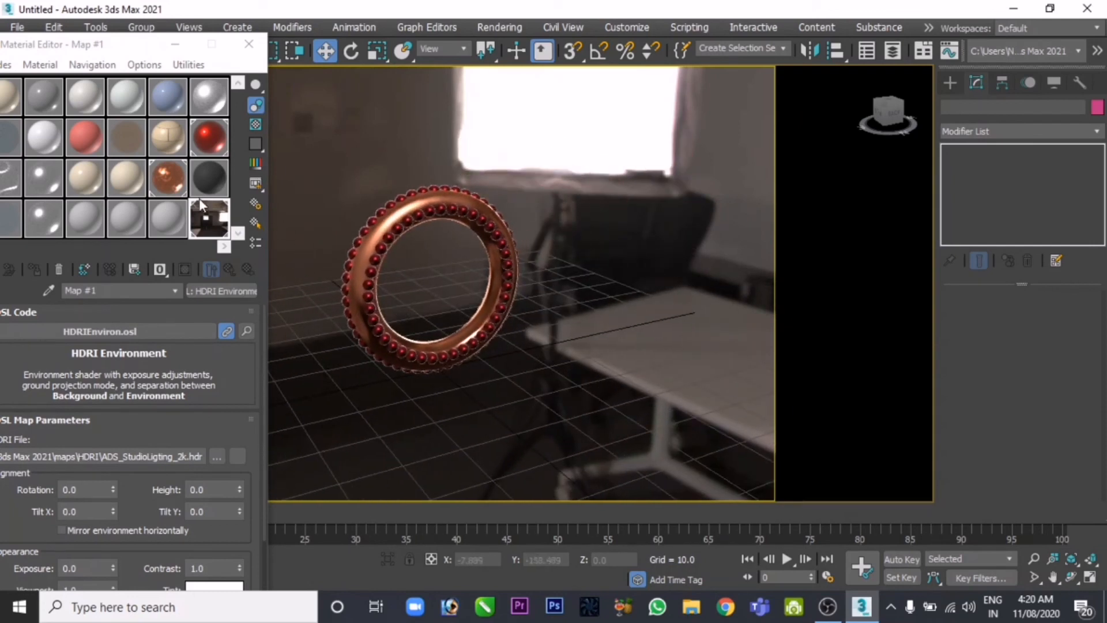
- Try the salmon-pink sample material on the torus ring and inspect it close up against the red beads
{"action": "left_click_drag", "start_coordinate": [92, 130], "coordinate": [380, 227]}
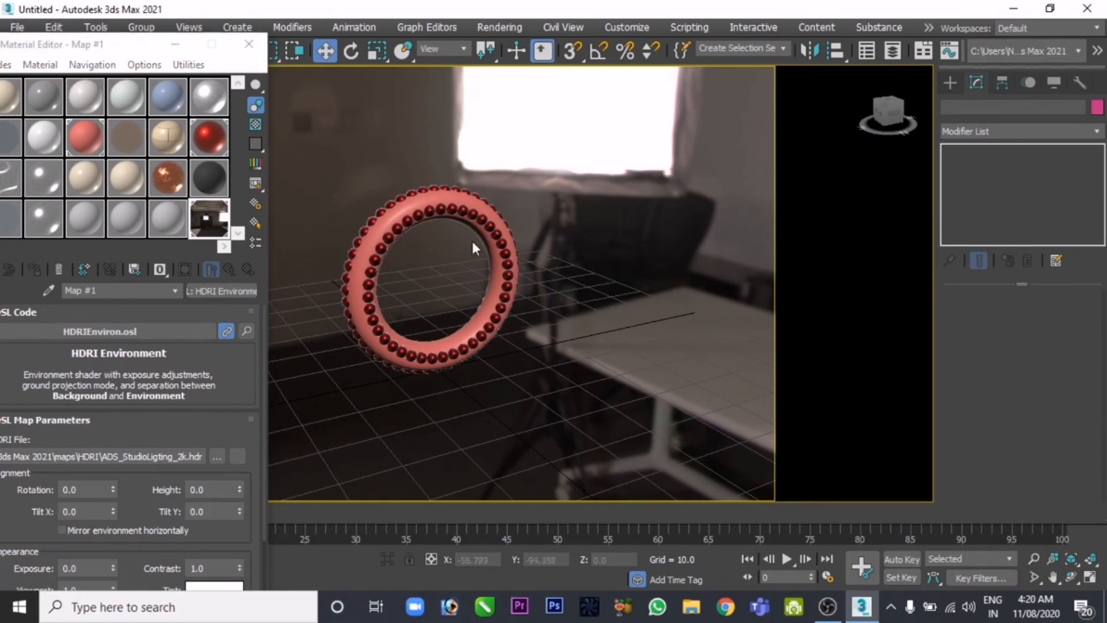
{"action": "scroll", "coordinate": [470, 242], "scroll_direction": "up", "scroll_amount": 4}
{"action": "scroll", "coordinate": [501, 236], "scroll_direction": "up", "scroll_amount": 3}
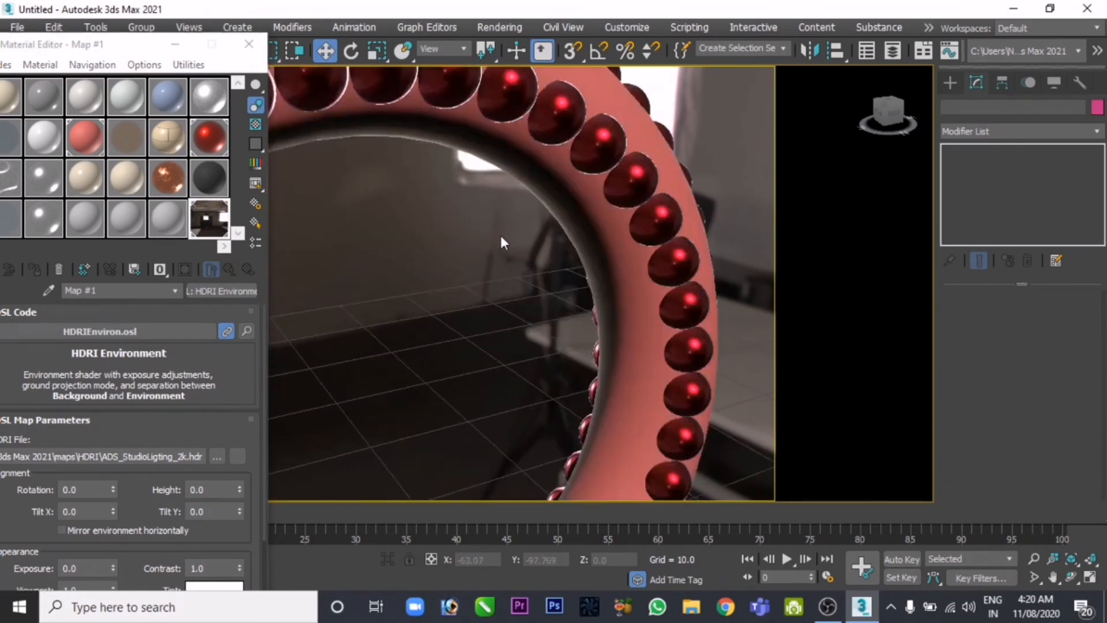
{"action": "middle_click_drag", "start_coordinate": [500, 236], "coordinate": [540, 230]}
{"action": "scroll", "coordinate": [513, 232], "scroll_direction": "down", "scroll_amount": 2}
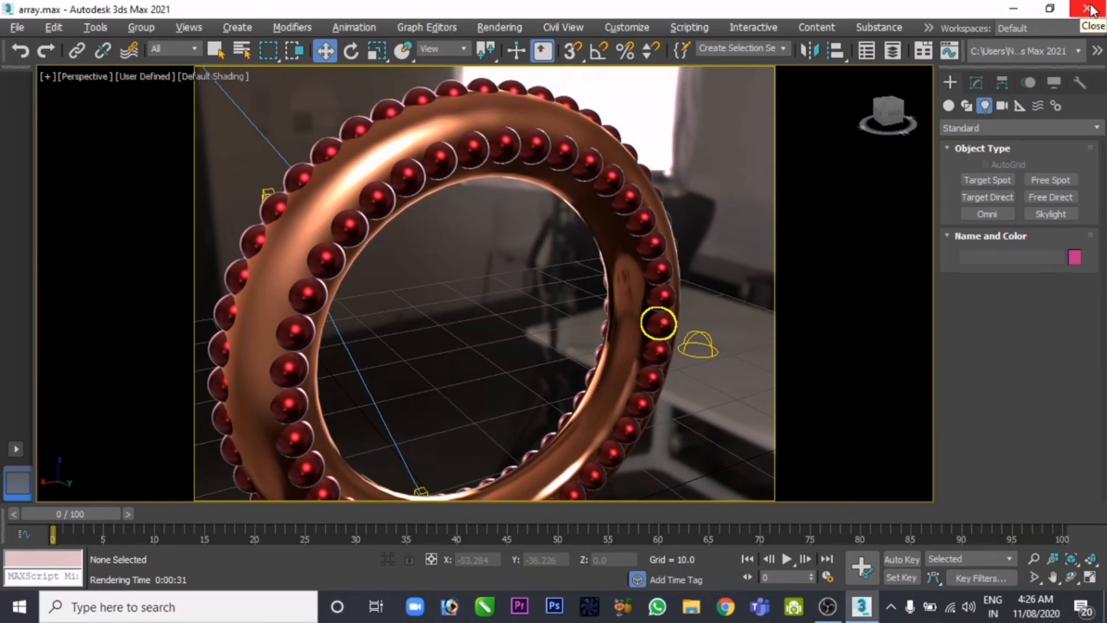
- Close 3ds Max
{"action": "left_click", "coordinate": [1088, 8]}
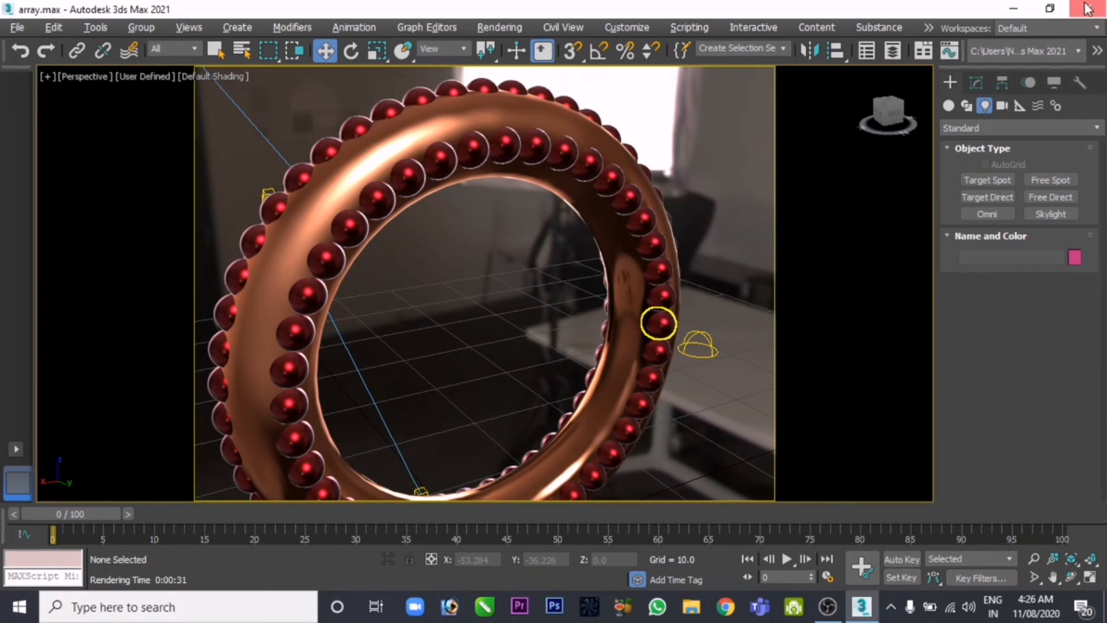